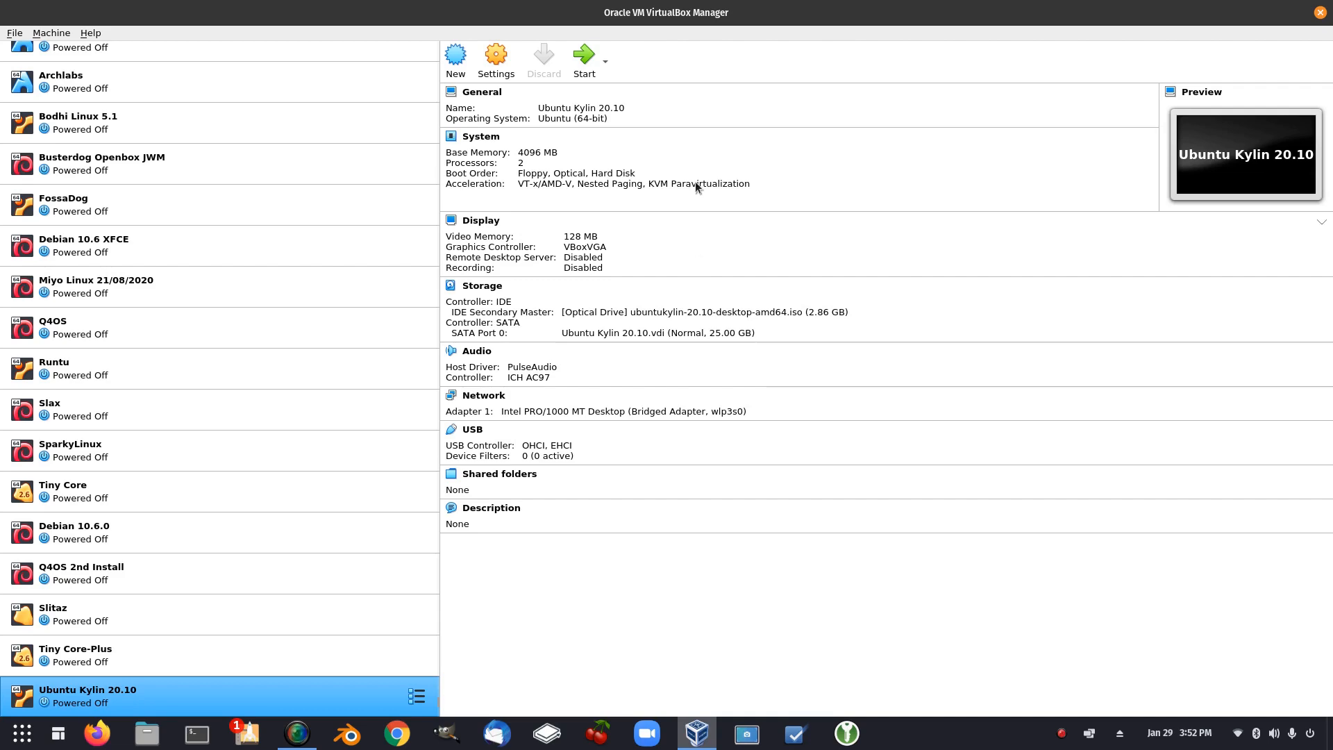
Move the Oracle VM VirtualBox Manager window onto the other monitor
left_click_drag(654, 15, 1332, 14)
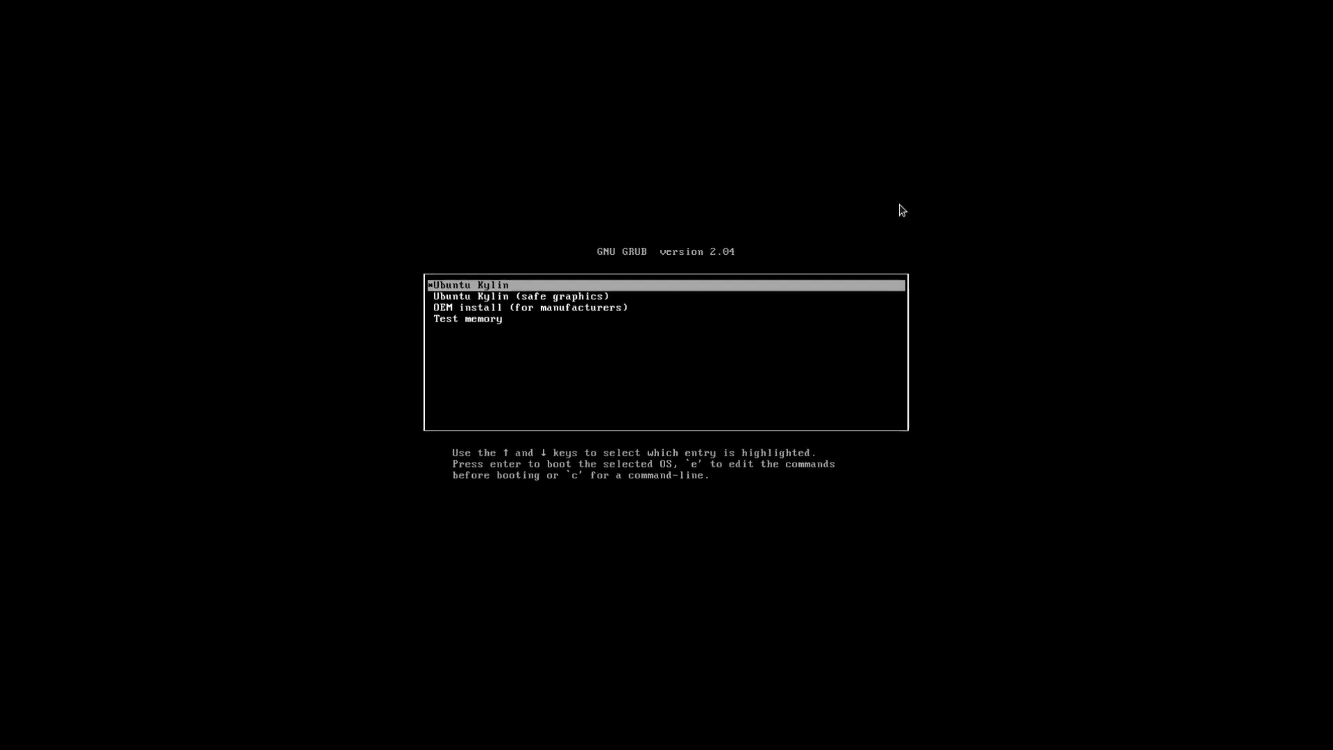
Edit the Ubuntu Kylin GRUB entry's linux line, changing locale=zh_CN to locale=en_AU
key("e")
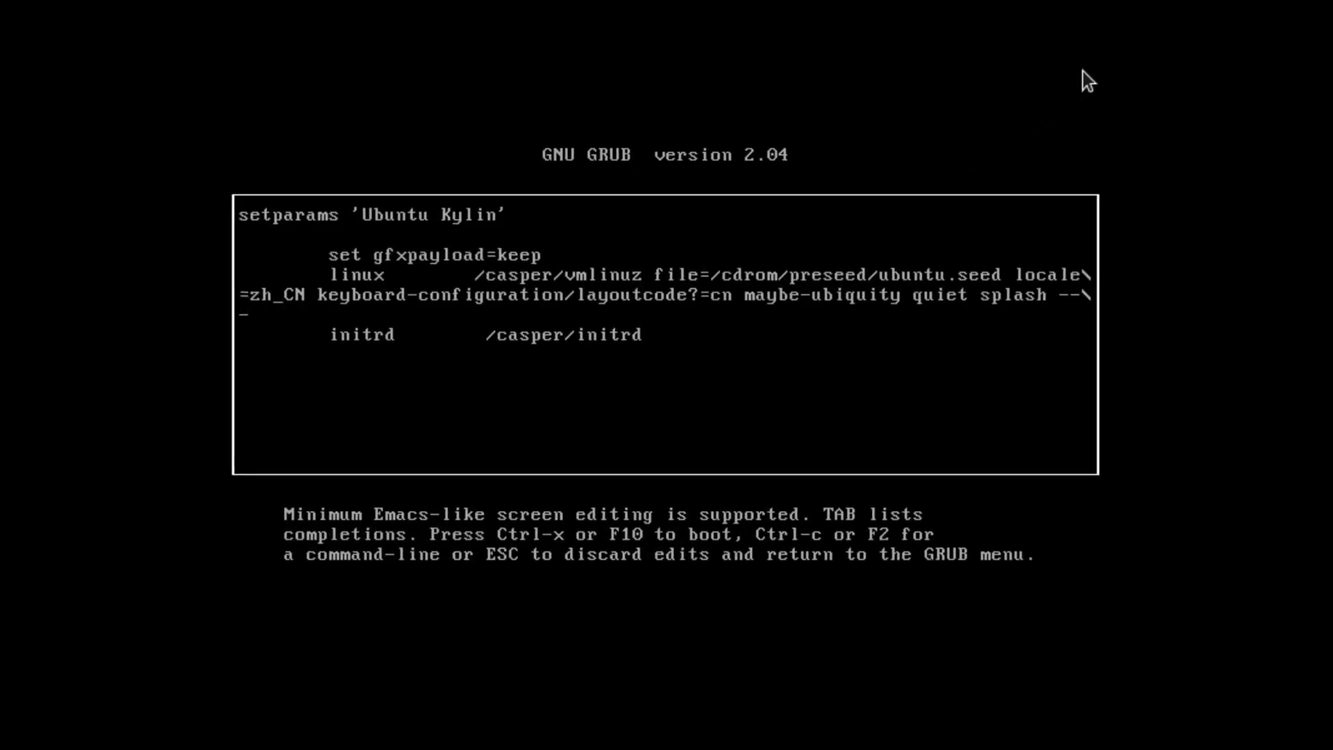
key("Down")
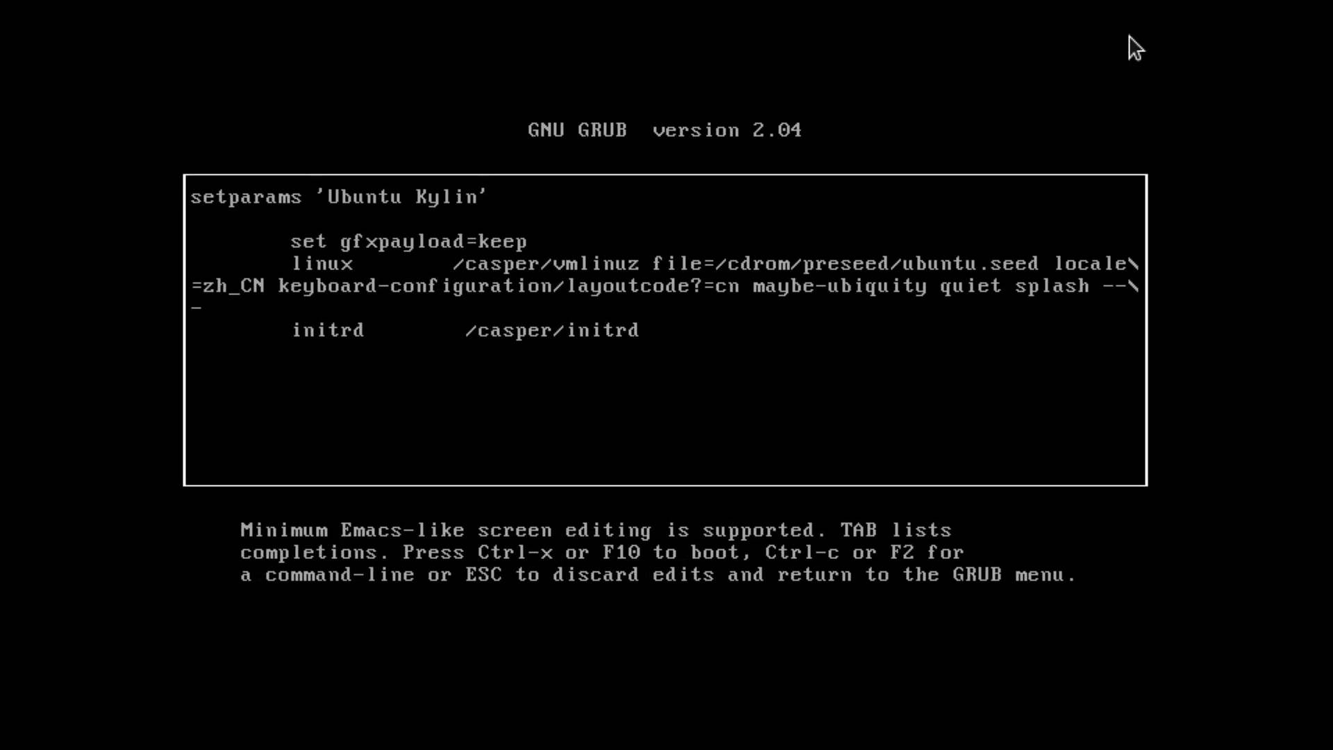
key("Right")
key("Right")
key("Right")
key("Right")
key("Right")
key("Right")
key("Right")
key("Right")
key("Right")
key("Right")
key("Right")
key("Right")
key("Right")
key("Right")
key("Right")
key("Right")
key("Right")
key("Right")
key("Right")
key("Right")
key("Left")
key("Delete")
key("Delete")
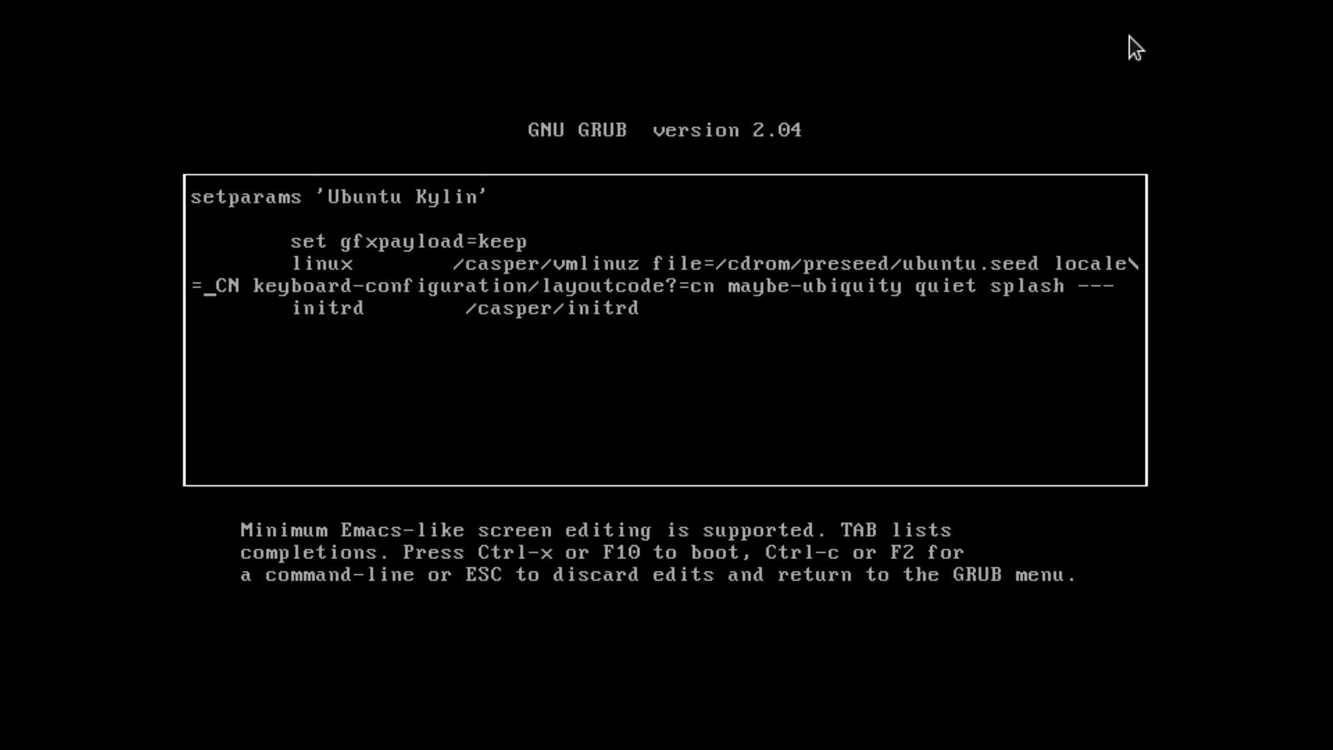
type("en")
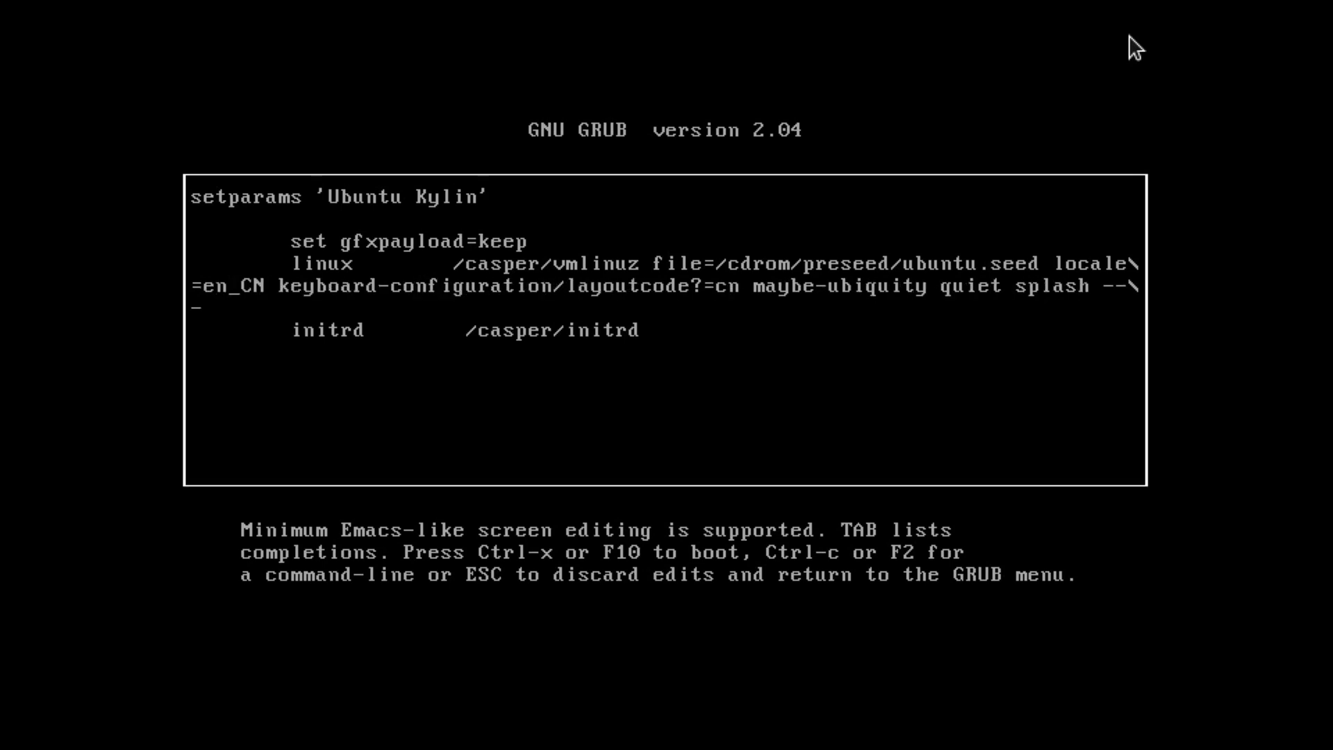
key("Right")
key("Delete")
key("Delete")
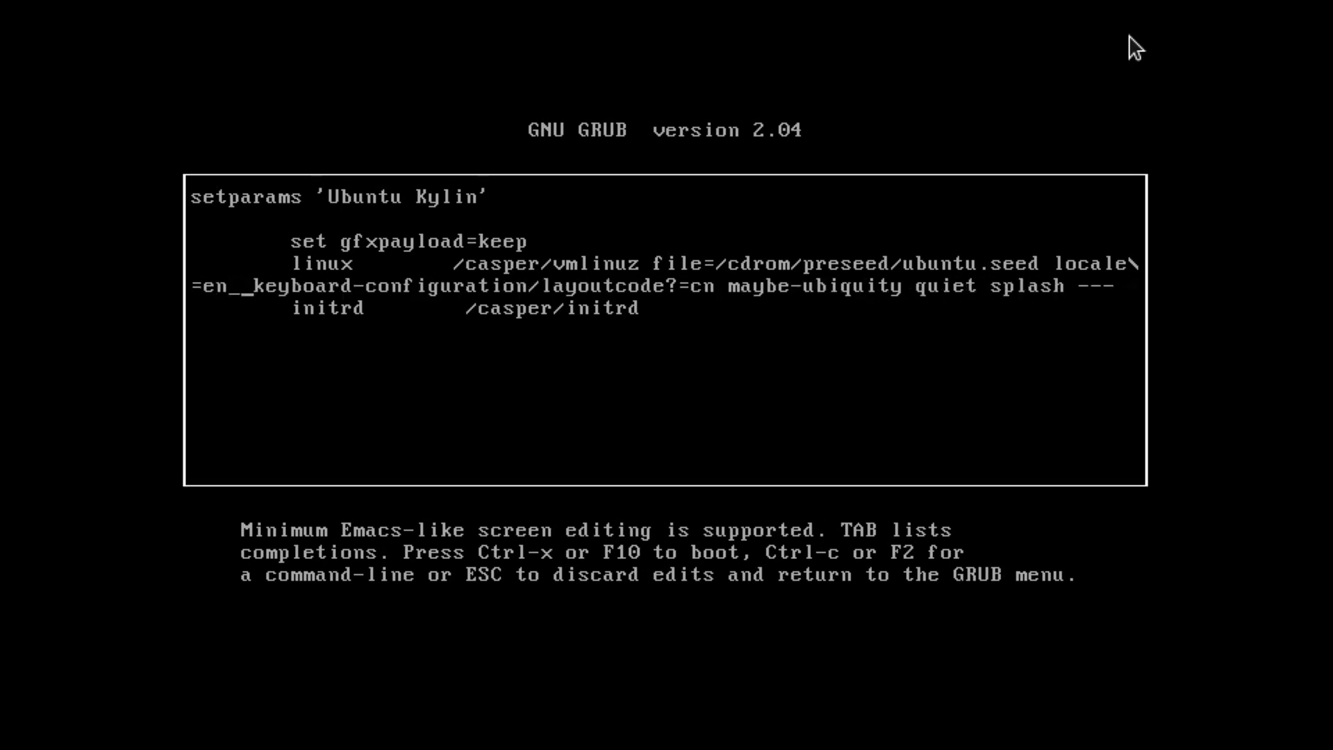
type("AU")
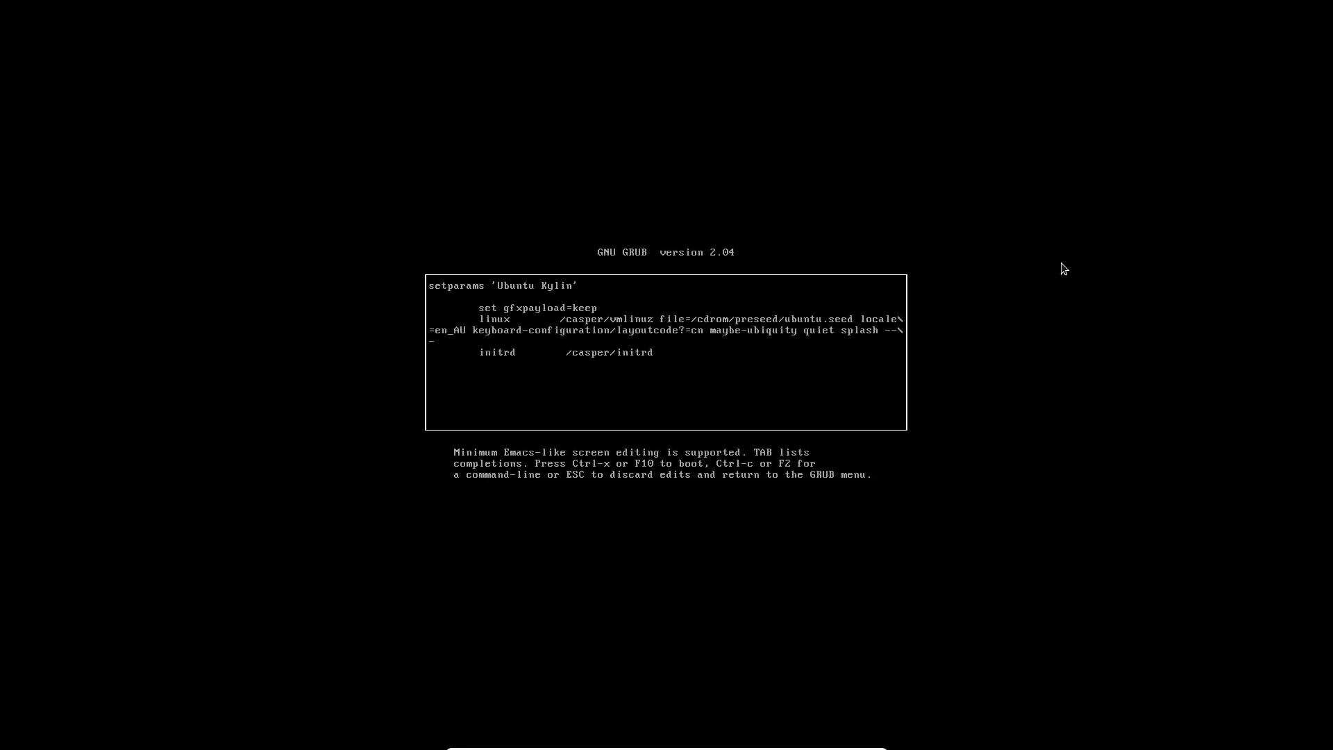
Boot the edited entry and choose Try Ubuntu Kylin to start the live session
key("ctrl+x")
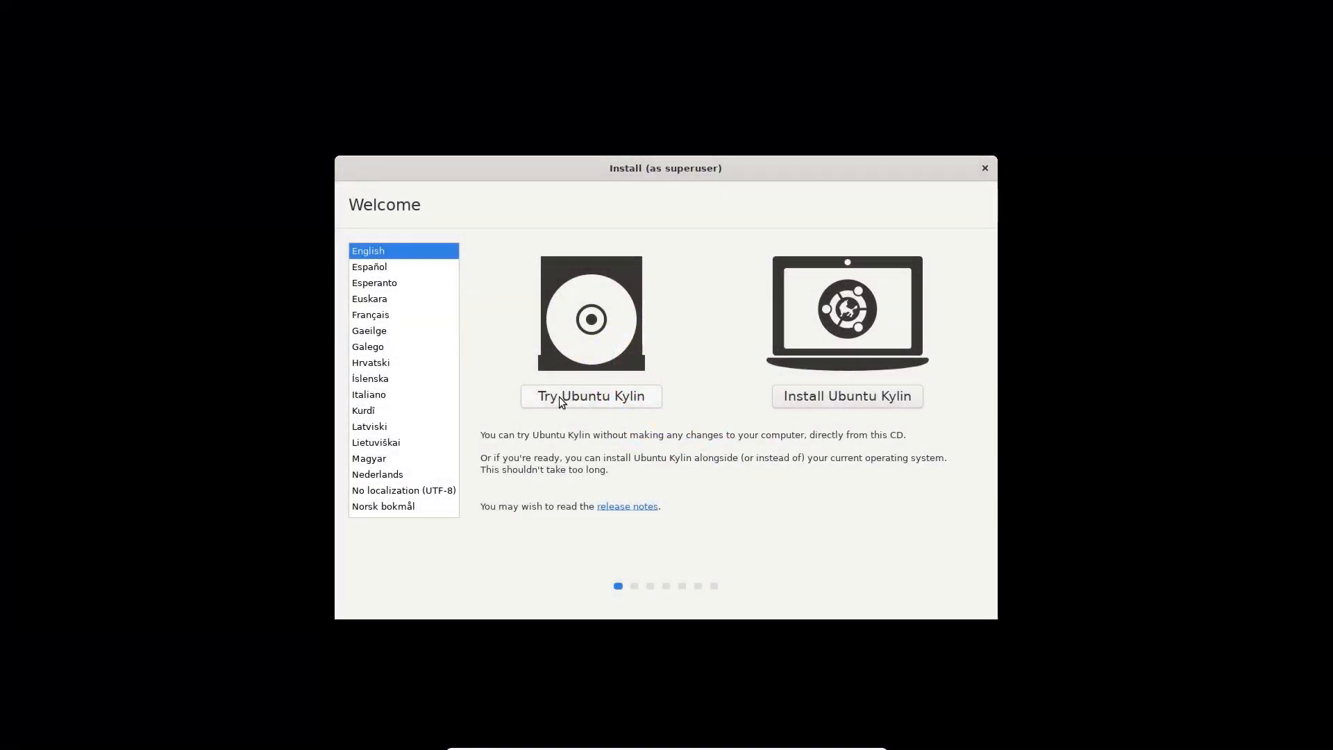
left_click(561, 400)
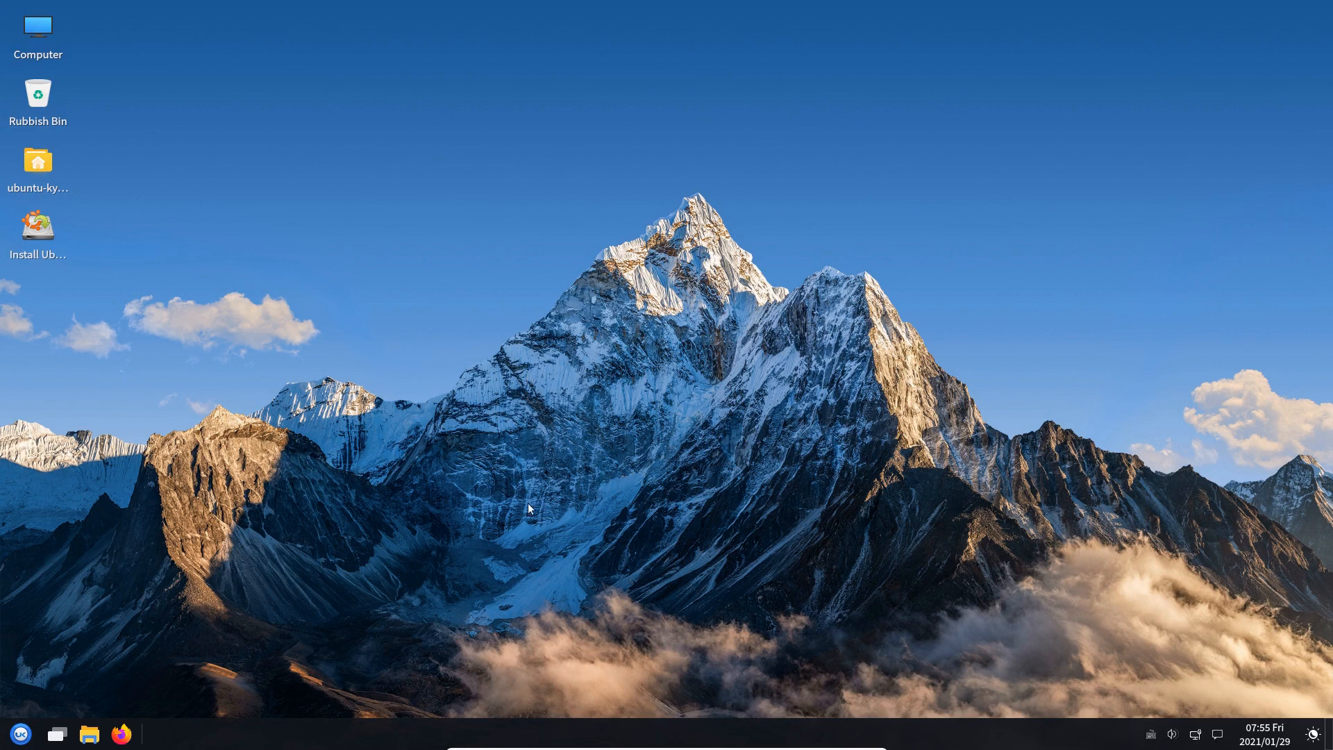
Bring up the UKUI application menu
left_click(20, 734)
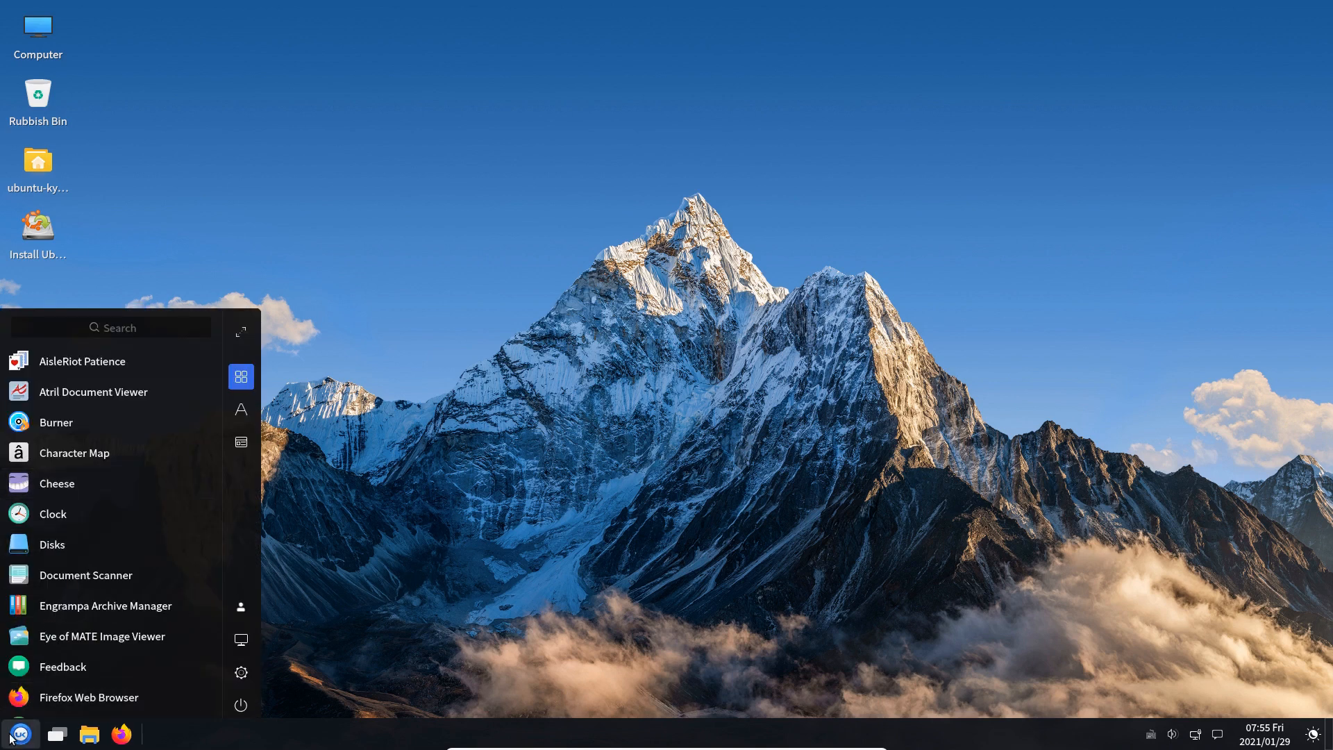
left_click(11, 736)
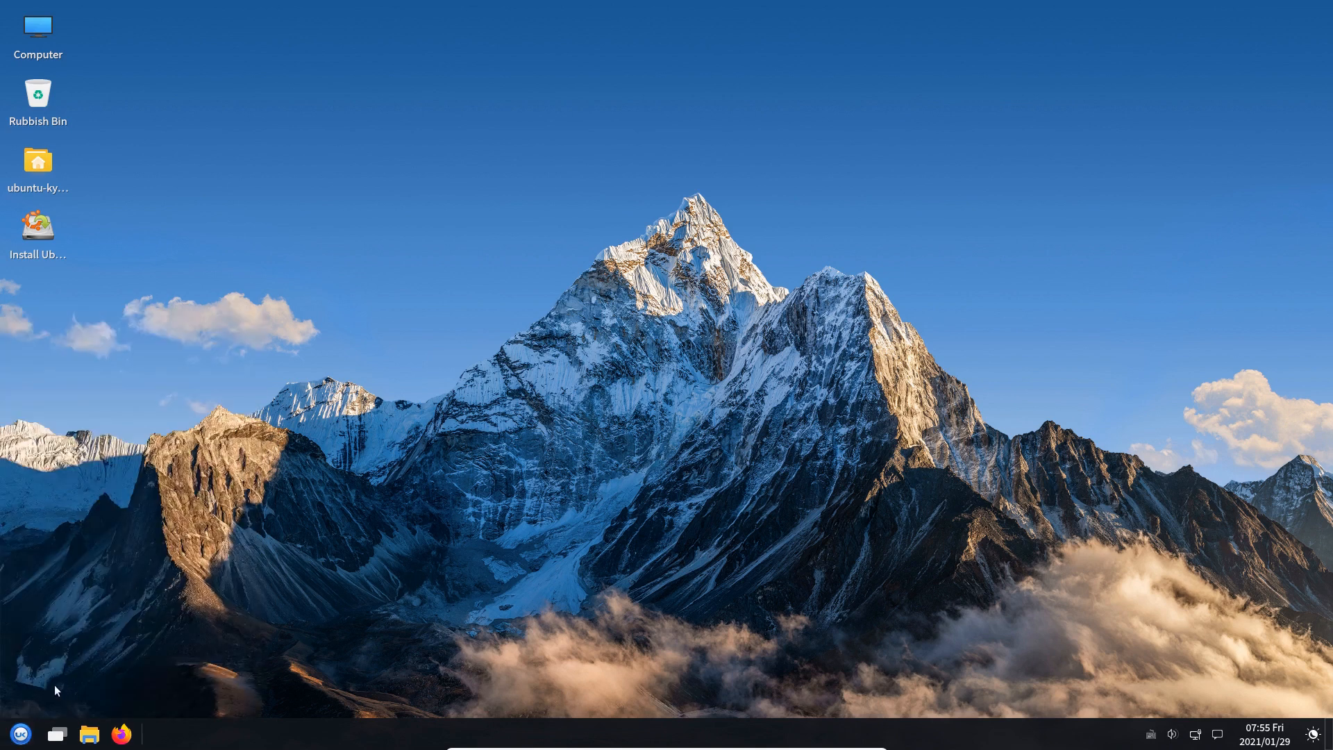
left_click(21, 735)
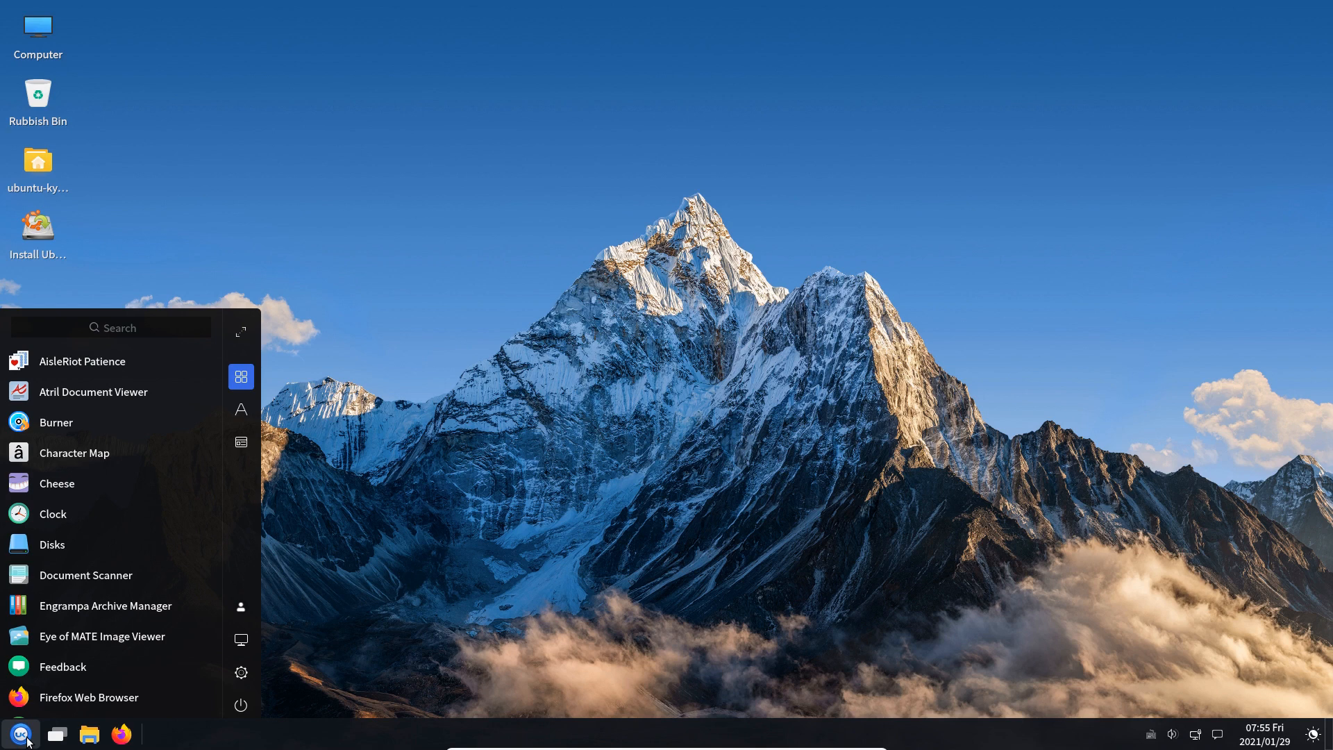
left_click(28, 742)
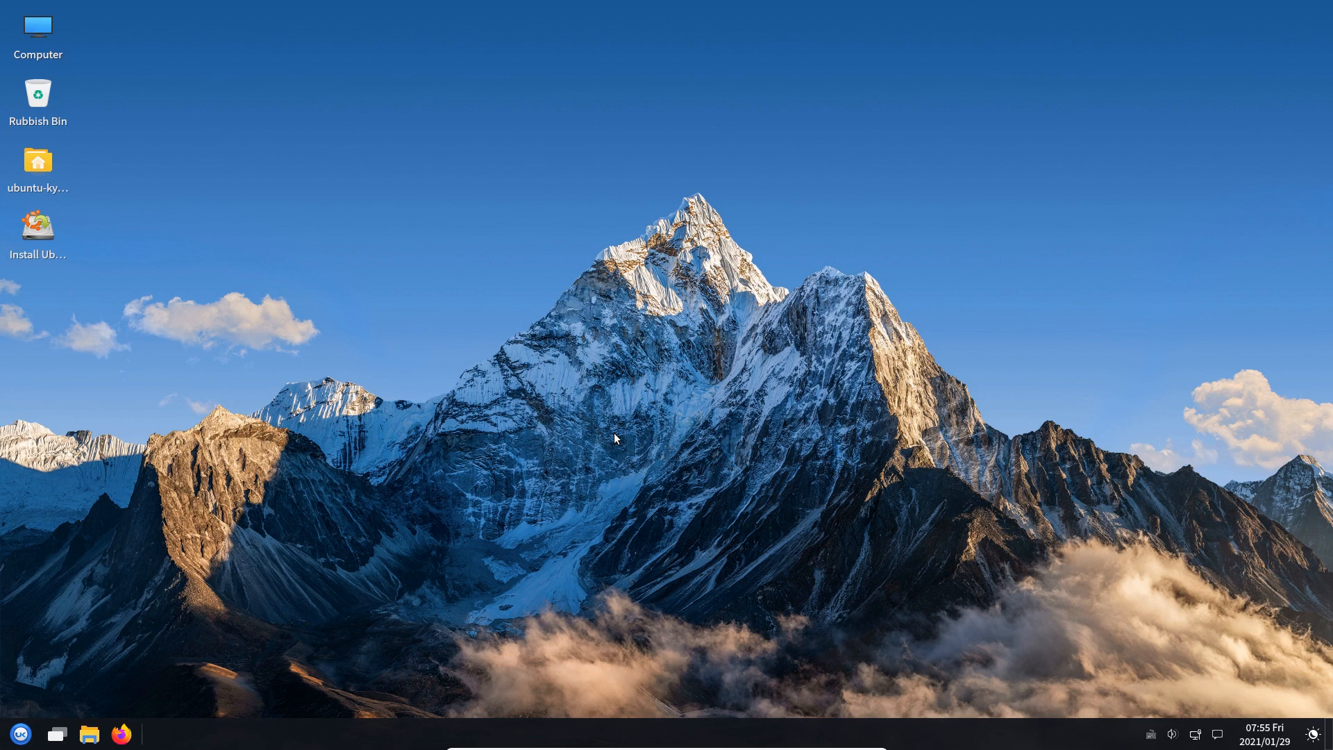
key("super")
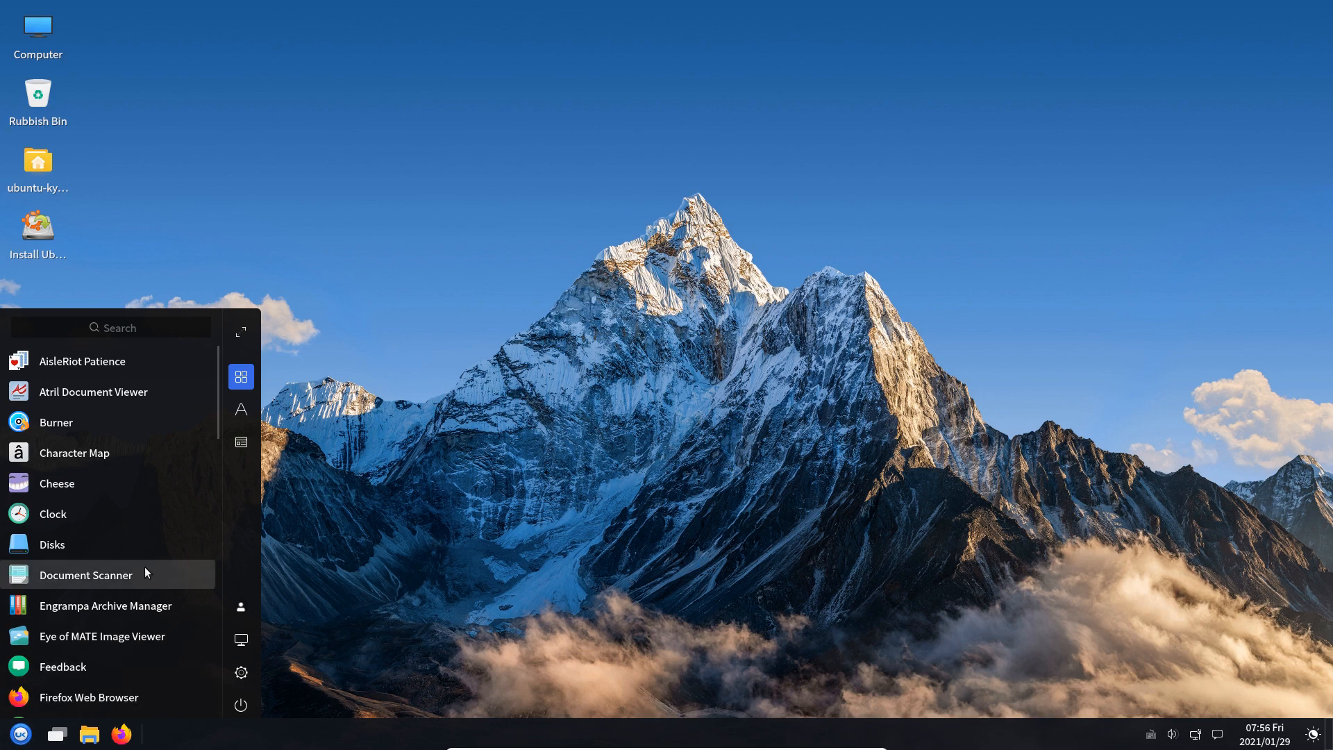
Browse the app list, then search the menu for 'soft'
scroll(145, 568, "down", 4)
scroll(145, 569, "down", 6)
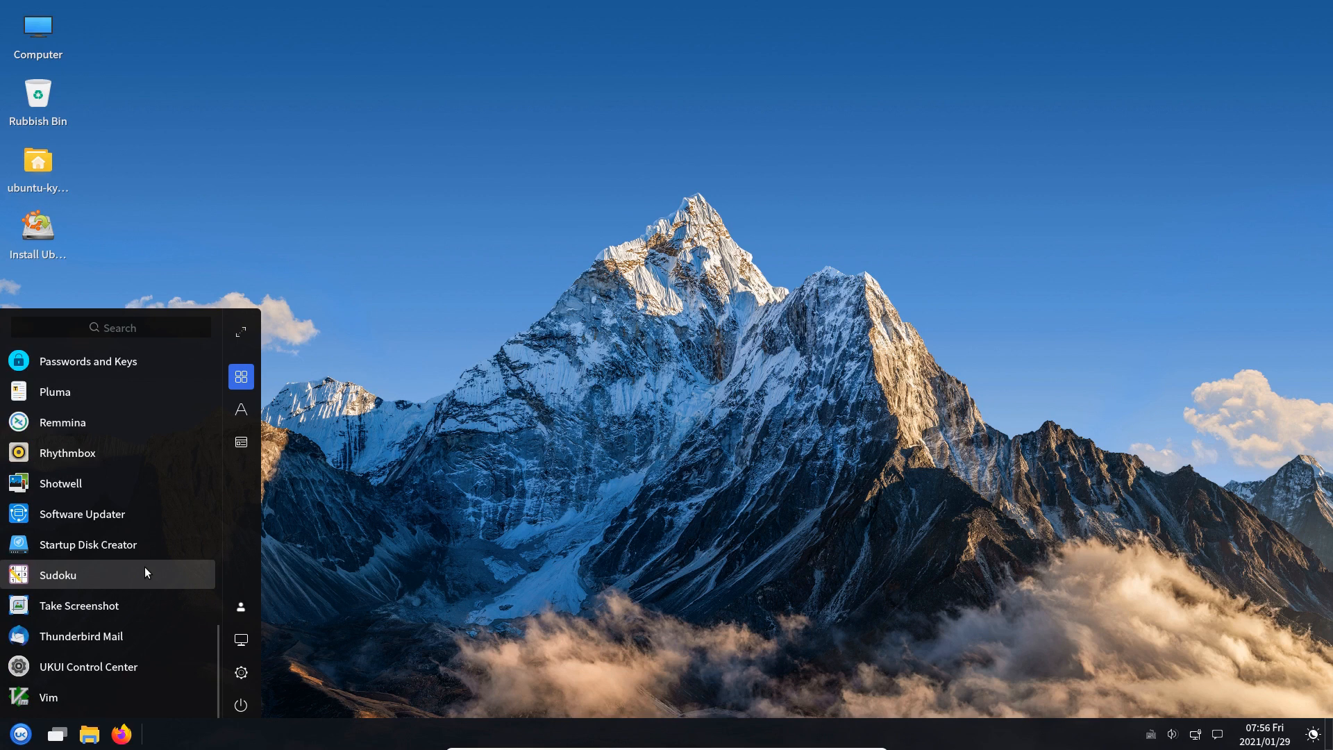
scroll(80, 587, "up", 8)
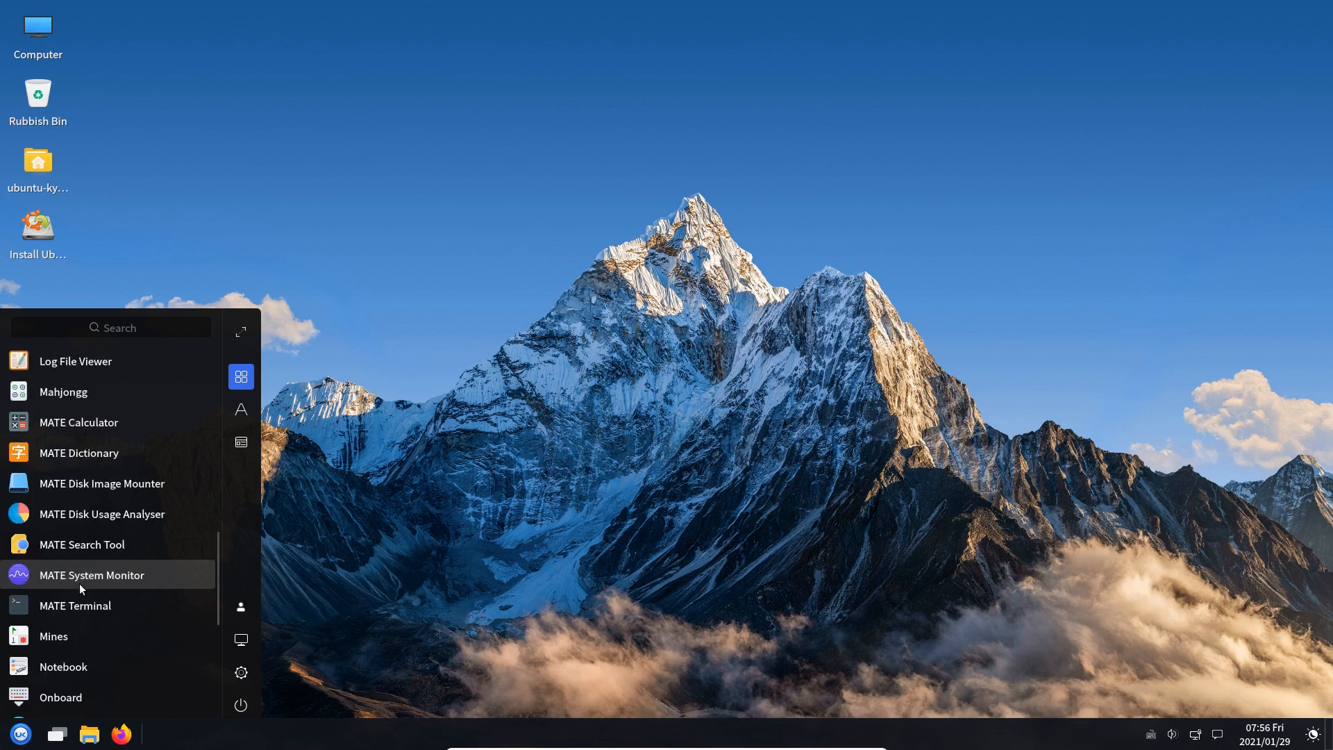
scroll(81, 588, "up", 3)
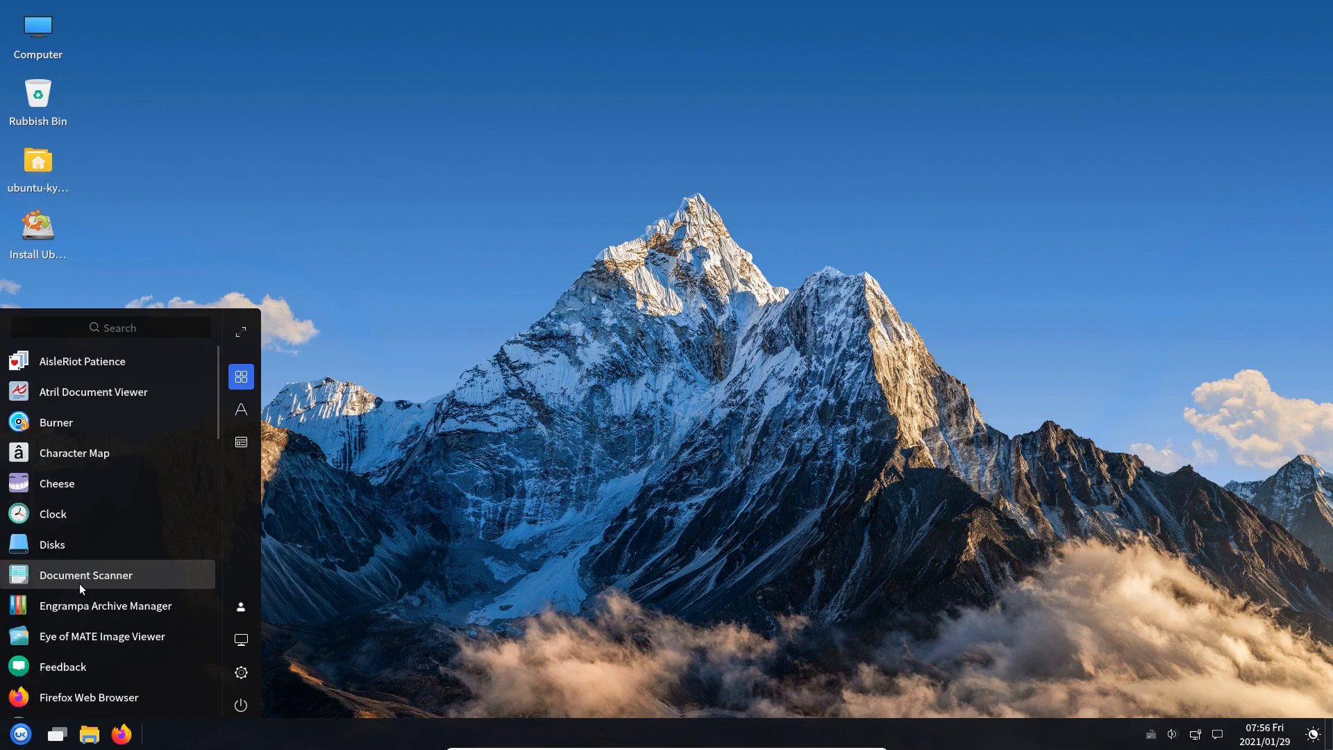
scroll(81, 589, "down", 2)
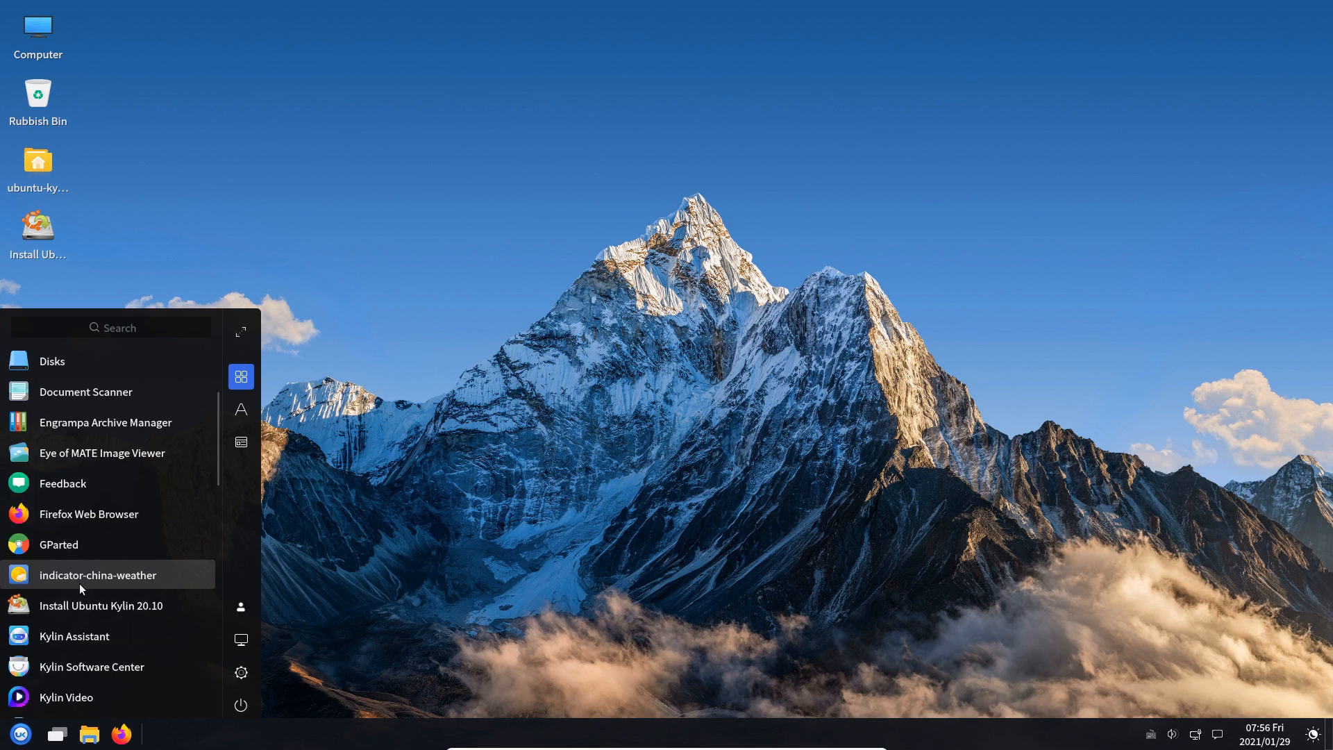
key("Num_Lock")
type("soft")
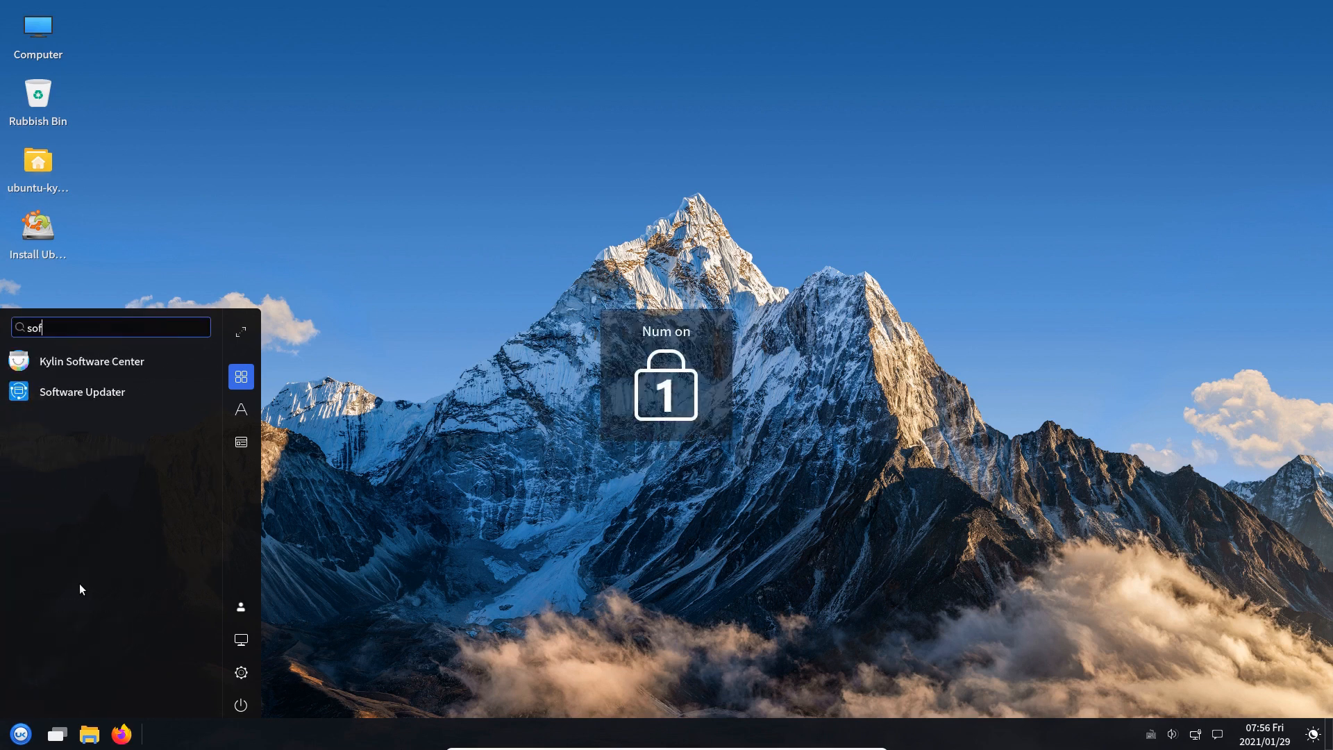
Launch Kylin Software Center without updating sources and show its Win list of Windows substitutes
left_click(88, 362)
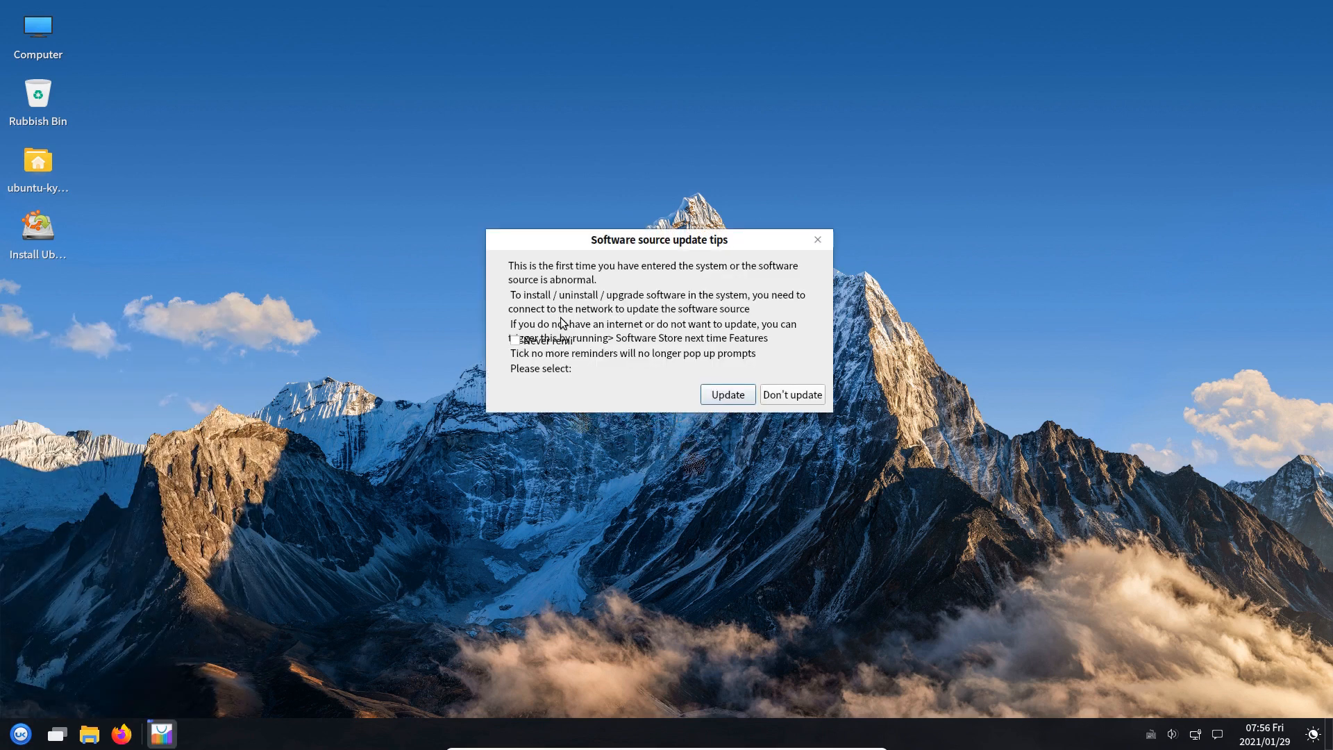
left_click(792, 395)
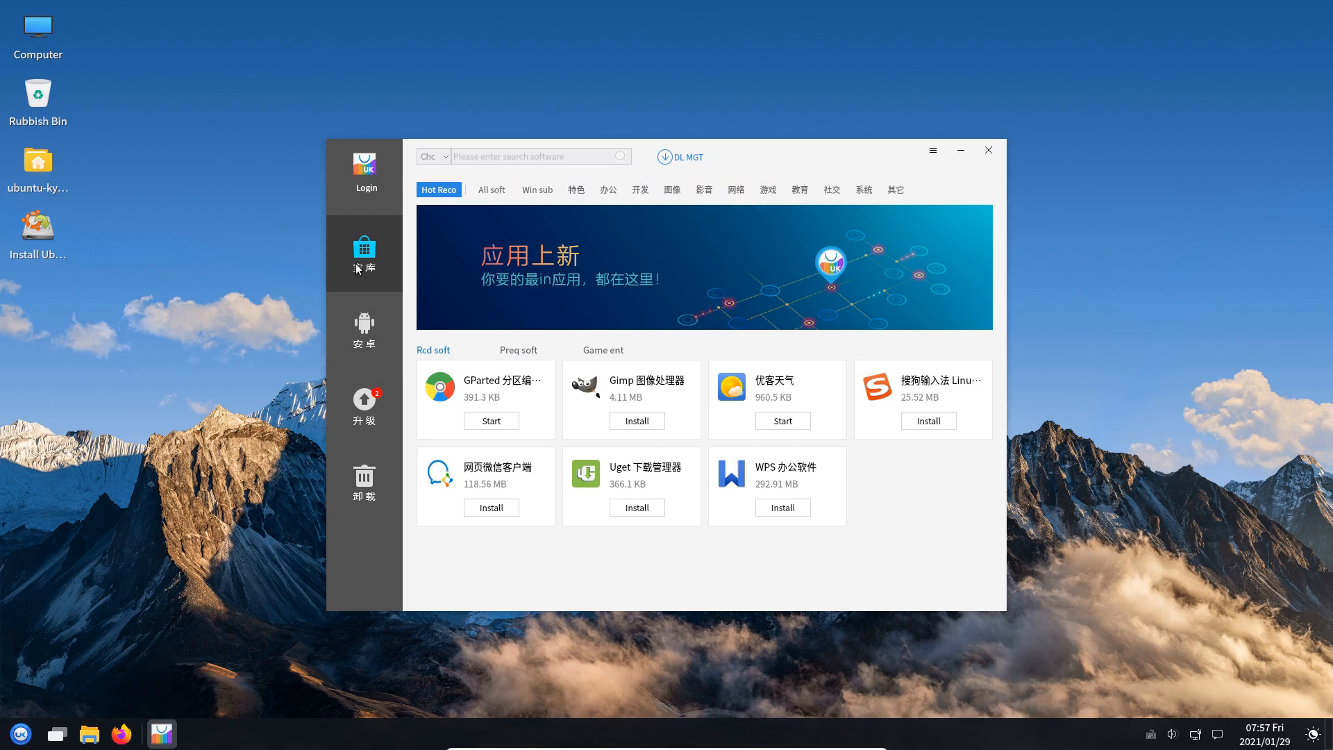
left_click(494, 190)
left_click(439, 189)
left_click(499, 192)
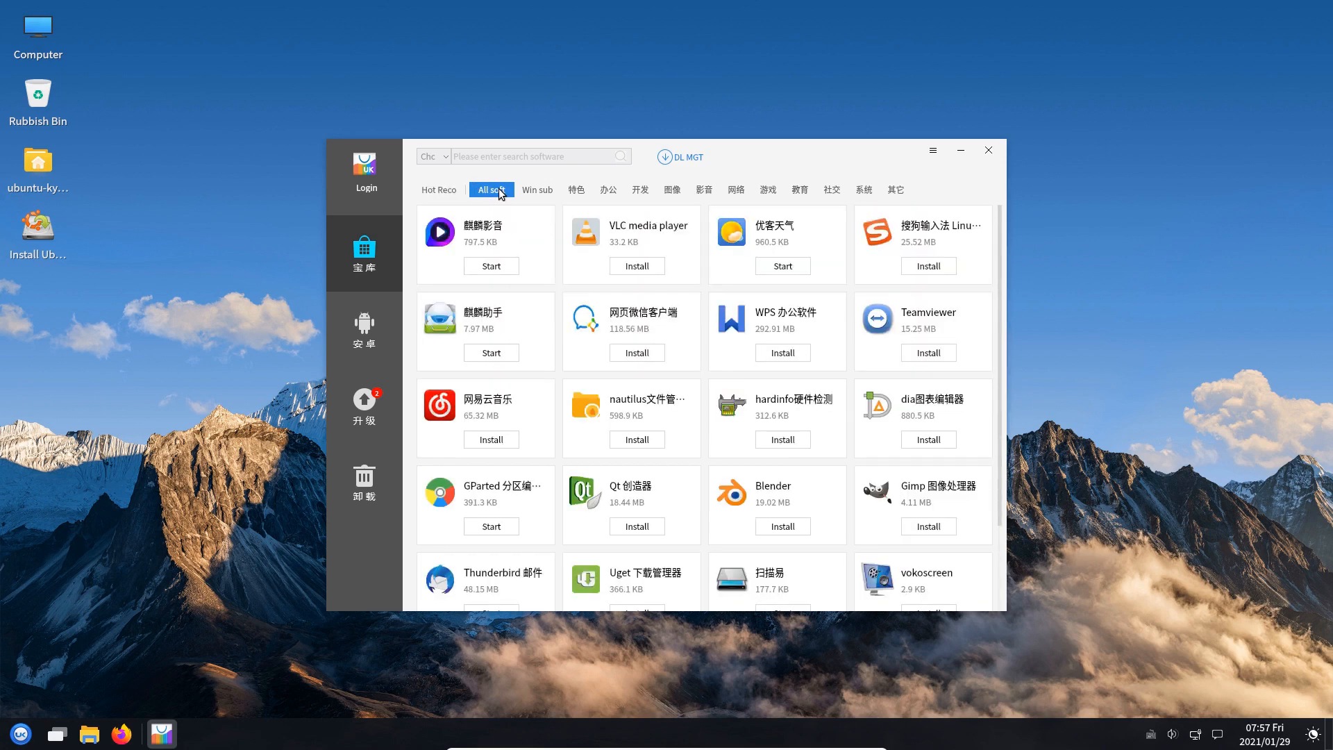
left_click(534, 191)
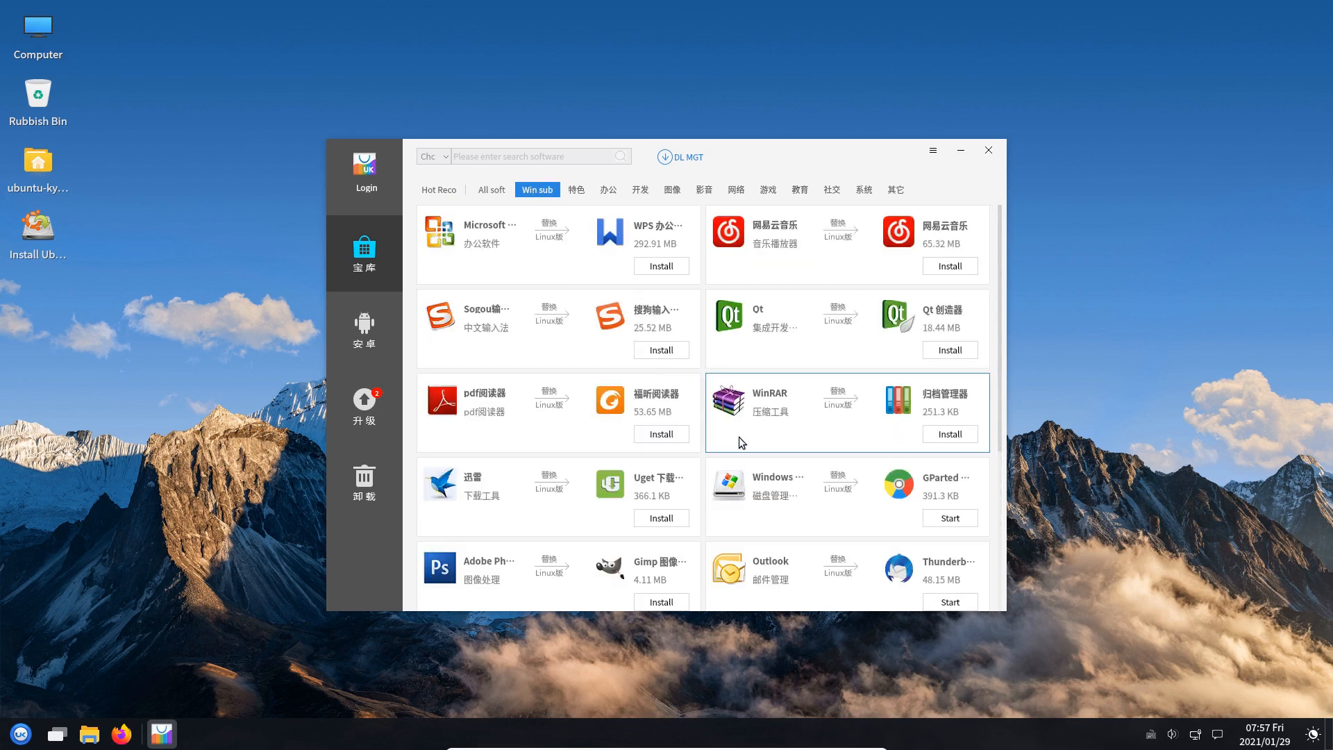
scroll(739, 436, "down", 2)
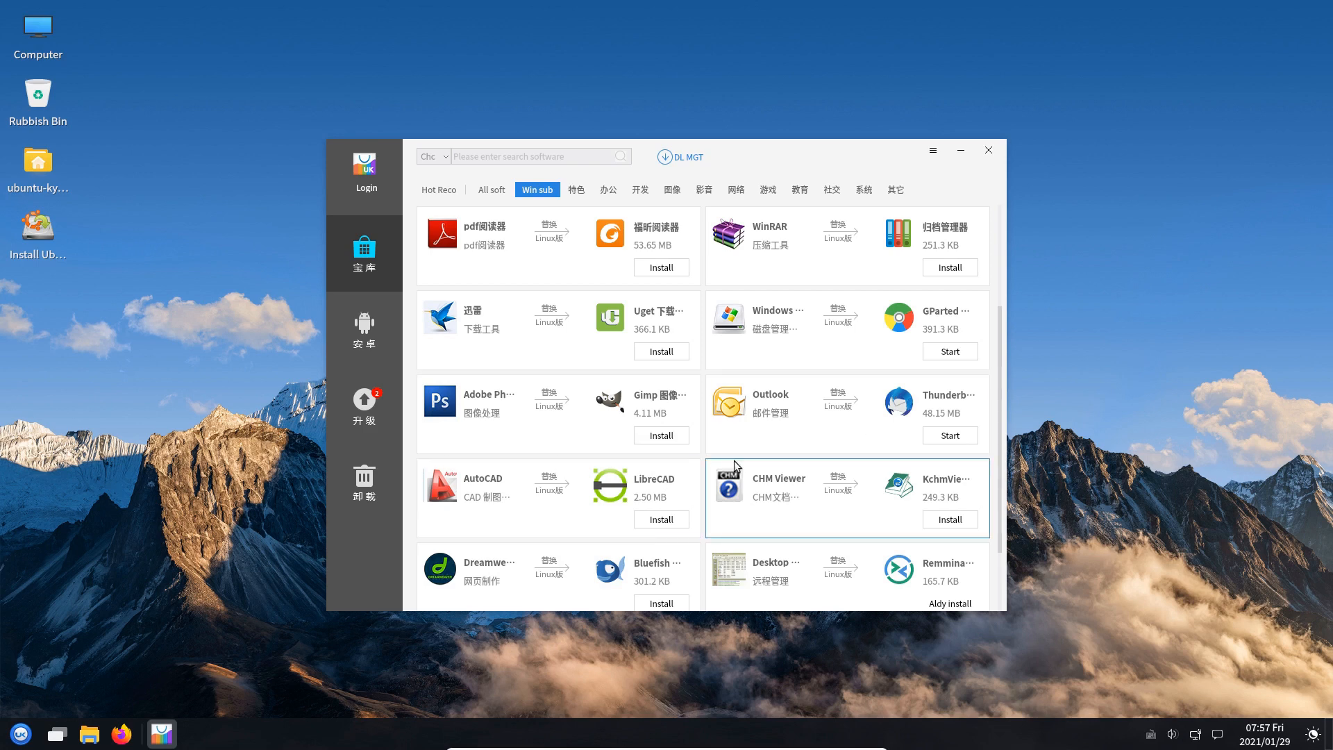
scroll(735, 460, "up", 2)
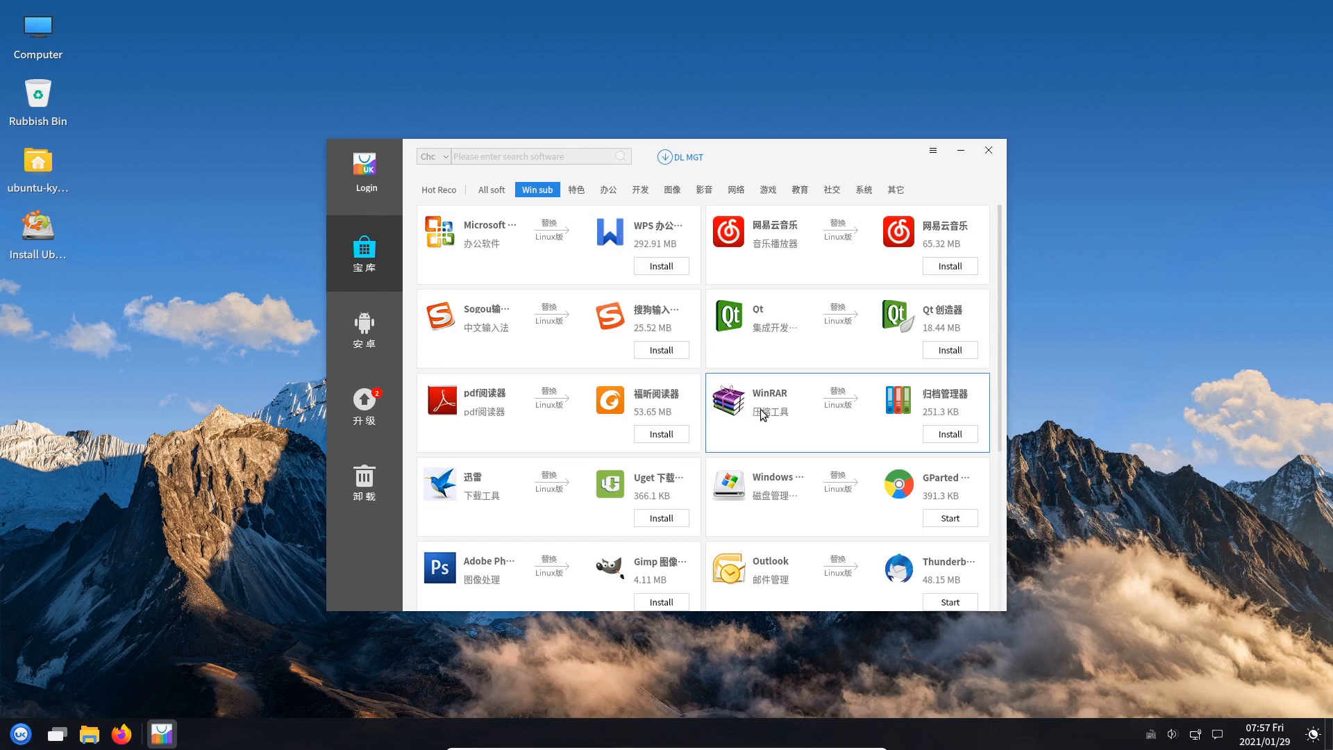
scroll(816, 381, "down", 1)
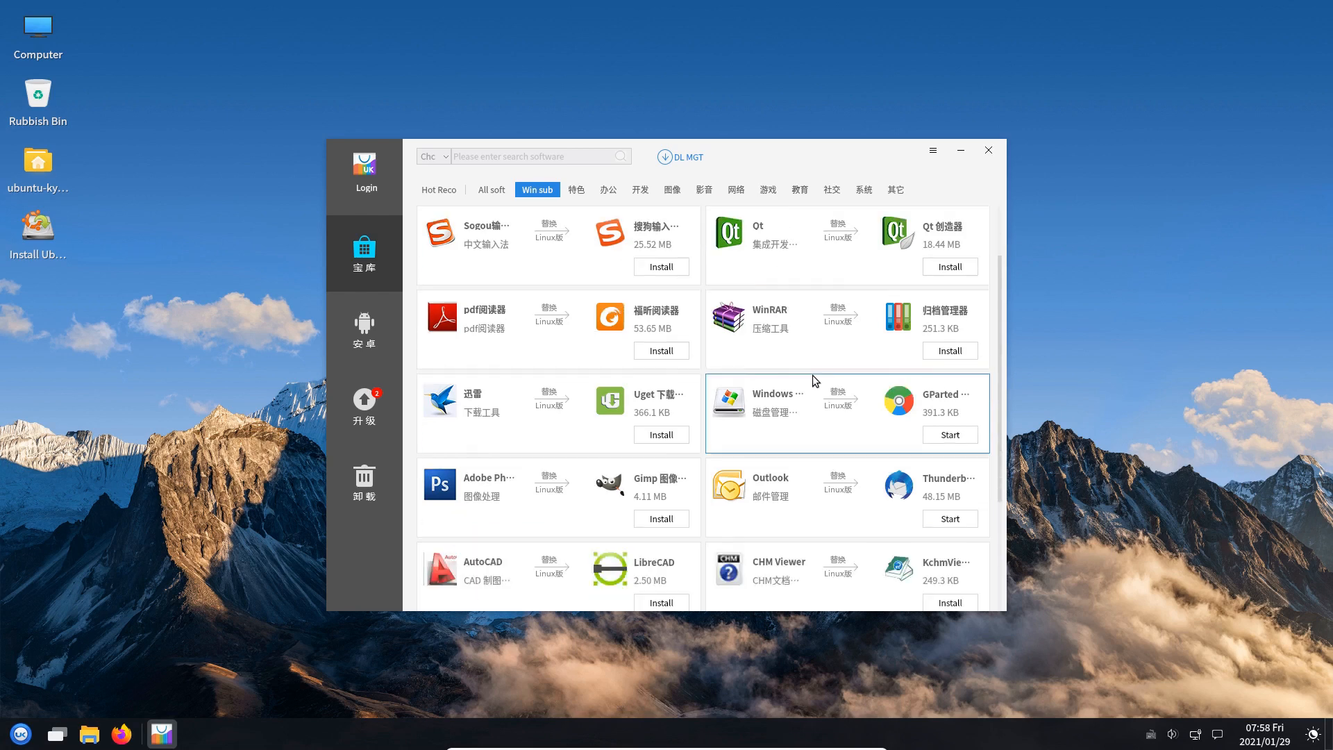
scroll(816, 381, "down", 2)
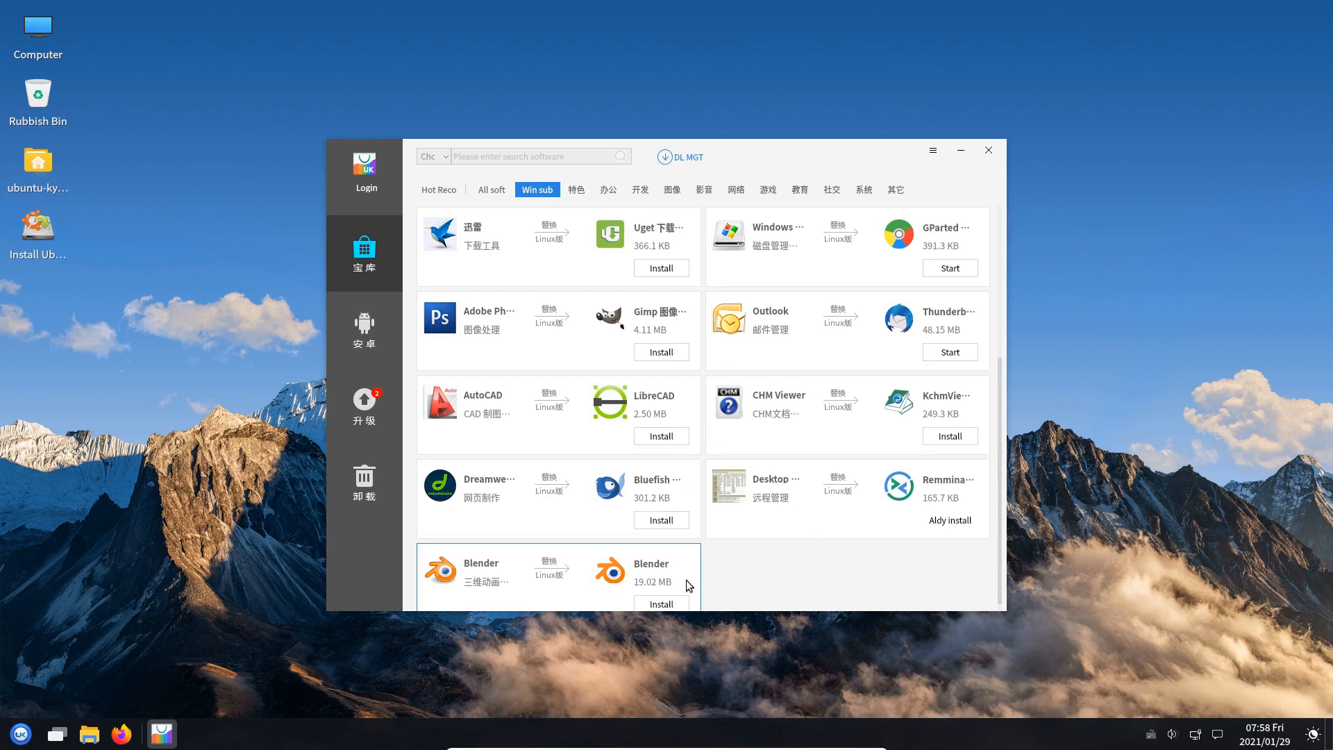
scroll(770, 445, "up", 3)
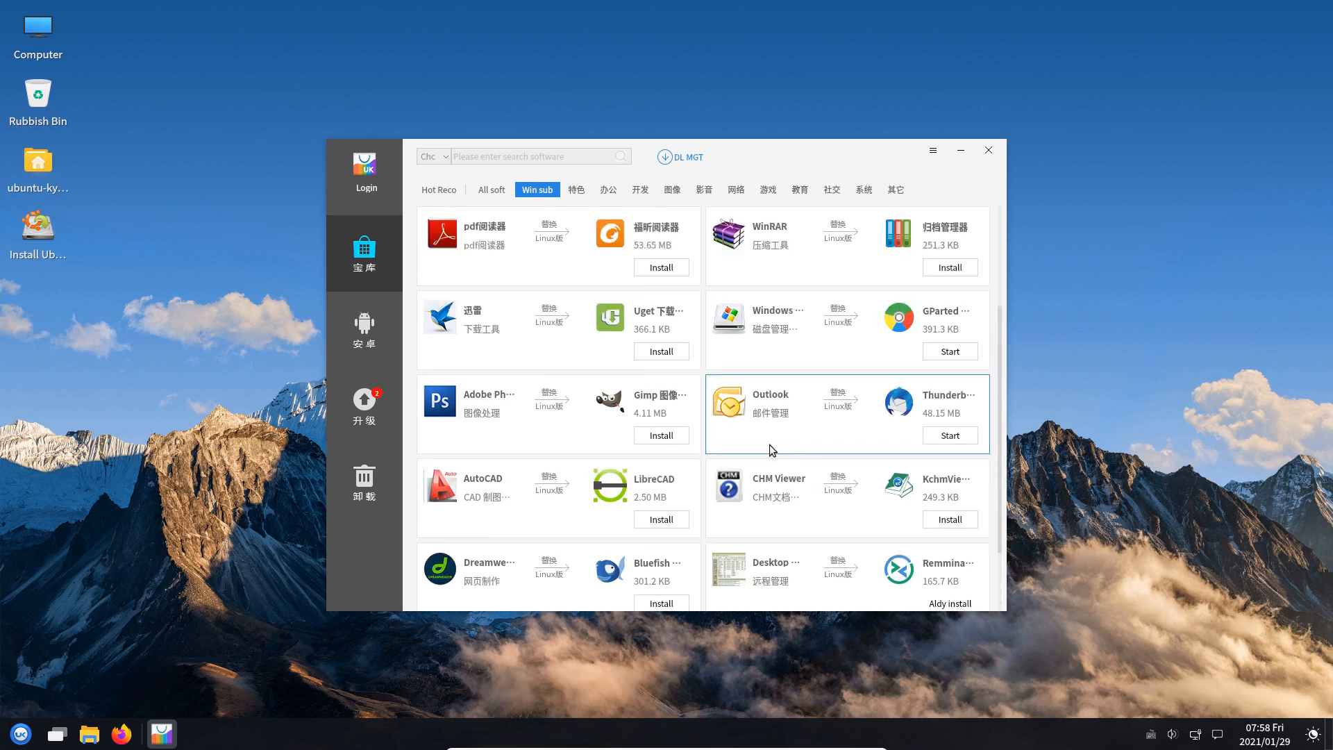
Switch to the featured apps category and briefly check the source settings and download manager
left_click(577, 192)
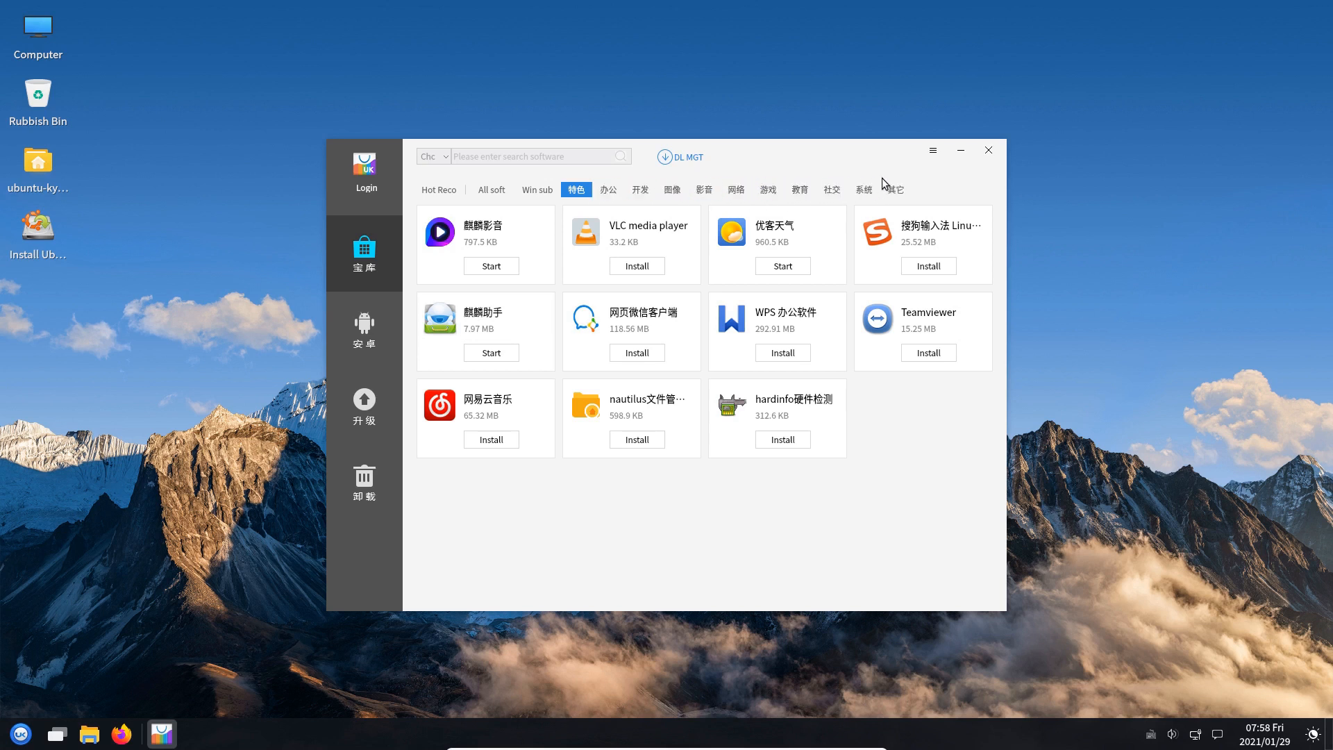
left_click(928, 158)
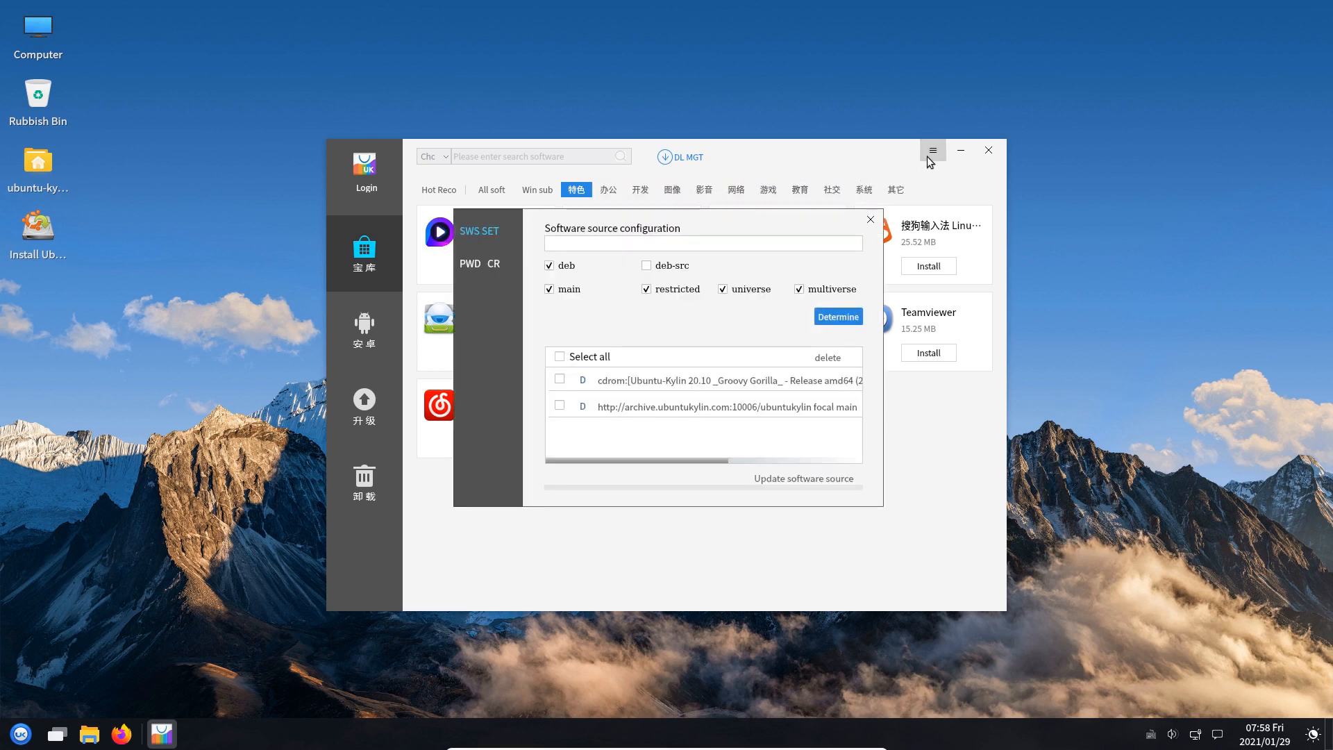
left_click(871, 220)
left_click(667, 163)
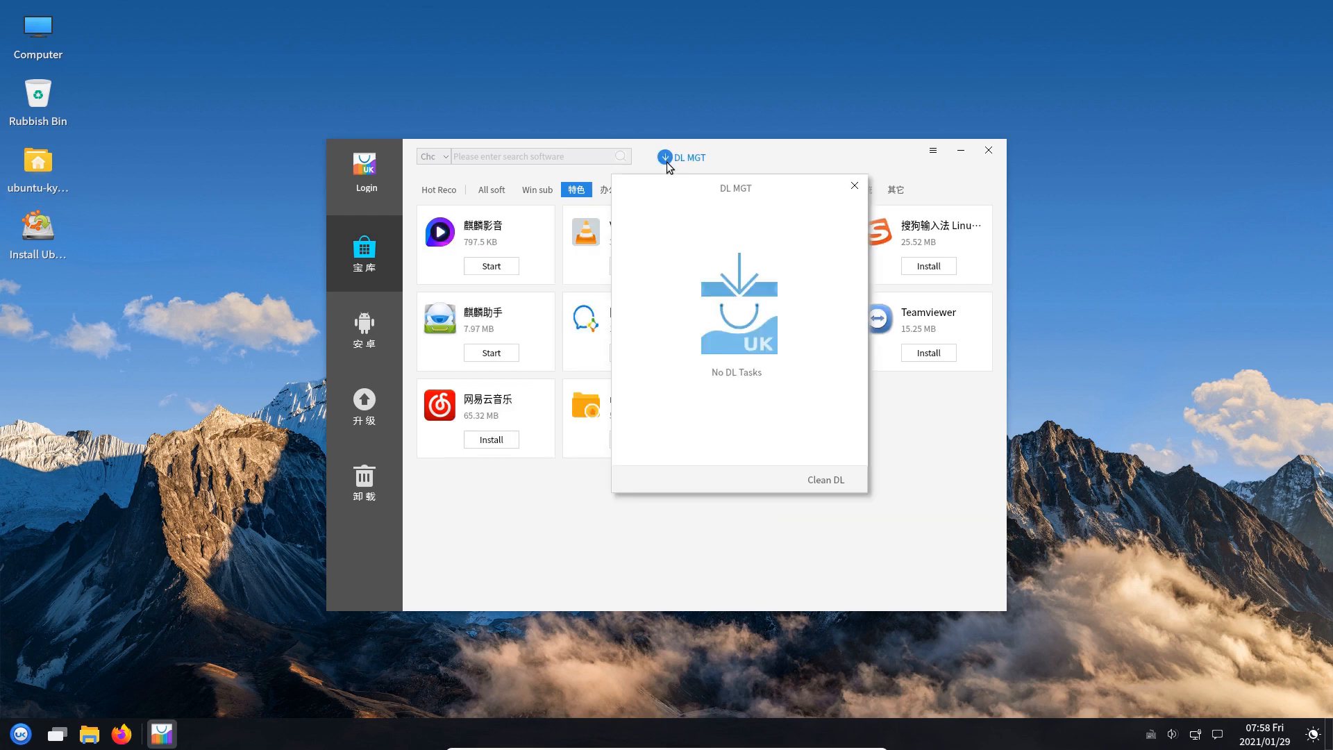
left_click(855, 185)
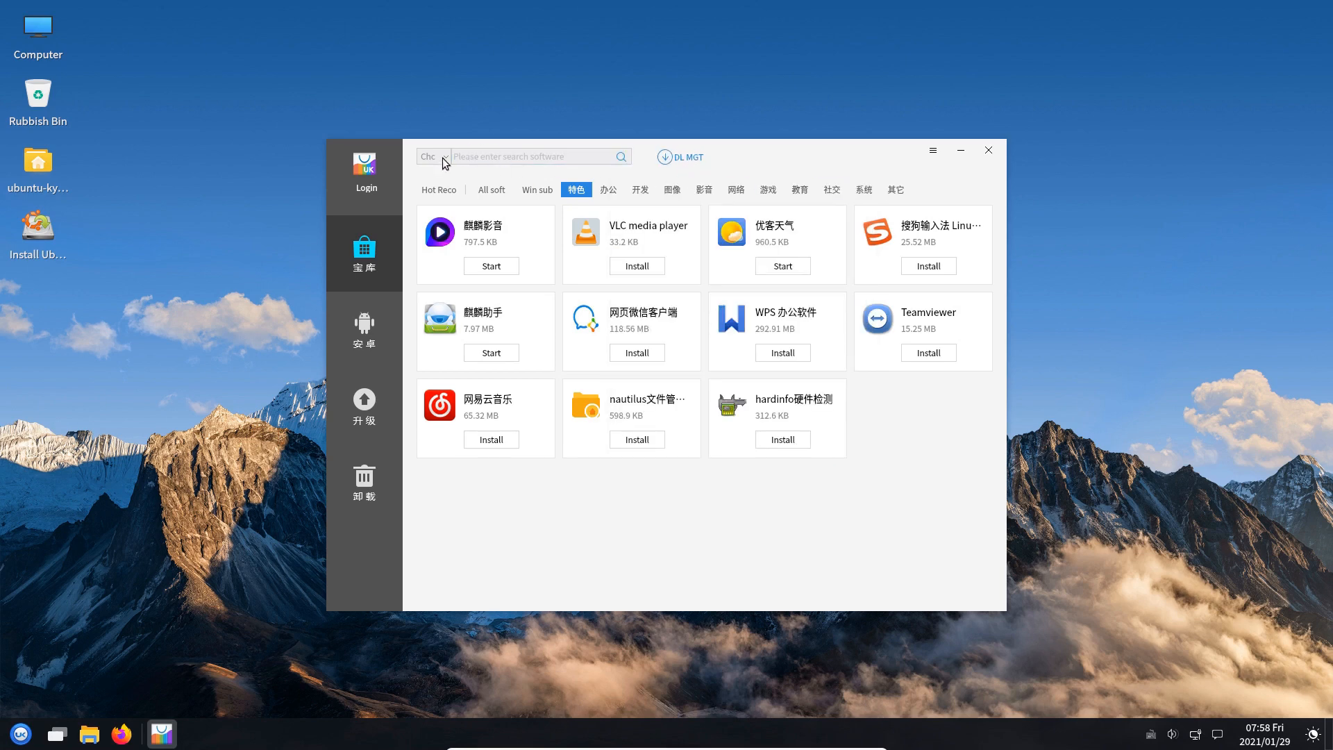
Browse the upgradable and Android sections, return home, and view the password recovery settings
left_click(364, 403)
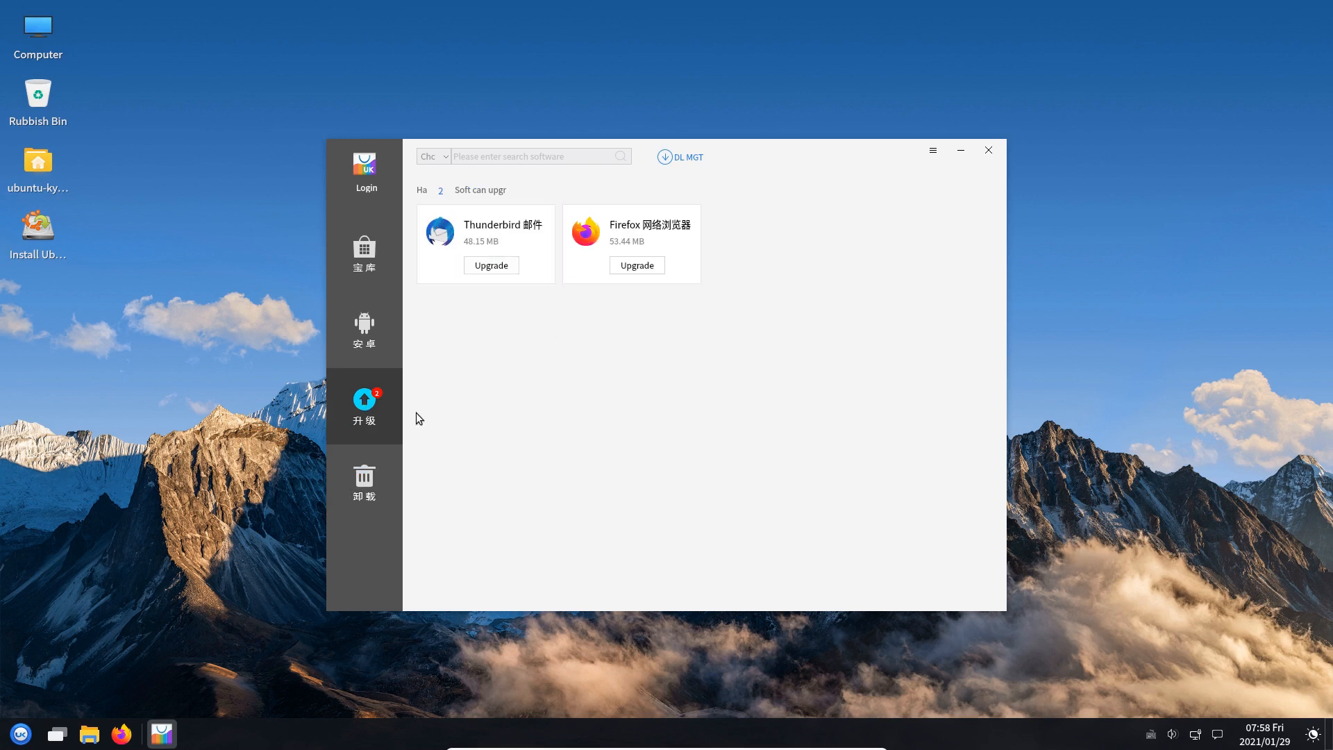
left_click(362, 323)
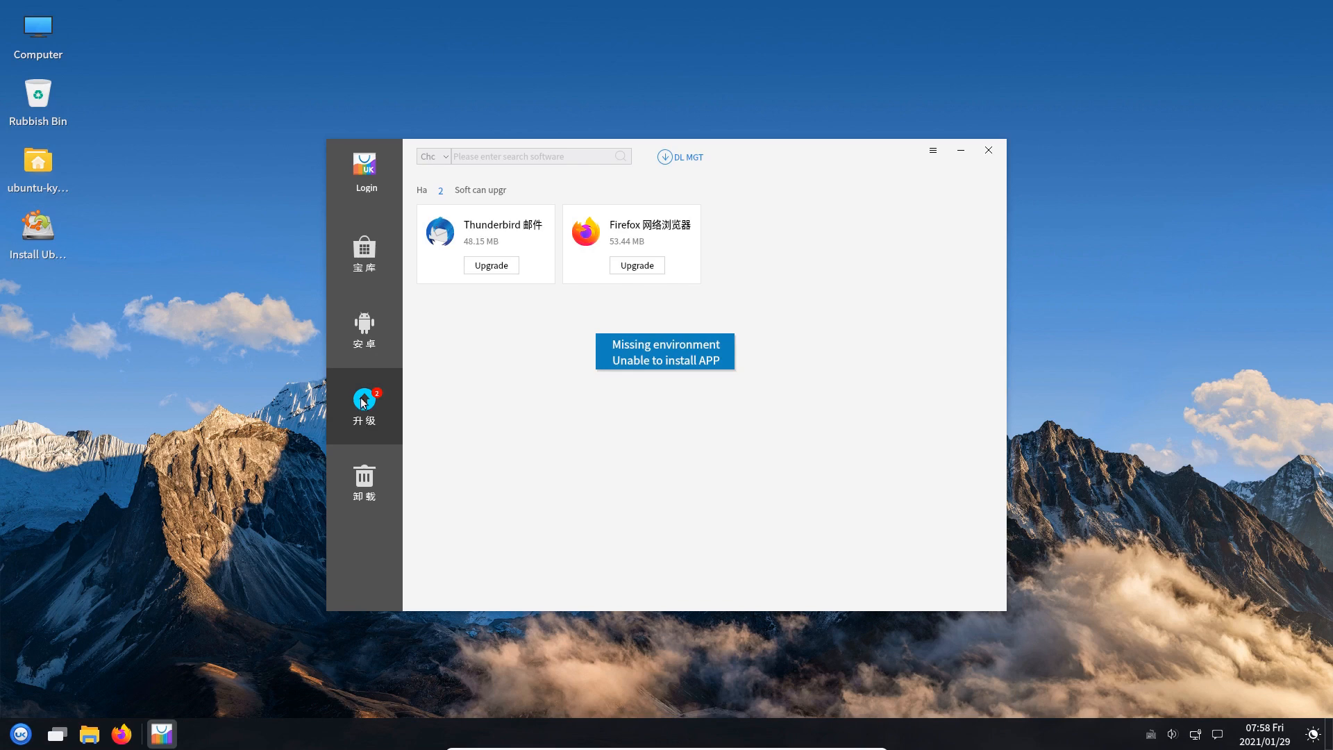
left_click(366, 334)
left_click(362, 268)
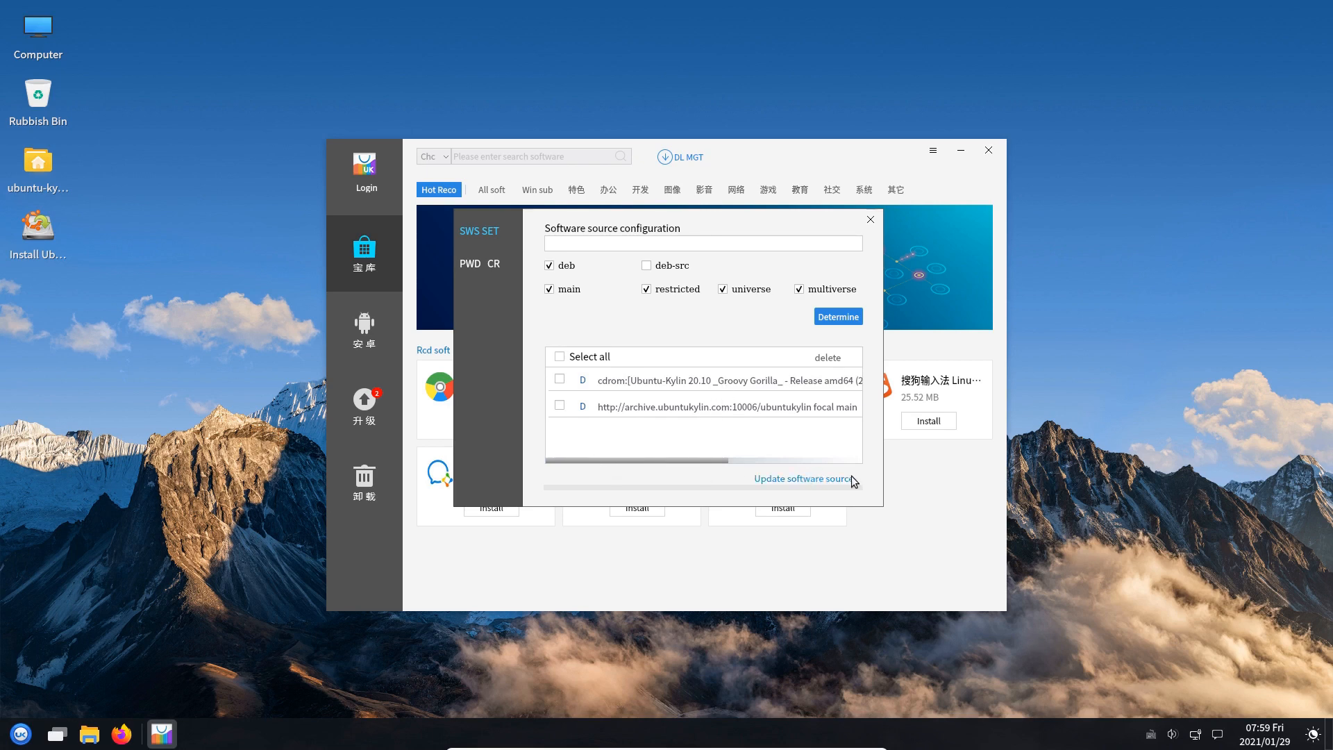
left_click(480, 266)
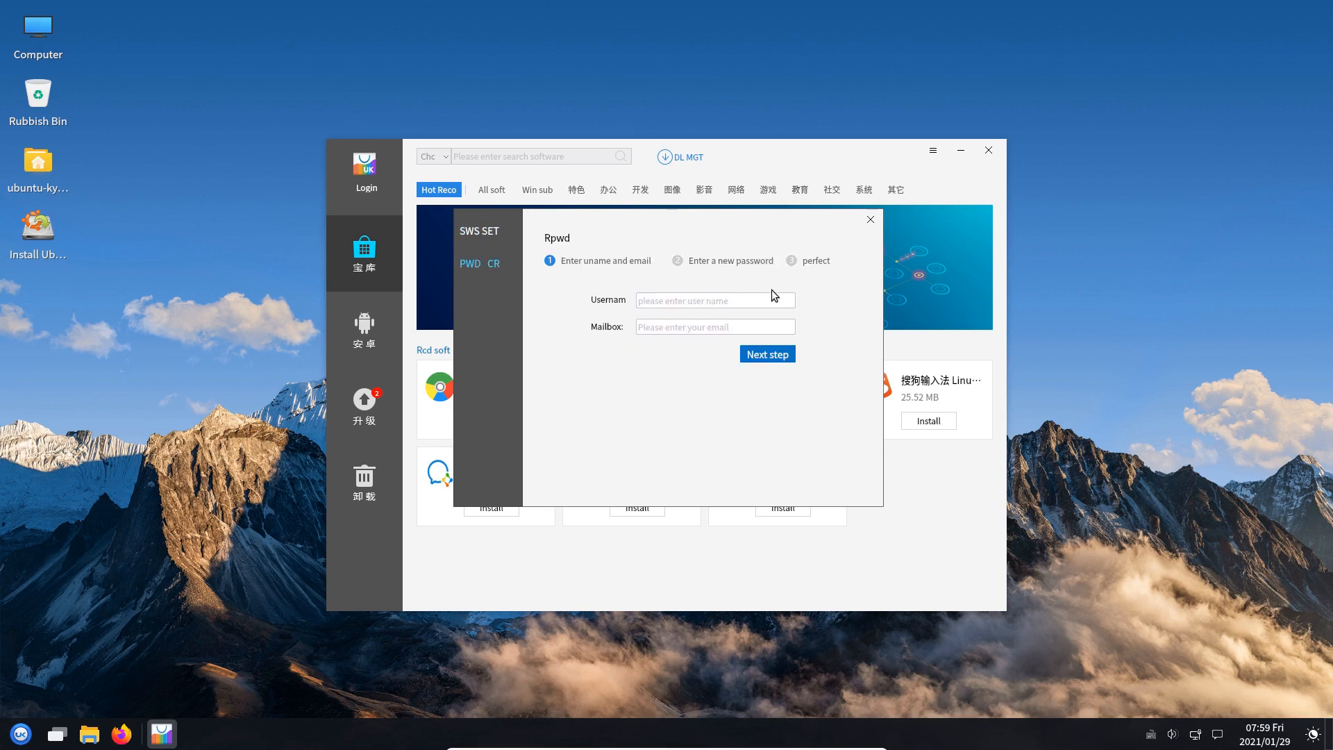
left_click(871, 220)
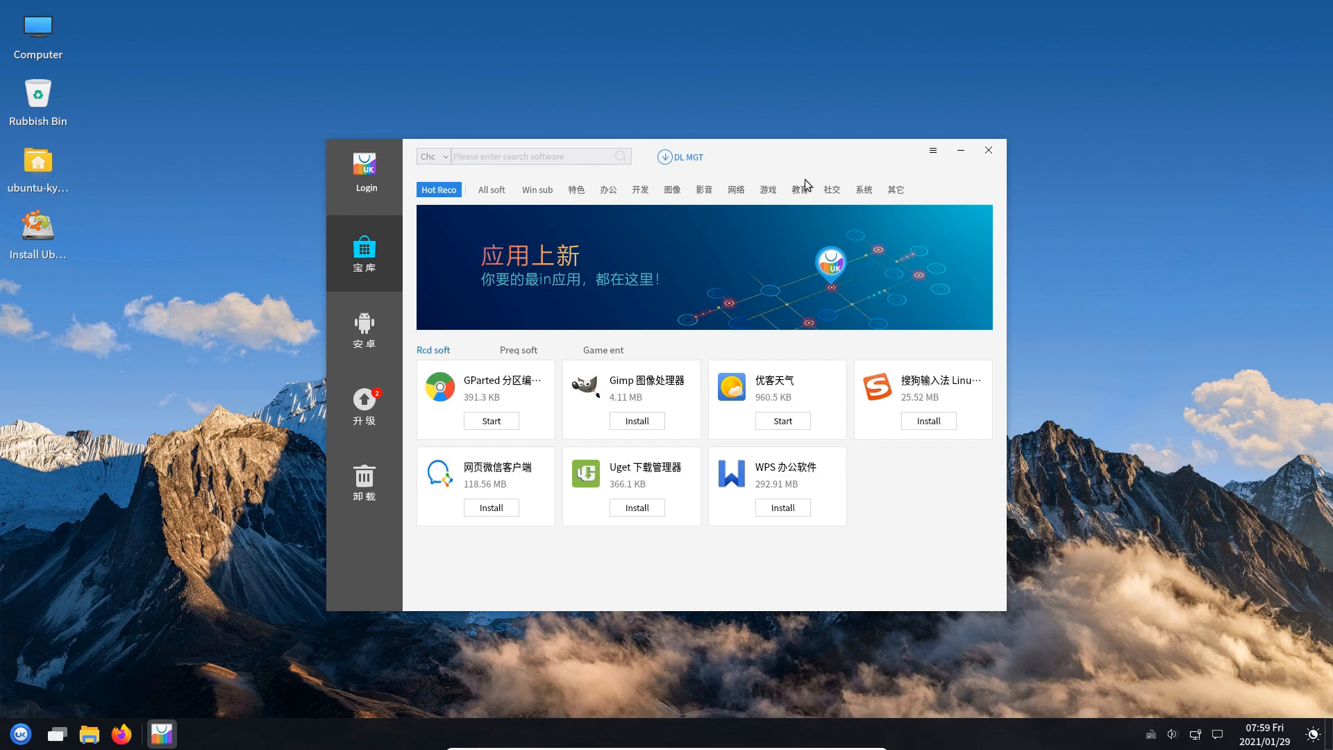
Set the store's search scope to ALL sources and close Kylin Software Center
left_click(437, 156)
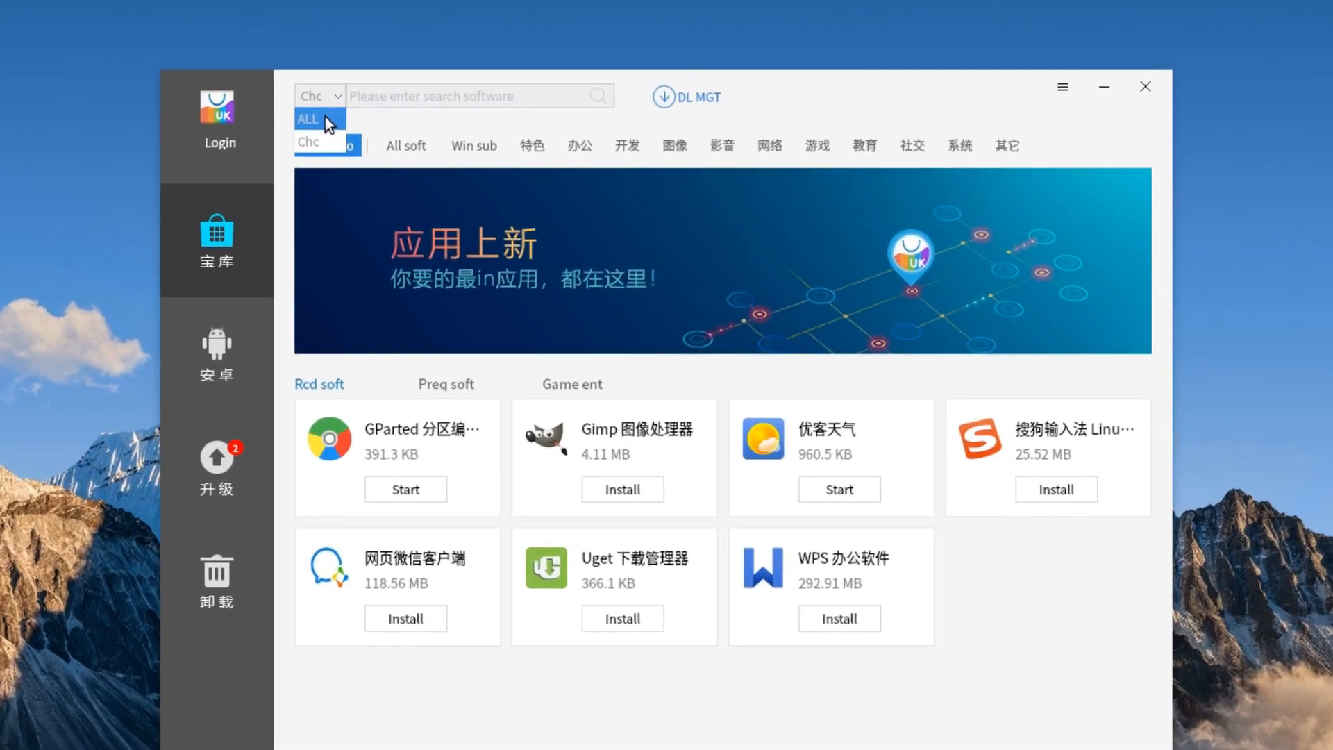
left_click(436, 174)
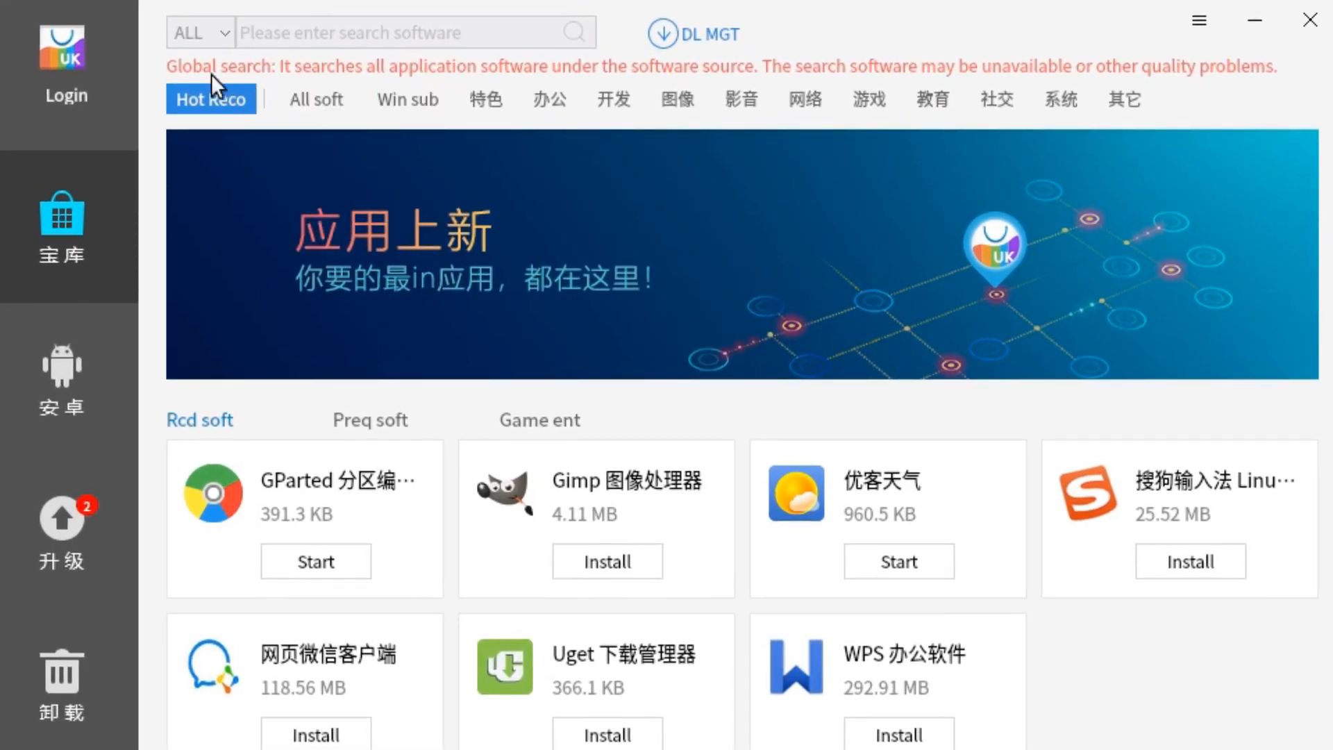
left_click(220, 32)
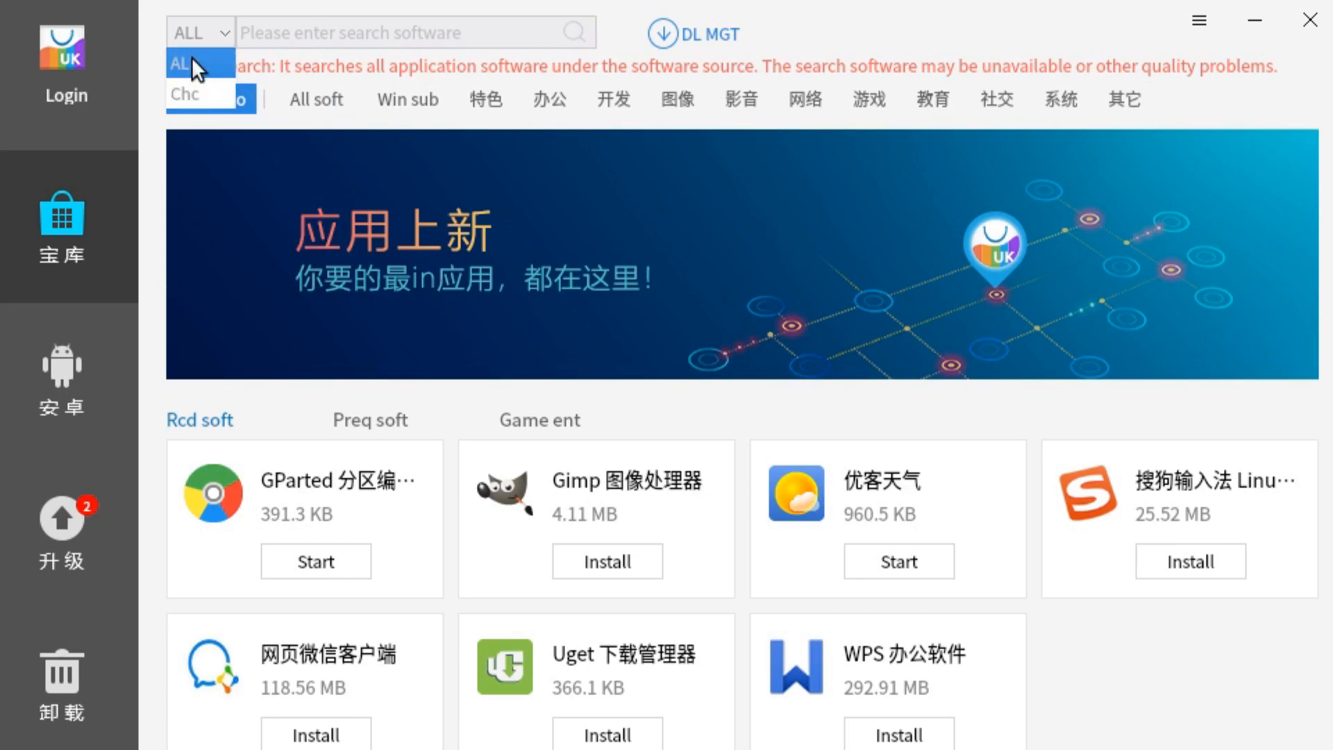
left_click(218, 29)
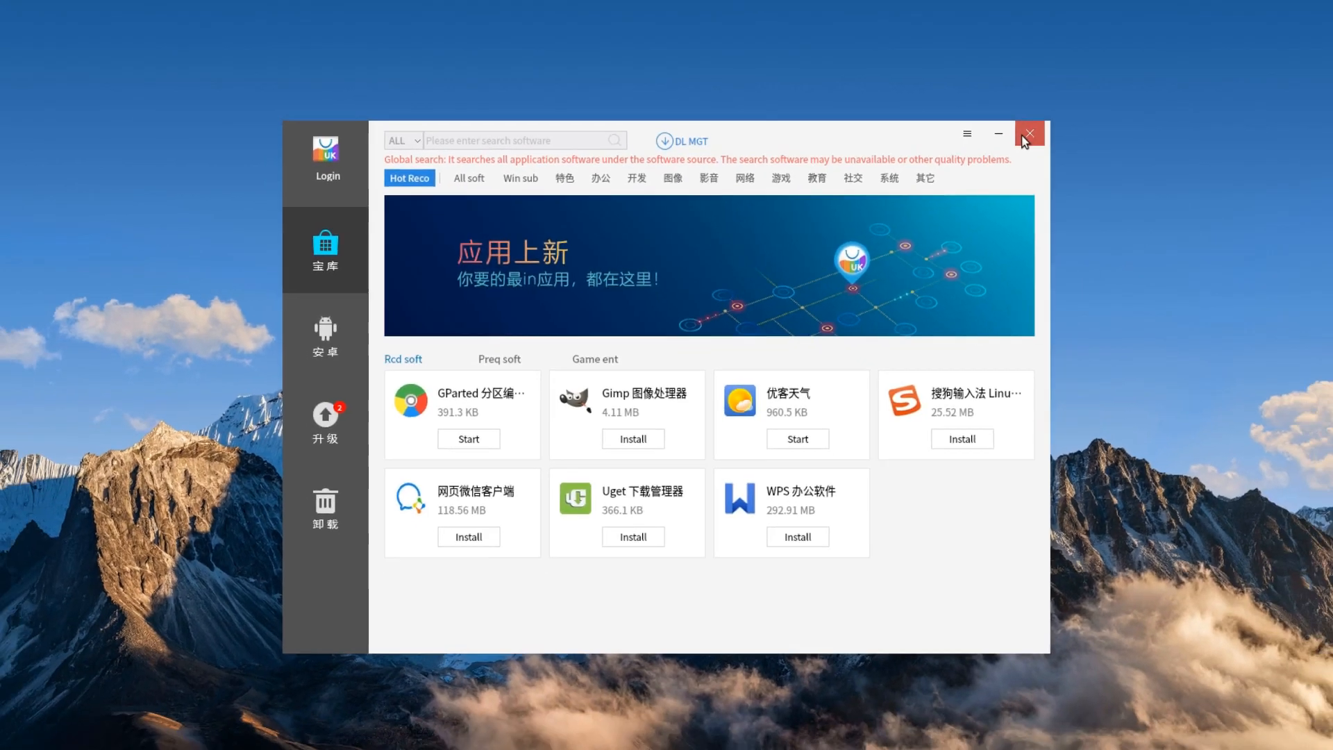
left_click(1288, 28)
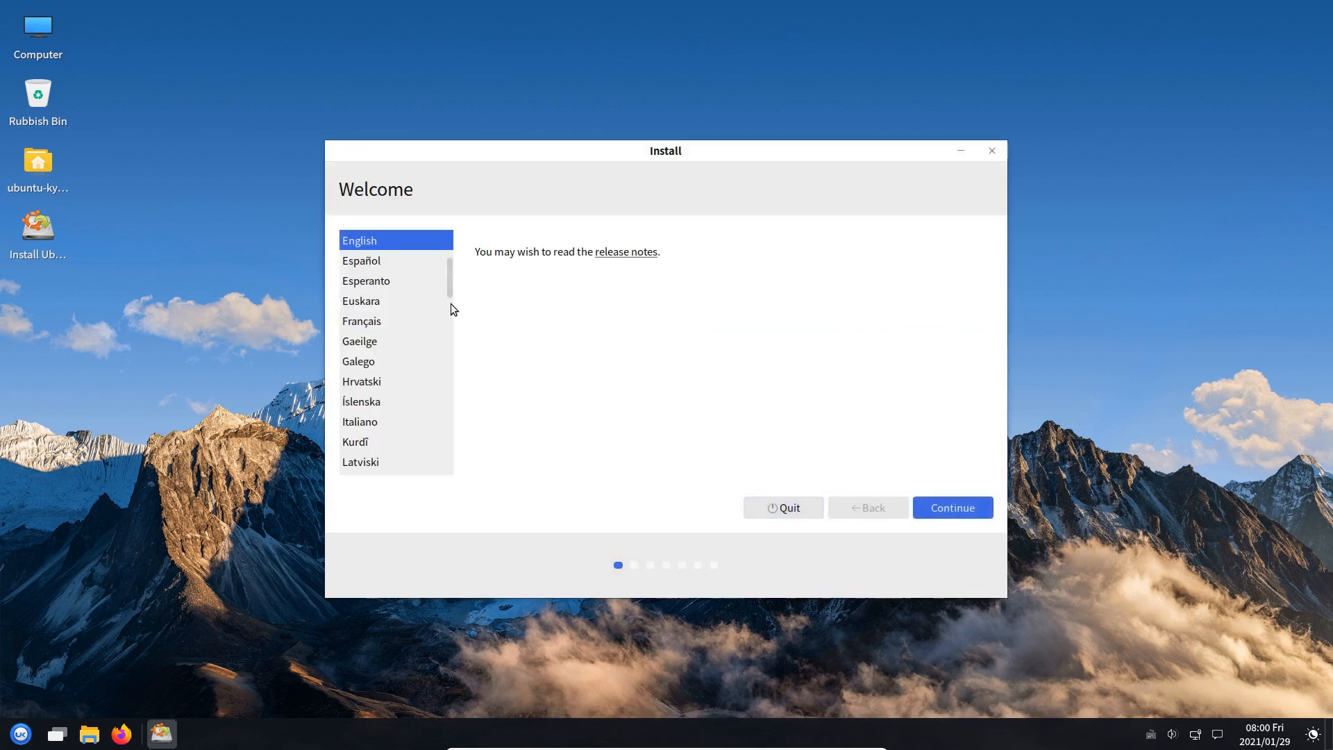
Keep English, choose the English (Australian) keyboard layout, and continue in the installer
left_click(955, 507)
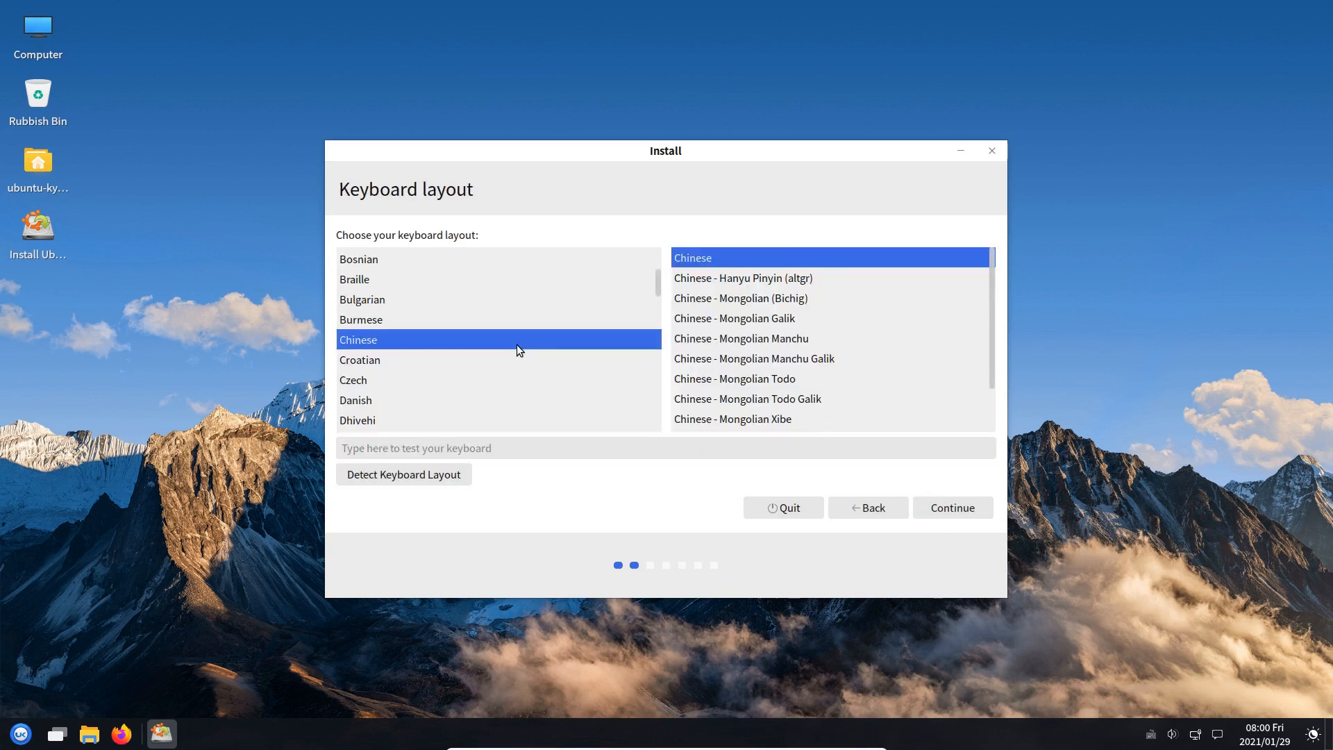
scroll(517, 345, "up", 5)
scroll(516, 347, "down", 10)
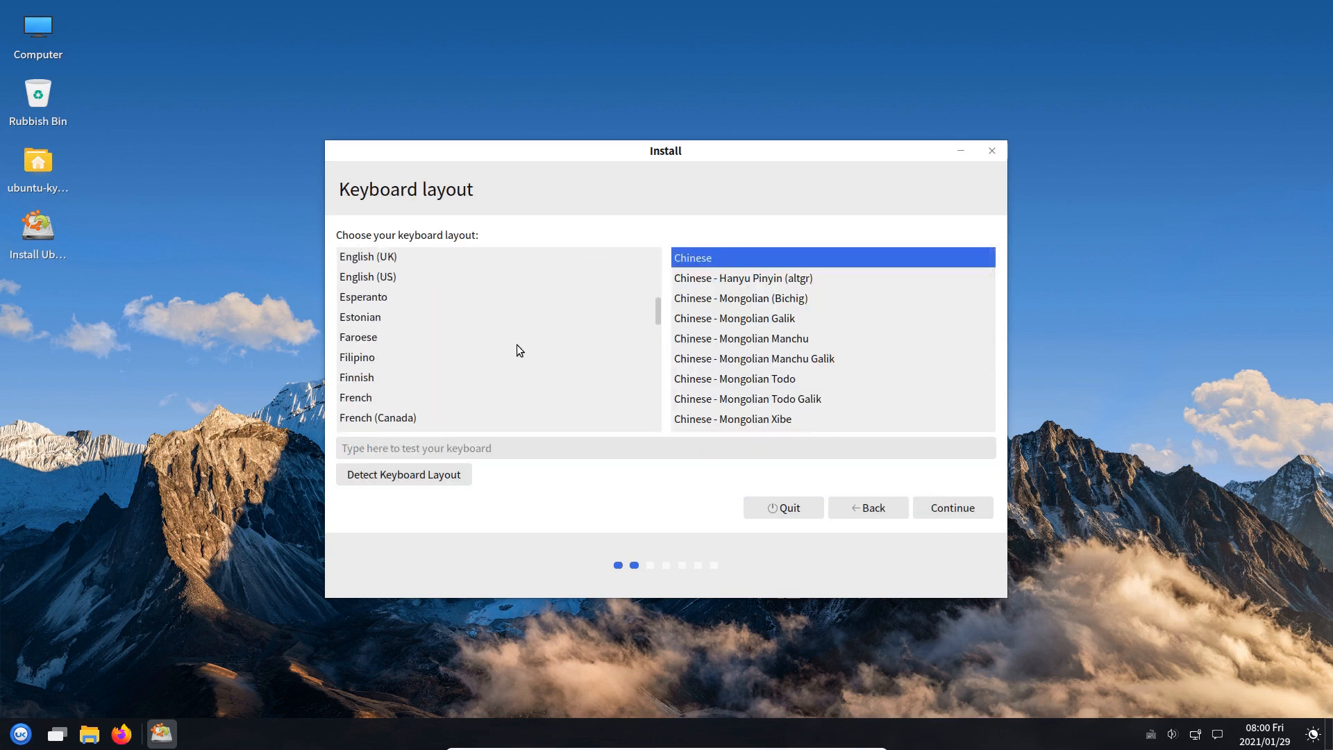
scroll(516, 347, "up", 3)
left_click(381, 301)
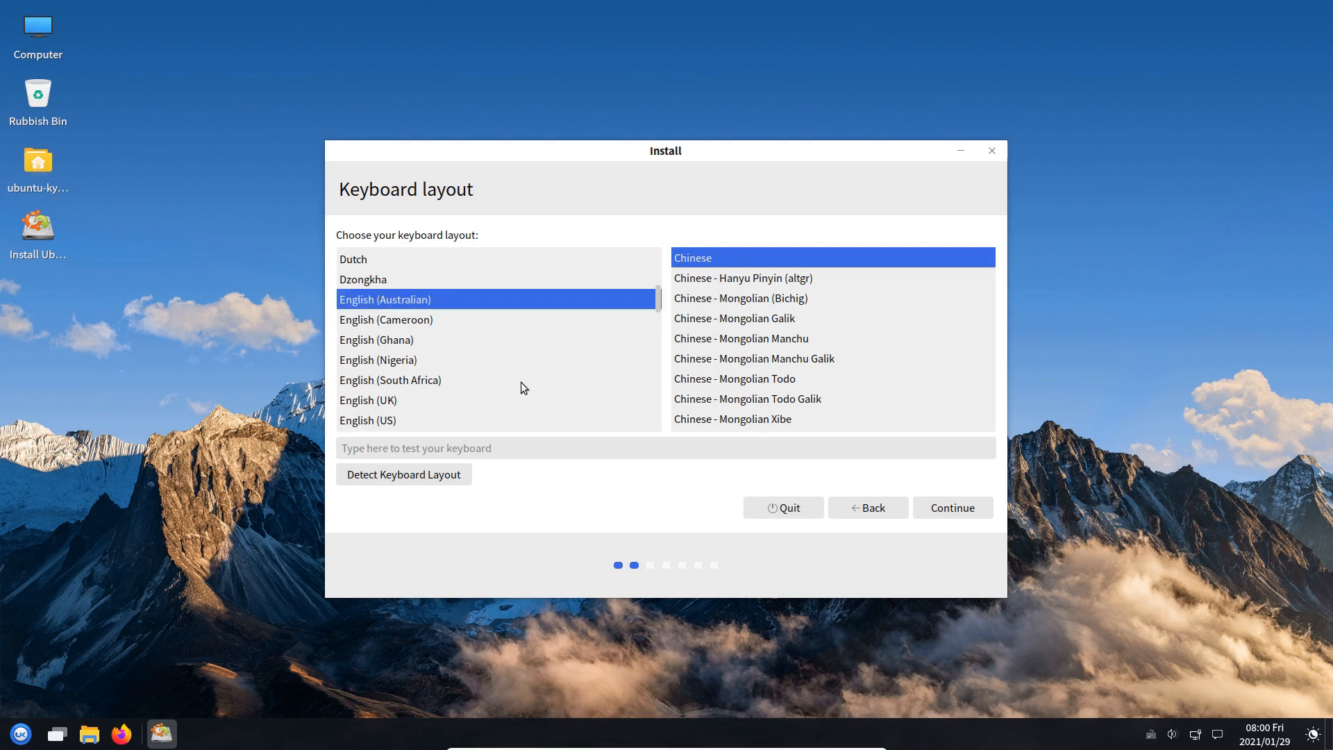
left_click(945, 509)
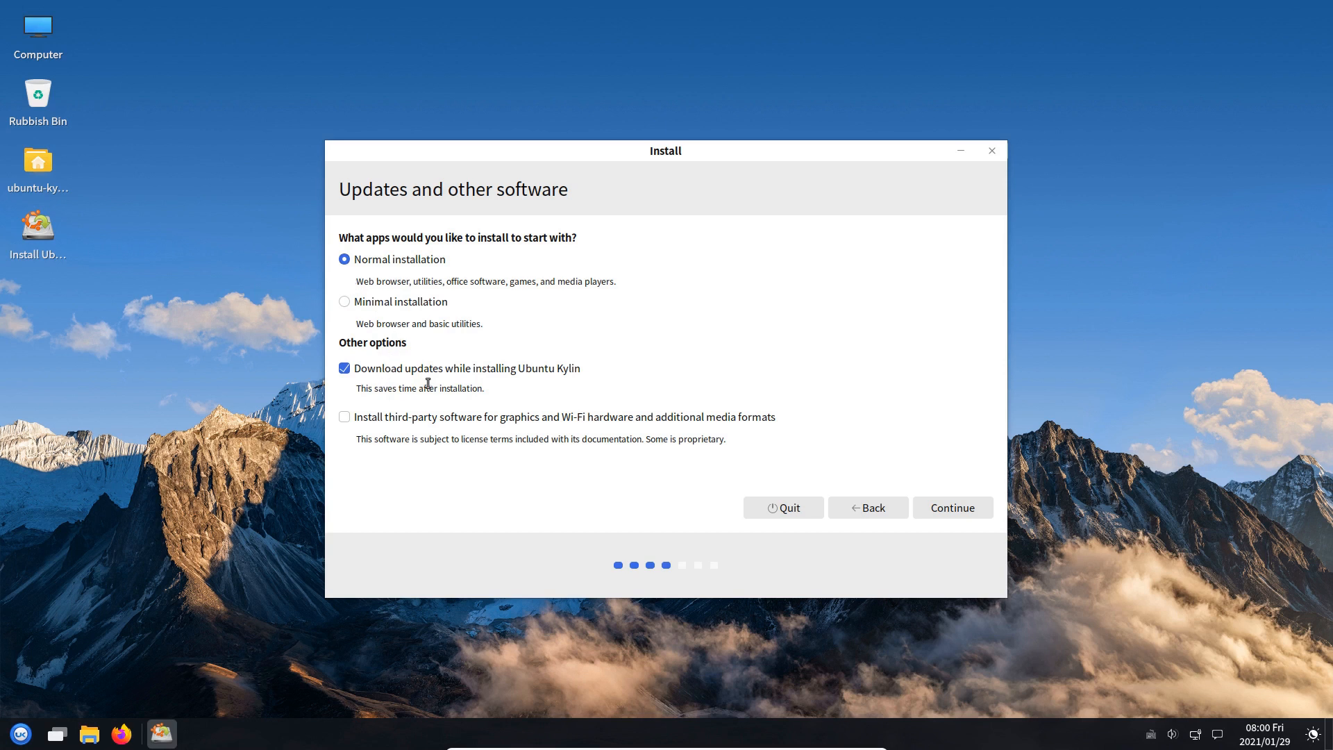
Enable third-party software installation and pick the Something else installation type
left_click(345, 419)
left_click(955, 507)
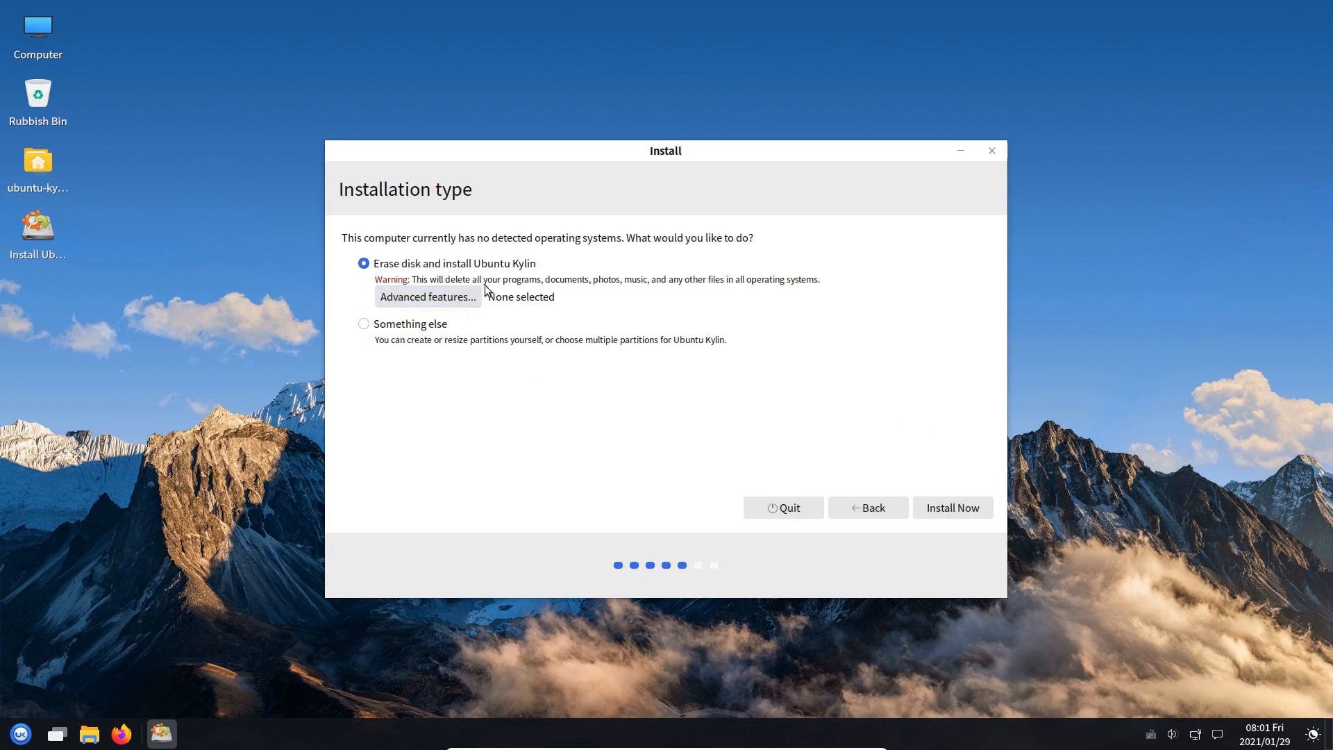
left_click(363, 323)
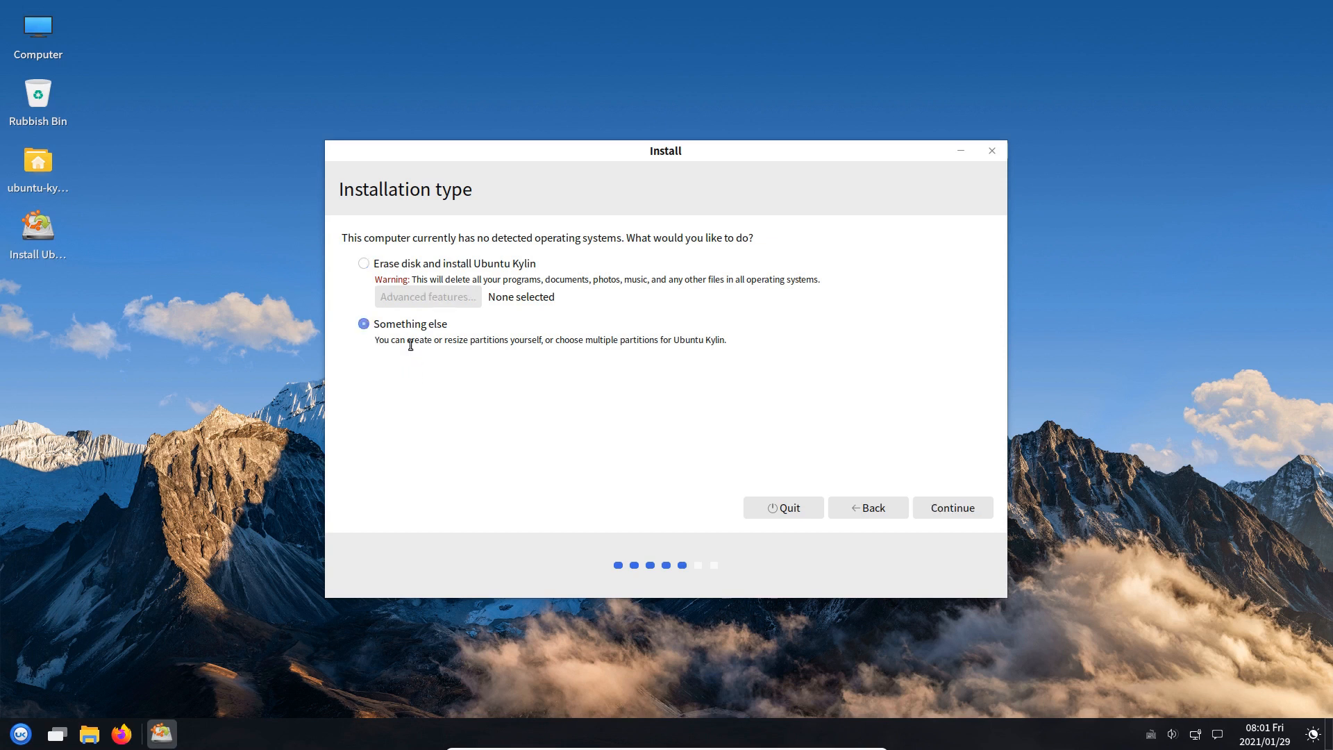
Create a new empty partition table on /dev/sda and select its 26843 MB free space
left_click(944, 510)
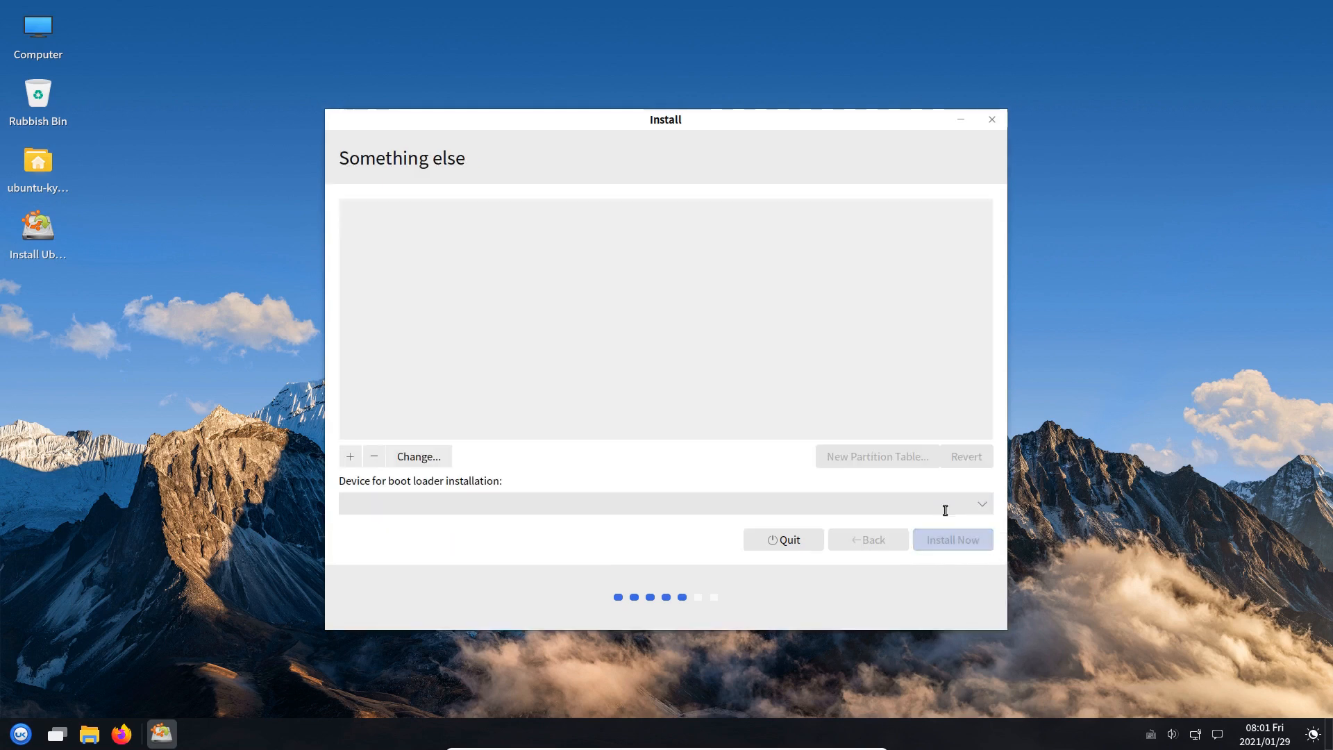
left_click(852, 457)
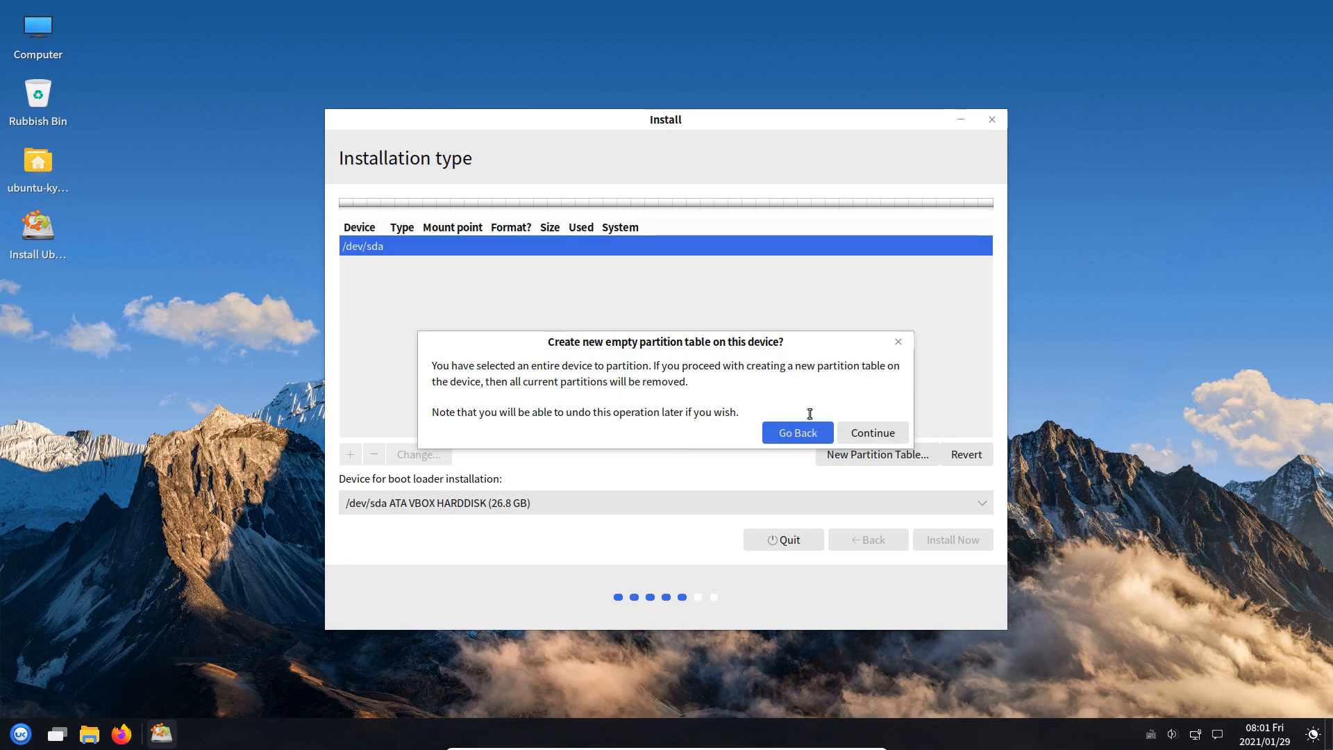
left_click(871, 432)
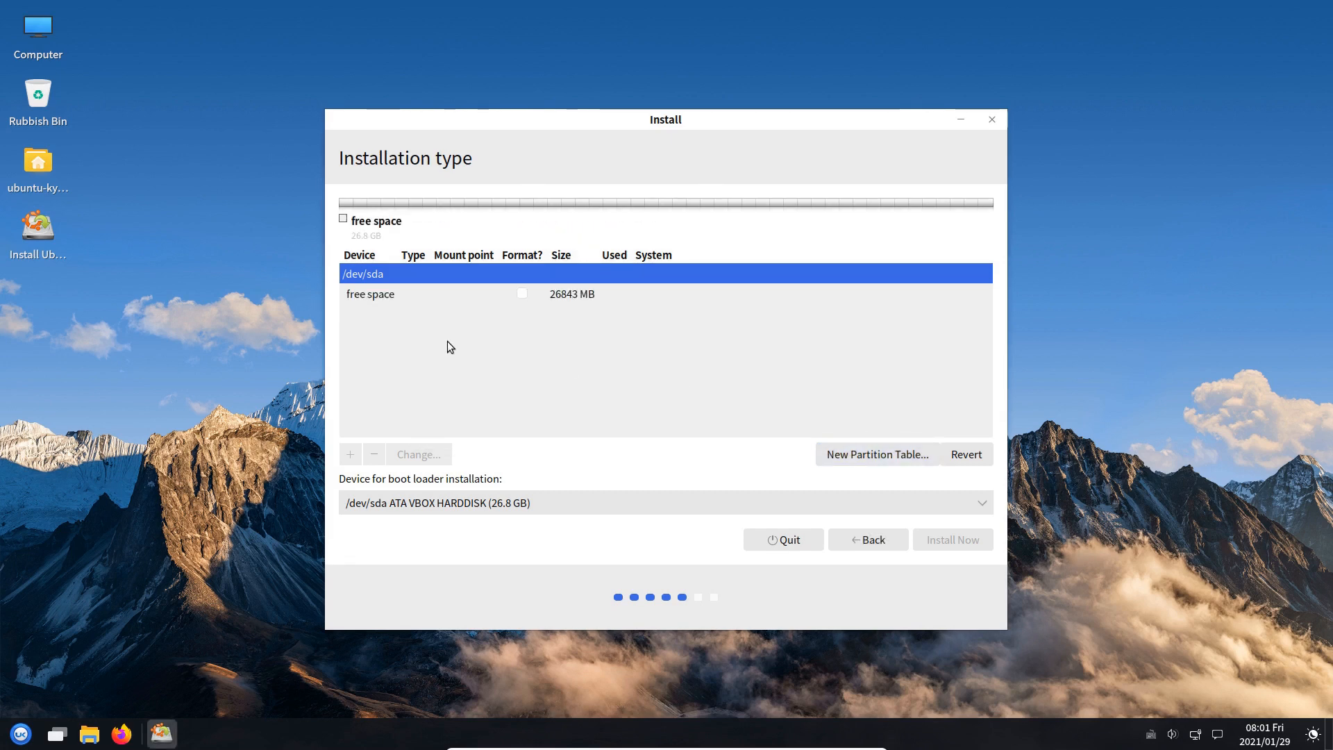
left_click(390, 298)
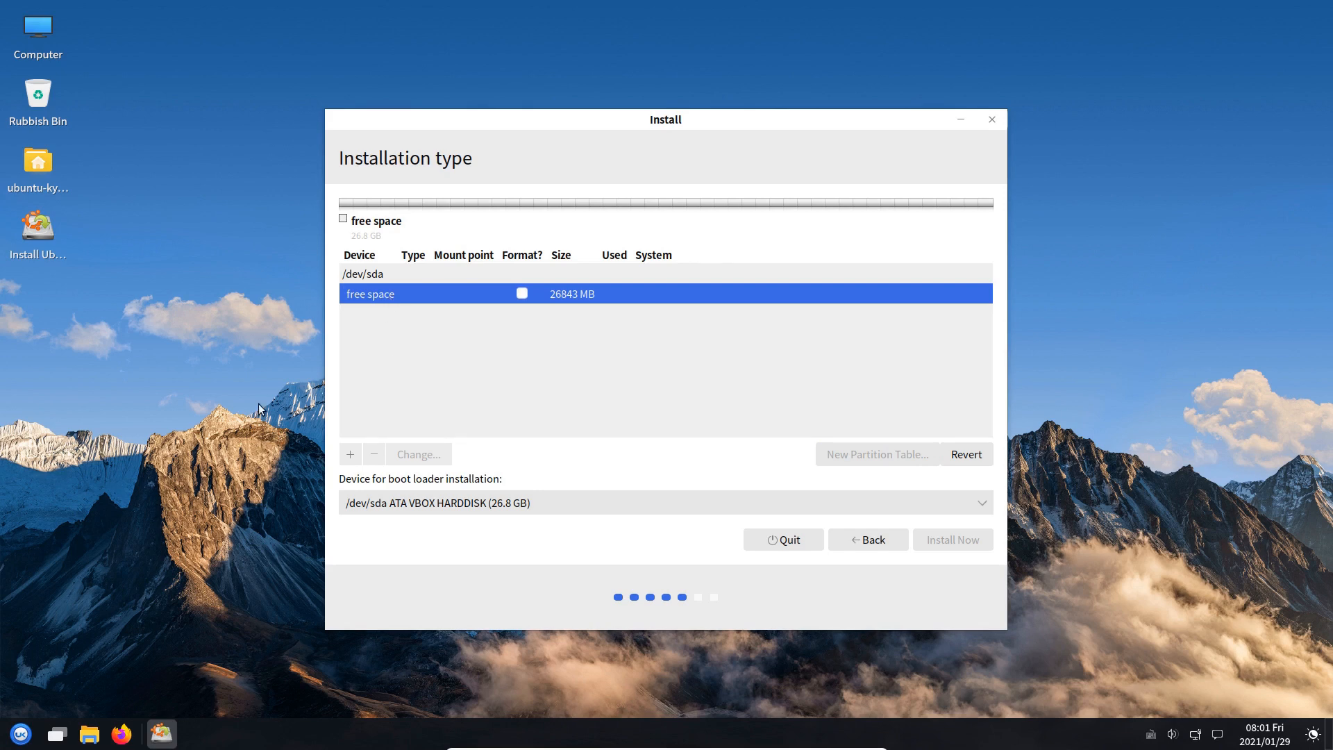
key("super")
Launch GParted and view the device information for /dev/sda, showing 25.00 GiB unallocated
type("gpar")
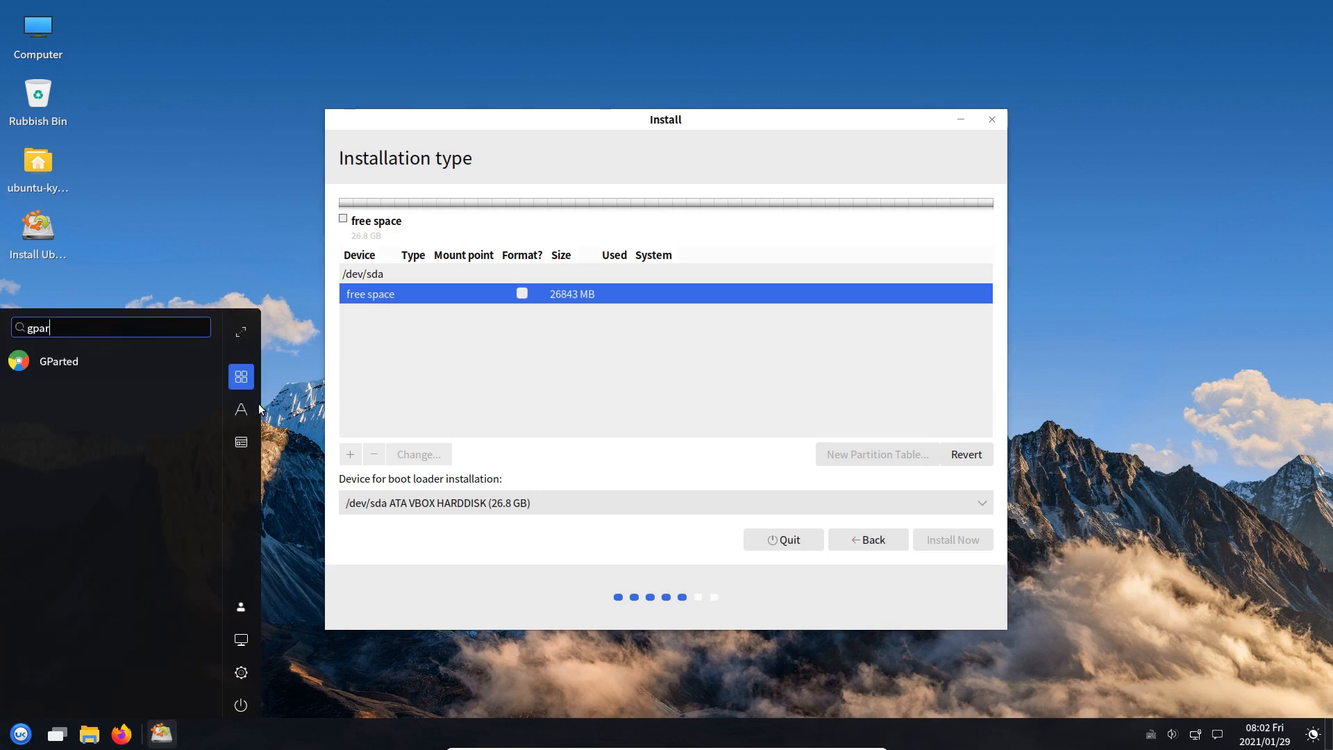
key("Tab")
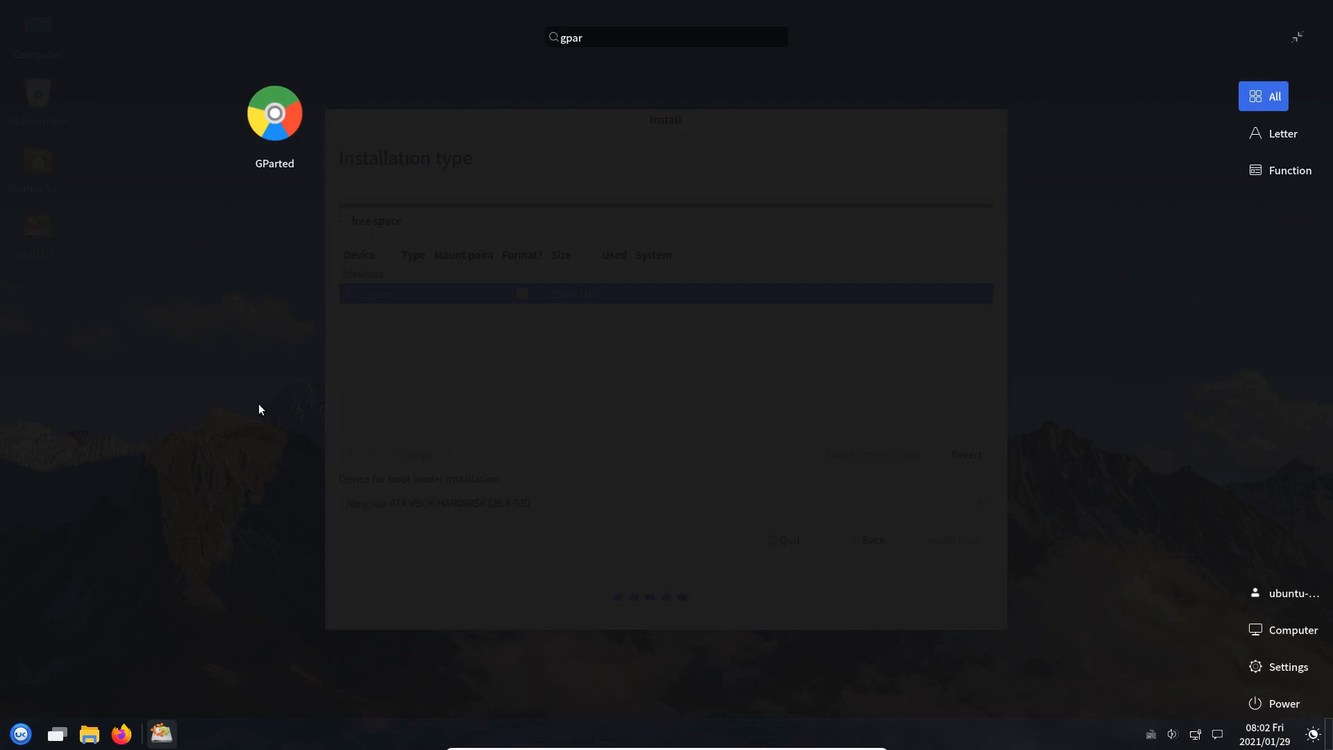
left_click(285, 115)
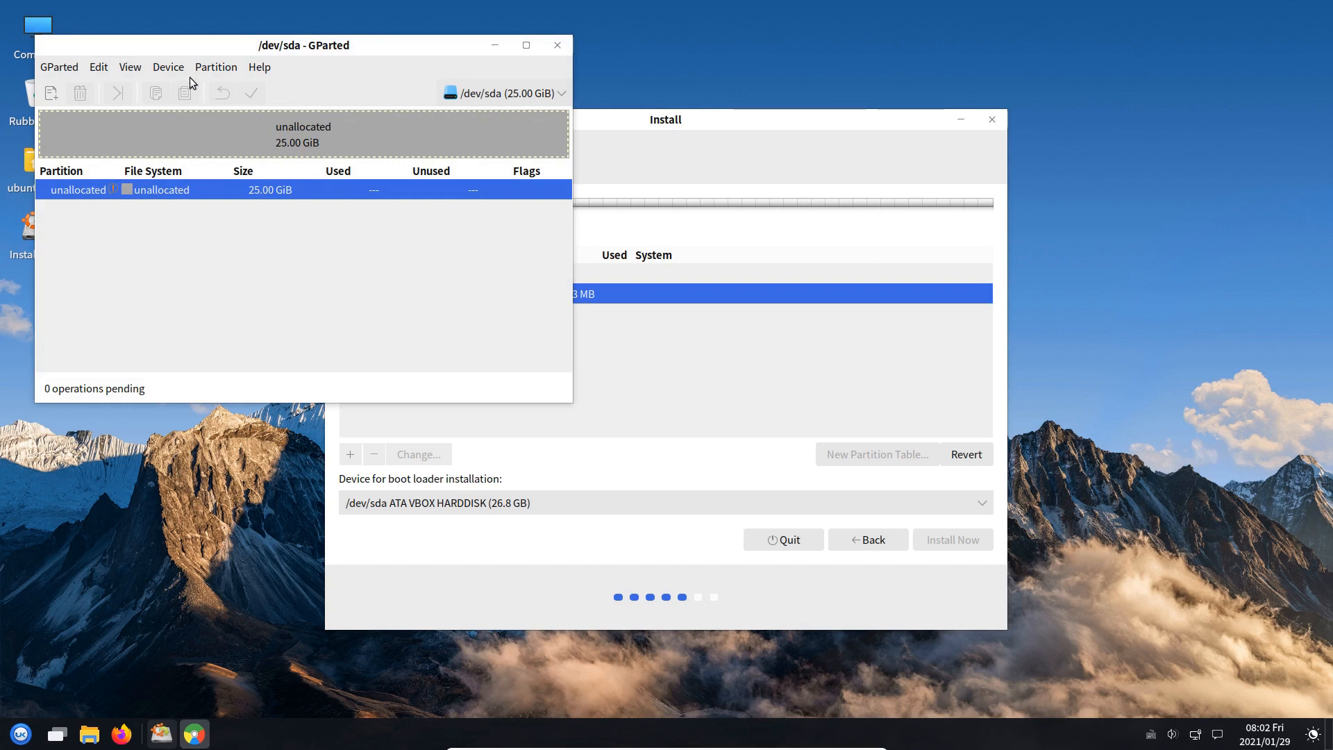
left_click(168, 69)
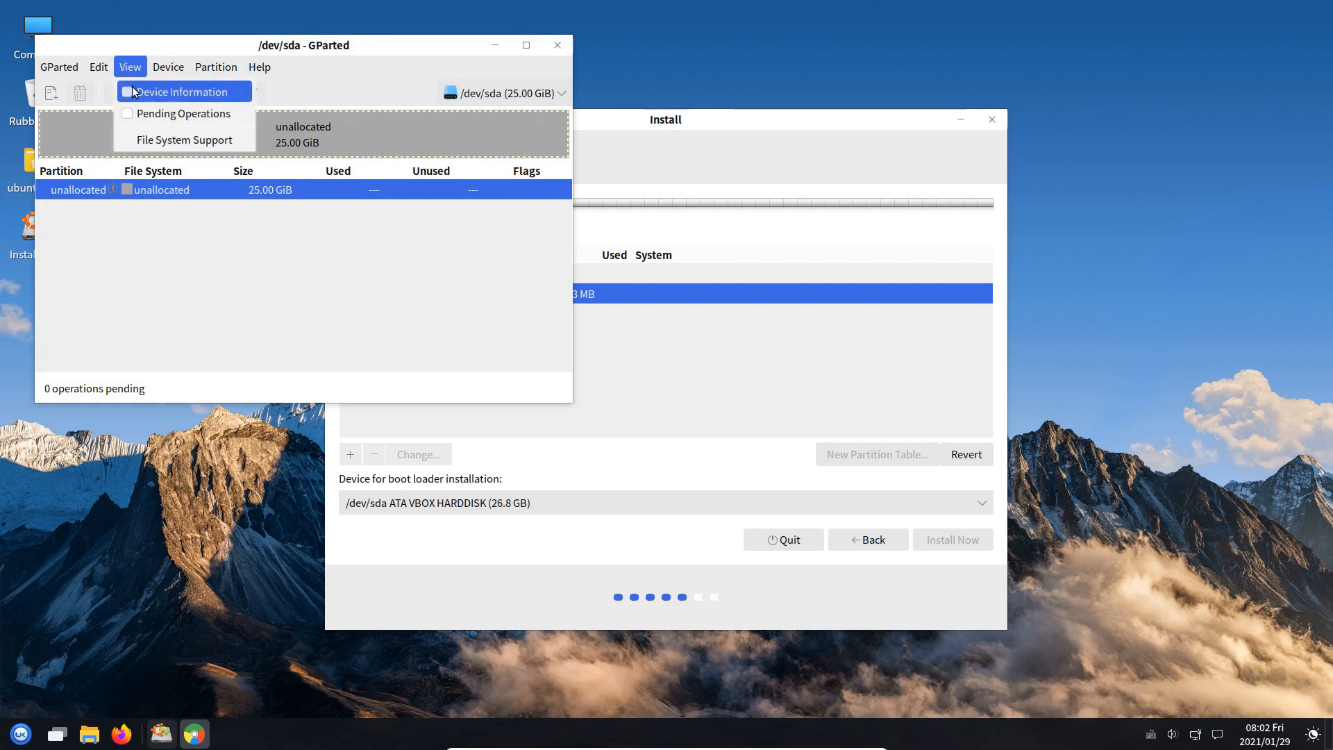
left_click(132, 88)
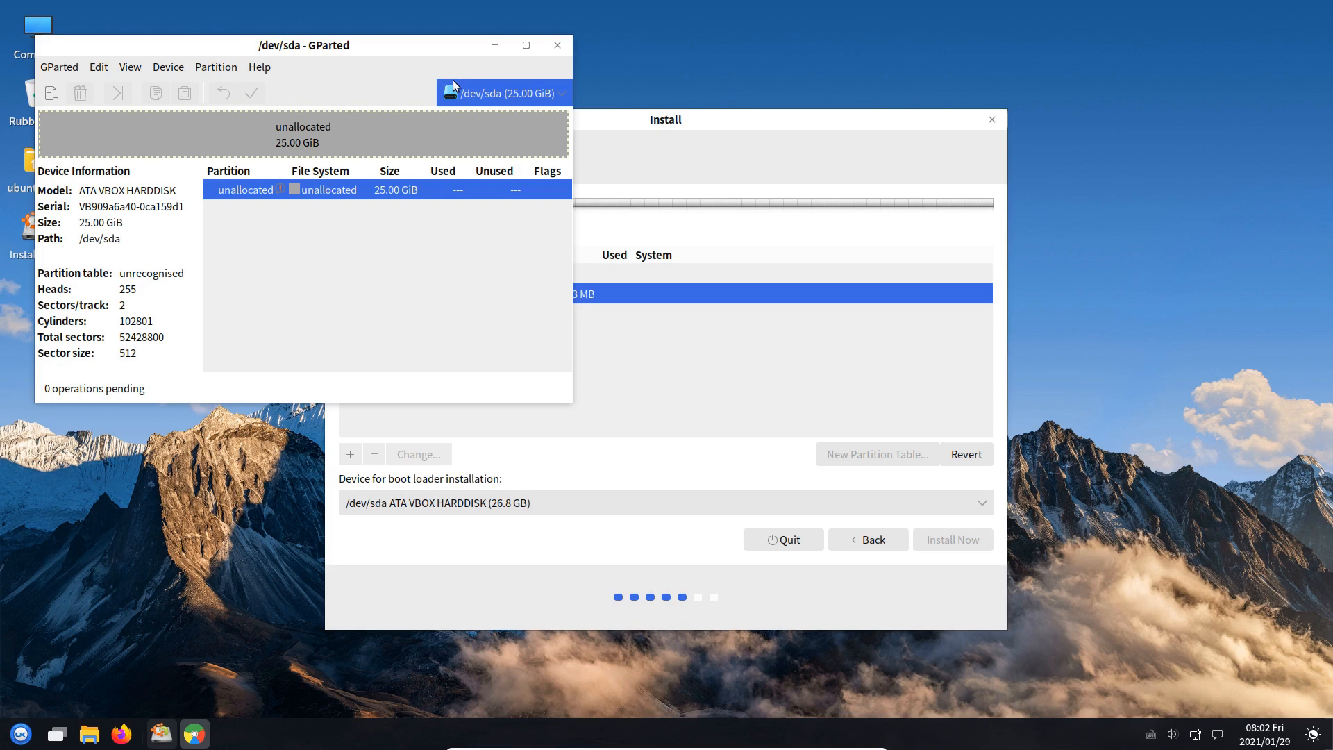
Close GParted and quit the installer, confirming the quit
left_click(559, 44)
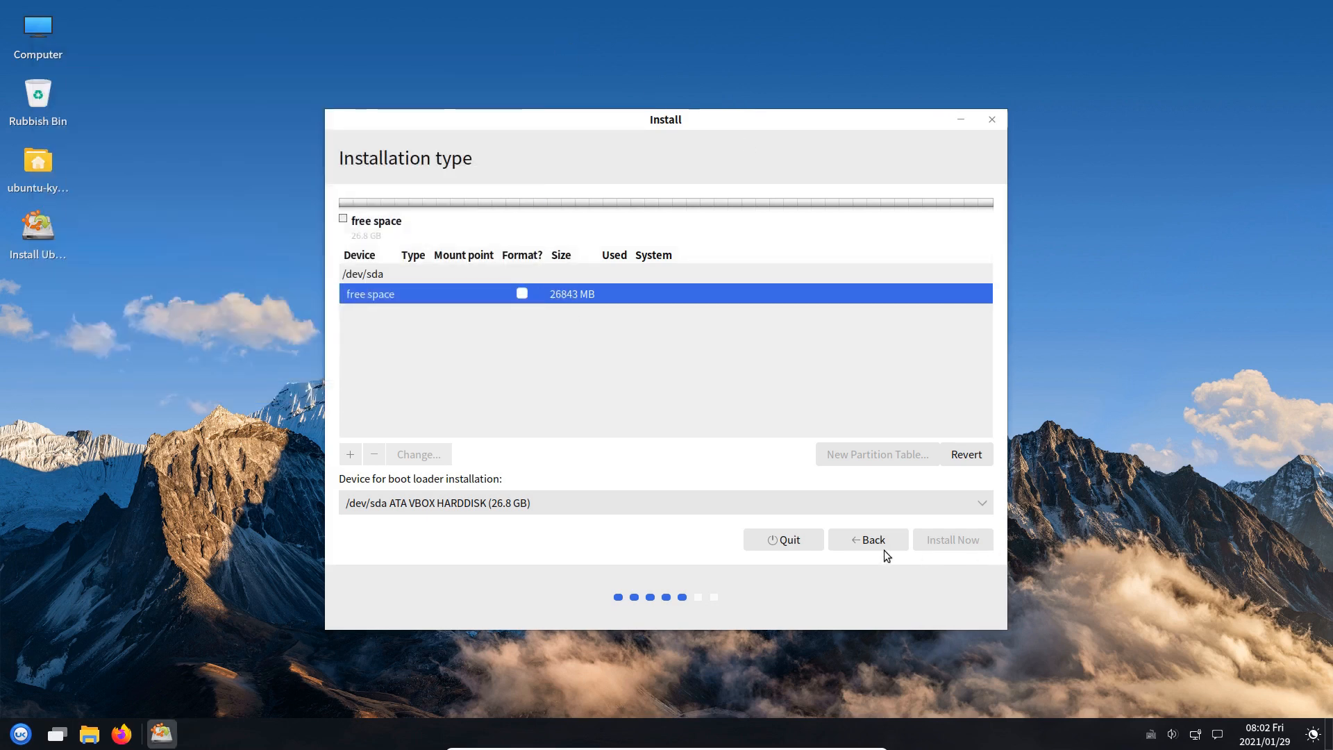
left_click(786, 539)
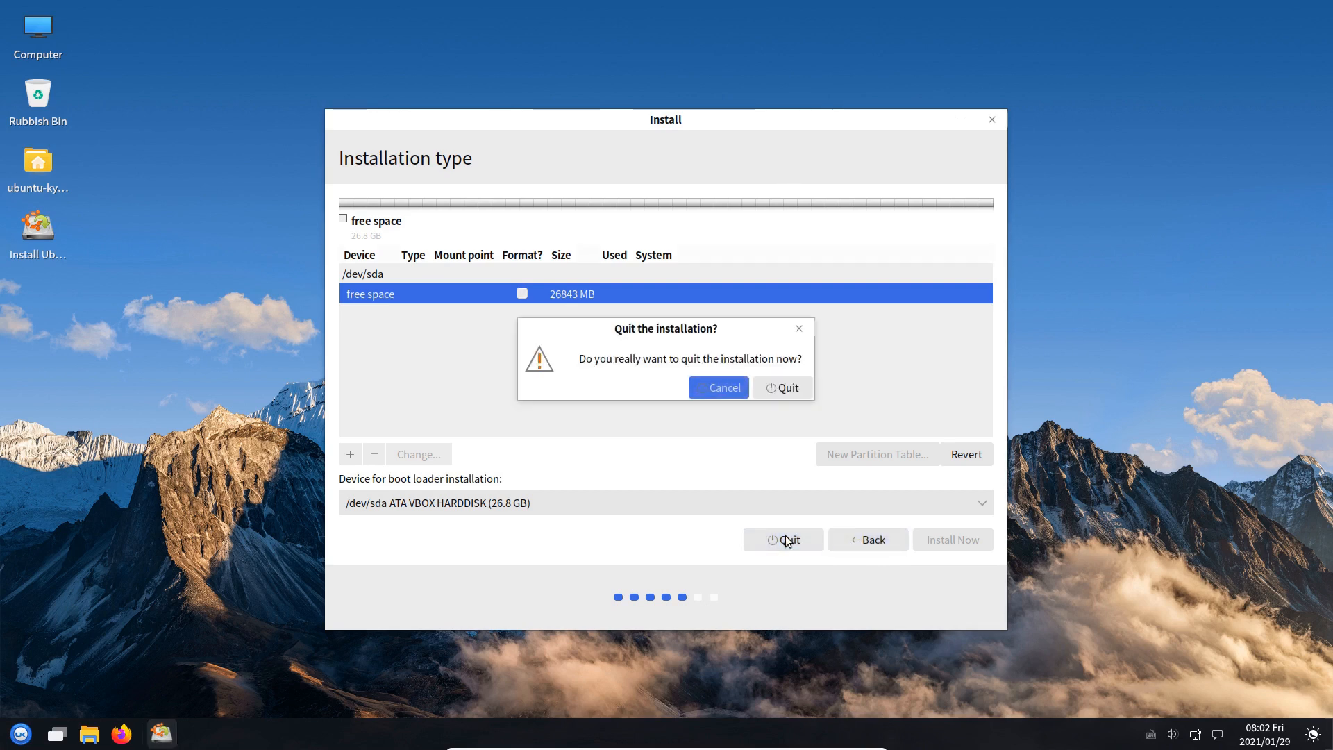
left_click(770, 389)
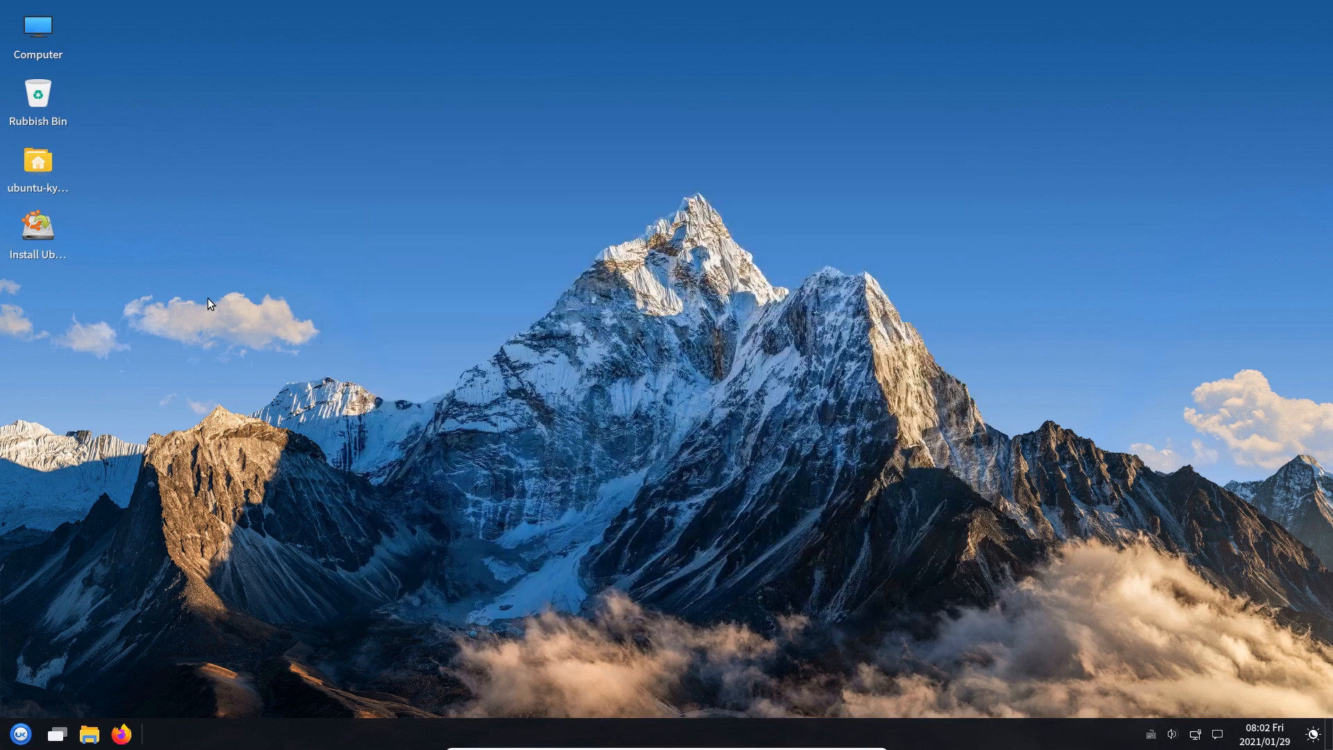
Launch GParted and create a new gpt partition table on /dev/sda
key("super")
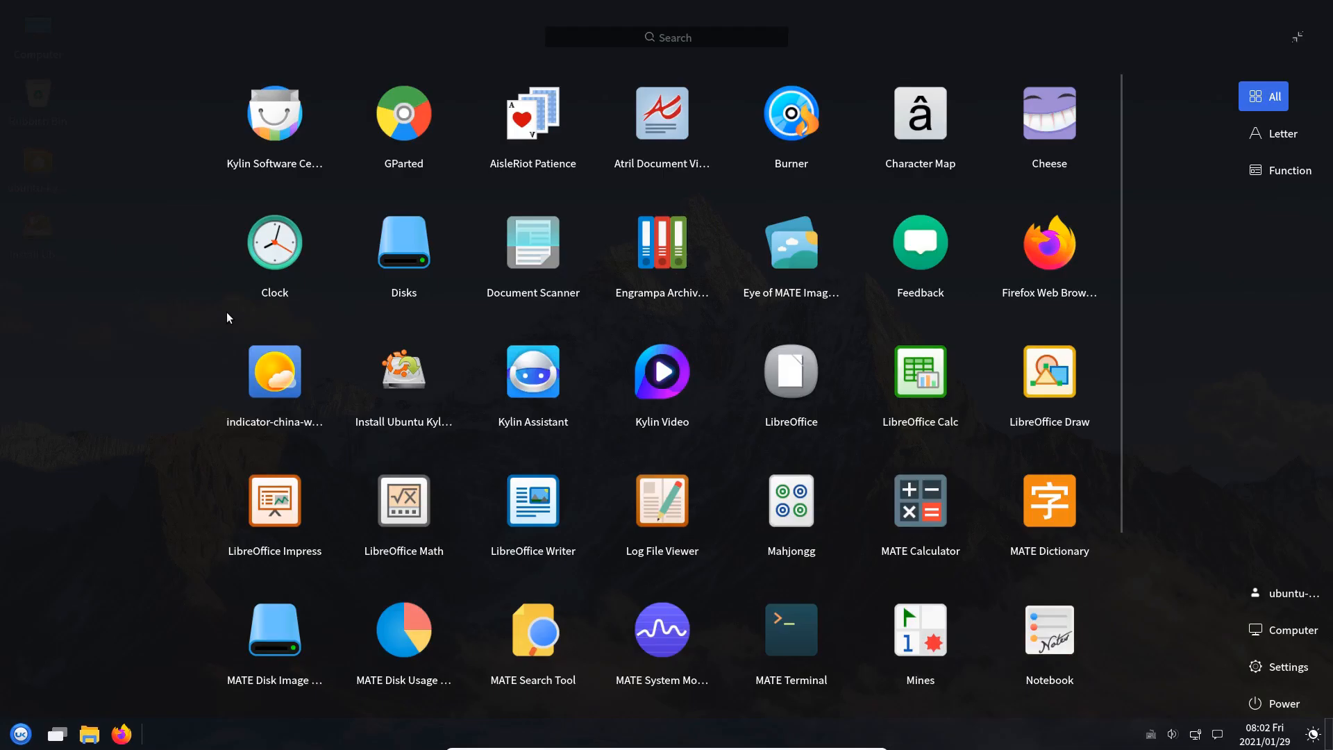
type("gpar")
key("Return")
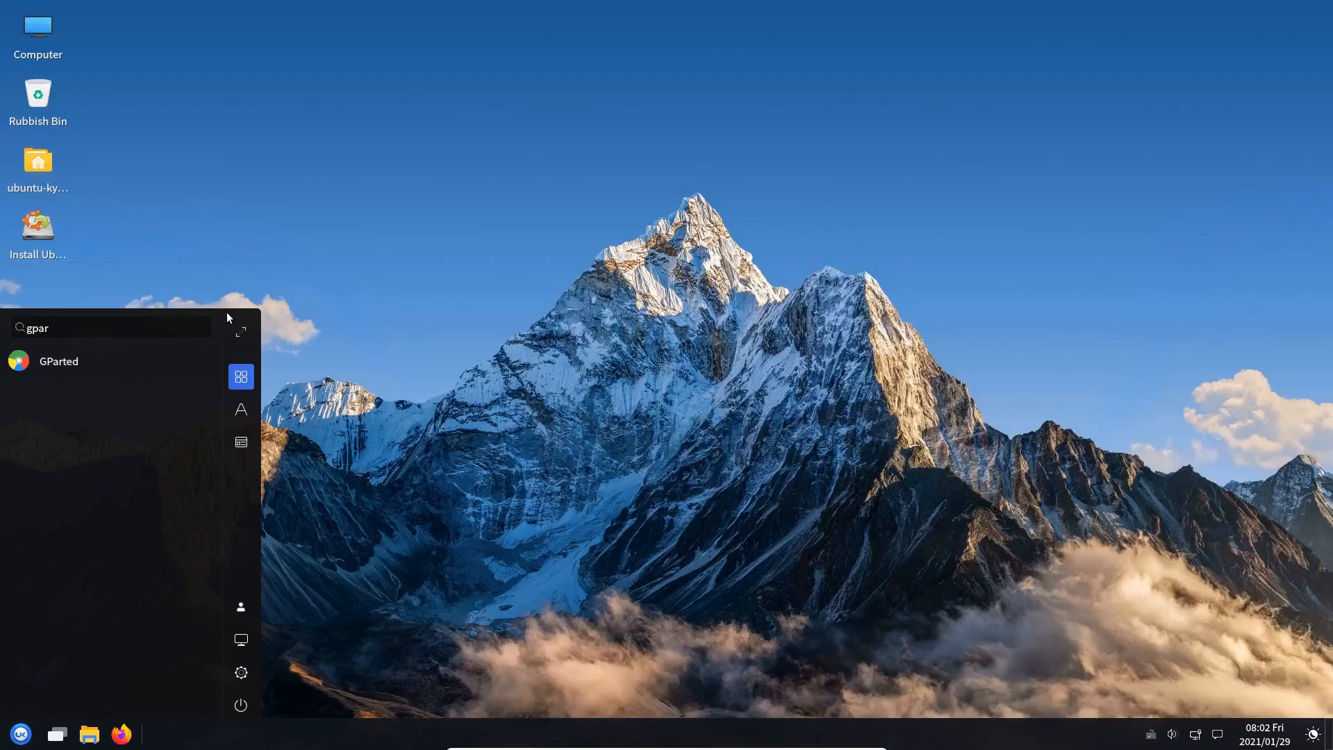
double_click(53, 357)
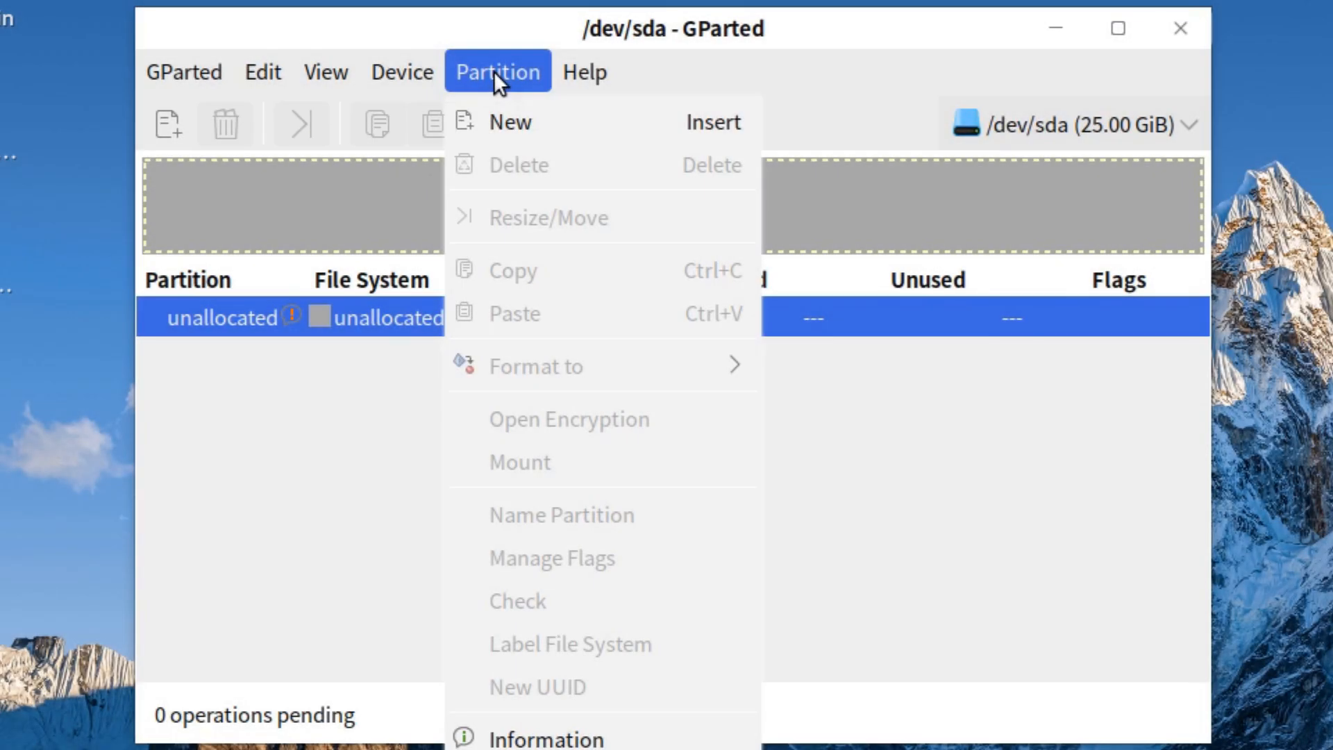
mouse_move(407, 70)
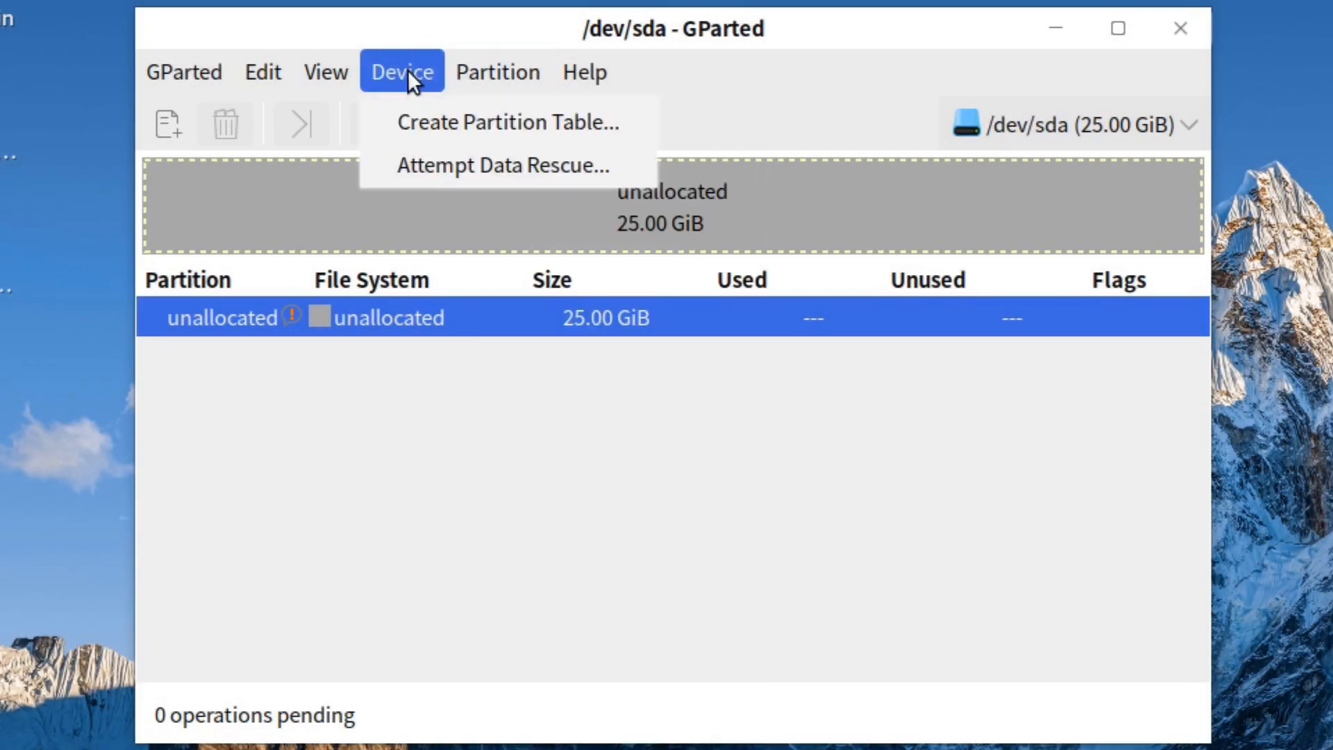
left_click(404, 121)
left_click(739, 454)
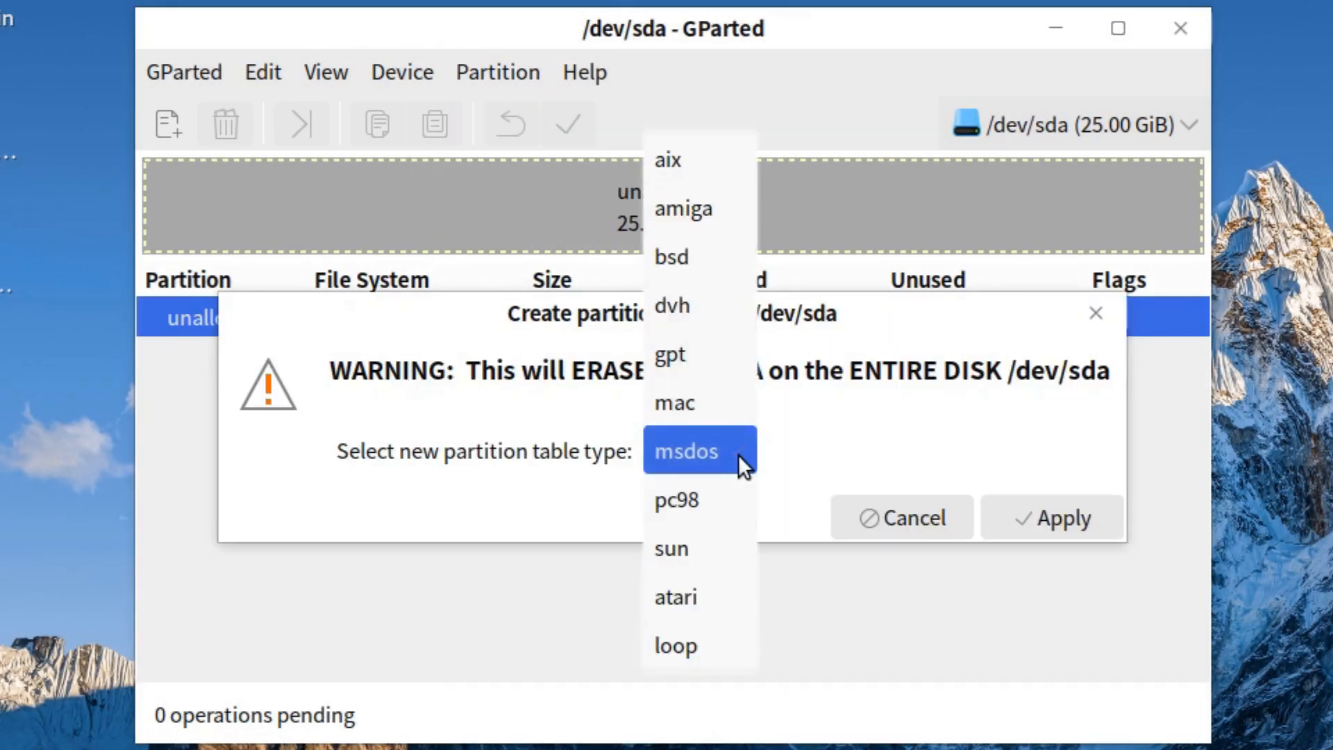
left_click(690, 360)
left_click(1027, 506)
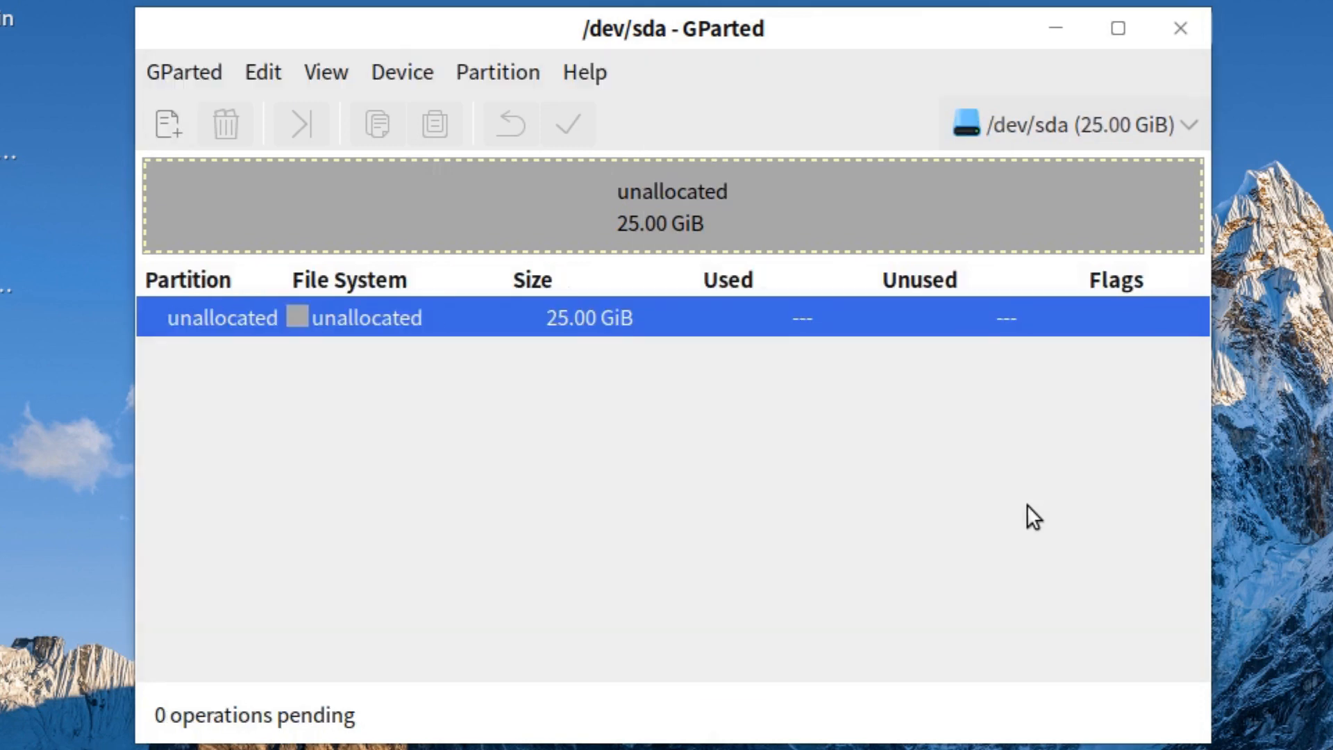
Queue a 512 MiB fat32 partition labelled 'EFI Boot' in the unallocated space
right_click(402, 319)
left_click(431, 344)
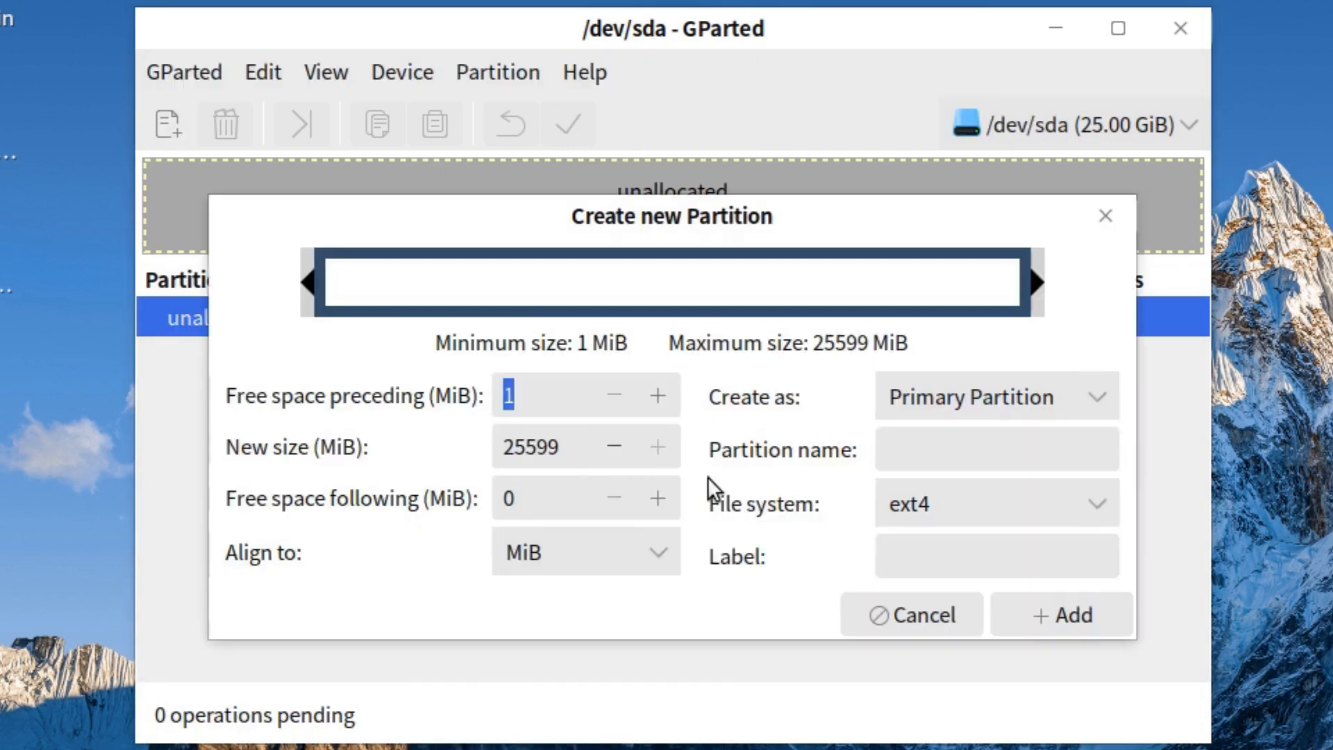
key("Tab")
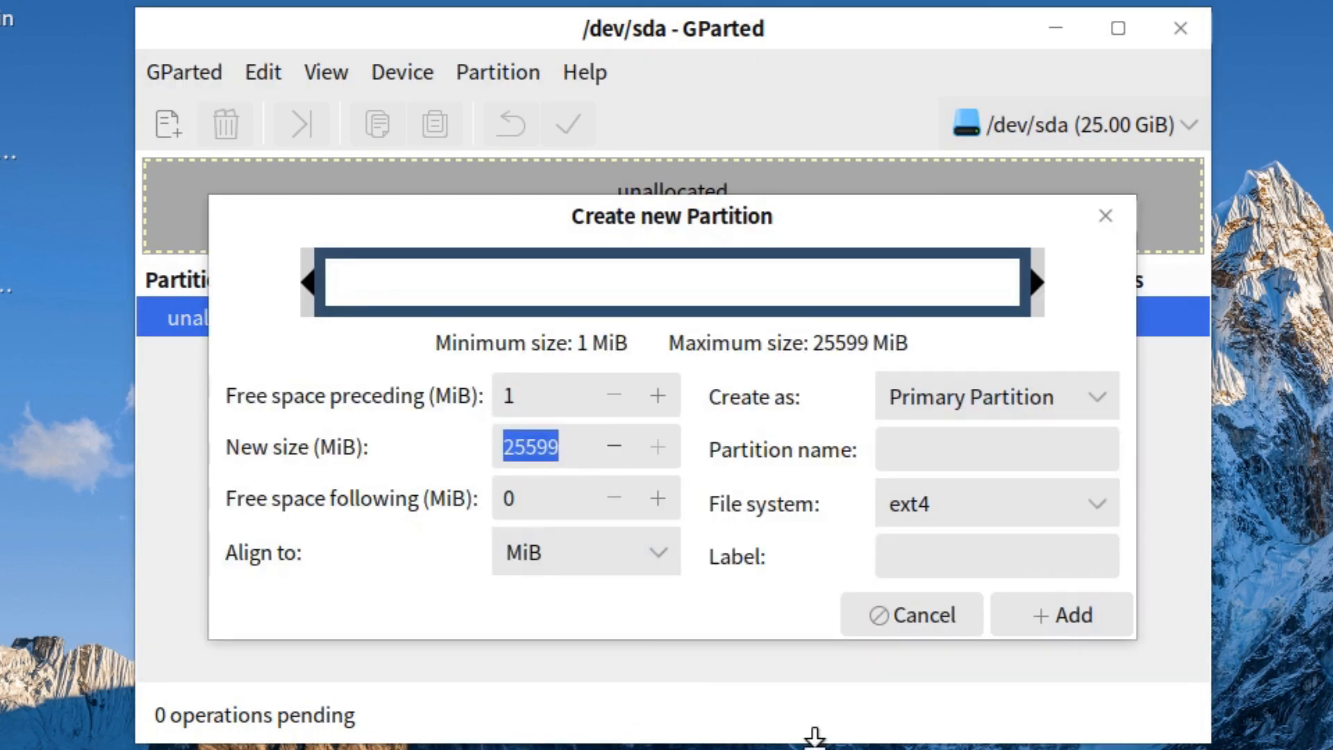
type("512")
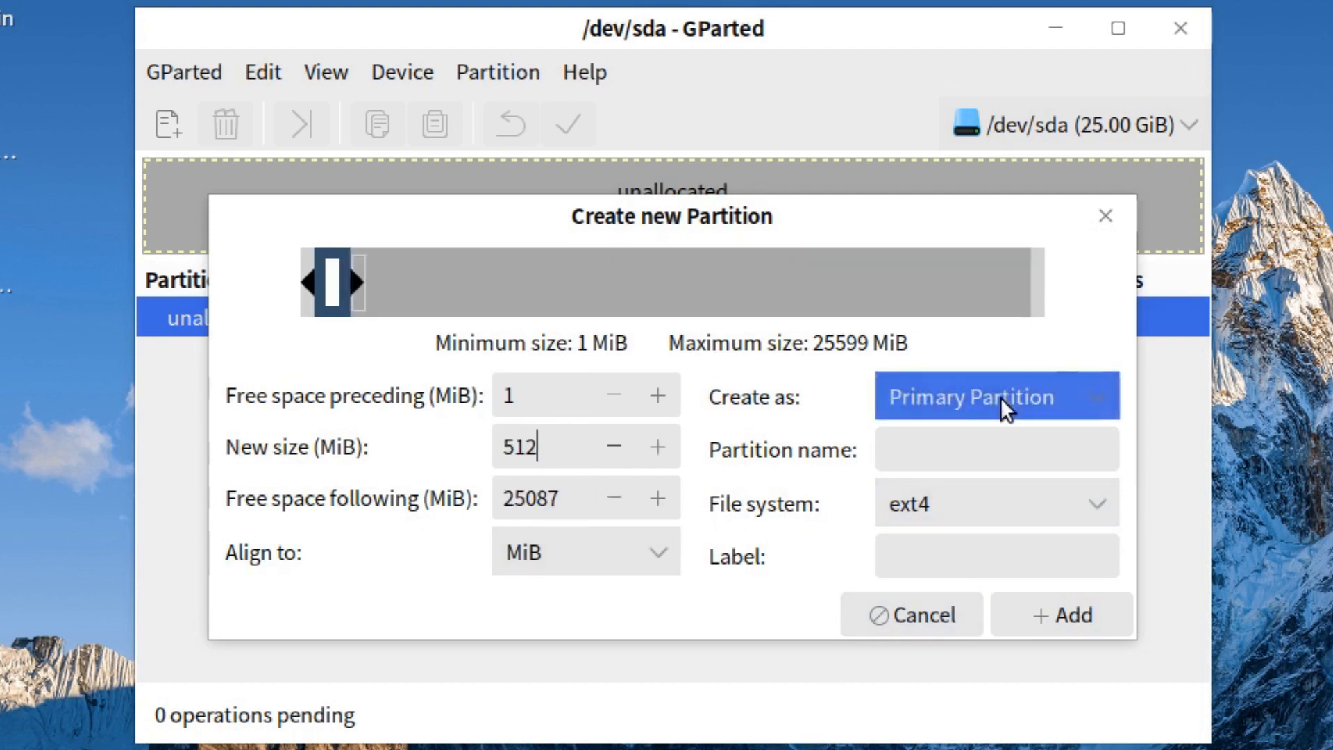
left_click(1108, 504)
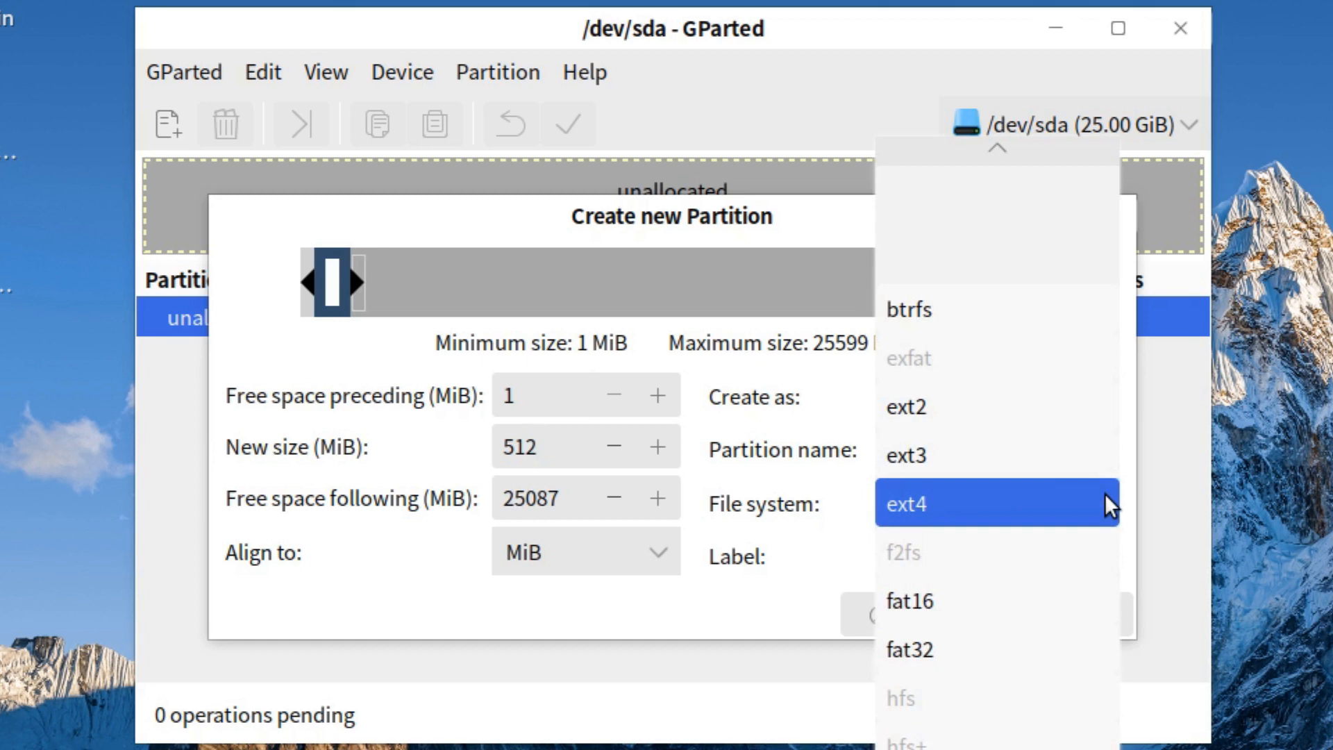
left_click(973, 643)
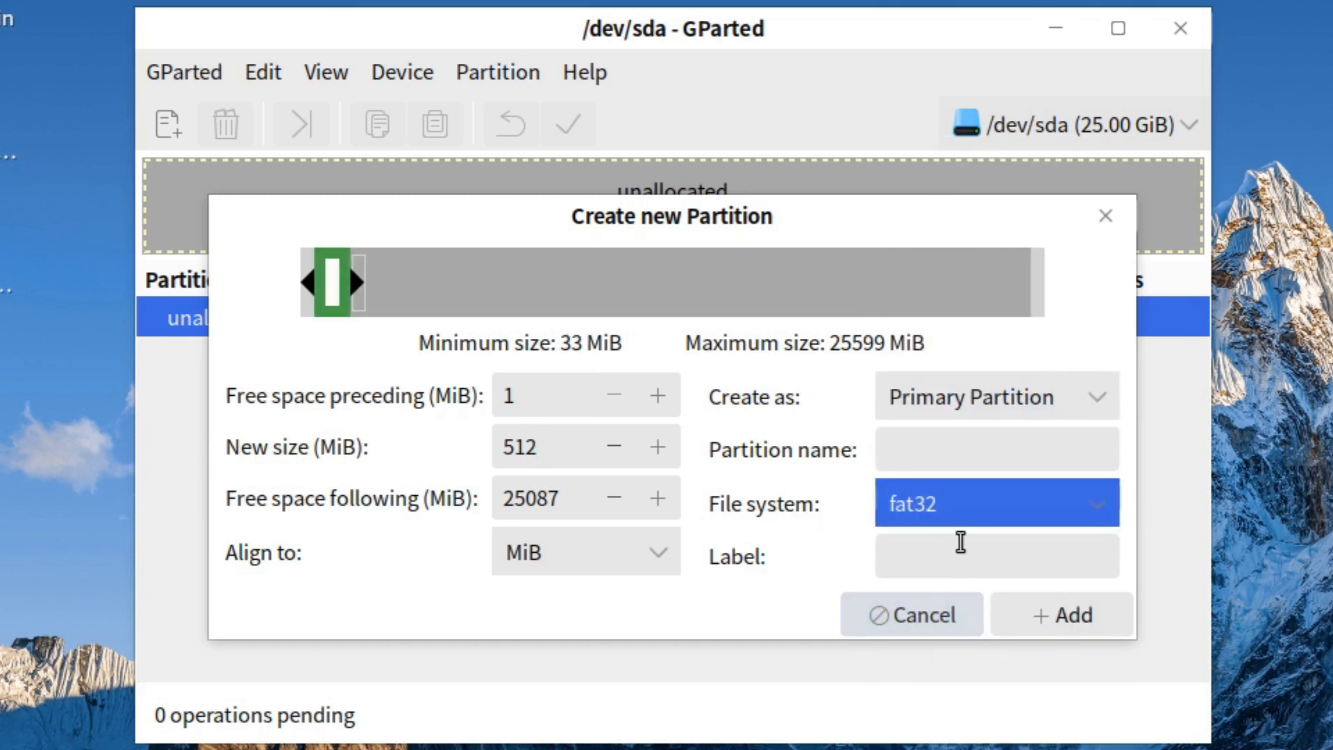
left_click(961, 542)
type("E")
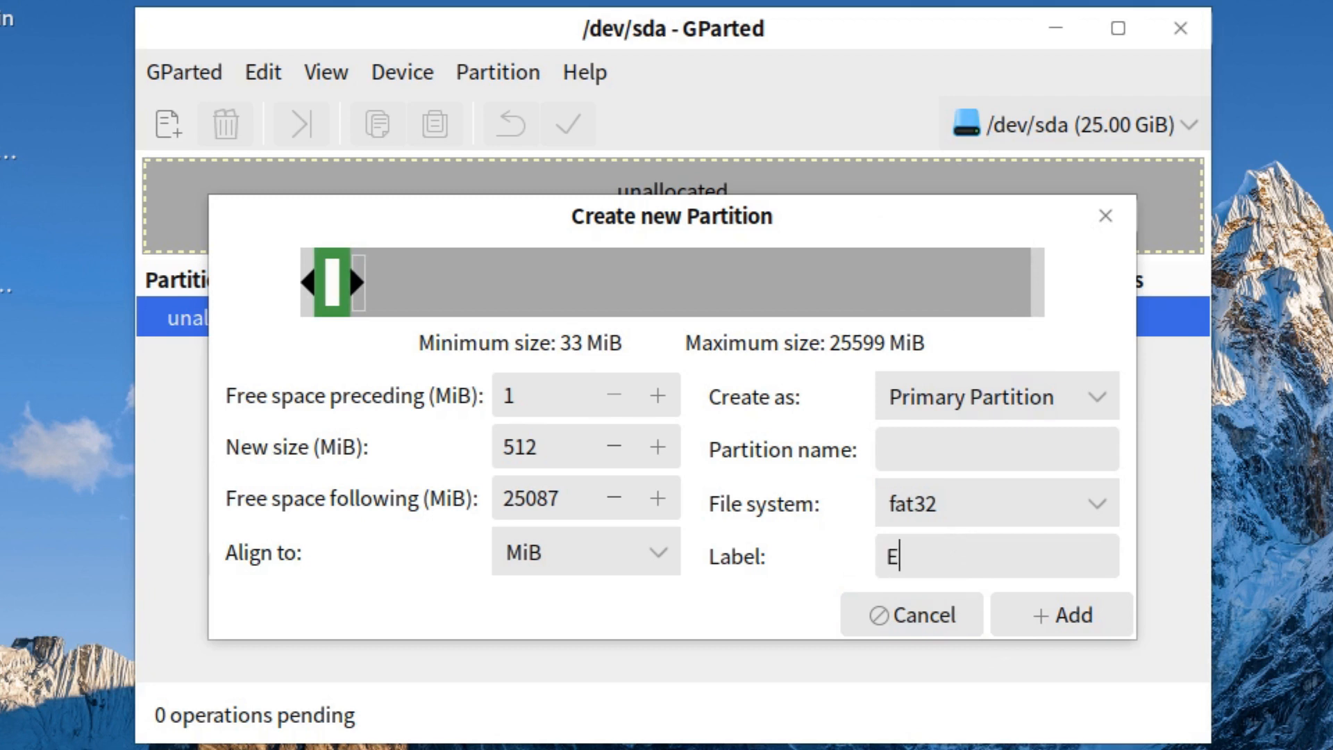
type("FI Boot")
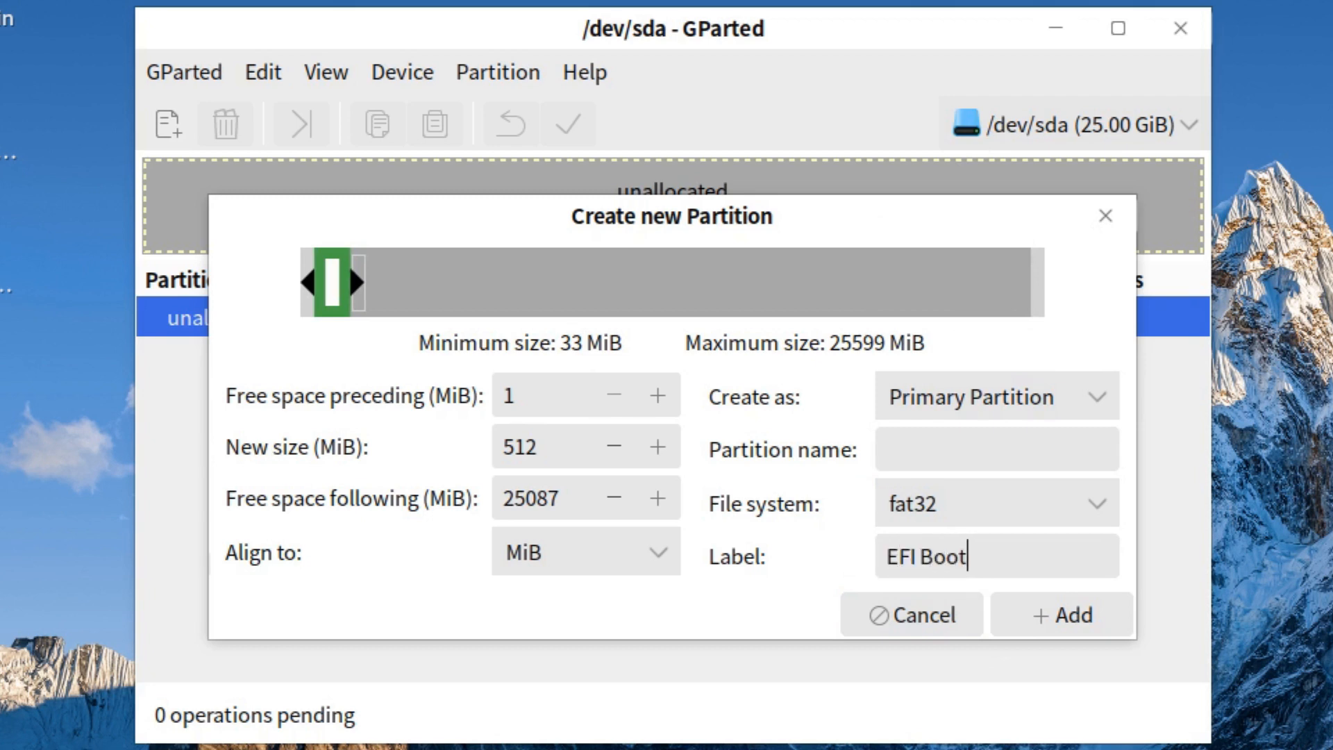
left_click(1087, 620)
right_click(394, 356)
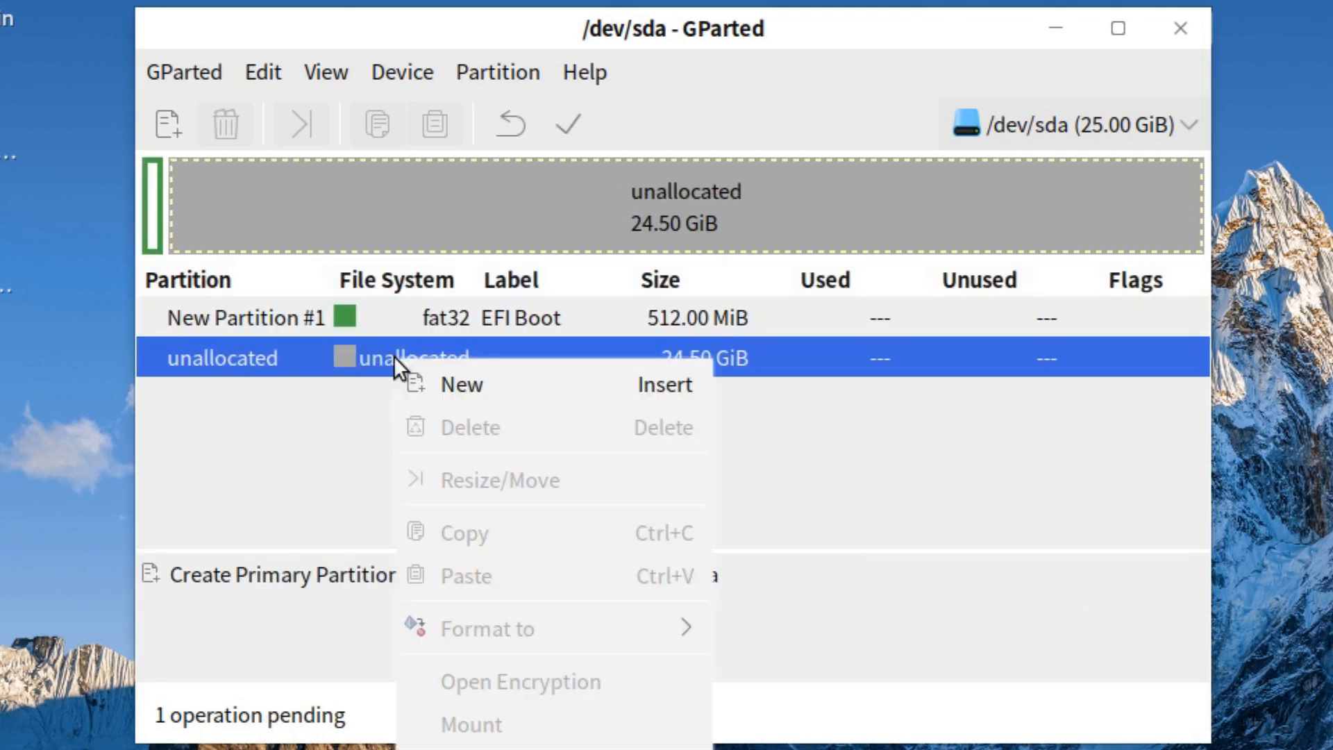
Queue a 2048 MiB linux-swap partition labelled 'Swap' after EFI Boot
left_click(465, 384)
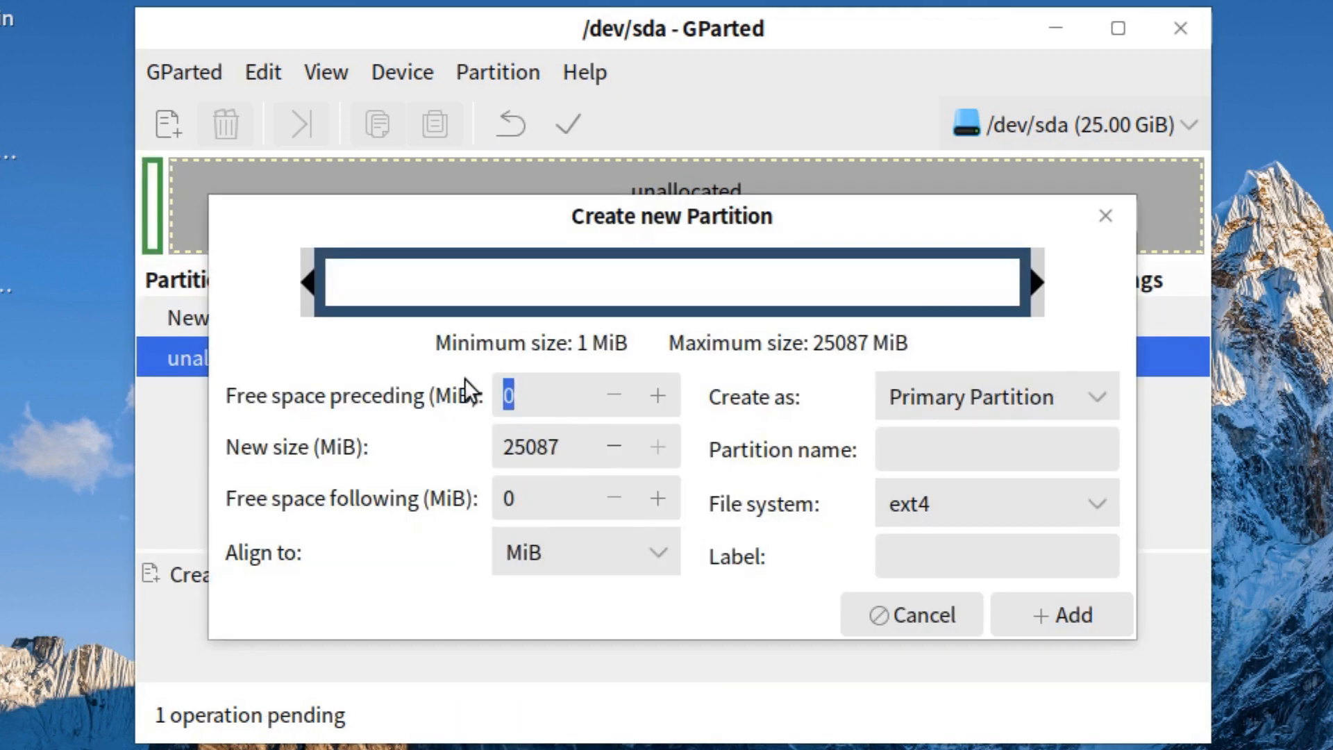
double_click(518, 444)
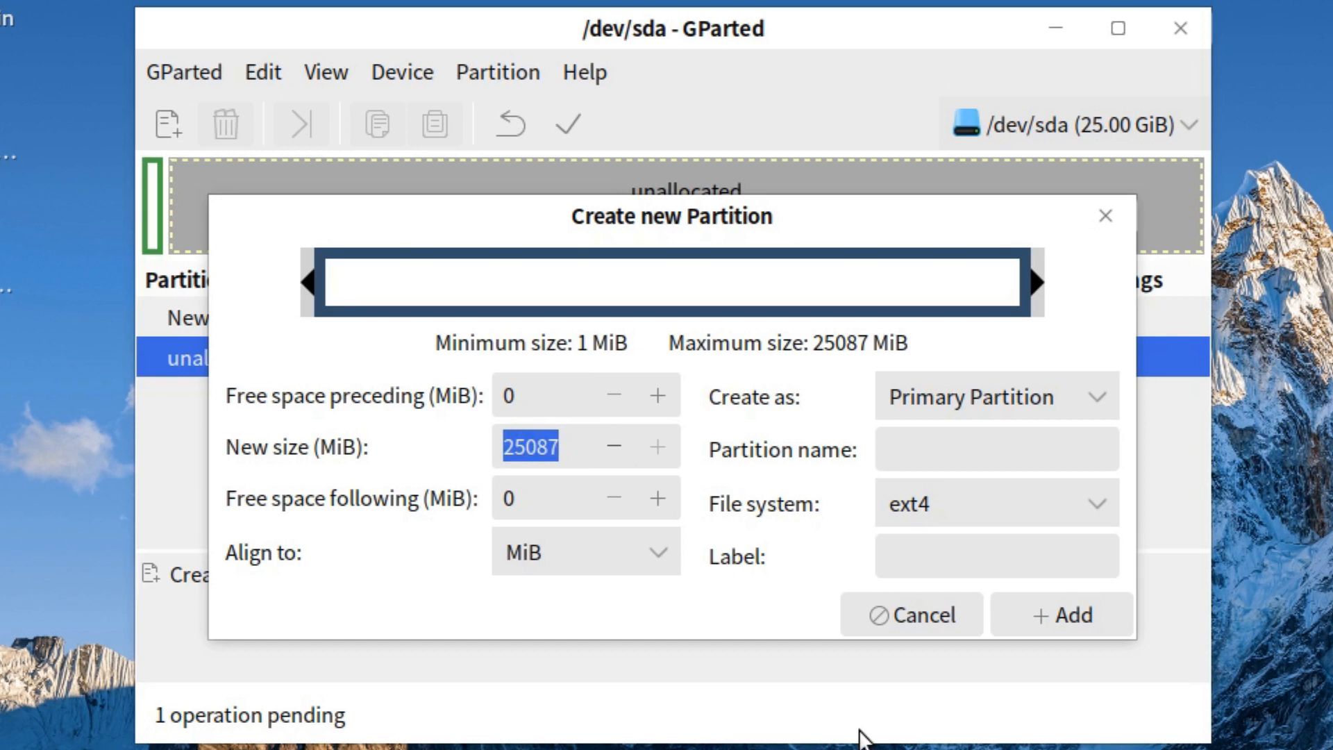
type("2048")
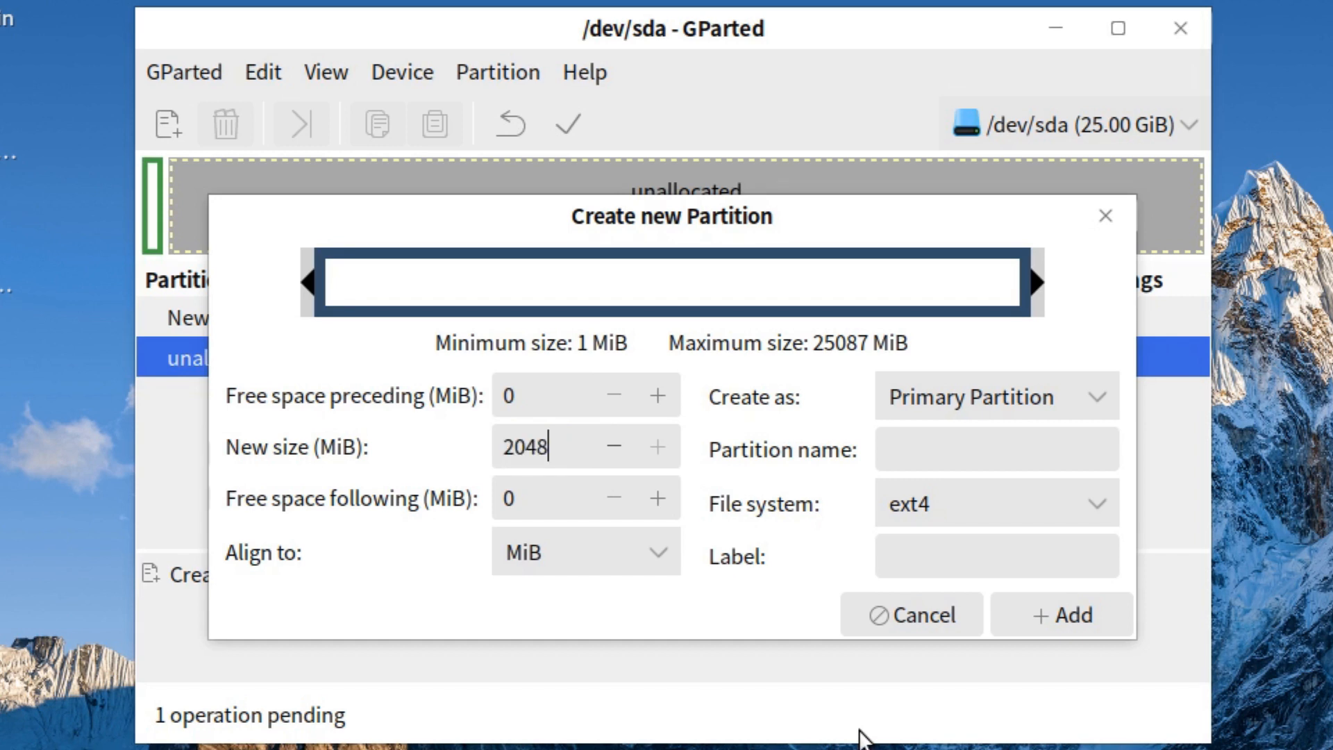
key("Return")
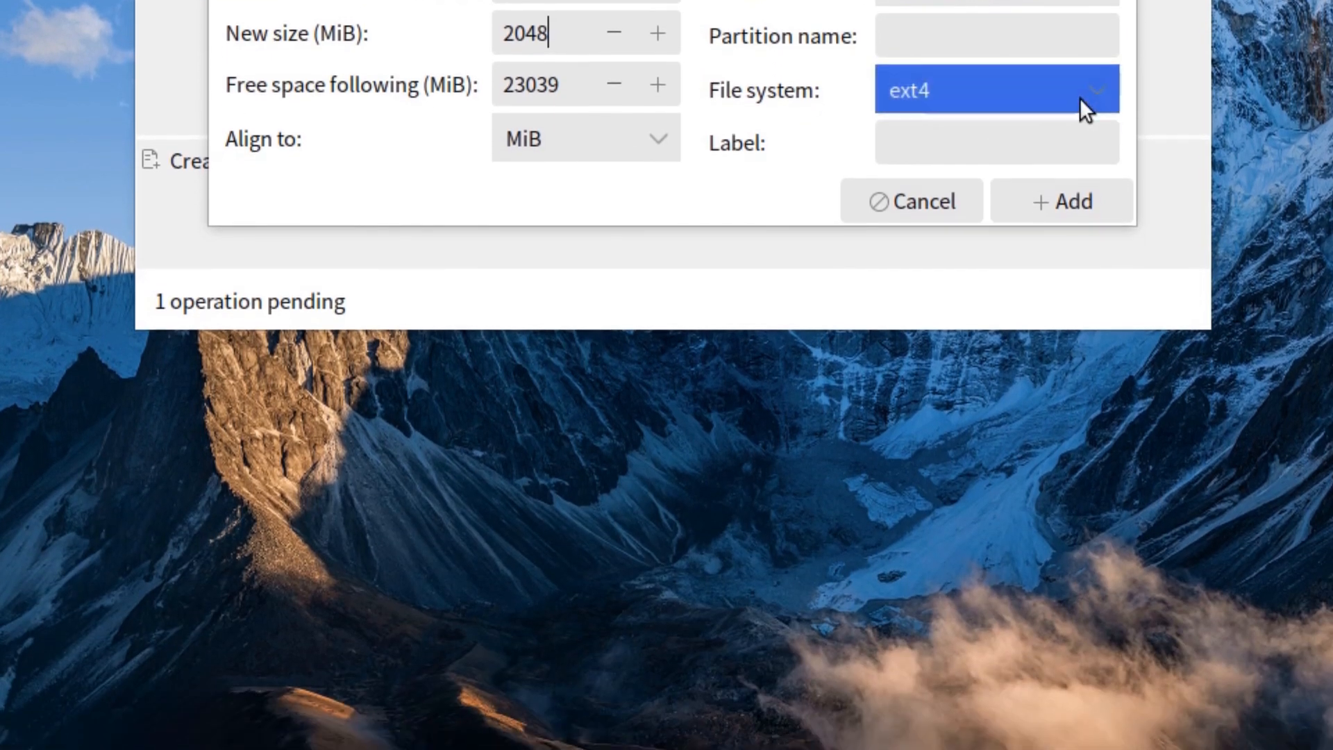
left_click(1090, 184)
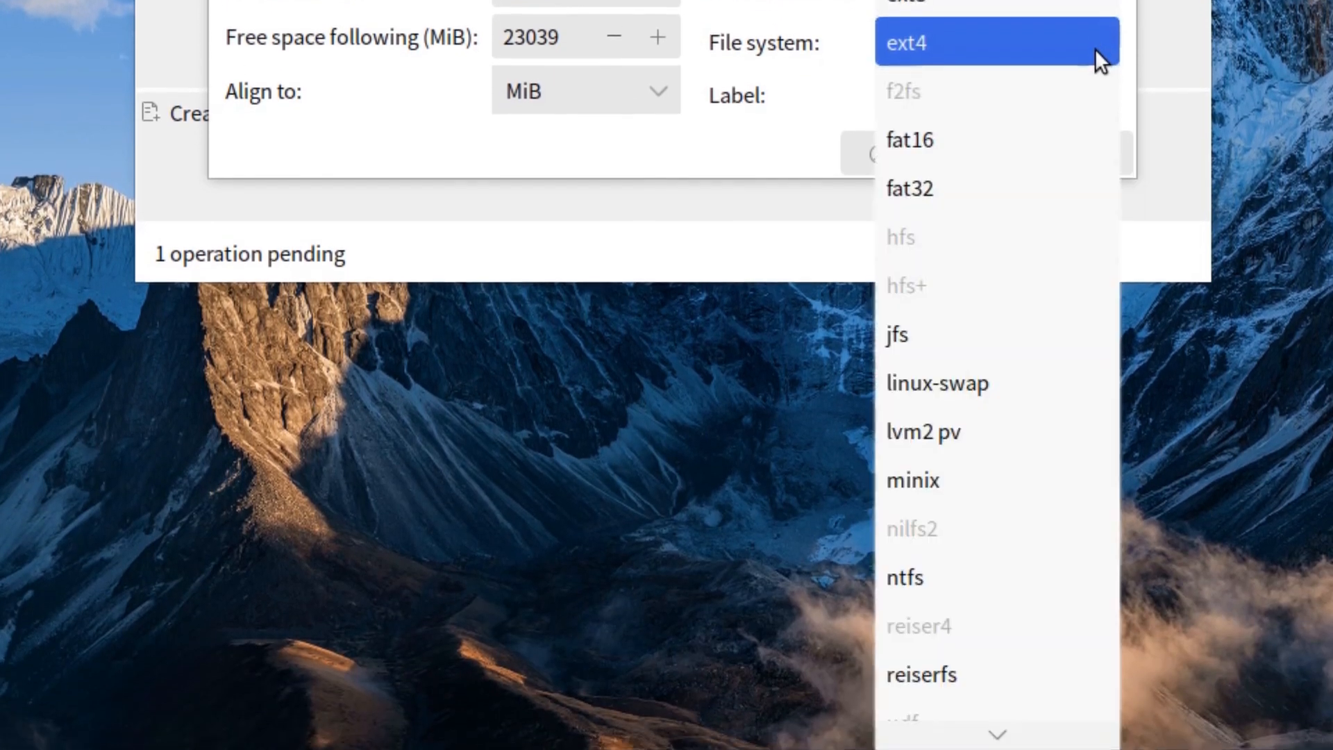
left_click(968, 378)
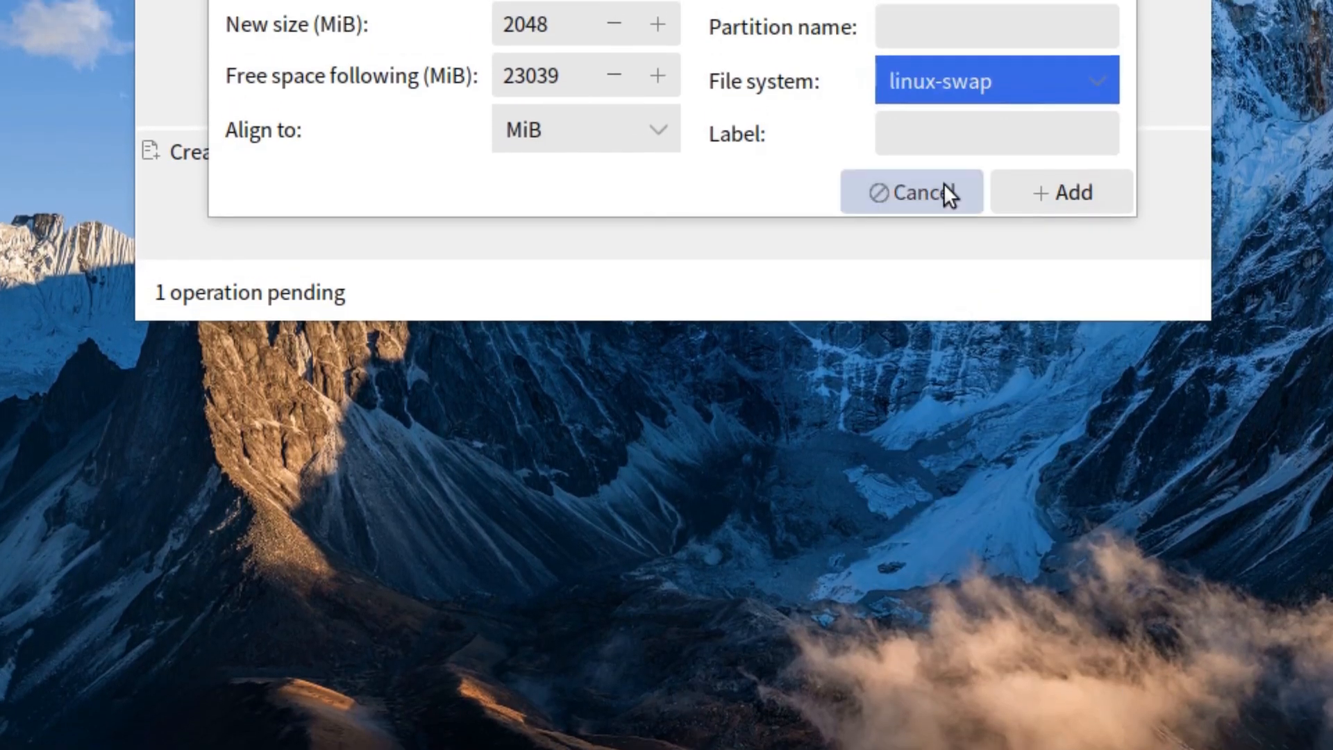
left_click(938, 97)
type("Swap")
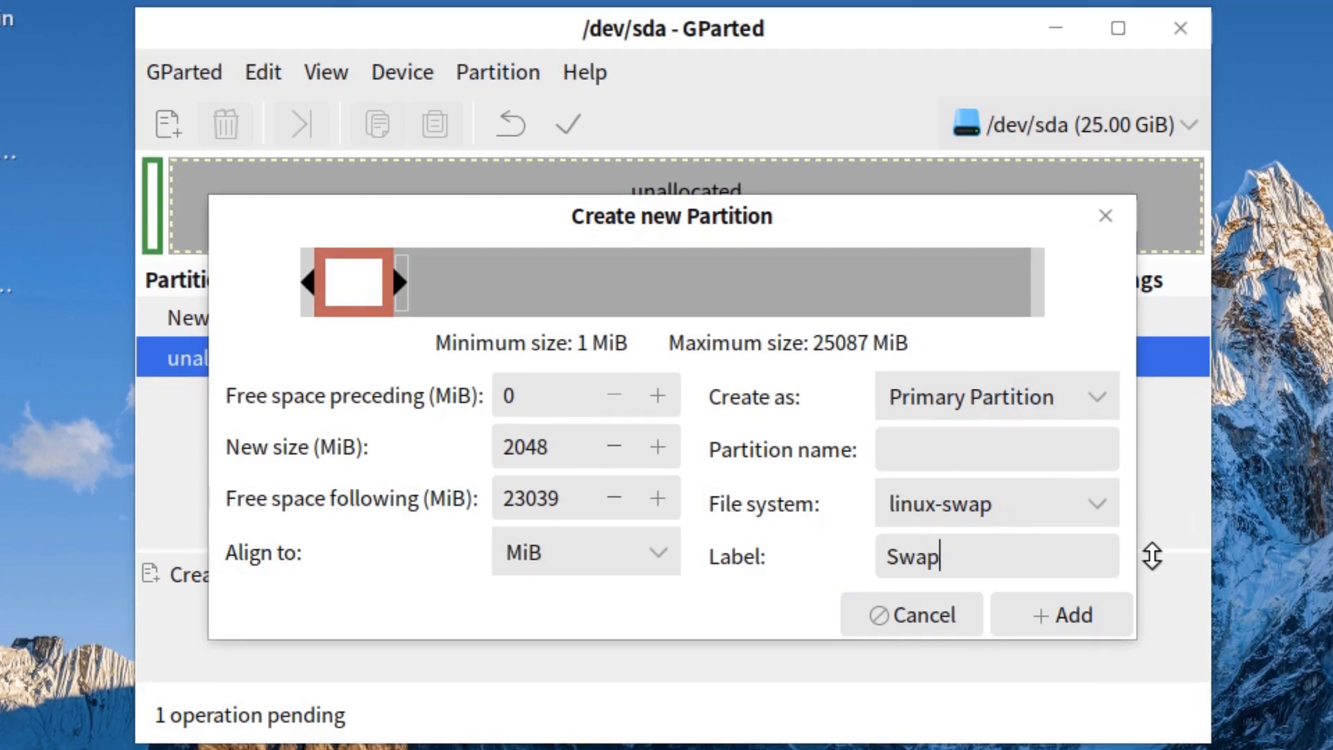
left_click(1051, 614)
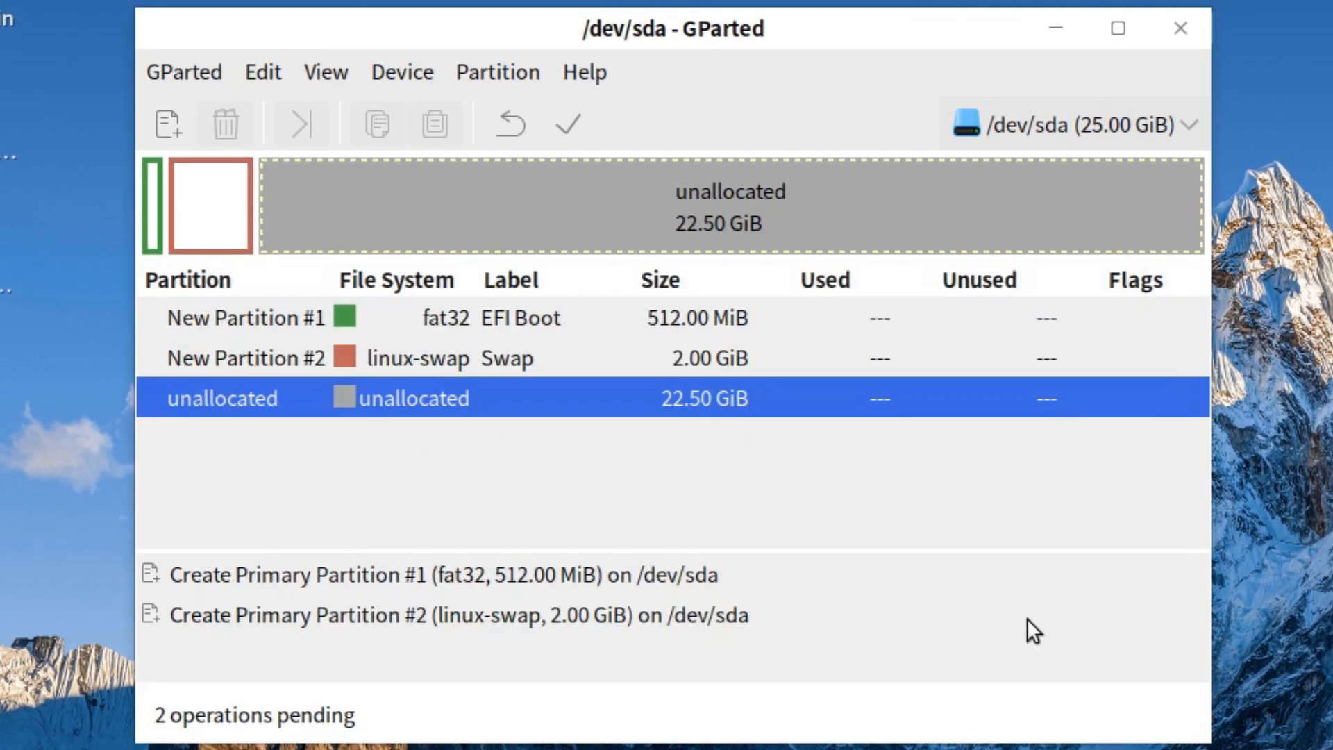
Queue a 15360 MiB ext4 partition labelled 'Root' in the remaining unallocated space
right_click(376, 400)
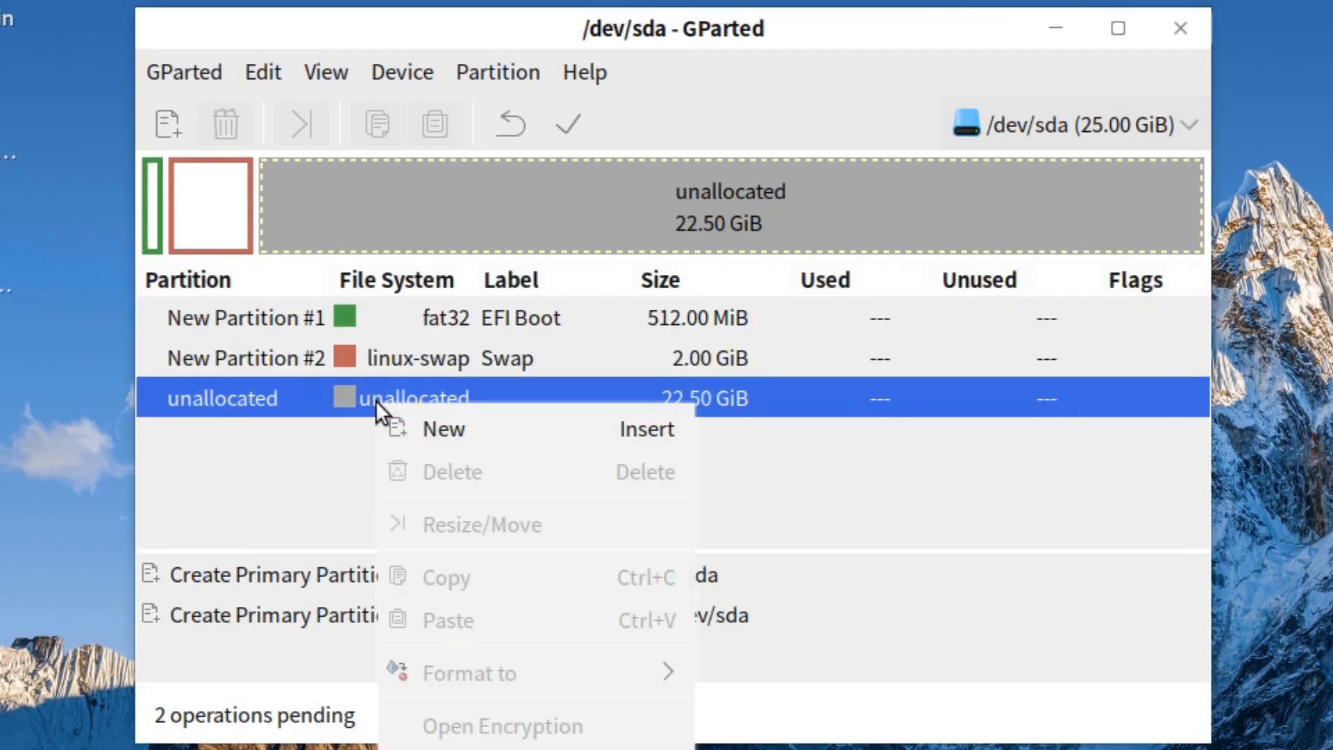
left_click(456, 444)
double_click(541, 447)
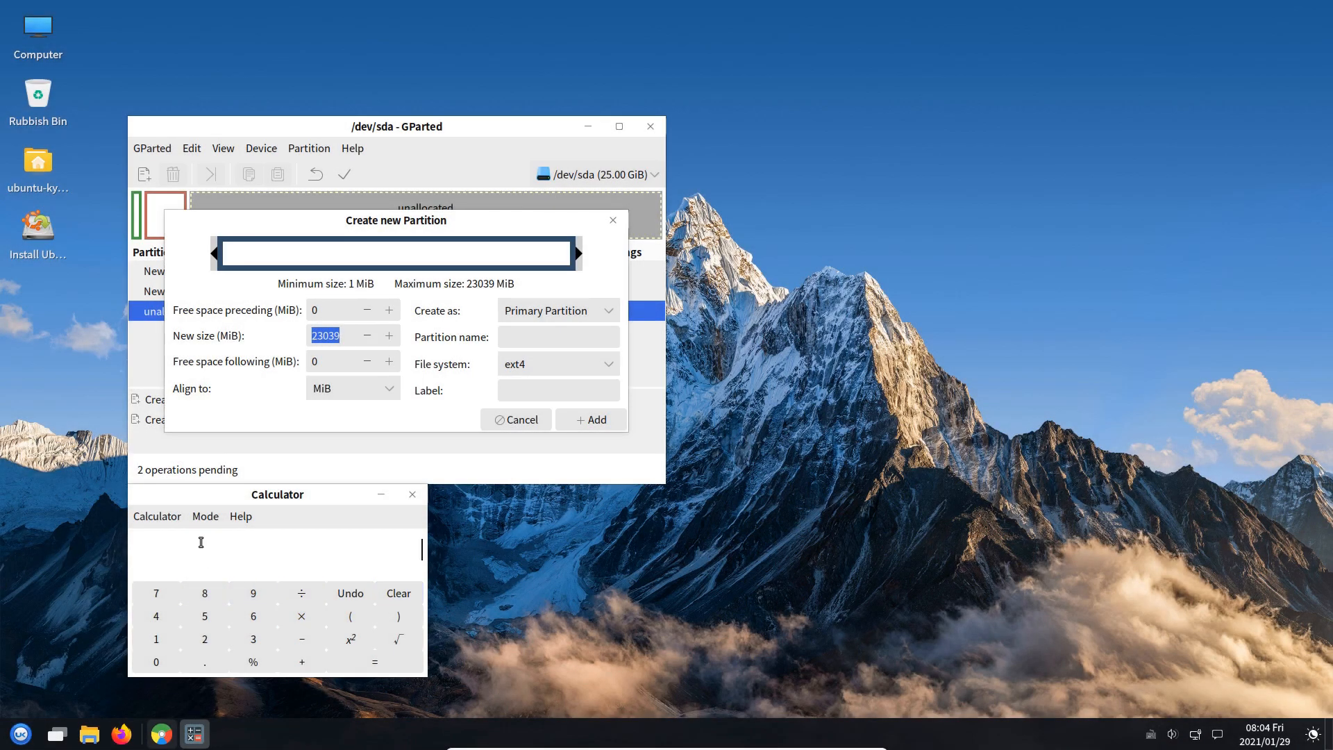
type("15*")
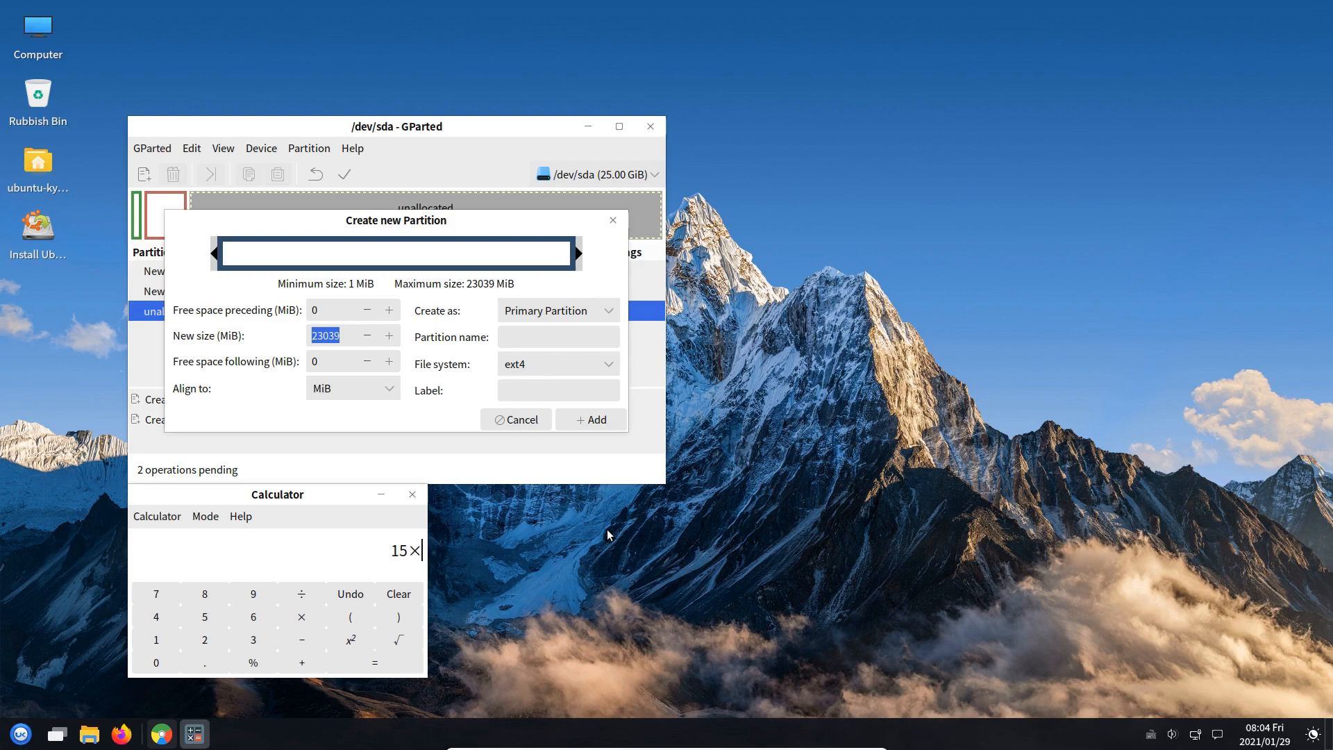
type("1024")
key("Return")
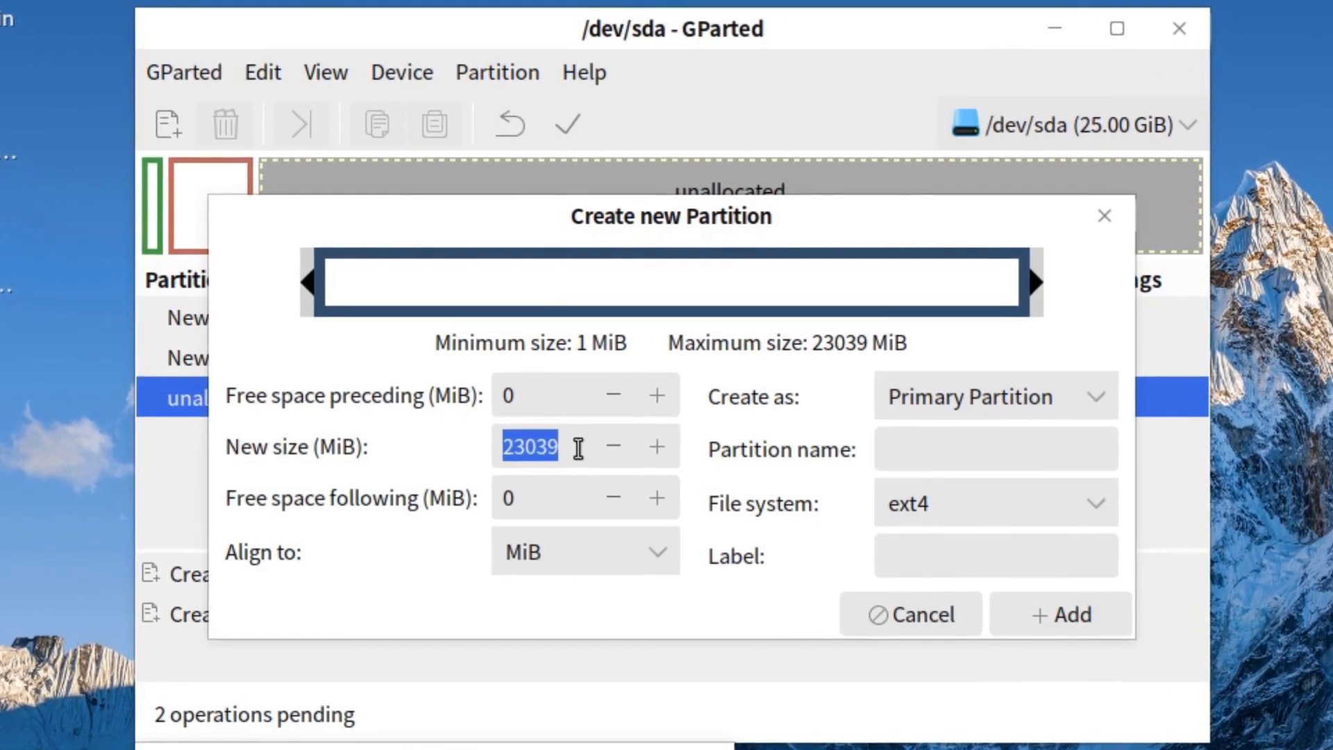
left_click(578, 448)
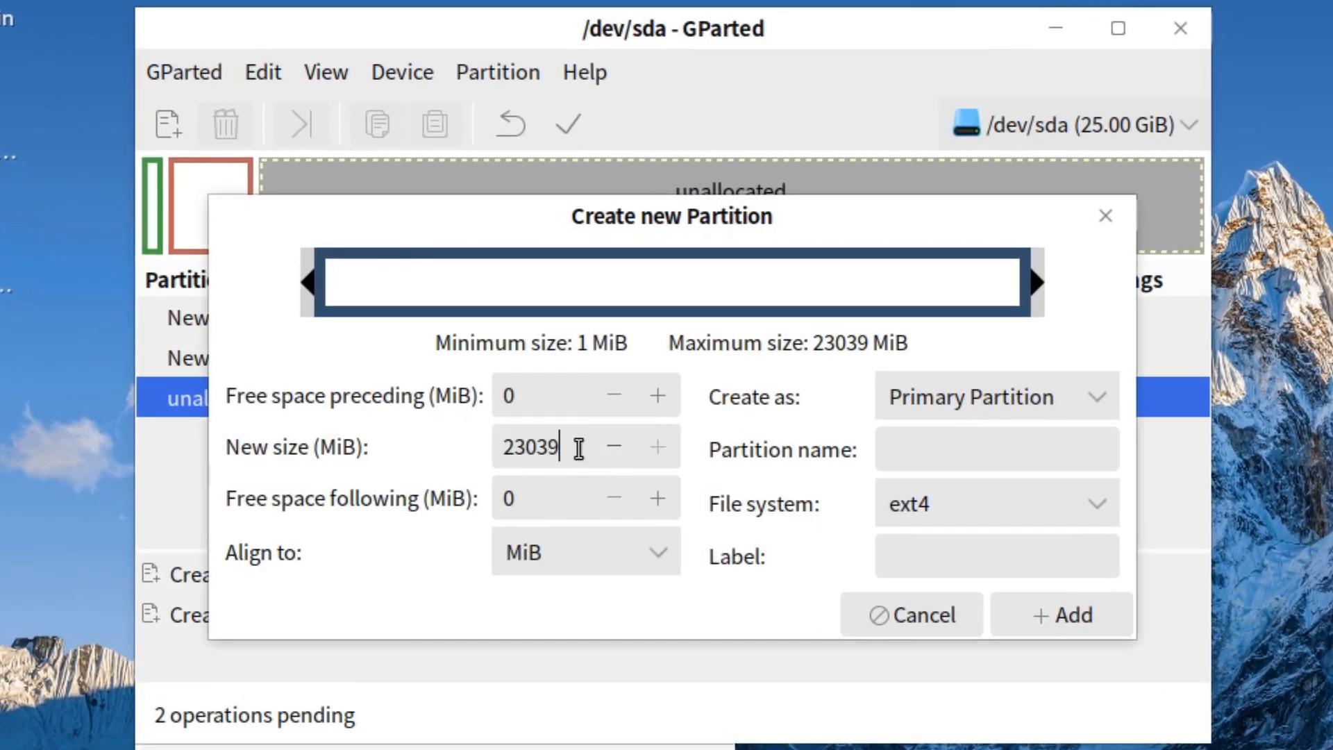
double_click(578, 447)
type("15360")
key("Return")
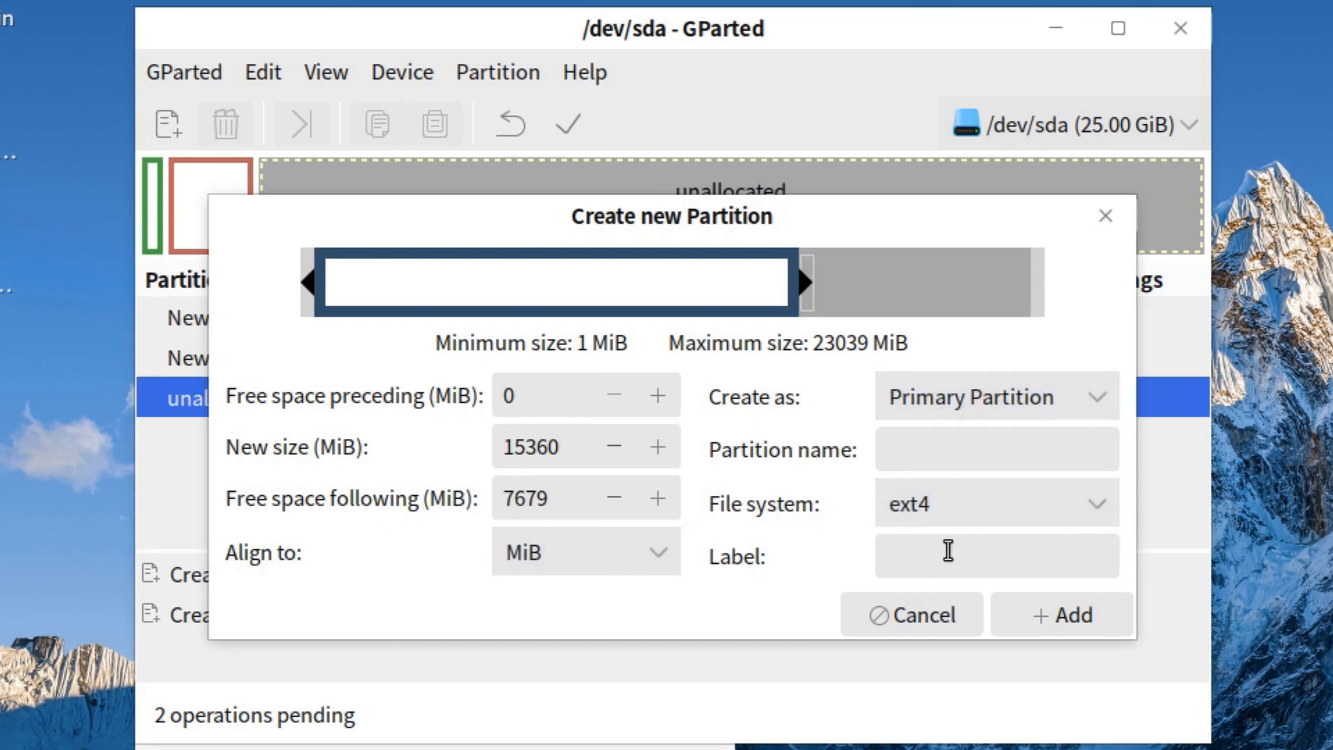
type("Root")
left_click(1050, 610)
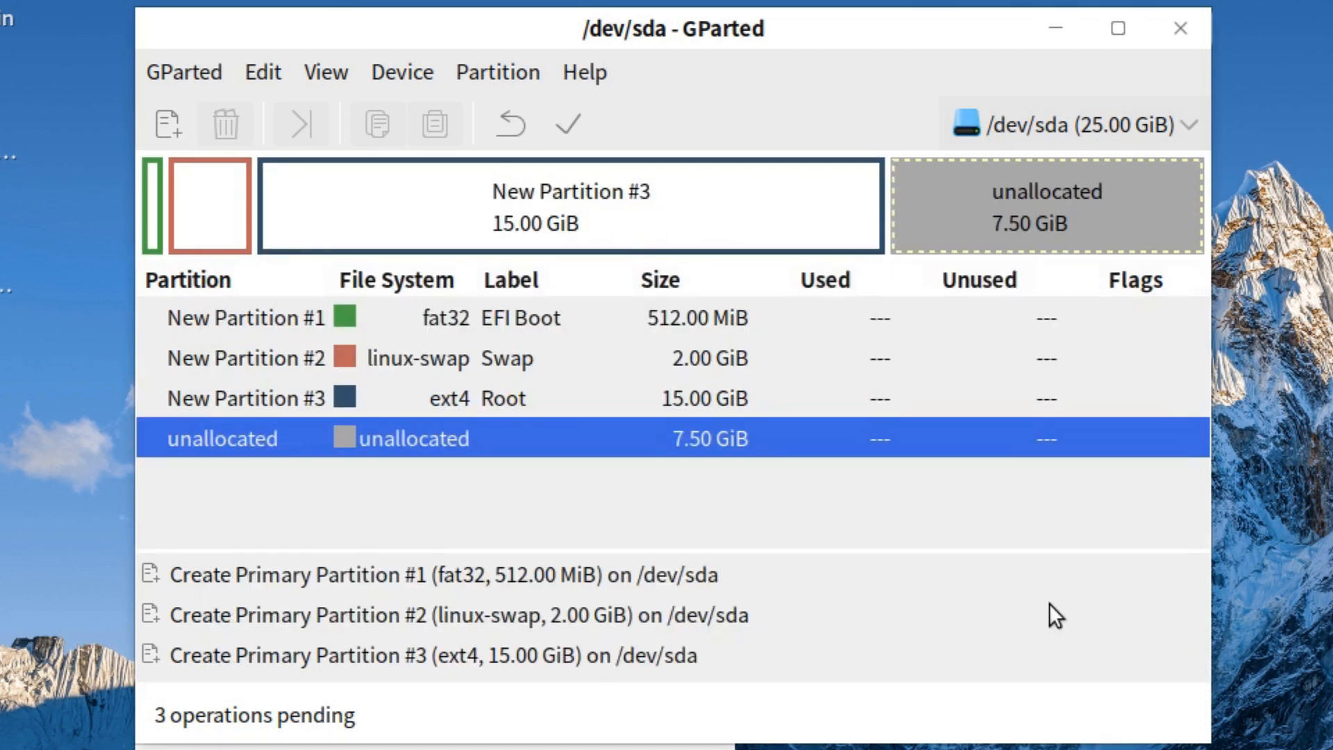
Queue an ext4 partition labelled 'Home' filling the last 7.50 GiB, then apply all operations
right_click(273, 436)
left_click(324, 453)
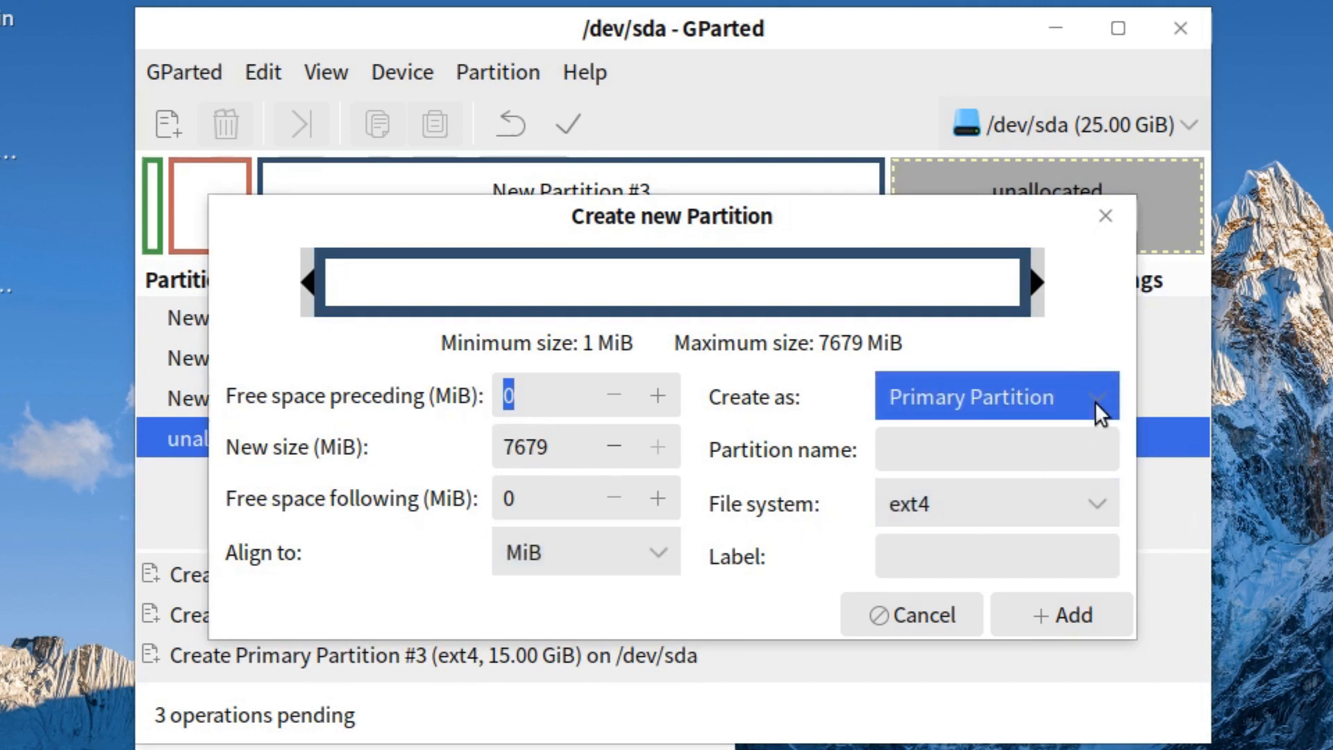
left_click(1114, 497)
left_click(946, 367)
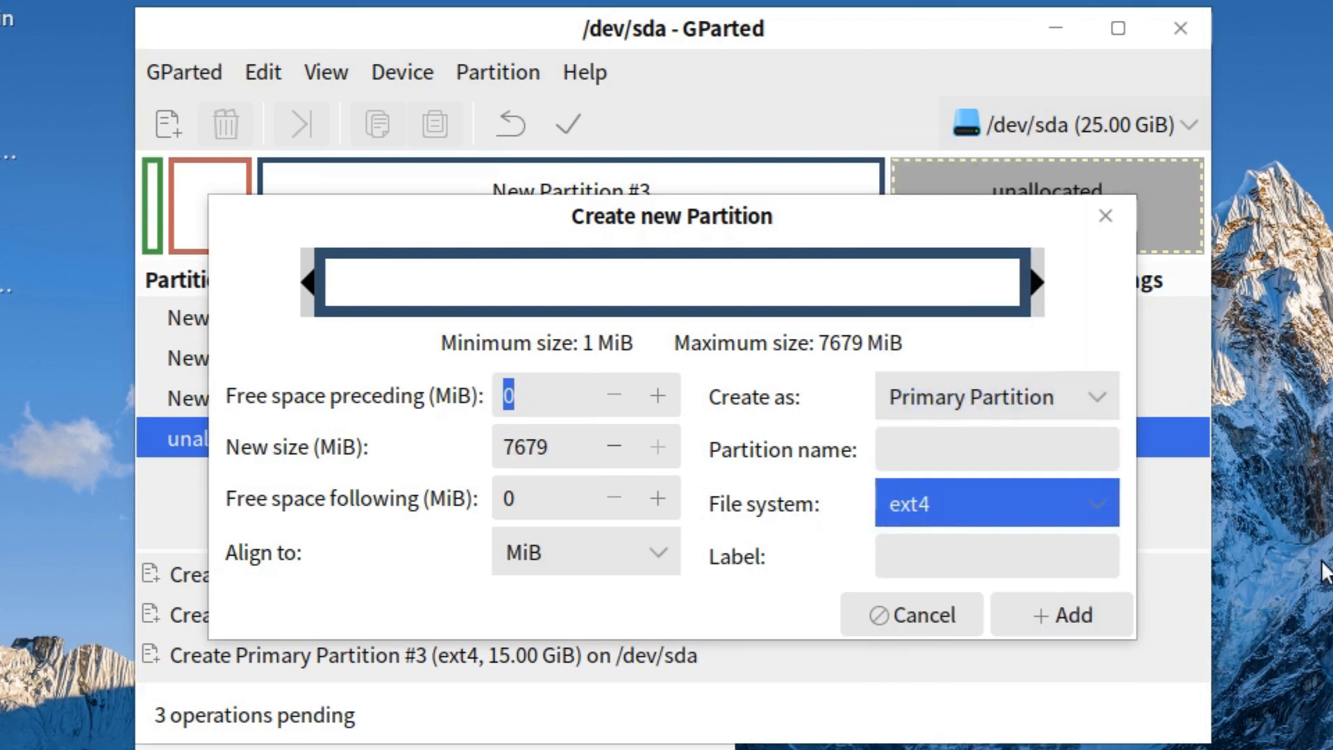
left_click(994, 554)
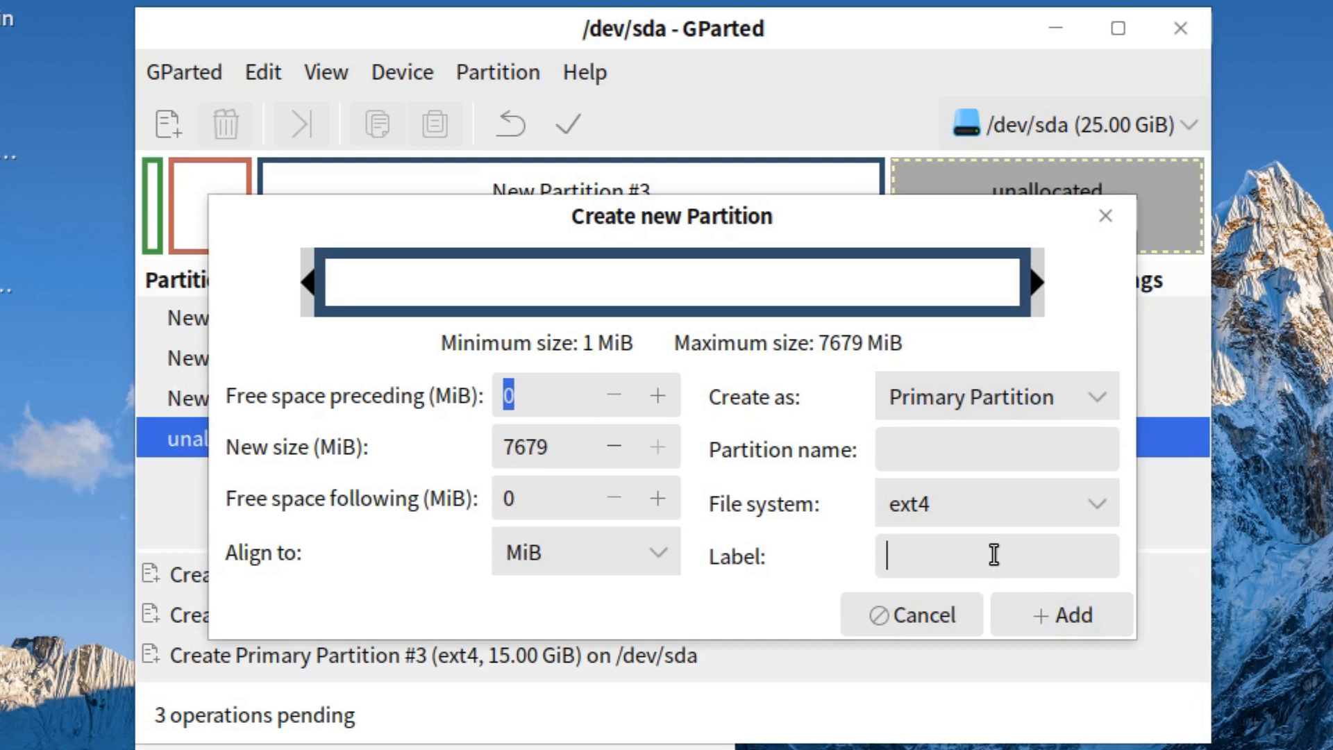
type("Home")
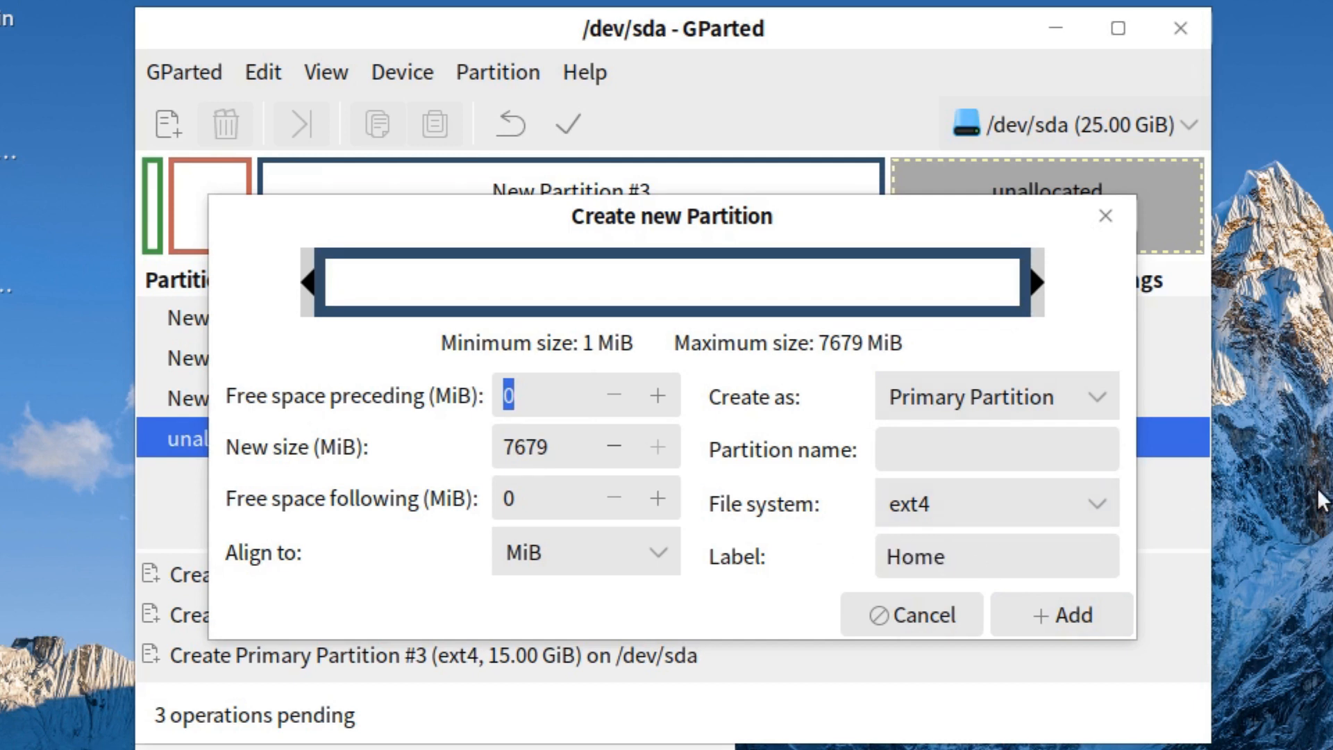
left_click(1060, 618)
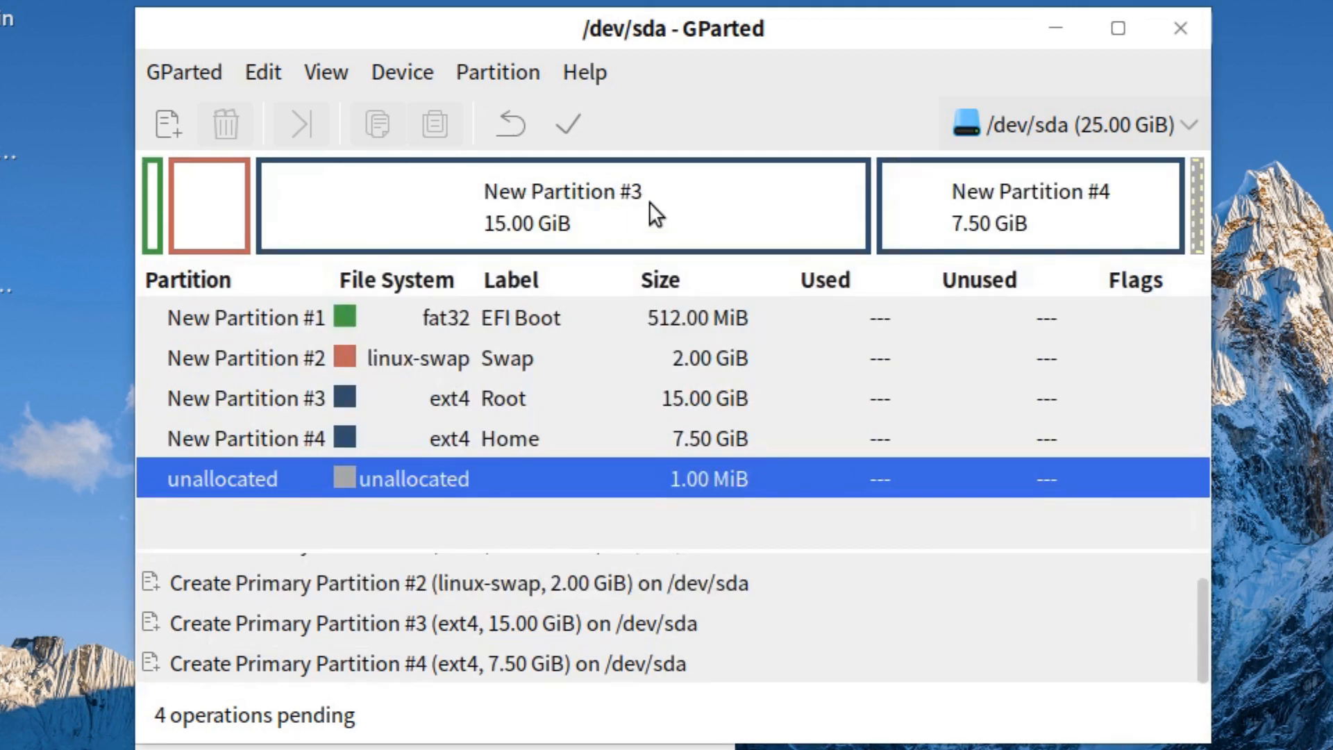
left_click(581, 124)
Confirm writing the partitions, set the boot flag on /dev/sda1, and close GParted
left_click(931, 517)
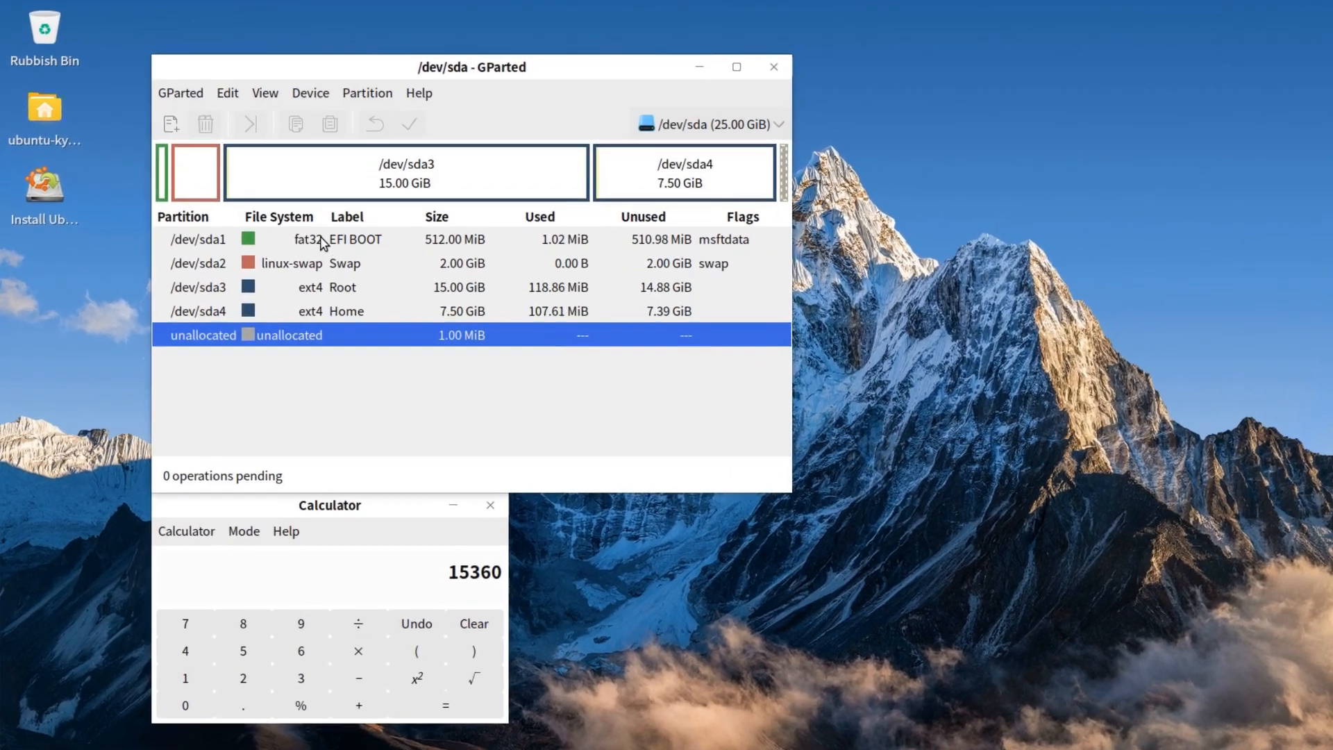
right_click(321, 238)
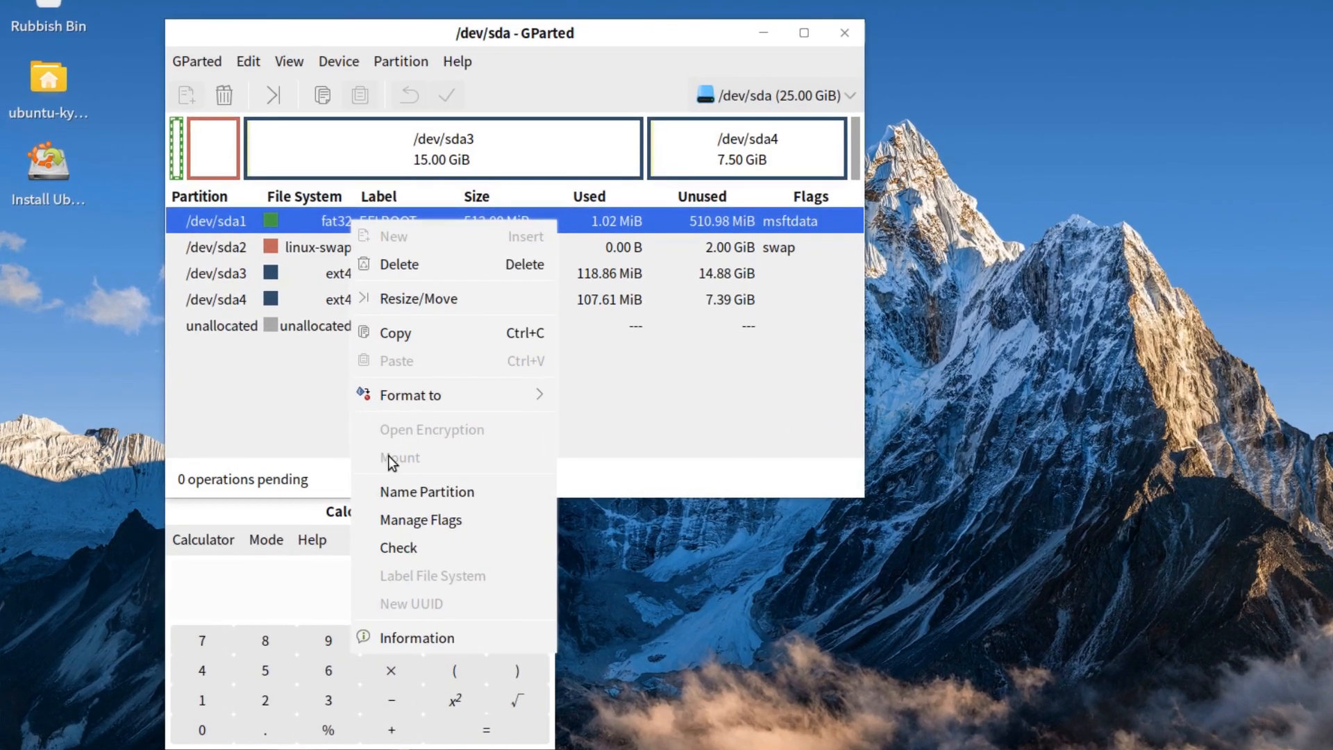
left_click(405, 517)
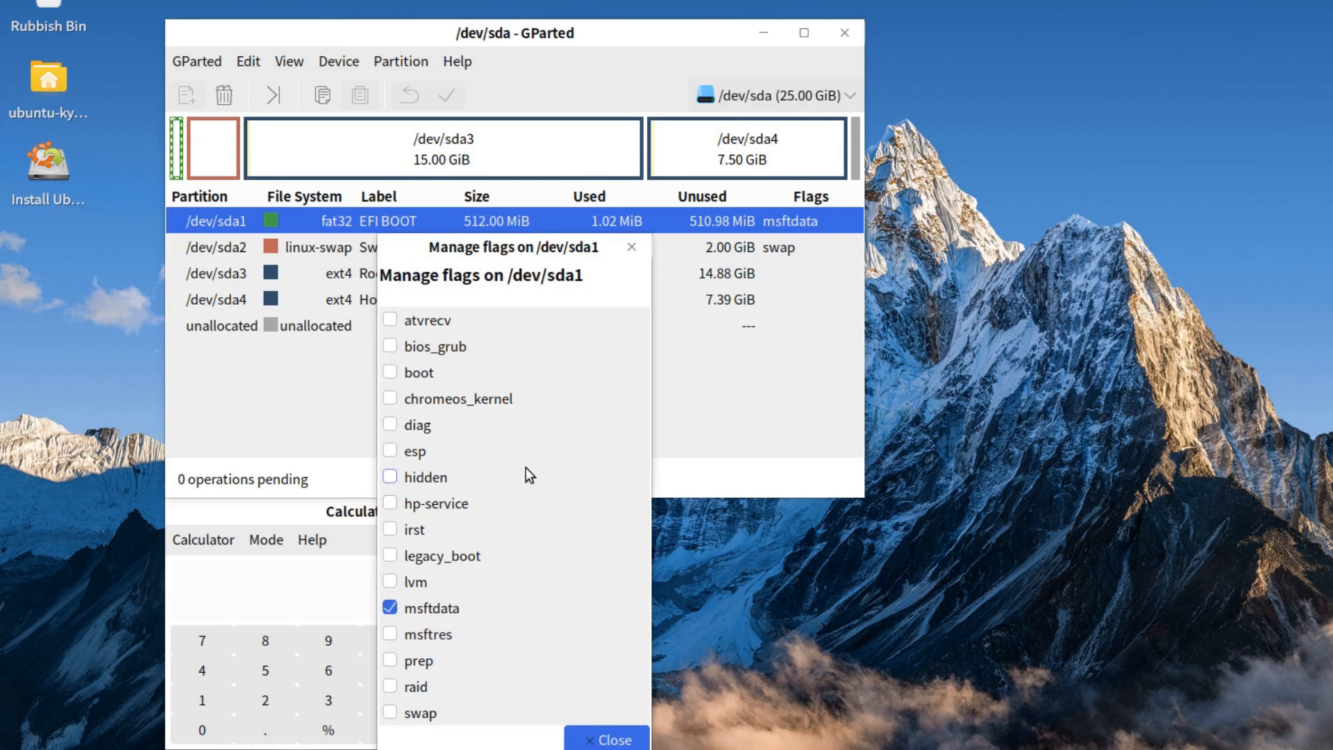
left_click(391, 373)
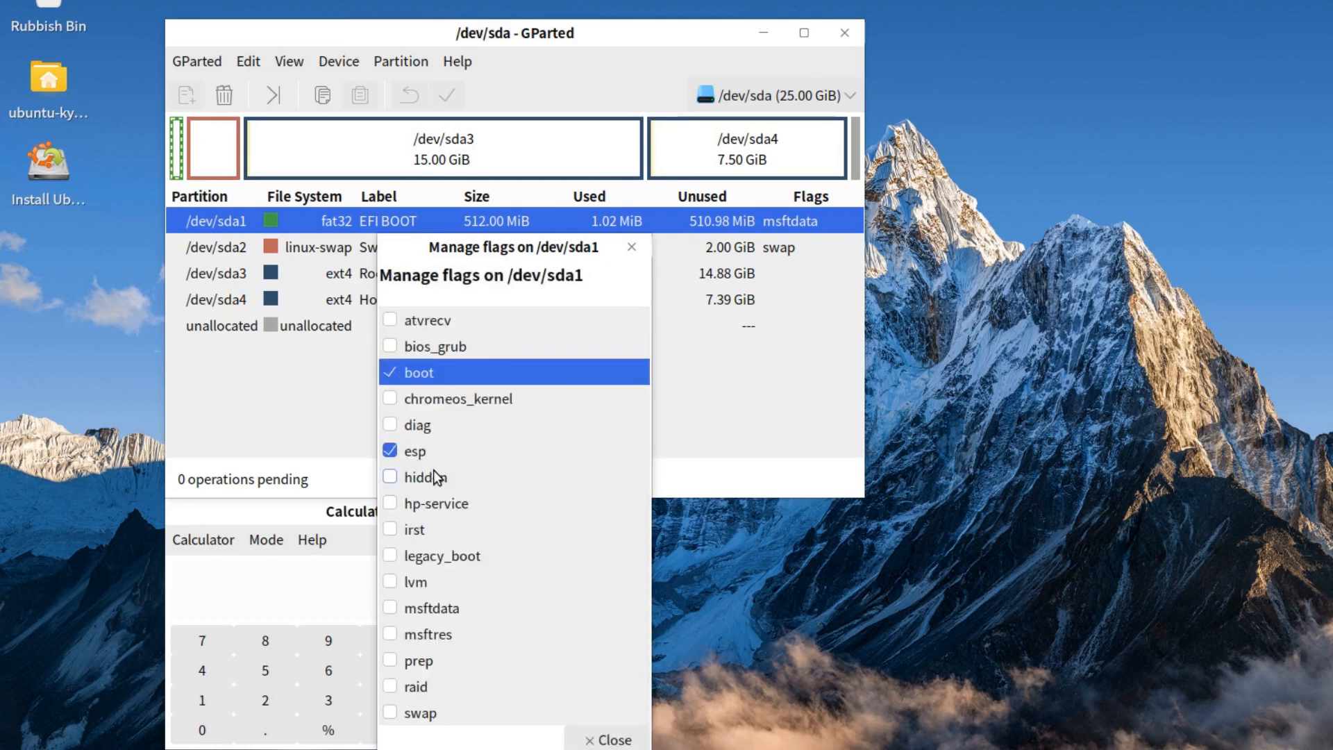
left_click(605, 739)
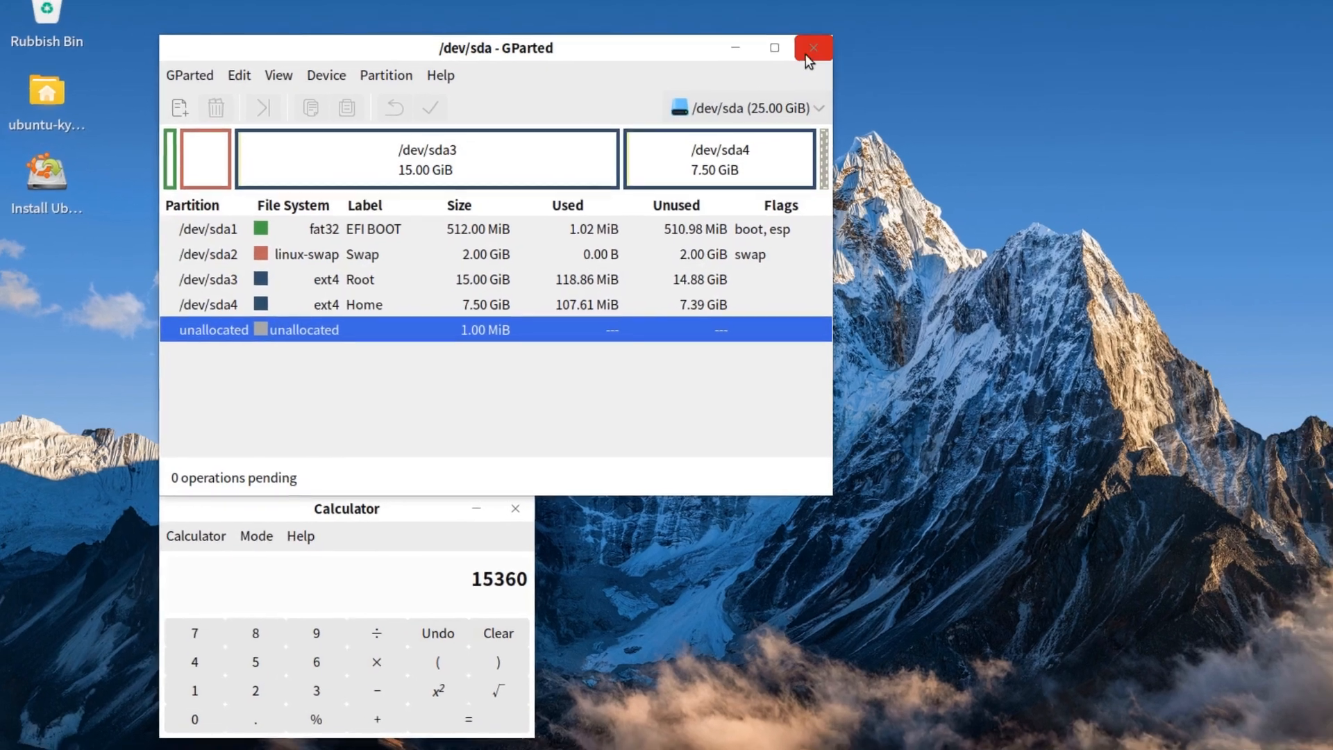
left_click(844, 33)
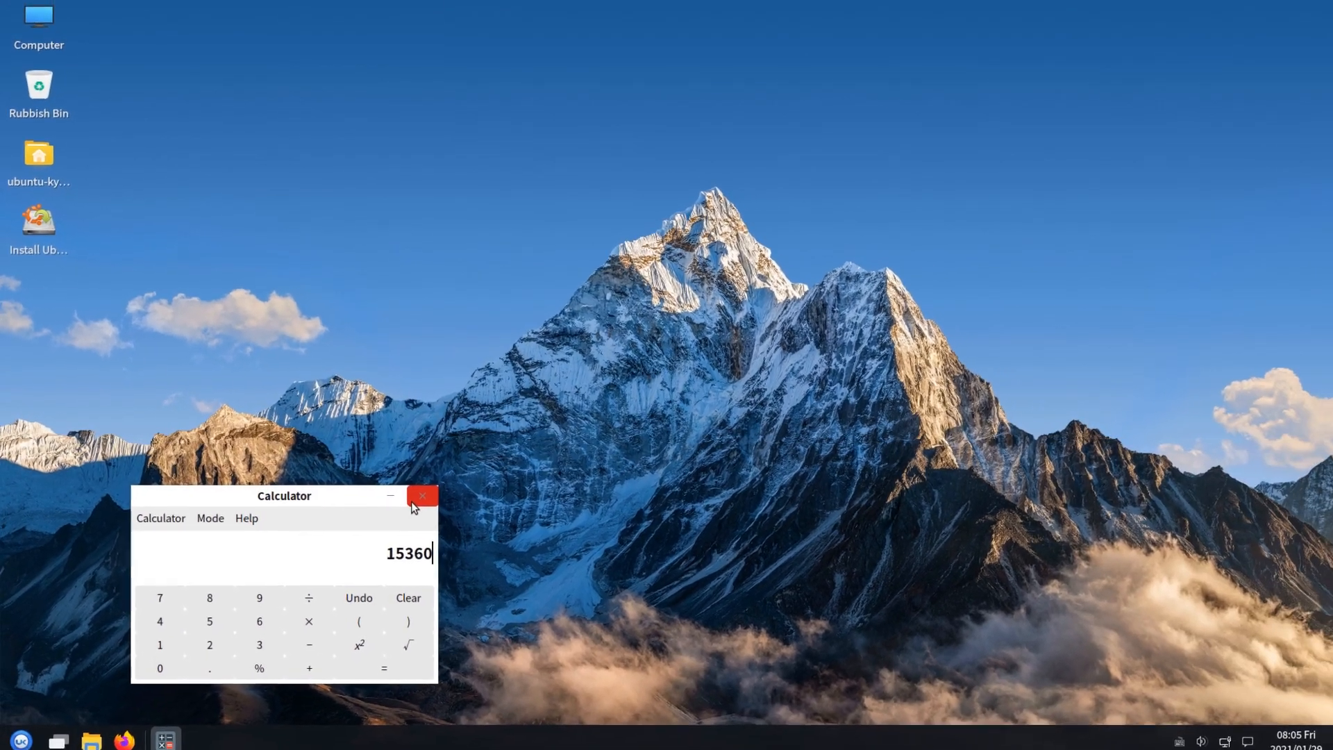
Close the Calculator, continue past the Welcome, Keyboard layout and Updates pages, choosing Something else
left_click(450, 499)
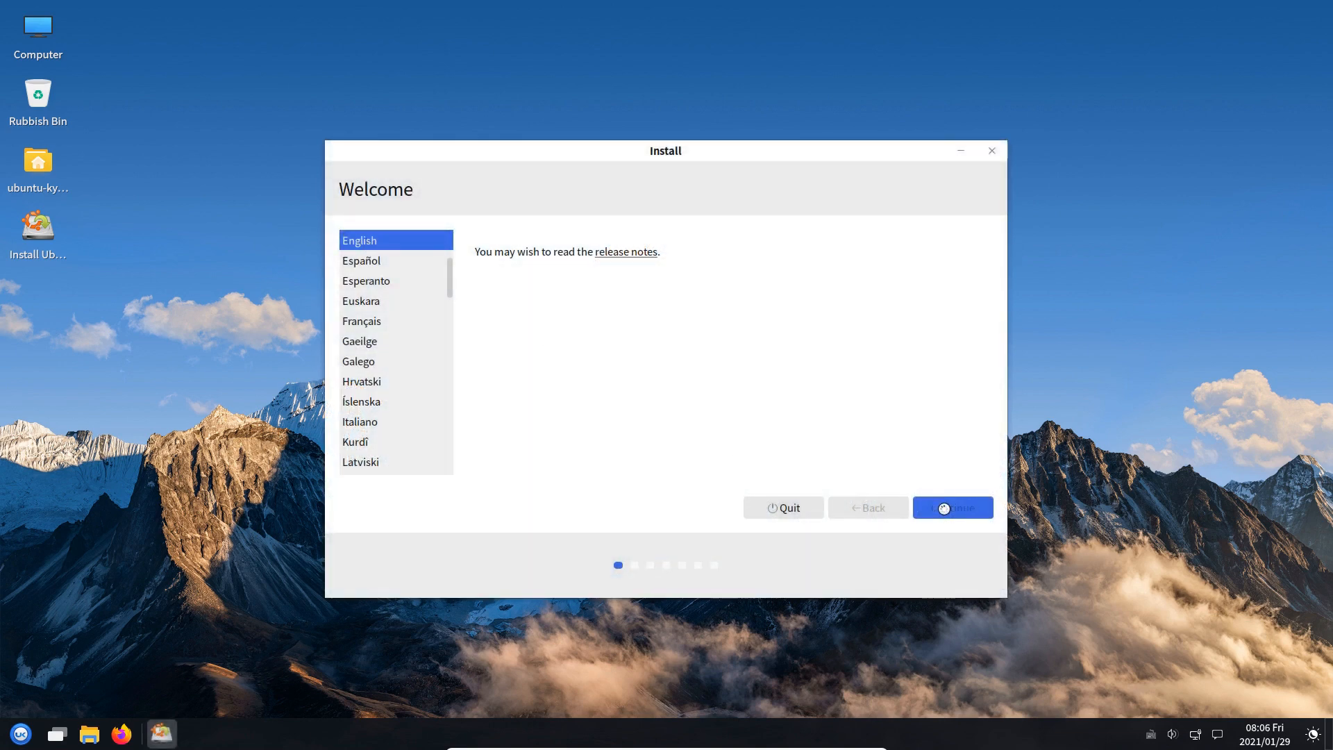
left_click(944, 509)
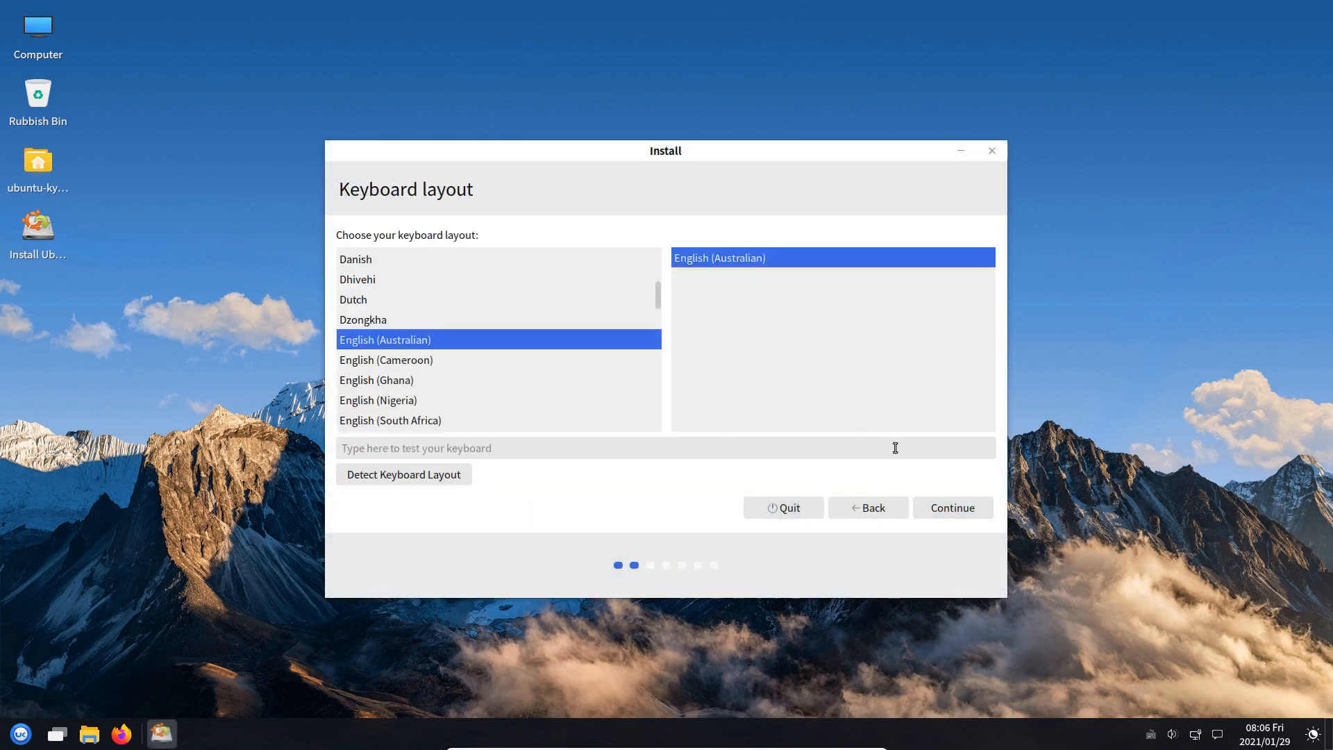
left_click(932, 505)
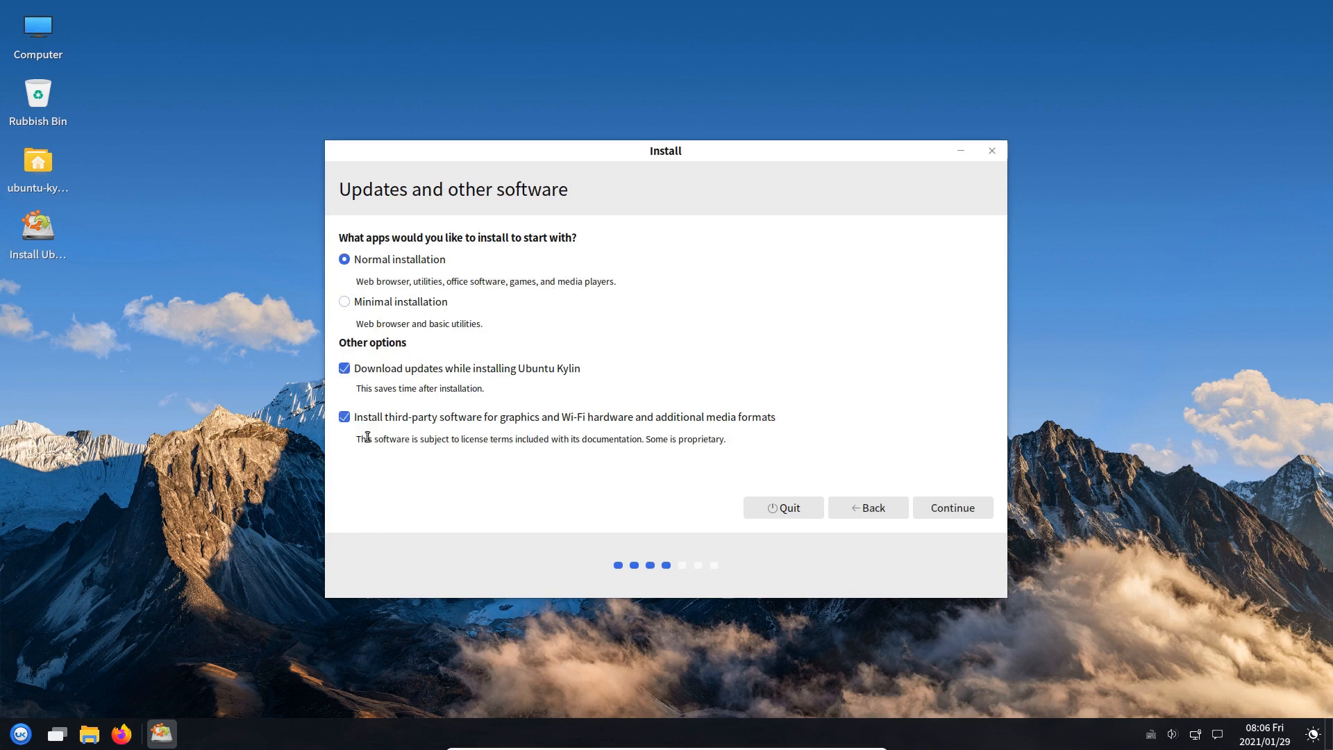
left_click(898, 511)
left_click(937, 510)
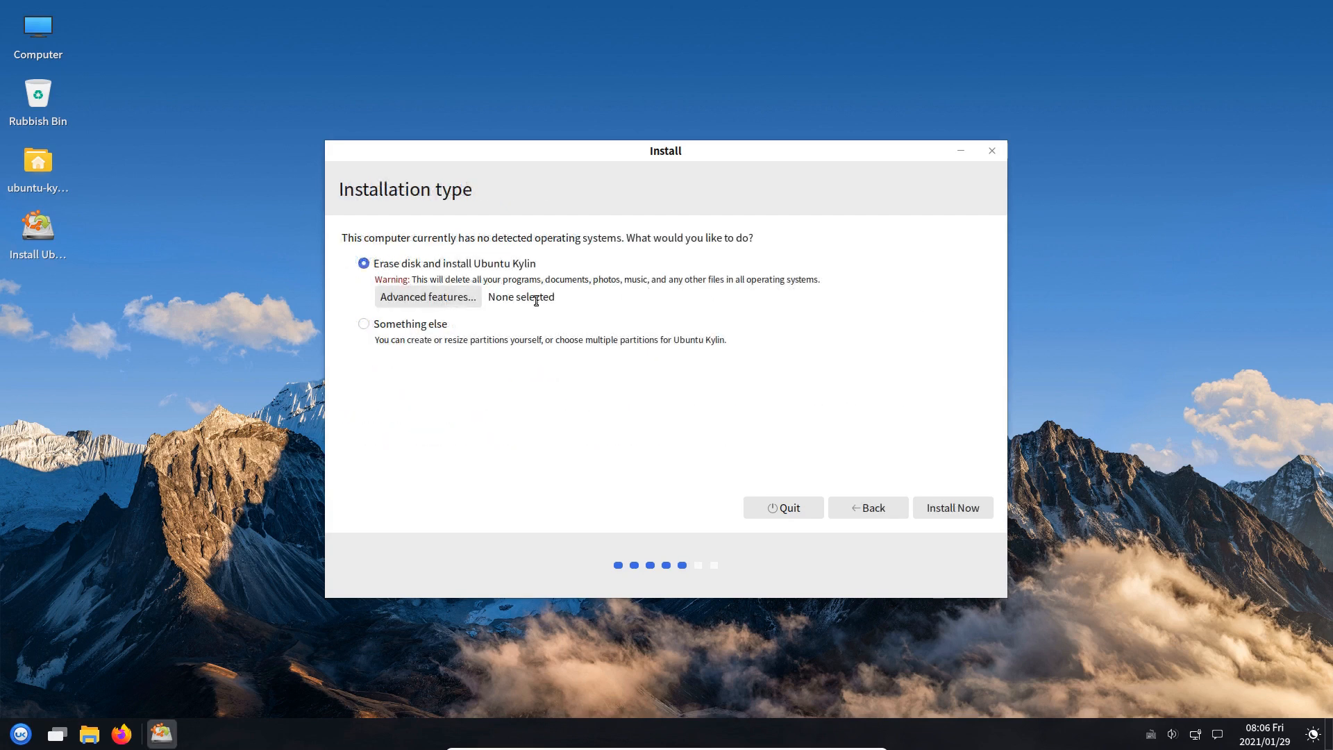
left_click(386, 326)
Move to manual partitioning and set the boot loader installation device to /dev/sda1
left_click(952, 518)
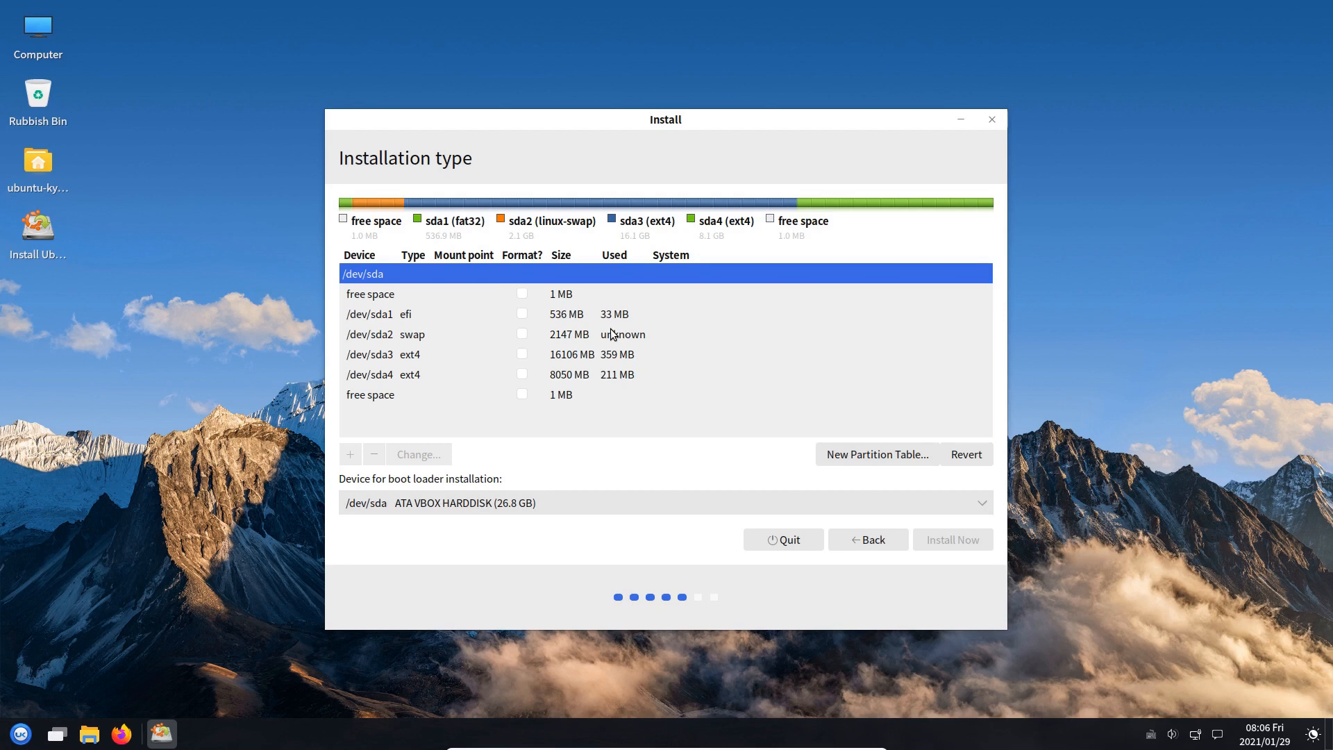
left_click(389, 314)
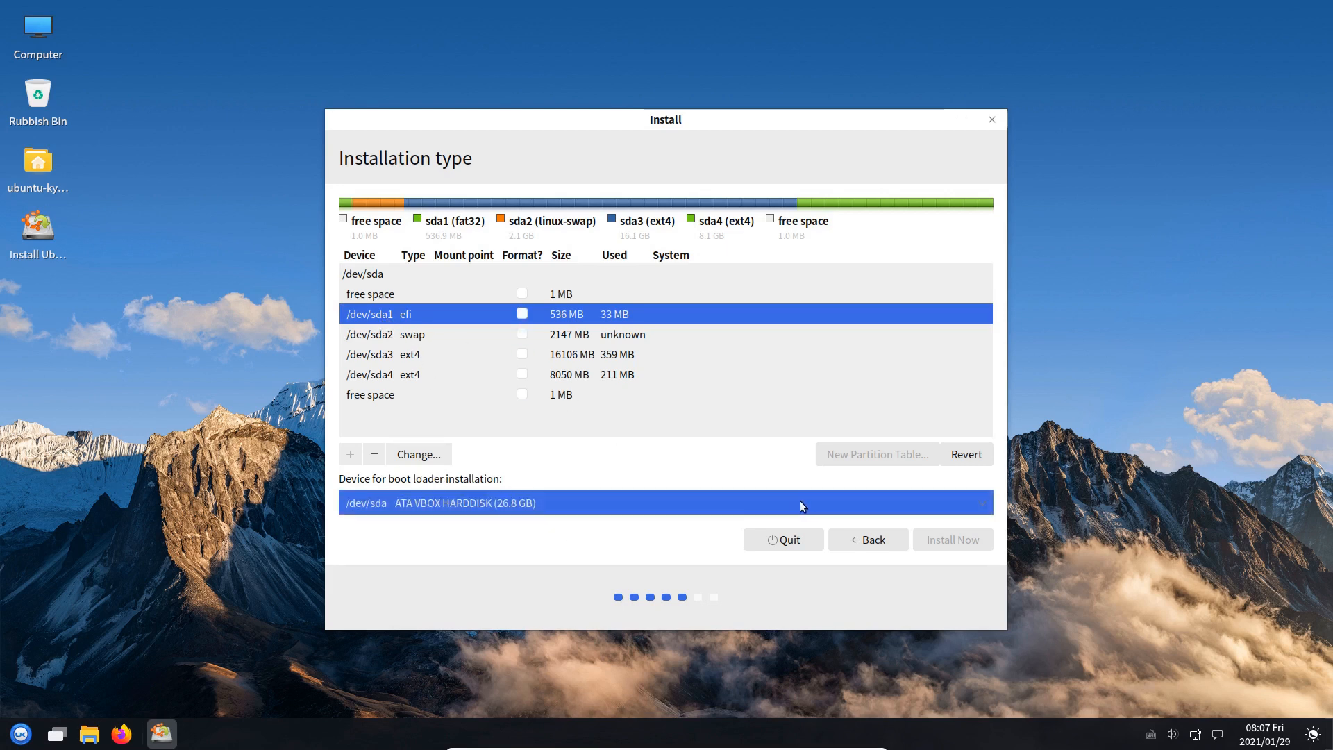
left_click(963, 511)
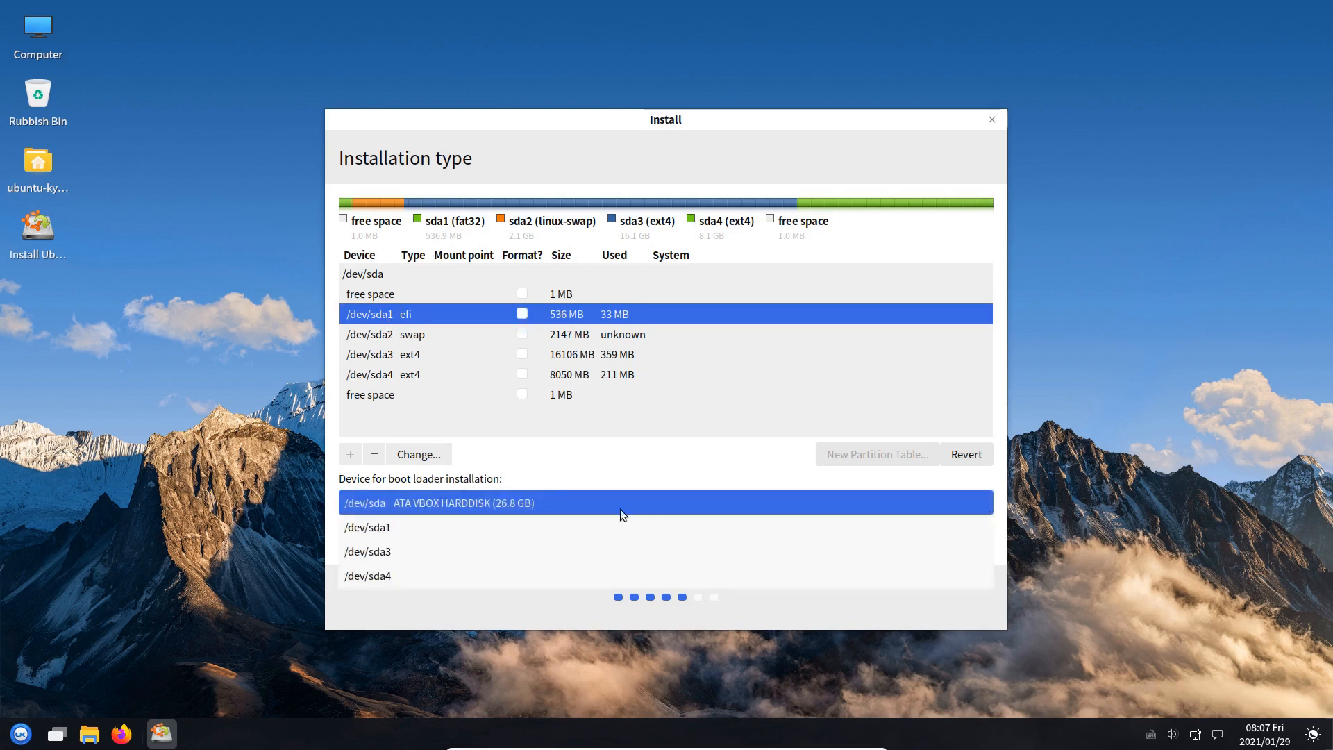
left_click(435, 525)
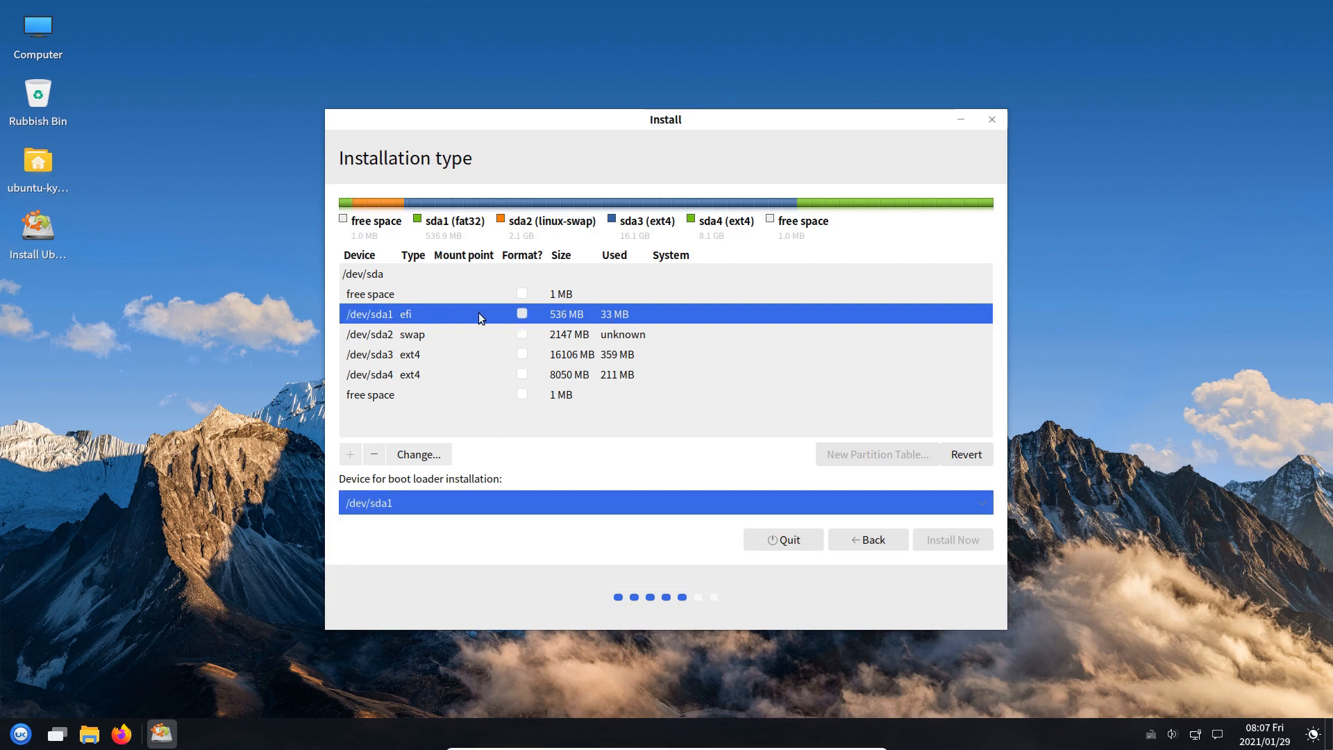
left_click(399, 336)
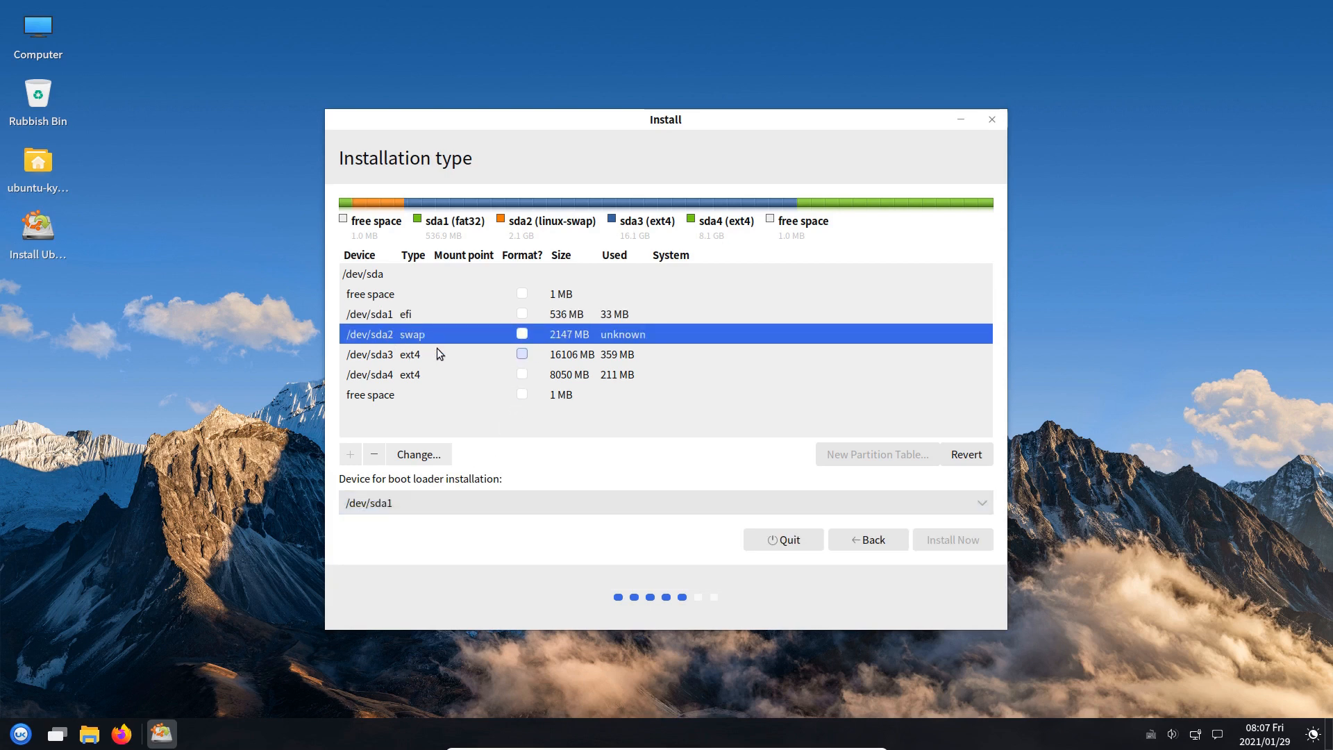
Set /dev/sda3 to Ext4 mounted at / and write the pending changes to disk
left_click(398, 355)
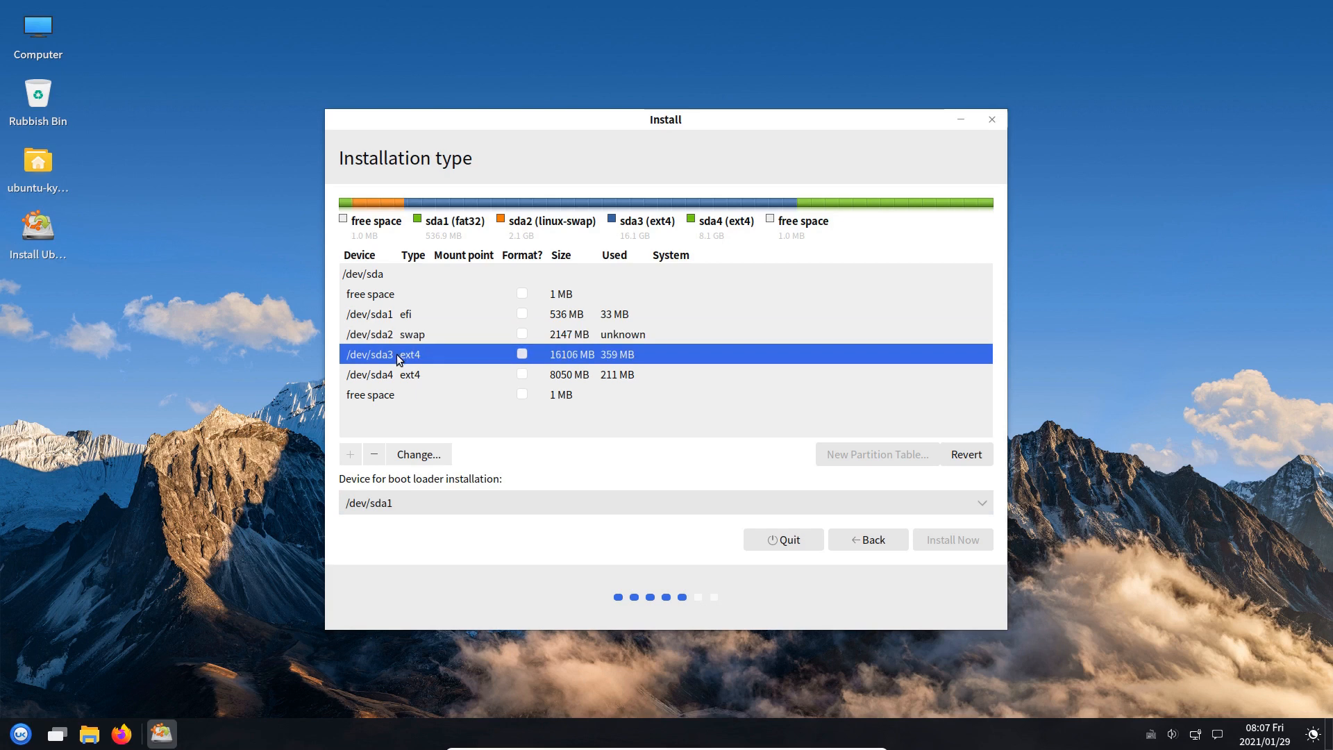
double_click(397, 354)
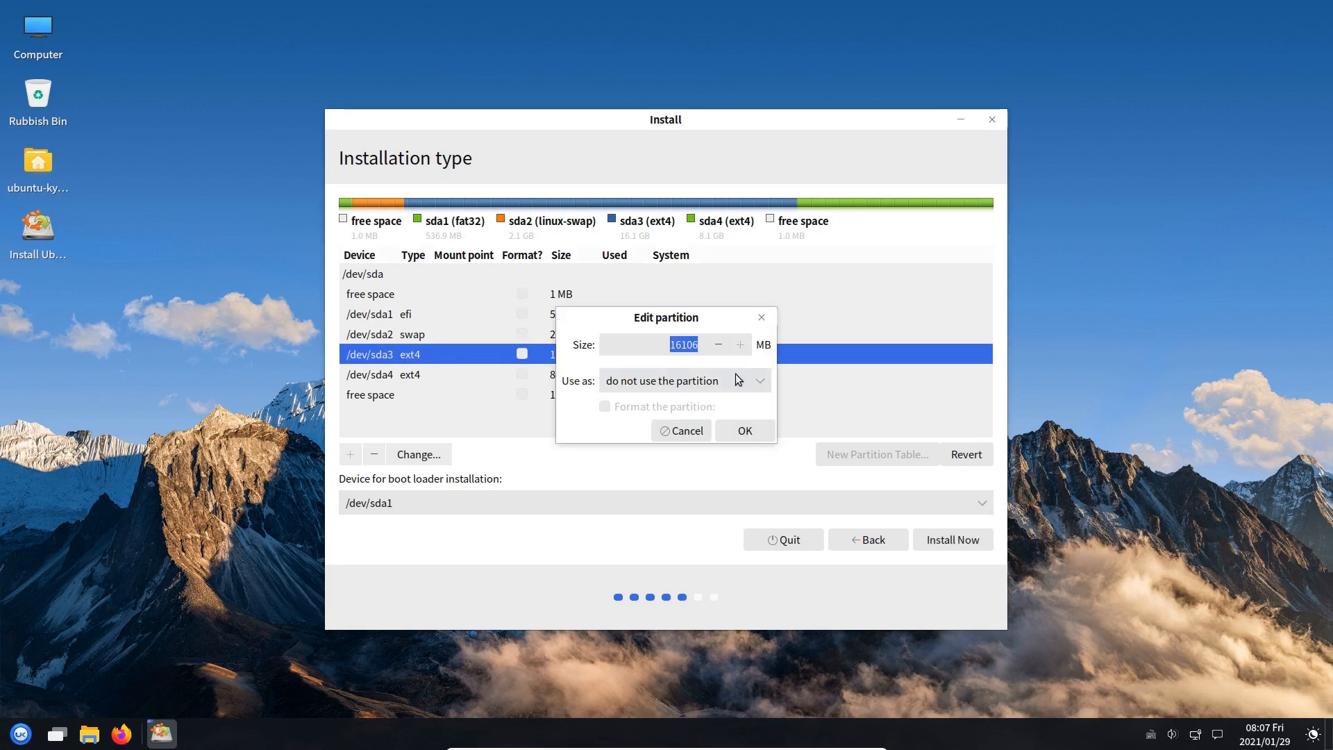
left_click(759, 380)
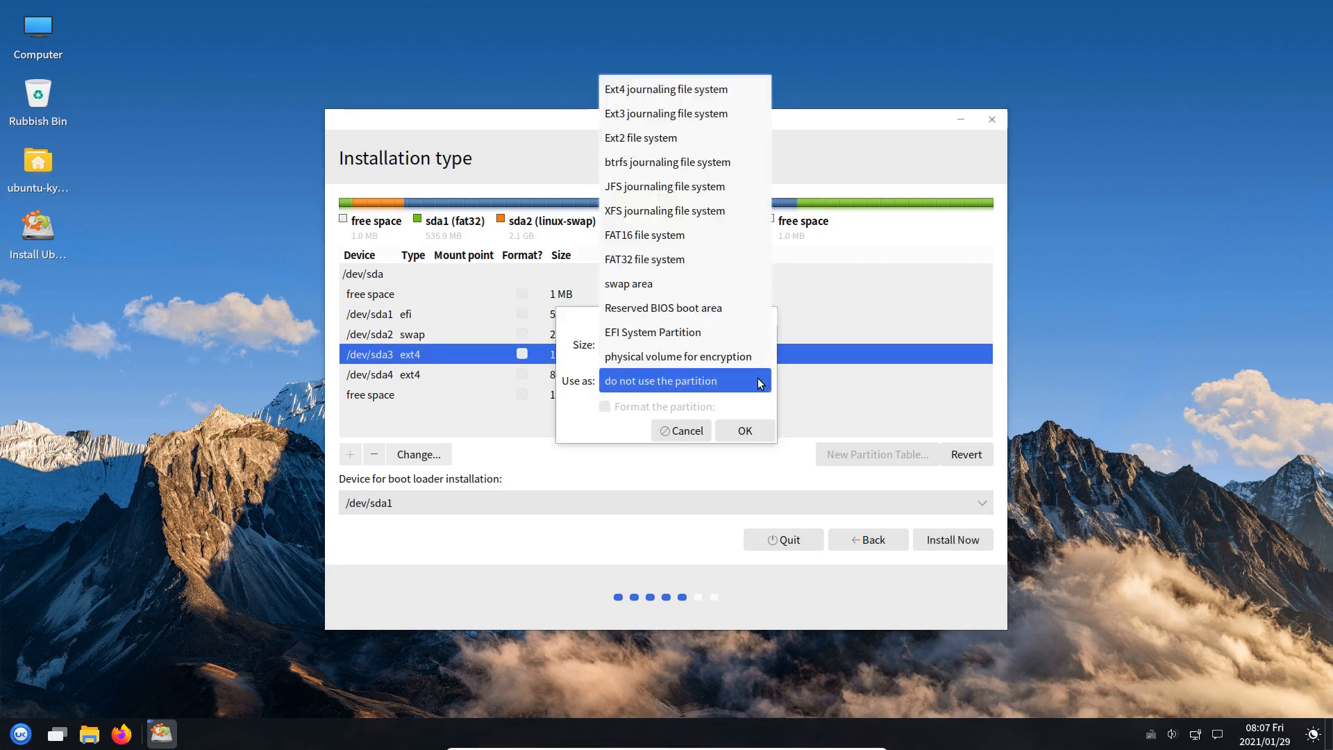
left_click(665, 94)
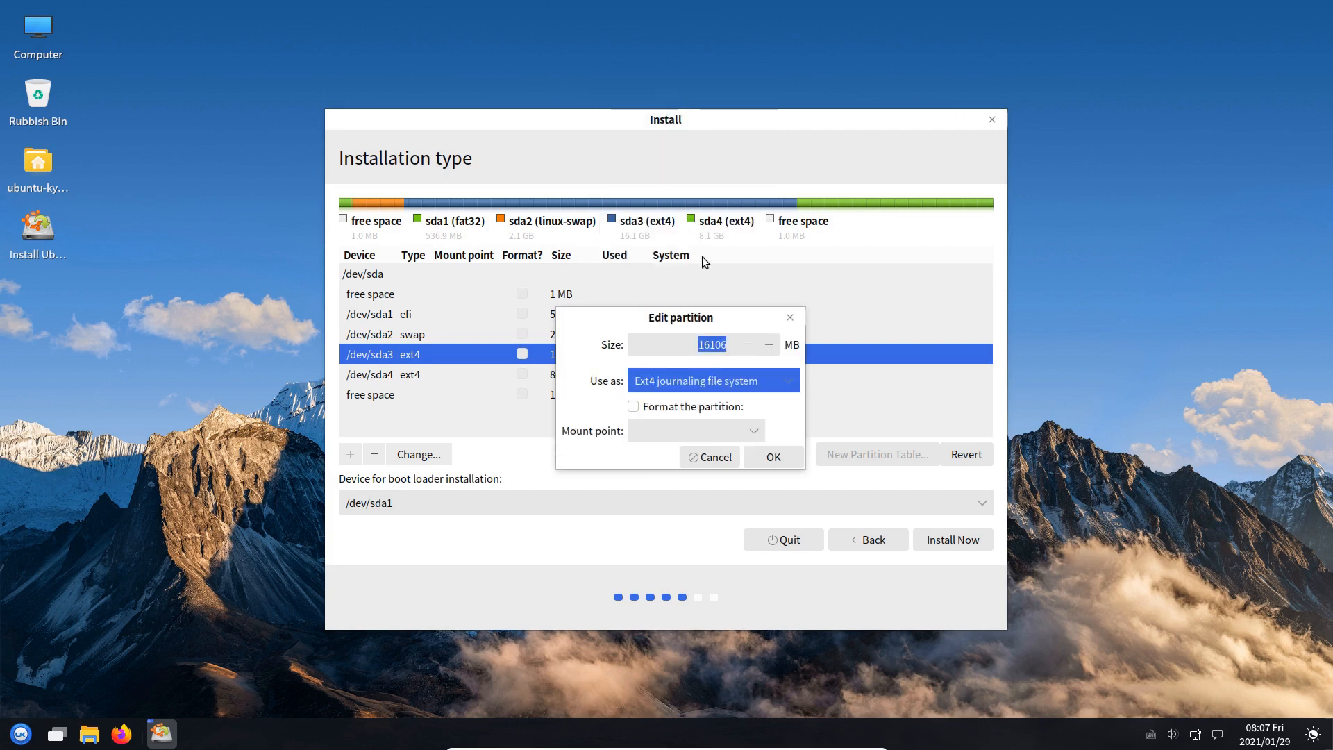
left_click(759, 431)
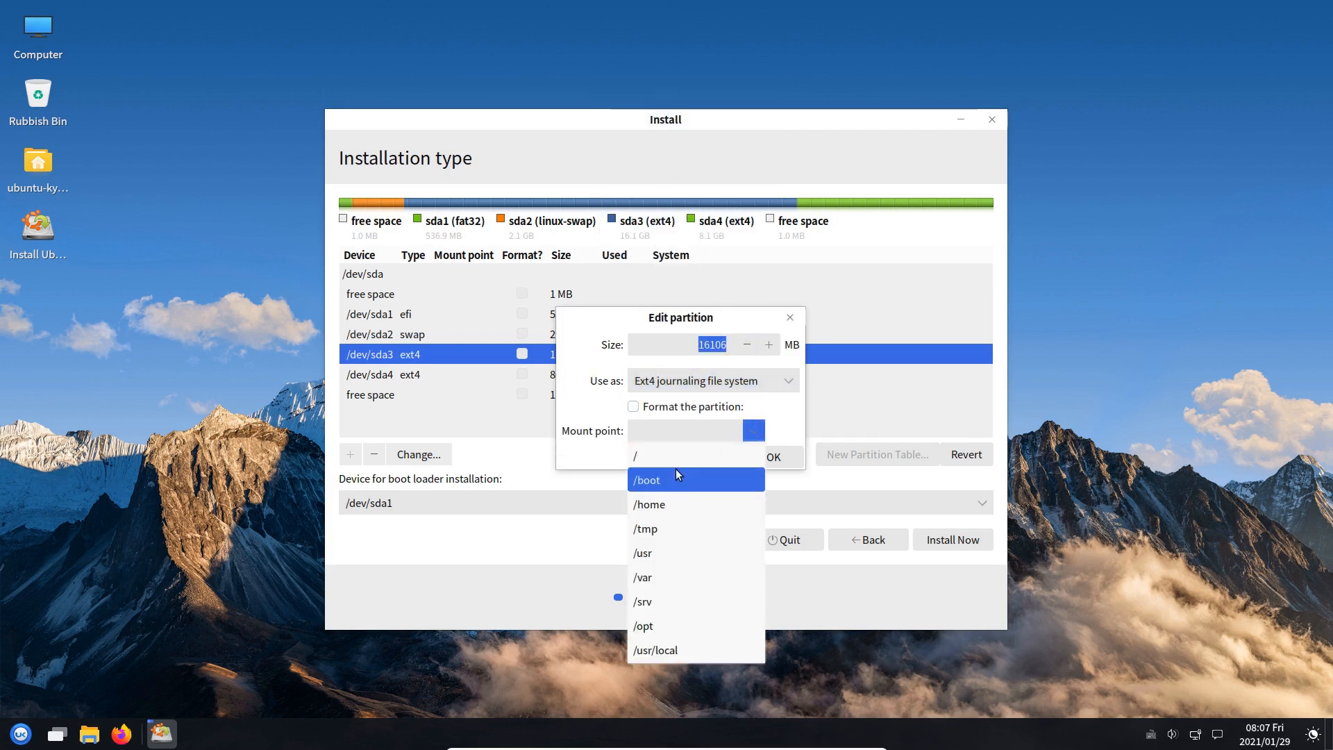
left_click(644, 455)
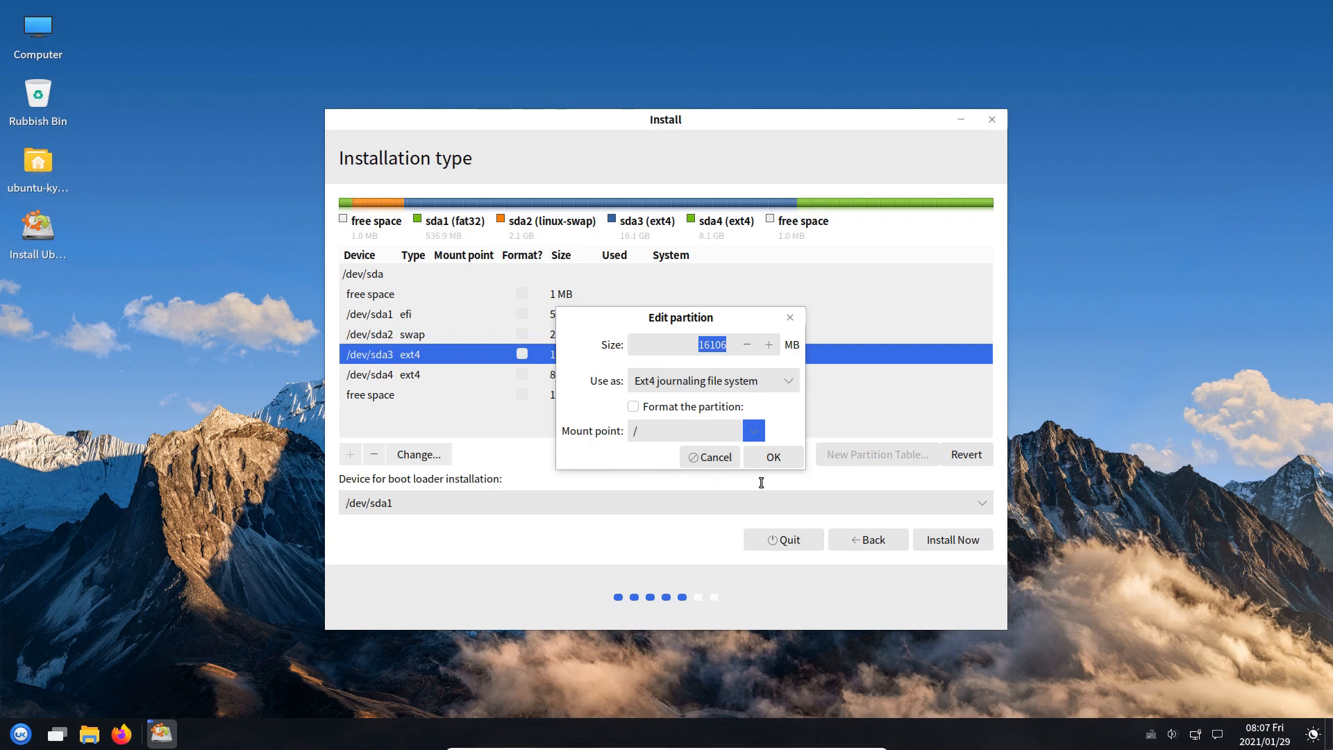
left_click(766, 460)
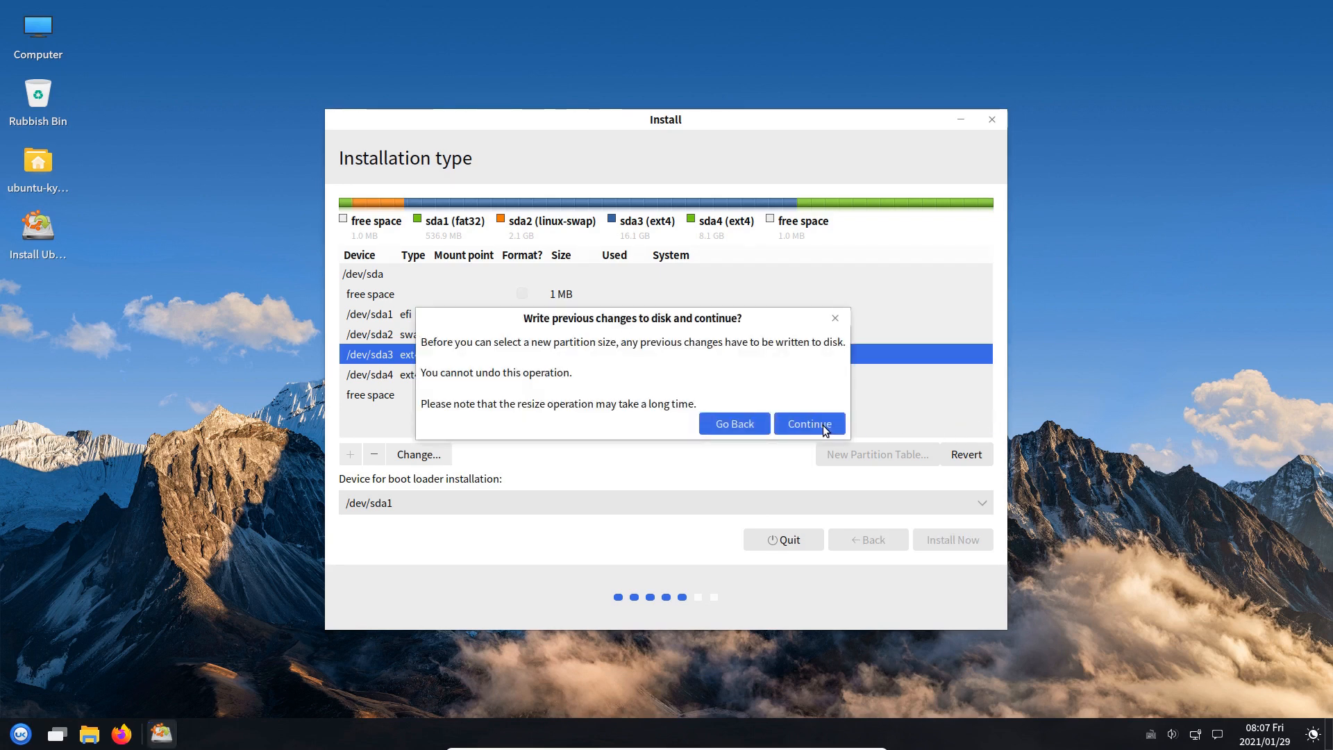
left_click(823, 425)
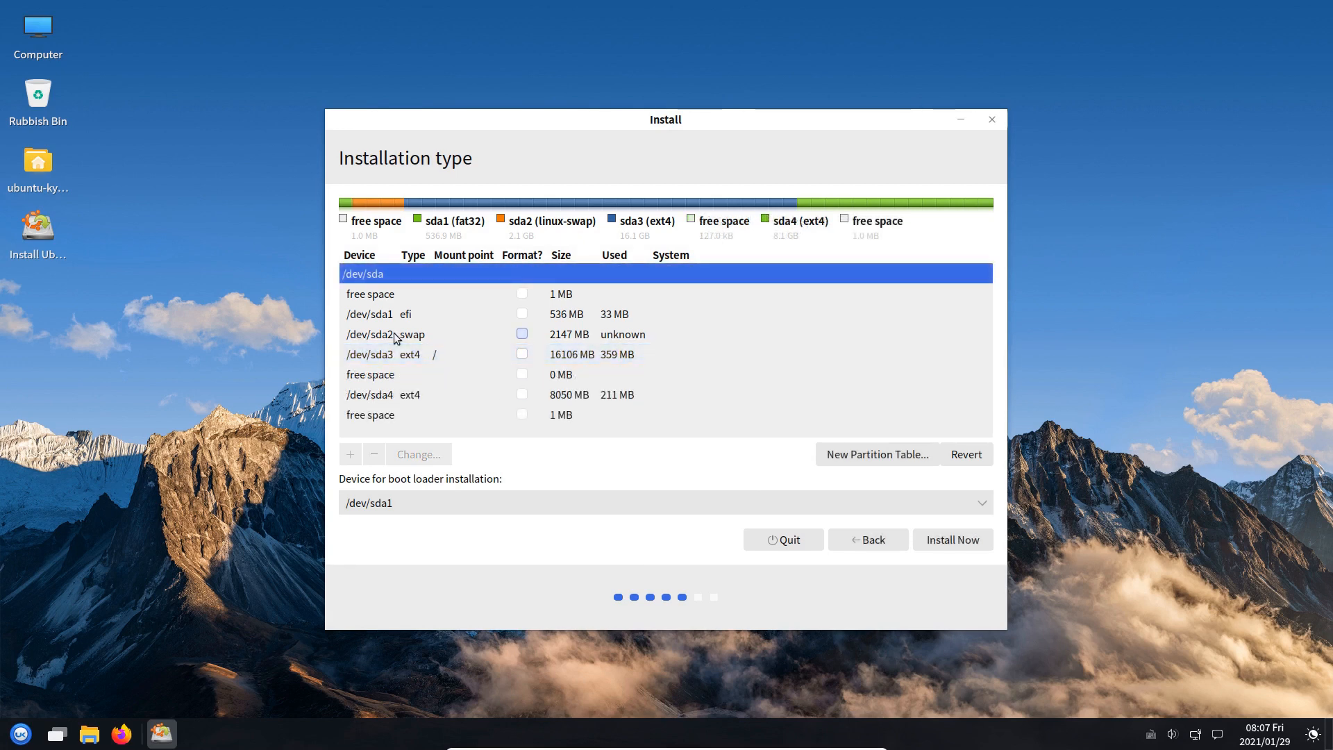
Review /dev/sda2's settings and leave it unchanged as a swap area
left_click(394, 337)
double_click(393, 334)
left_click(718, 371)
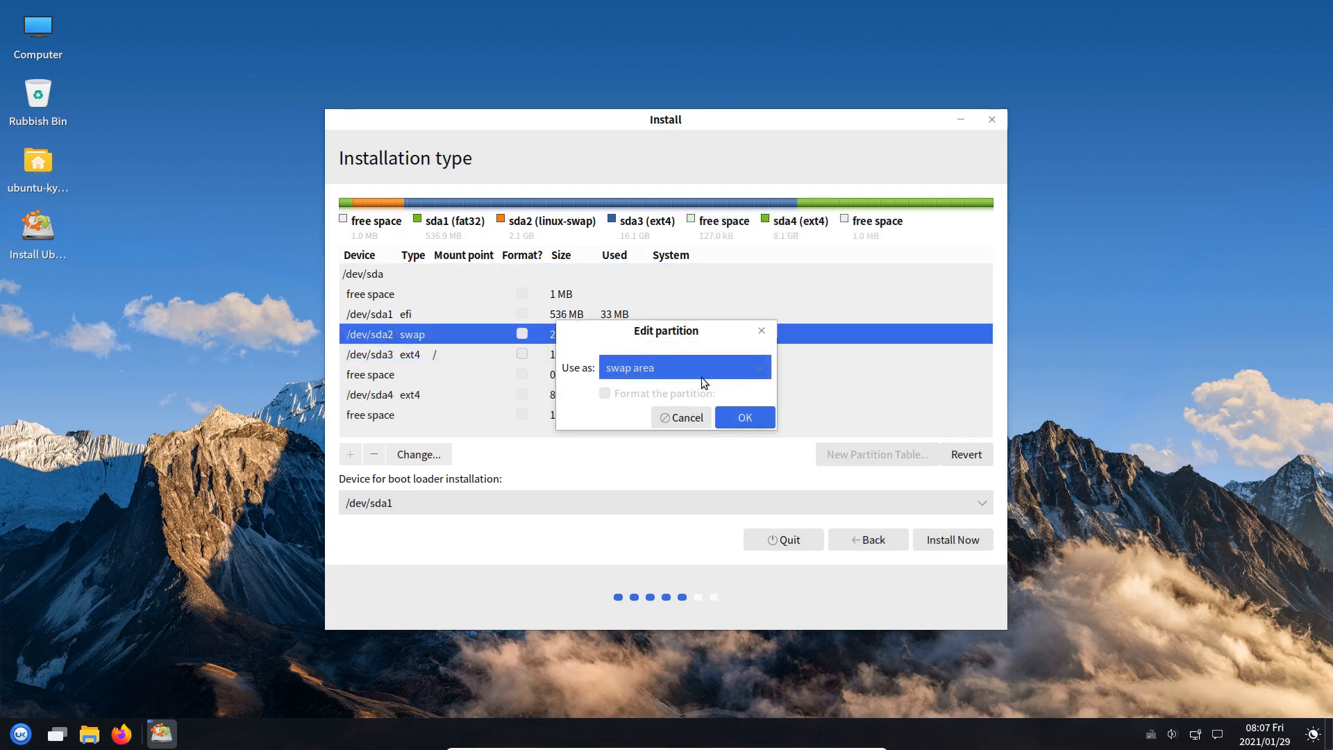
left_click(701, 375)
left_click(696, 418)
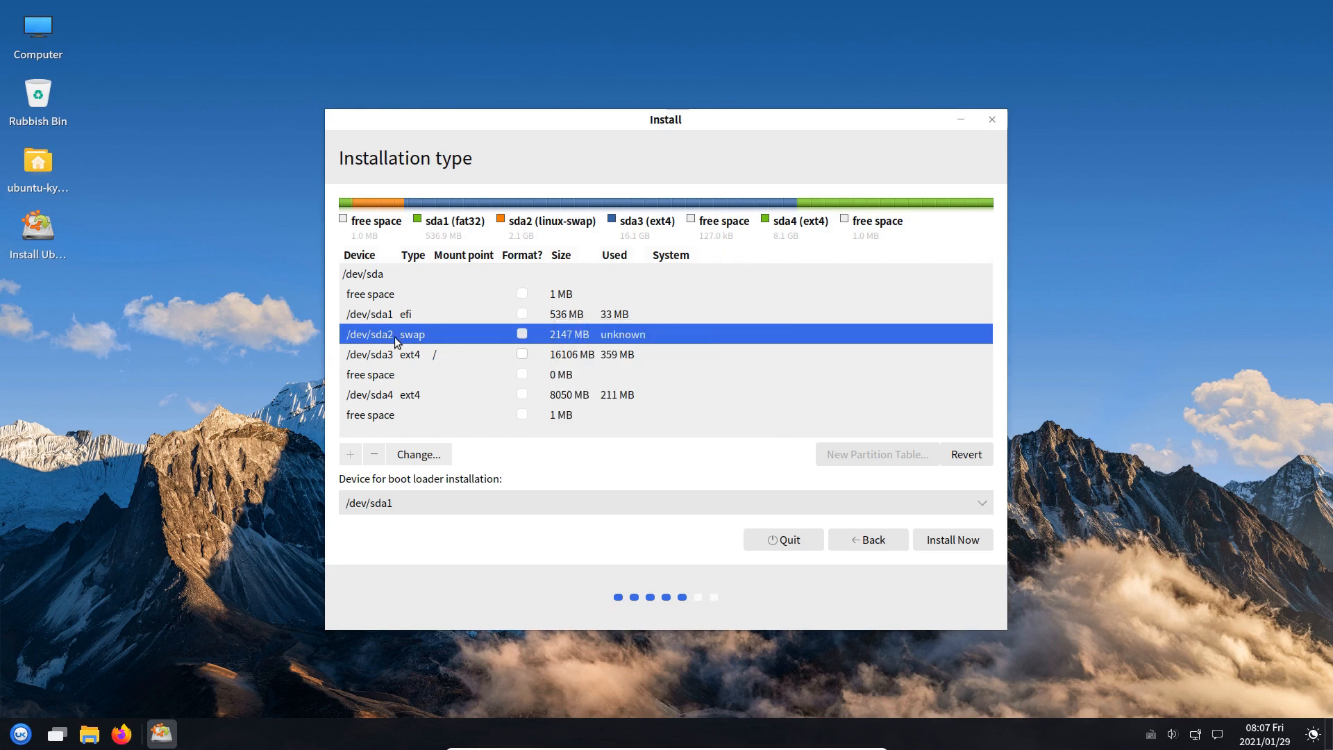
Set /dev/sda4 as Ext4 journaling file system mounted at /home
double_click(393, 394)
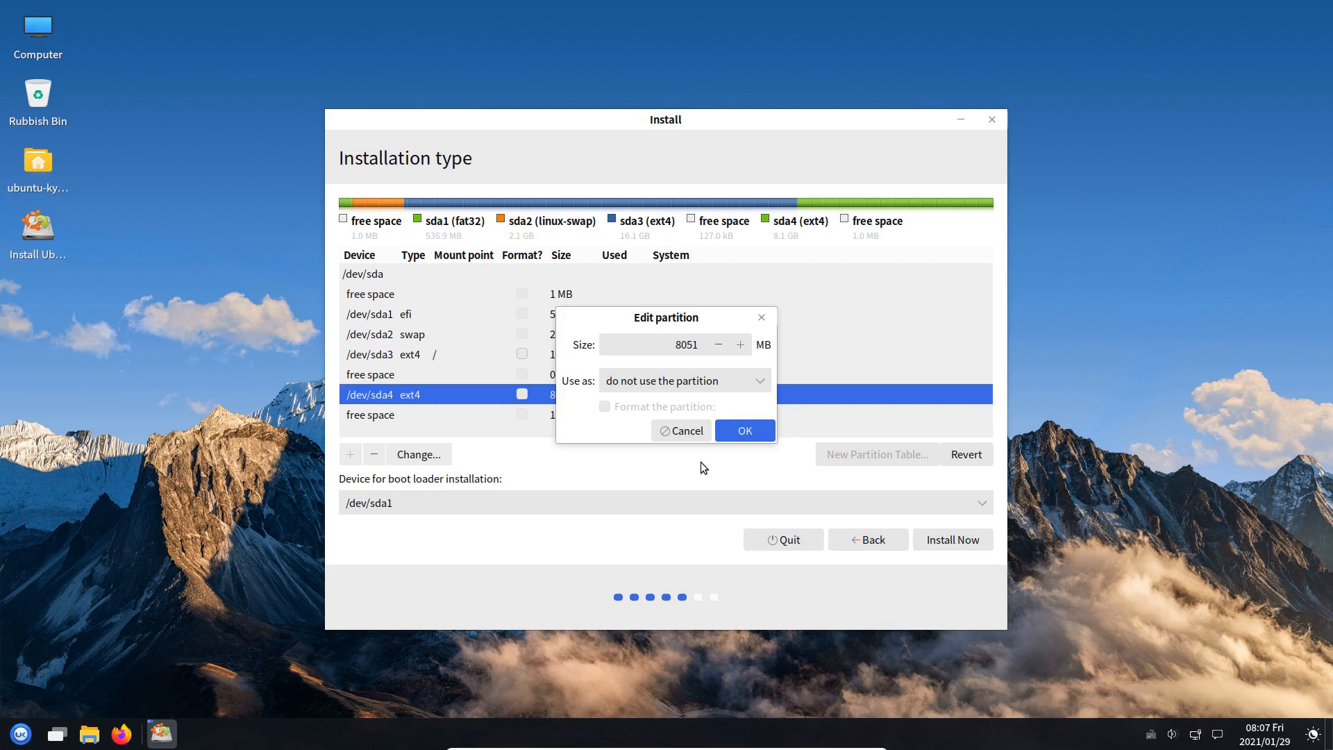
left_click(755, 385)
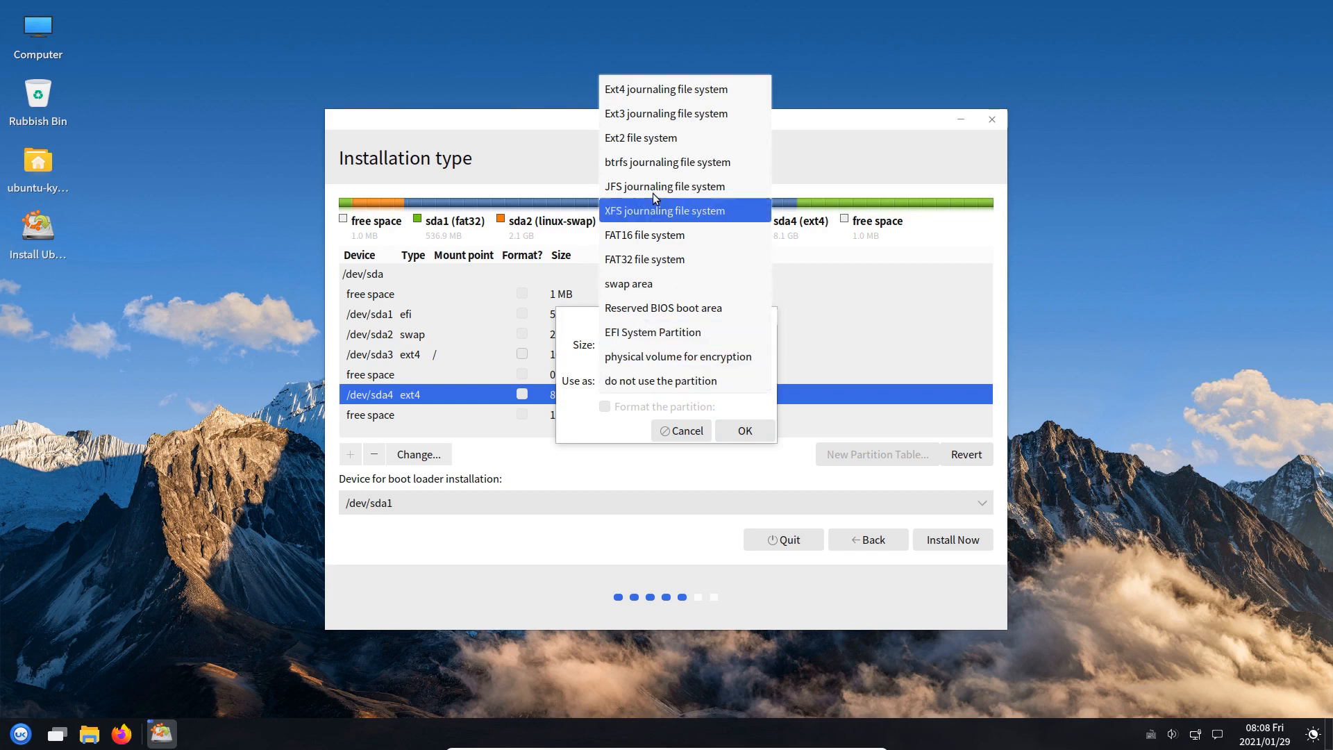
left_click(646, 94)
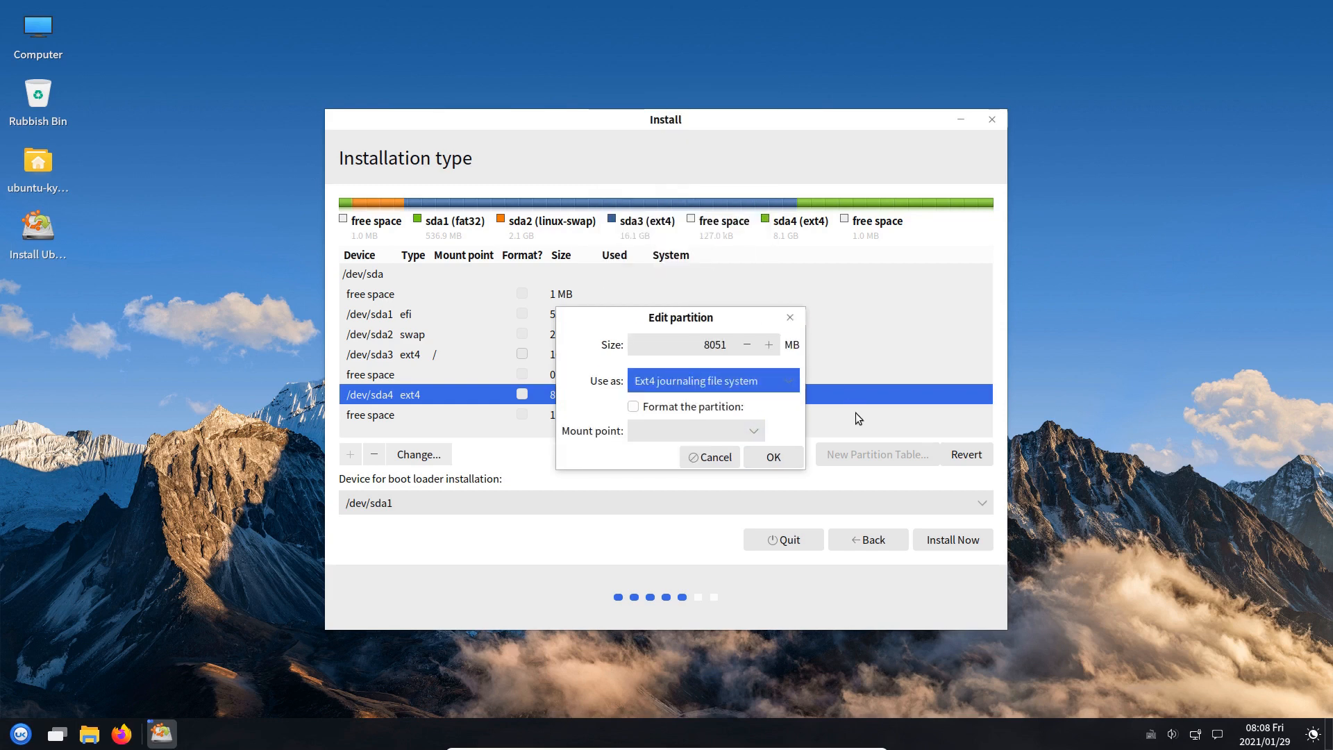
left_click(754, 431)
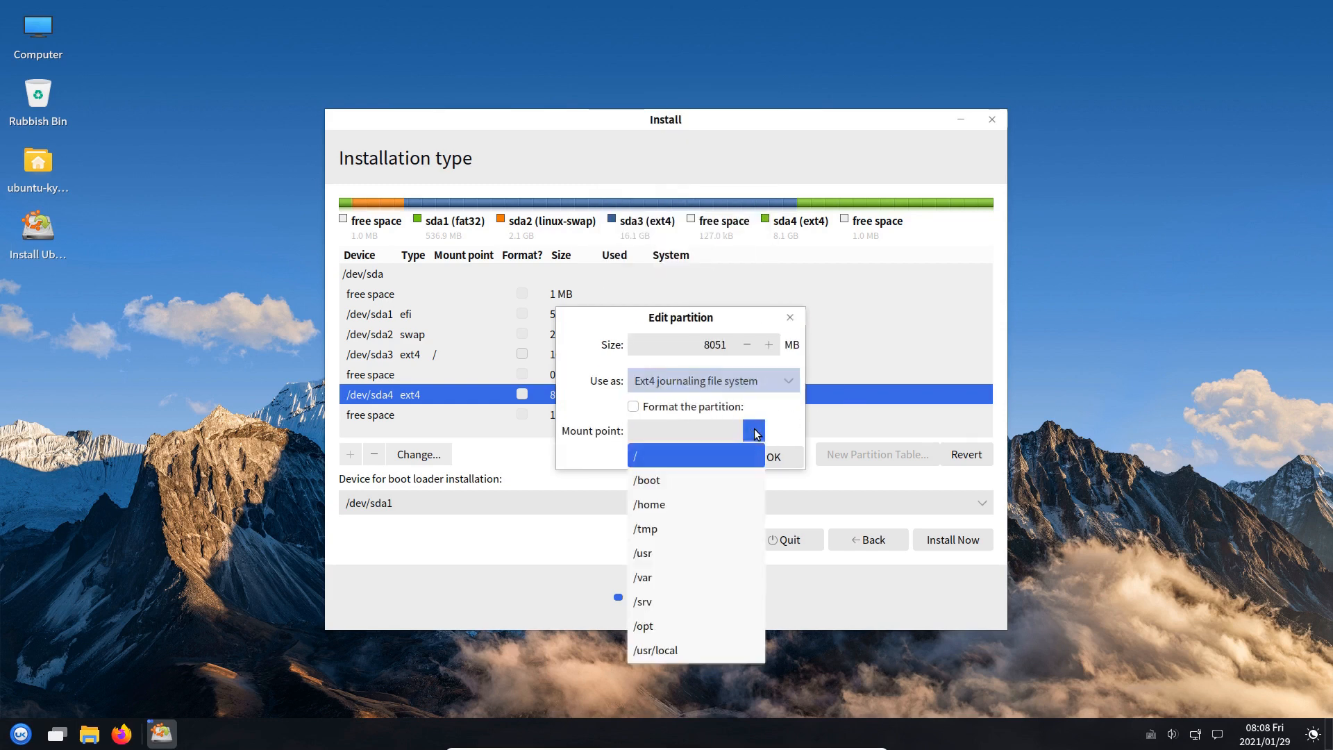
left_click(668, 504)
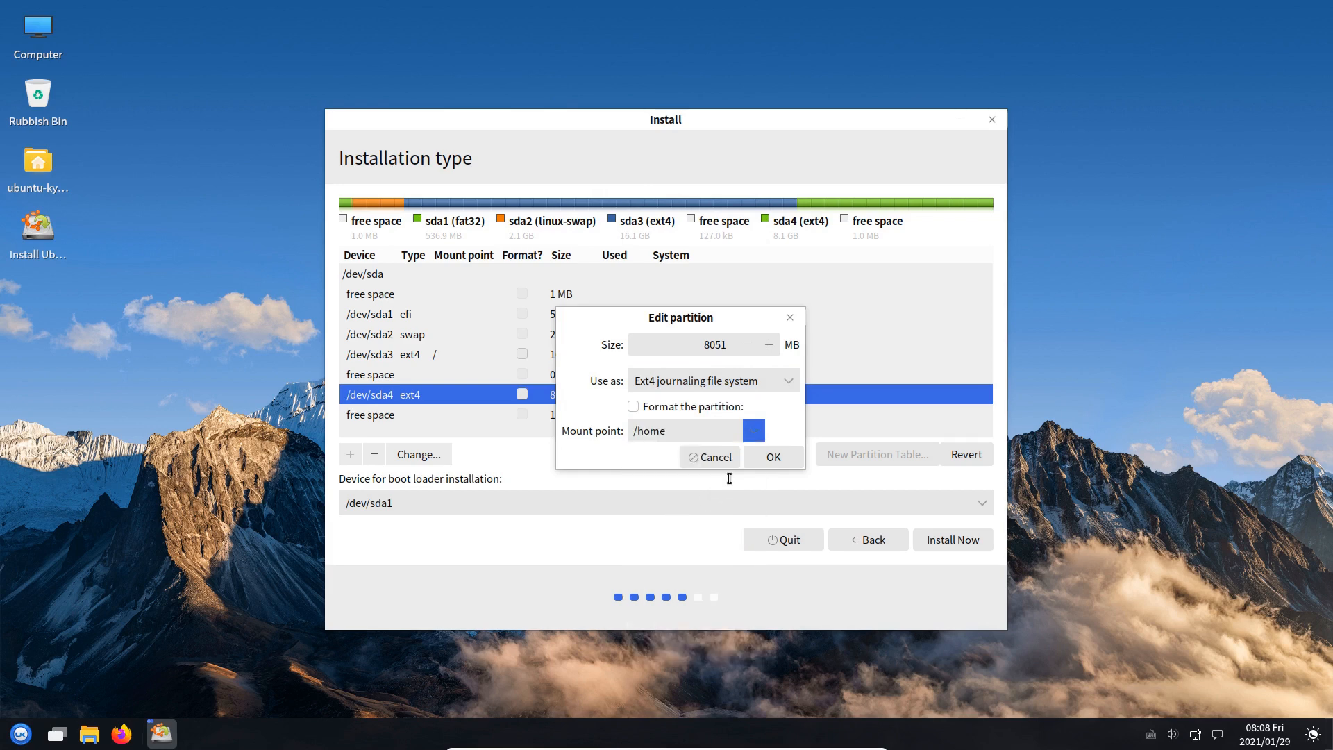
left_click(771, 457)
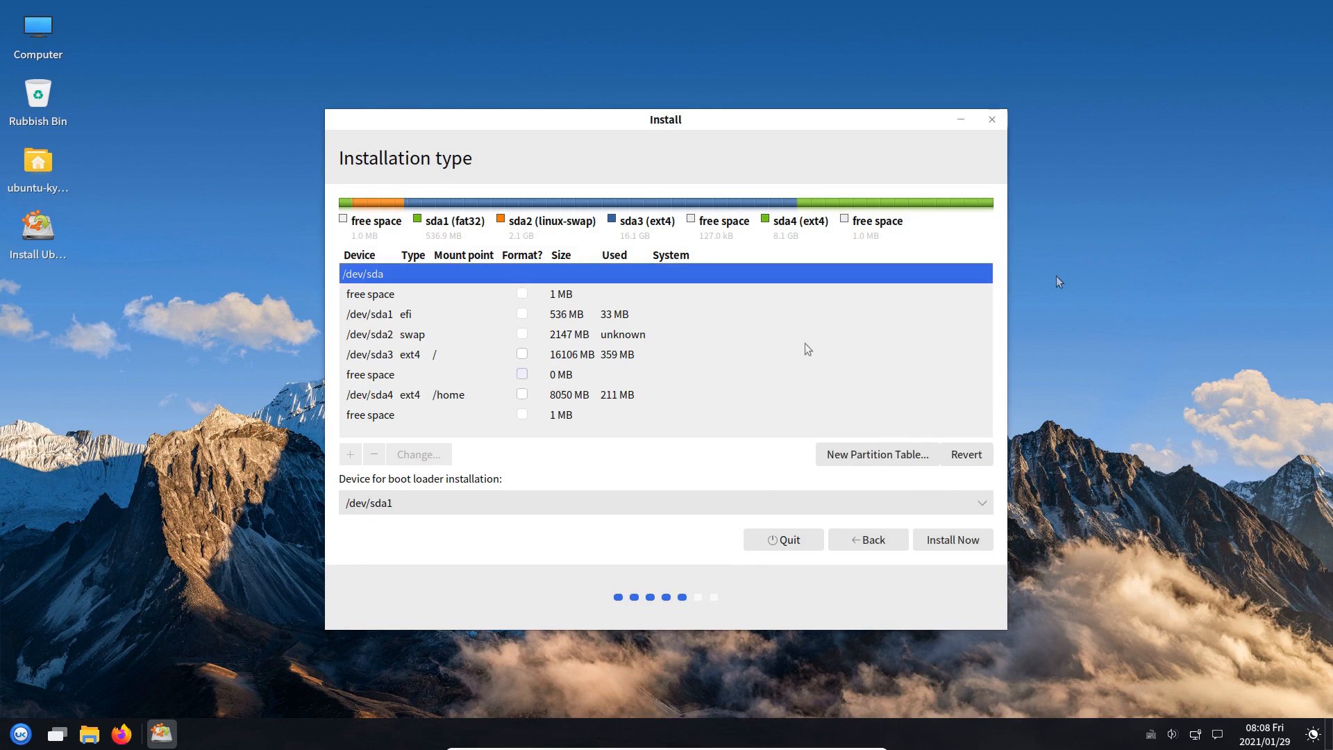
Select the /dev/sda1 partition and start the installation, confirming the partition warnings
left_click(382, 313)
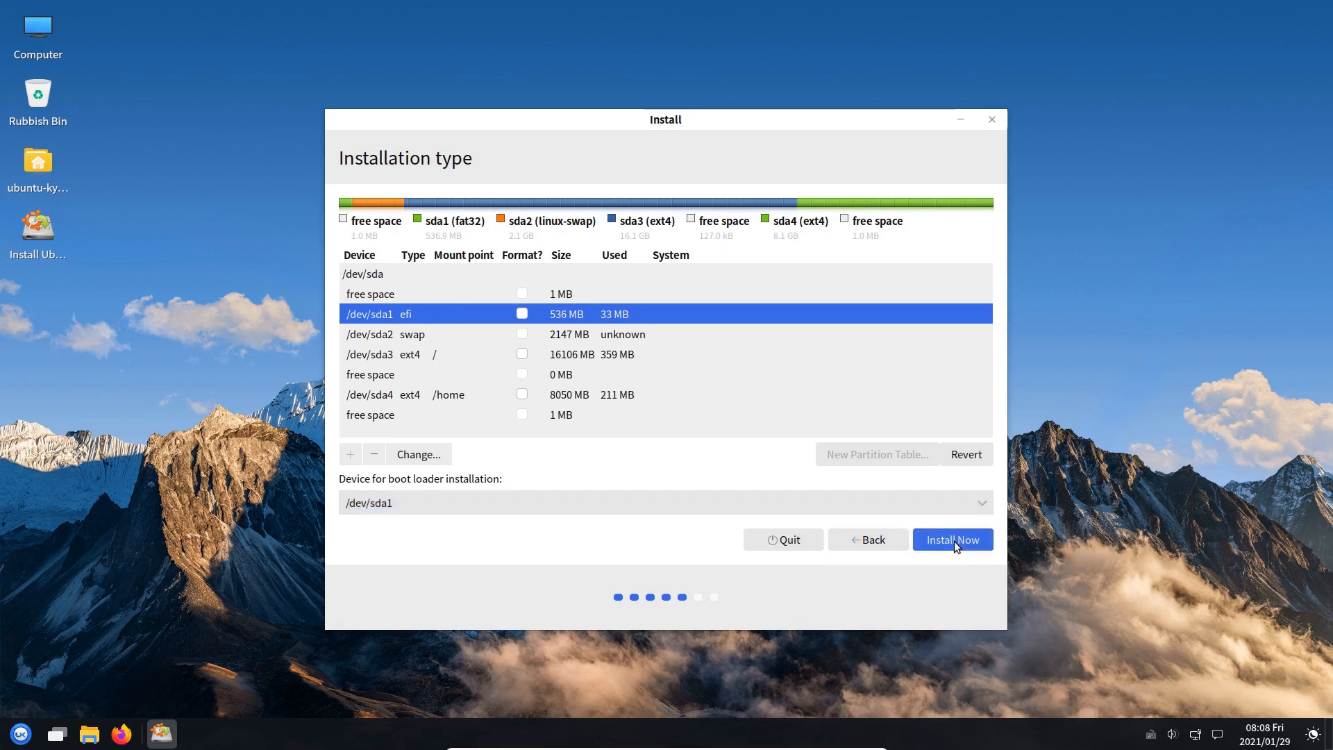
left_click(956, 546)
left_click(888, 447)
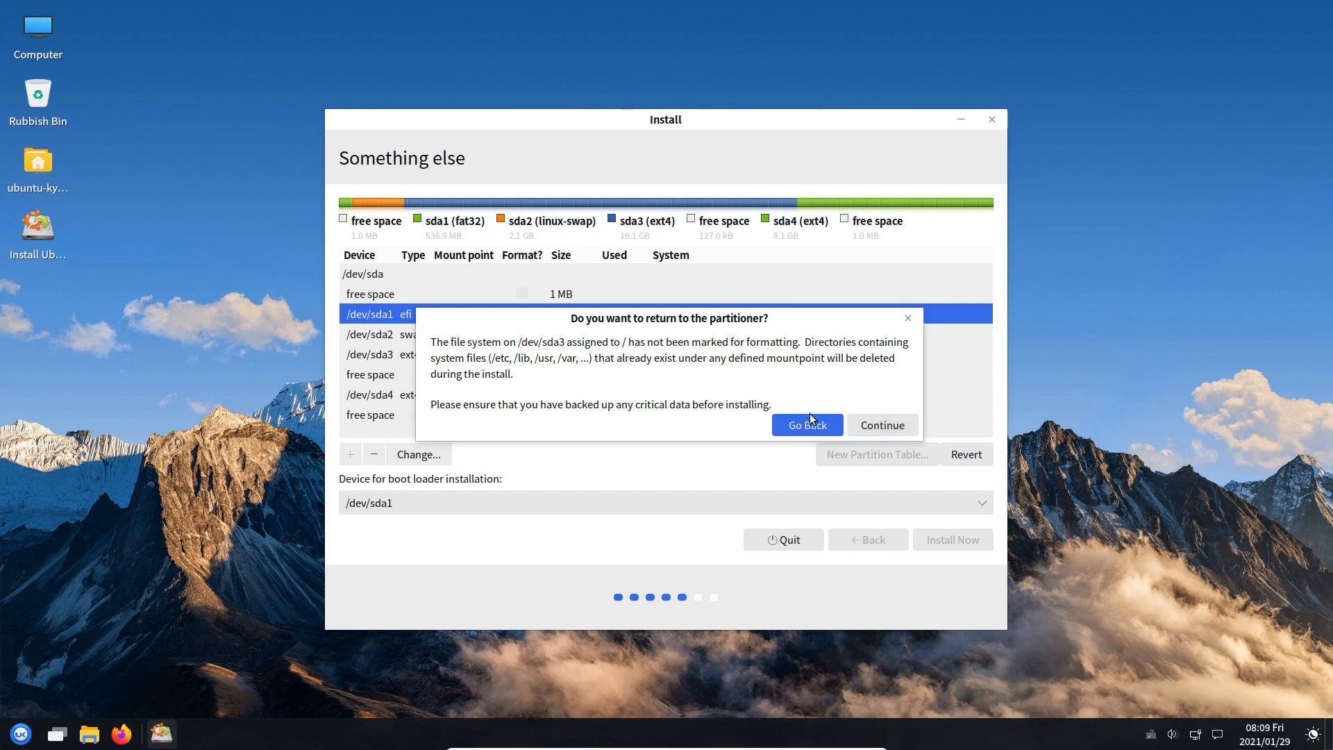
left_click(865, 426)
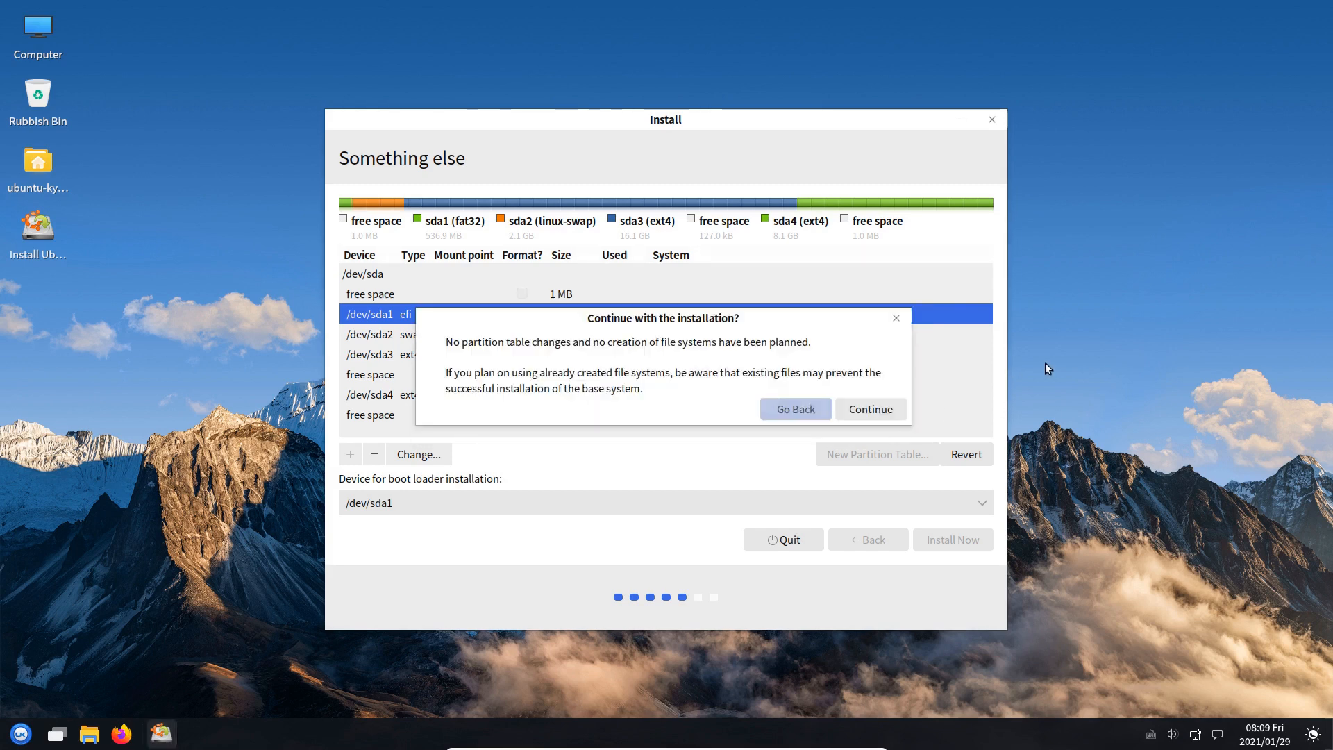
left_click(865, 409)
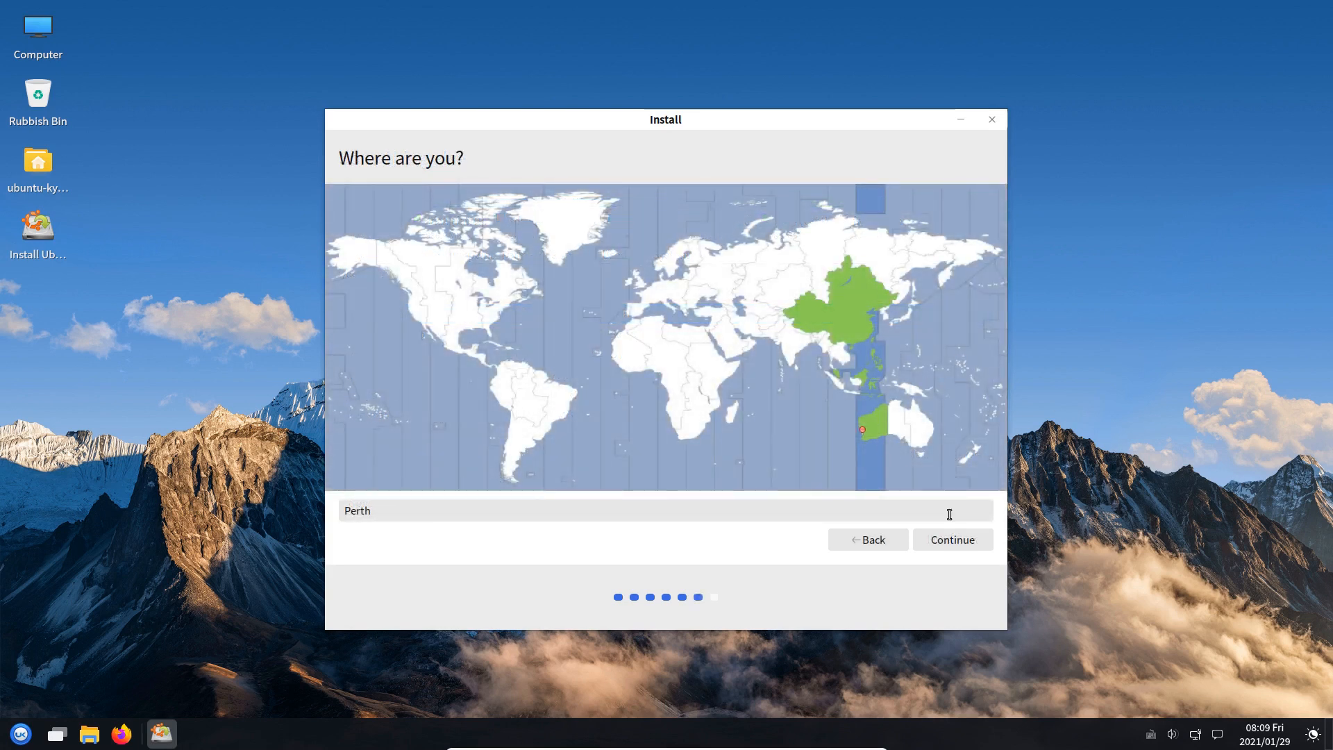
Accept Perth, then enter the user's name, a shortened computer name and password, and submit
left_click(959, 538)
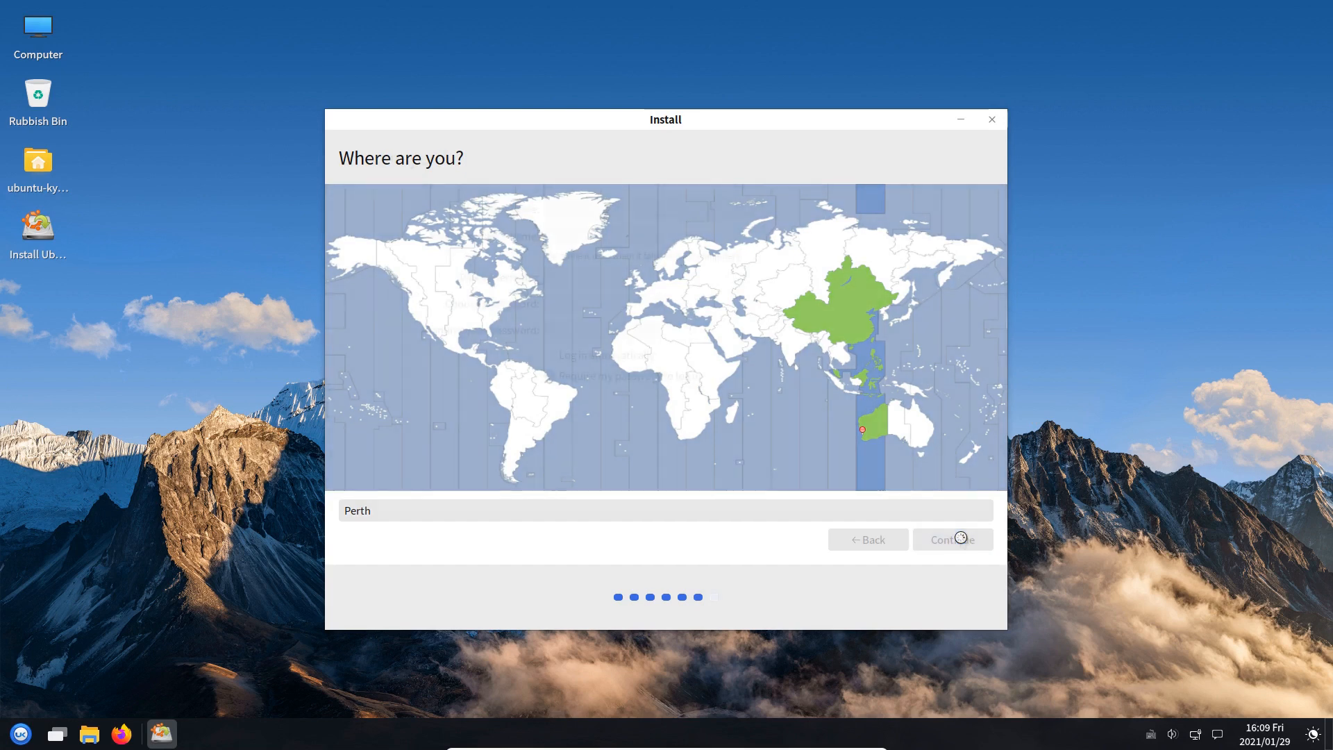
type("p")
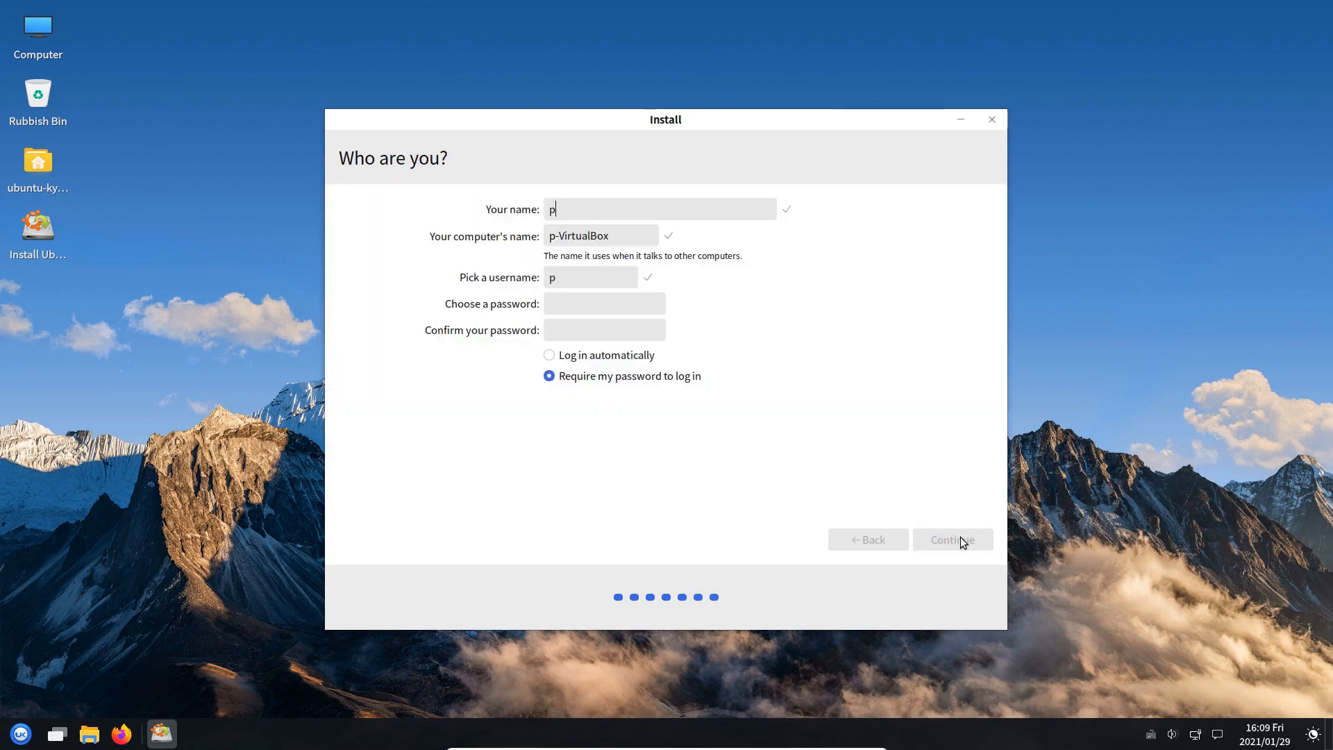
type("ctlc")
key("Tab")
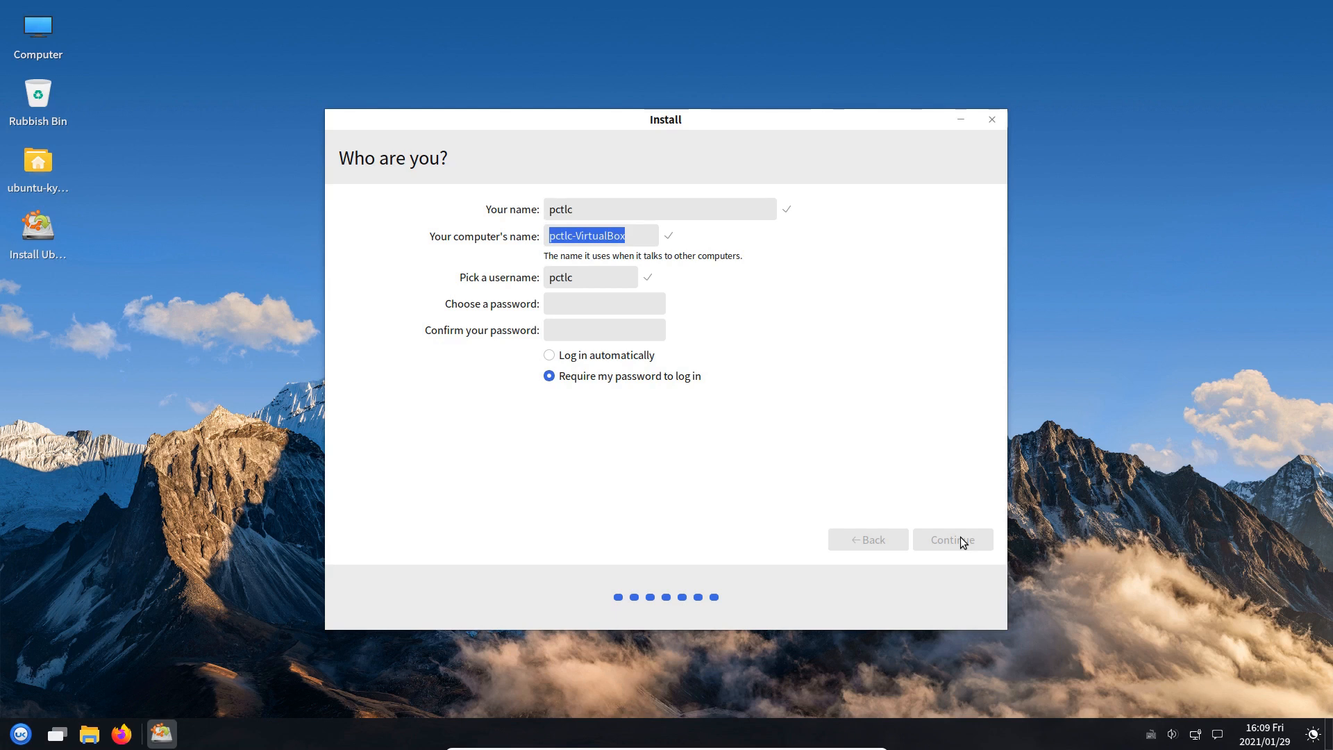
type("pctlc-vb")
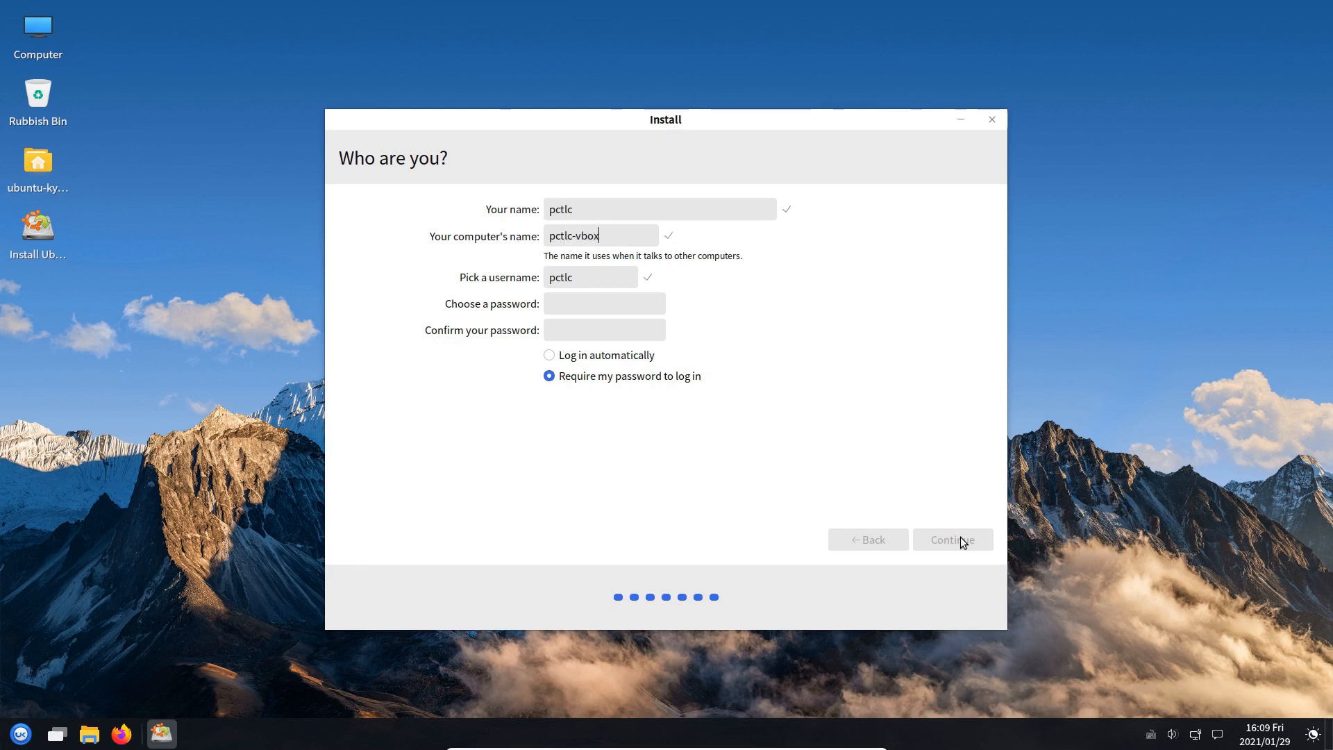
key("Tab")
type("123456")
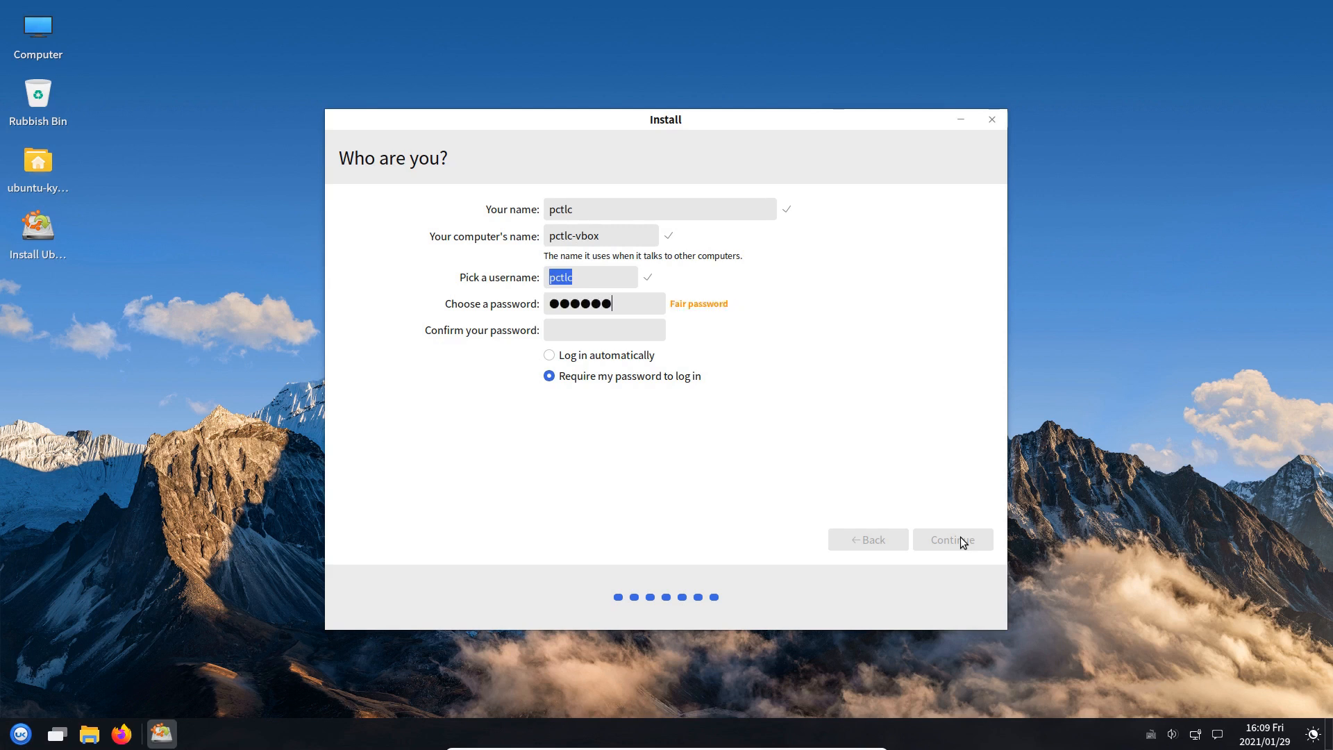
type("123456")
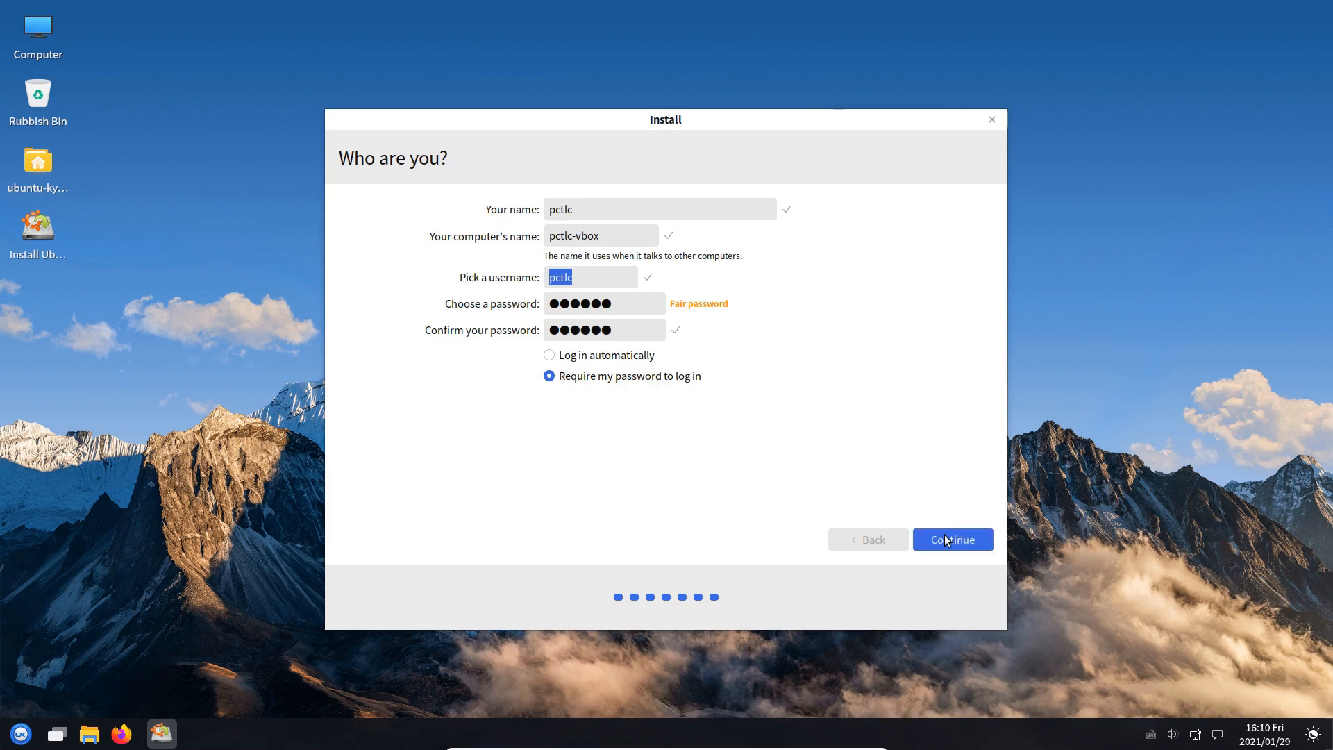
left_click(945, 539)
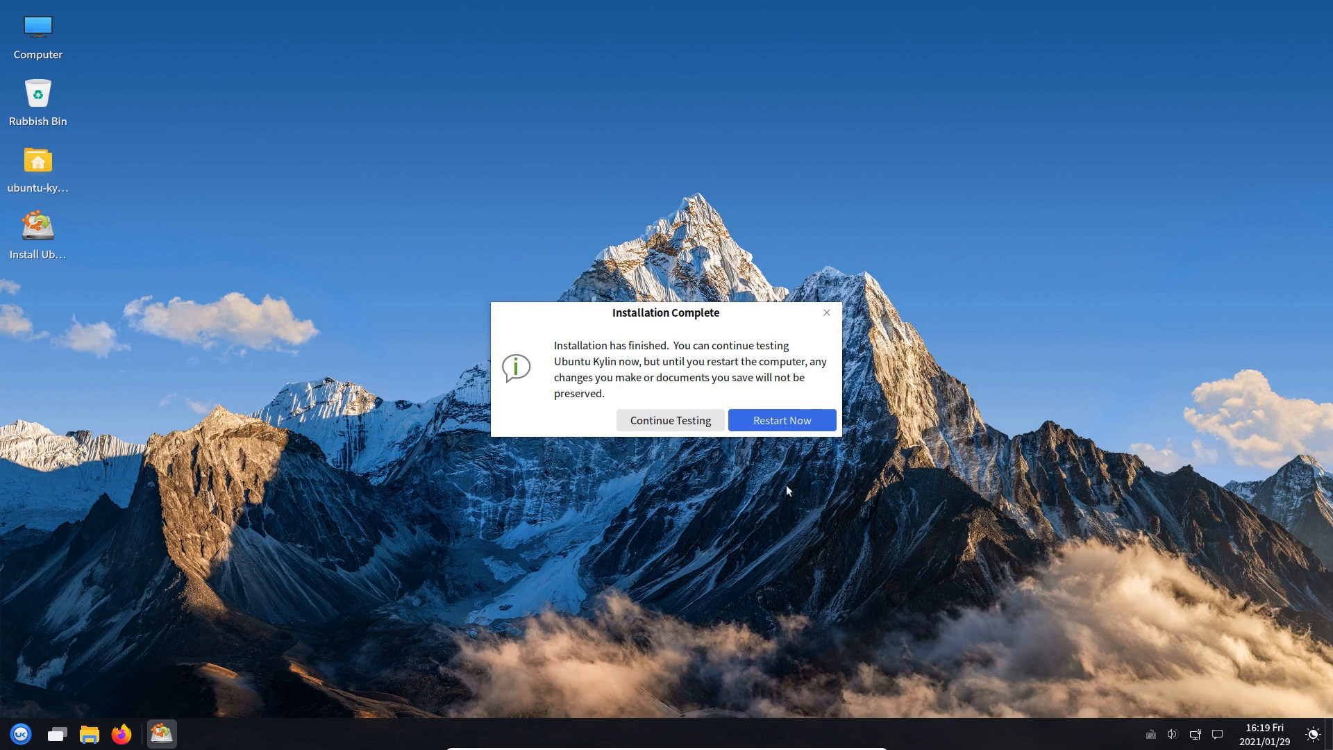
Choose Continue Testing once the Installation Complete notice appears
left_click(675, 424)
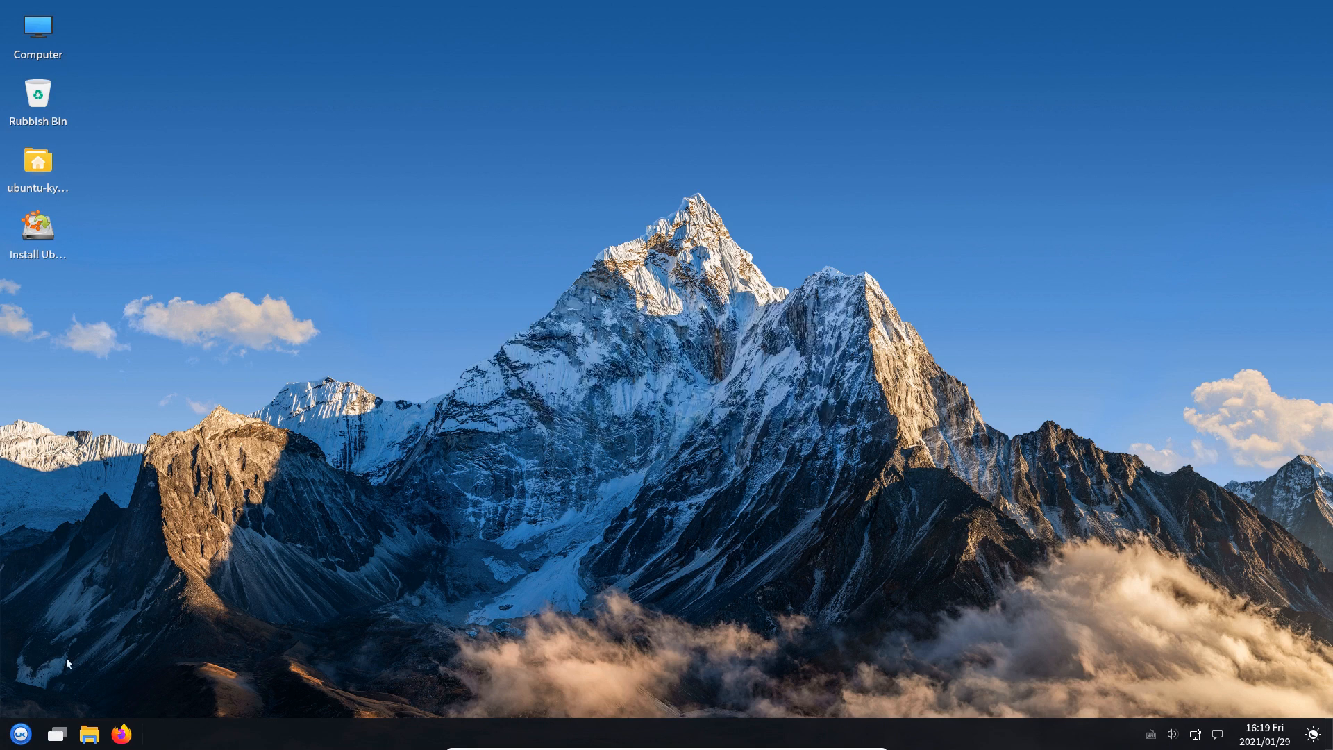
Shut down the live session from the start menu's power options
left_click(16, 729)
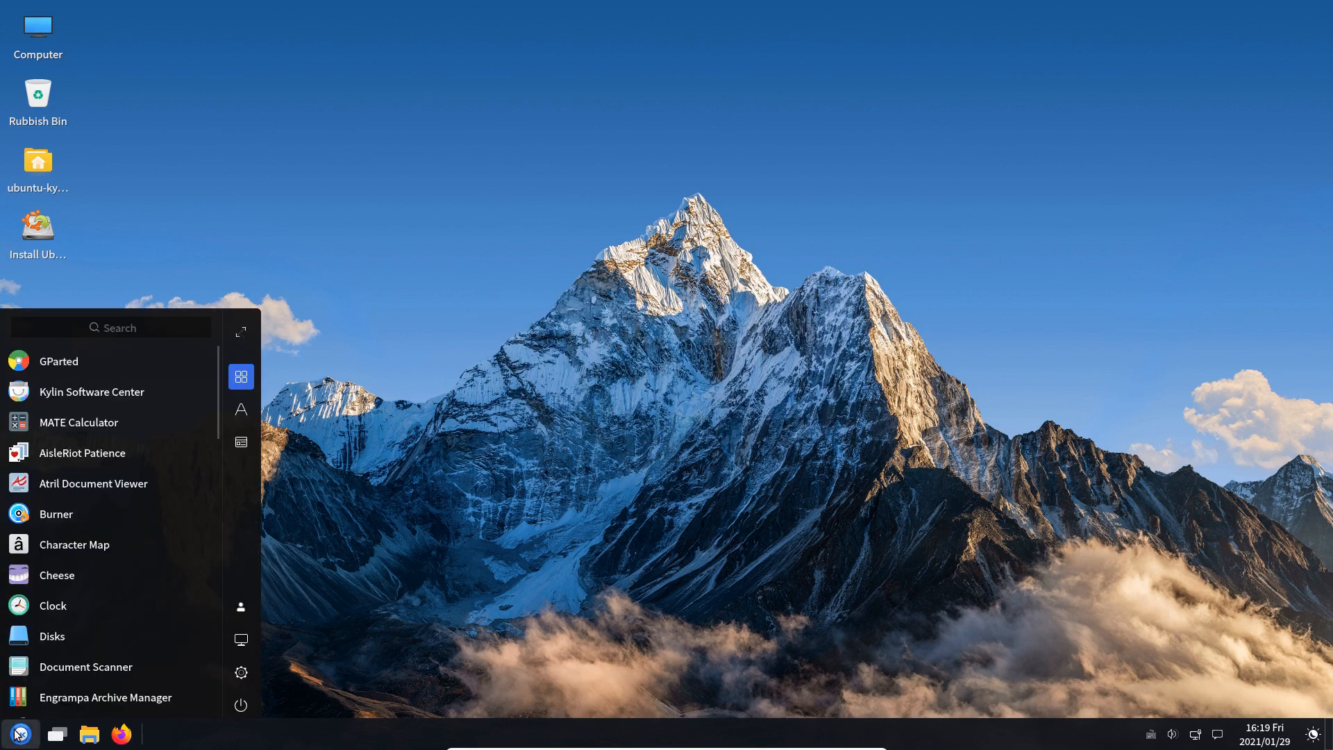
left_click(234, 705)
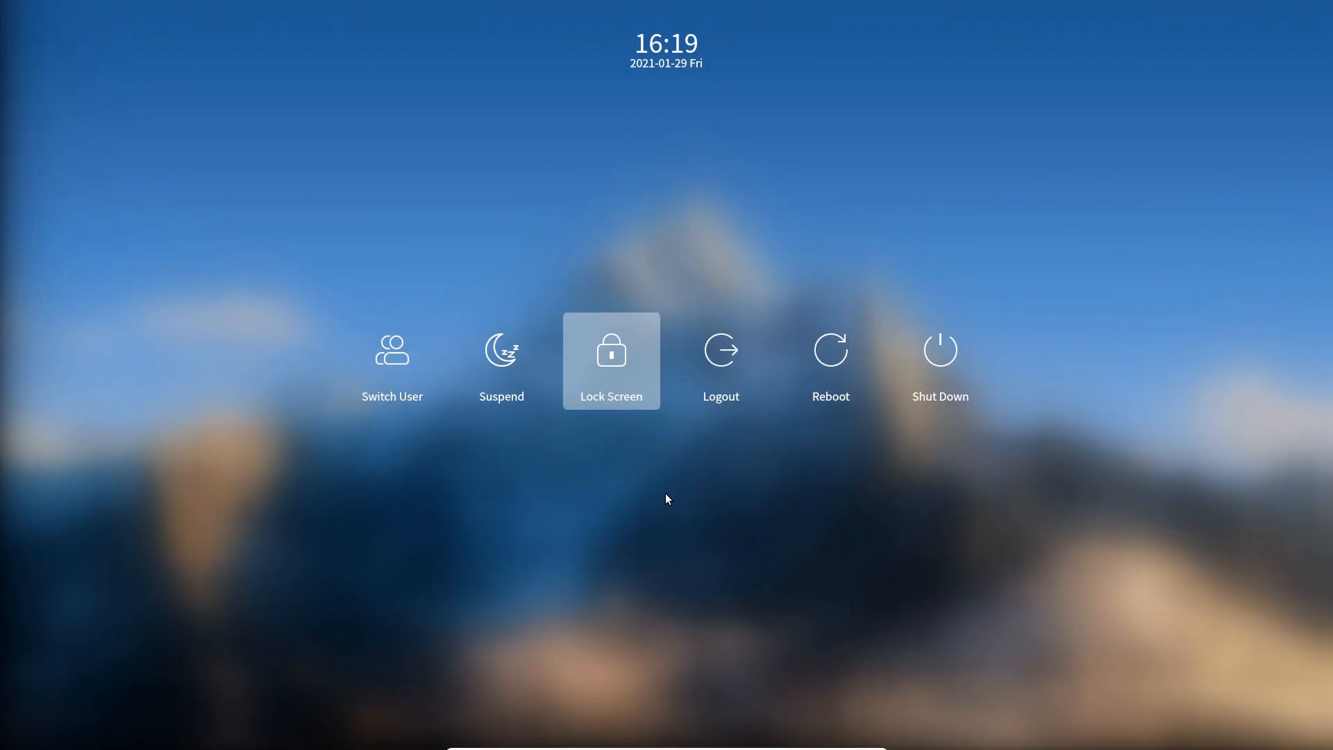
left_click(964, 357)
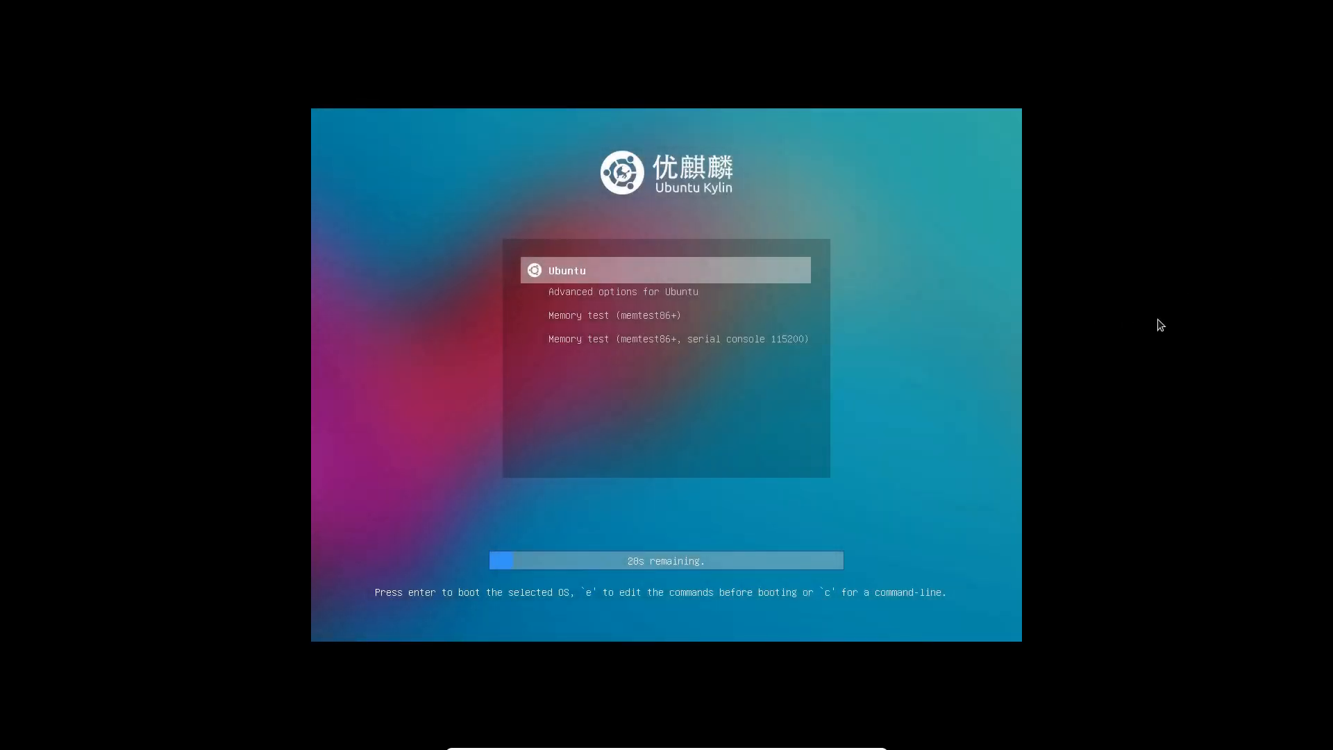
Browse the GRUB boot entries, then boot the installed Ubuntu entry
key("Down")
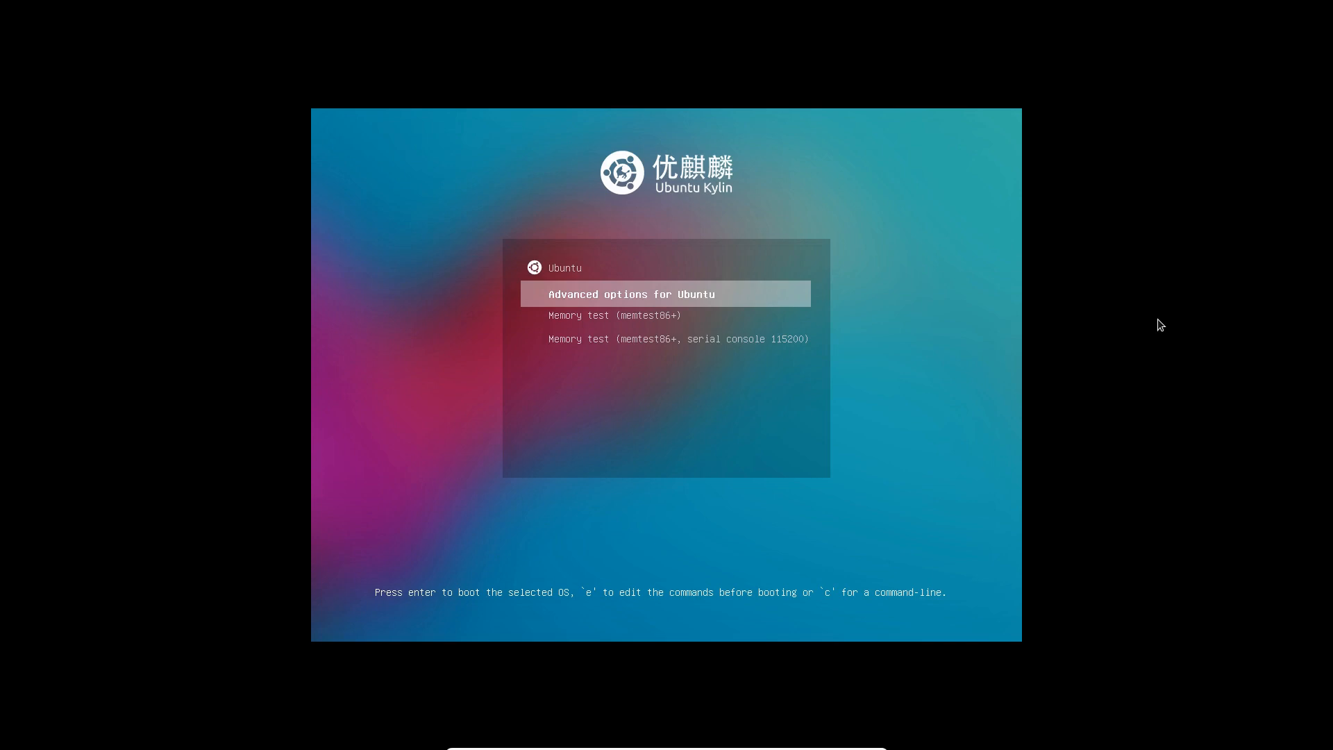
key("Down")
key("Down")
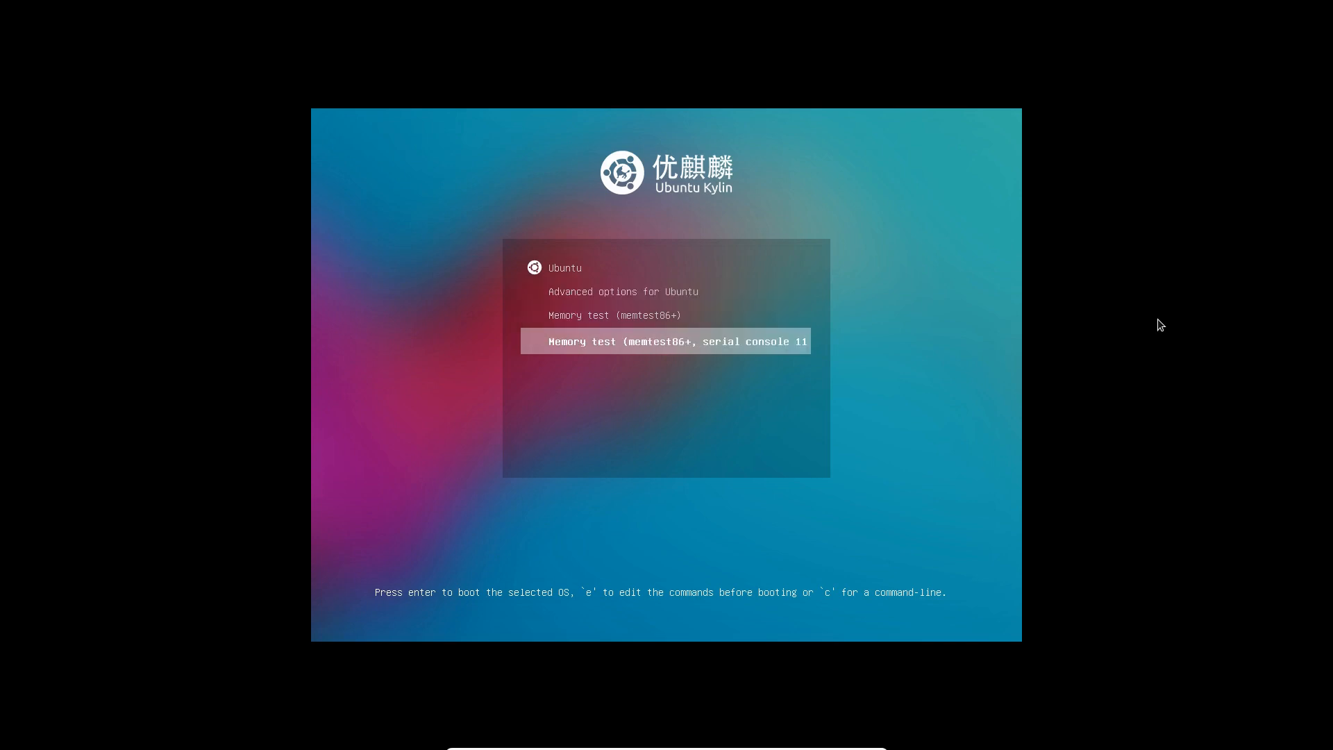
key("Up")
key("Up")
key("Up")
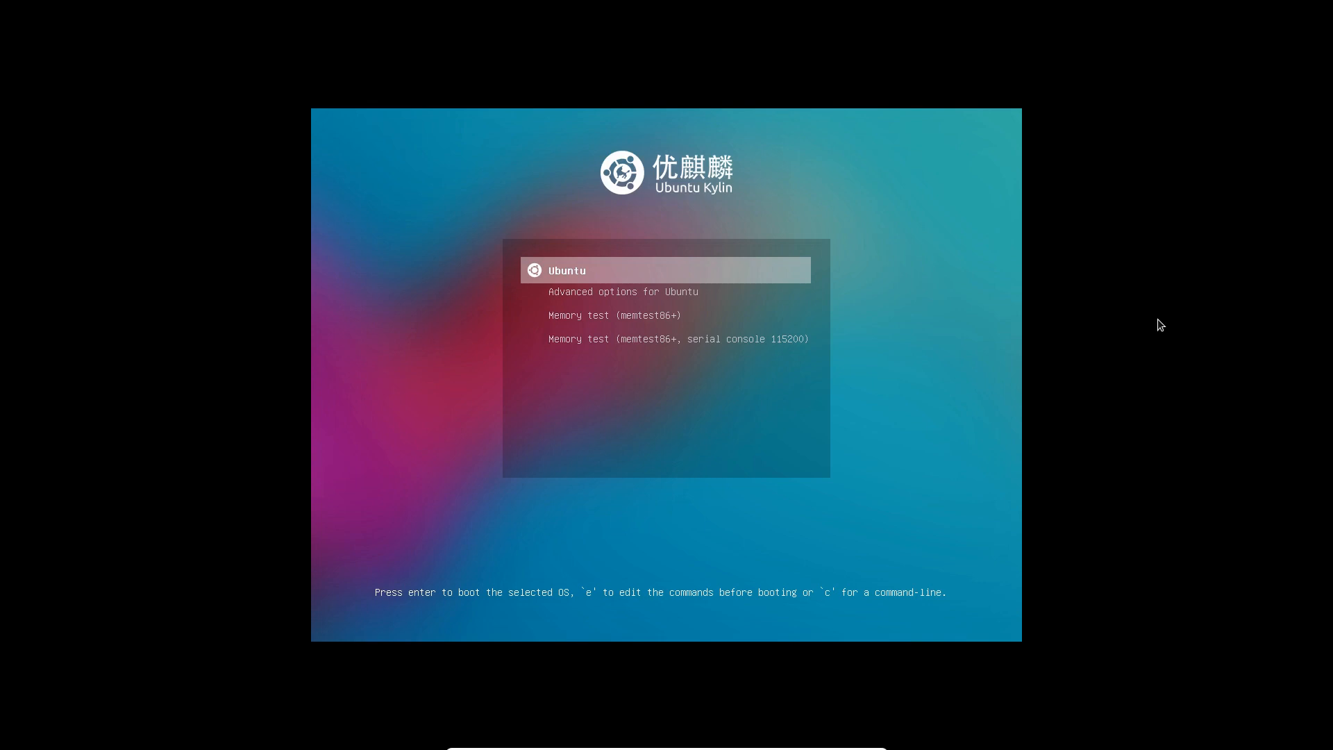
key("Return")
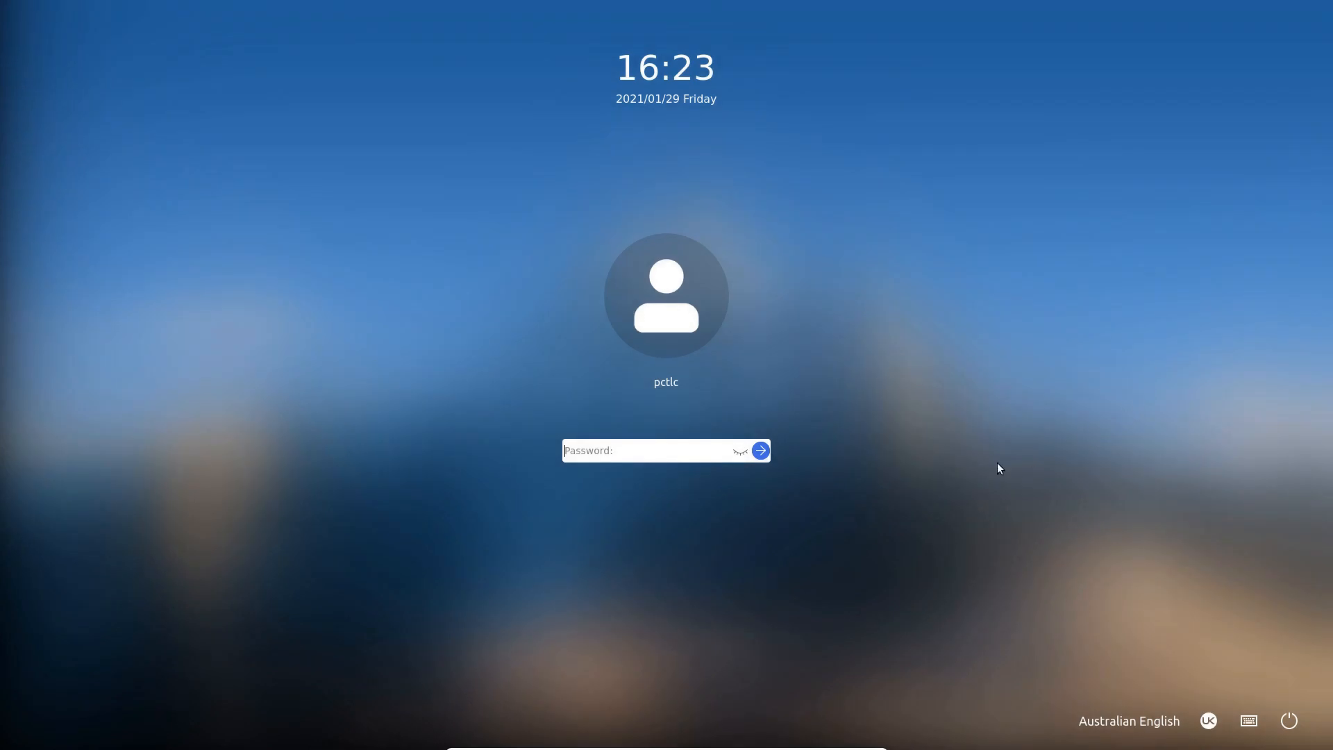
Log in by entering the user's password on the login screen
left_click(609, 451)
type("******")
key("Return")
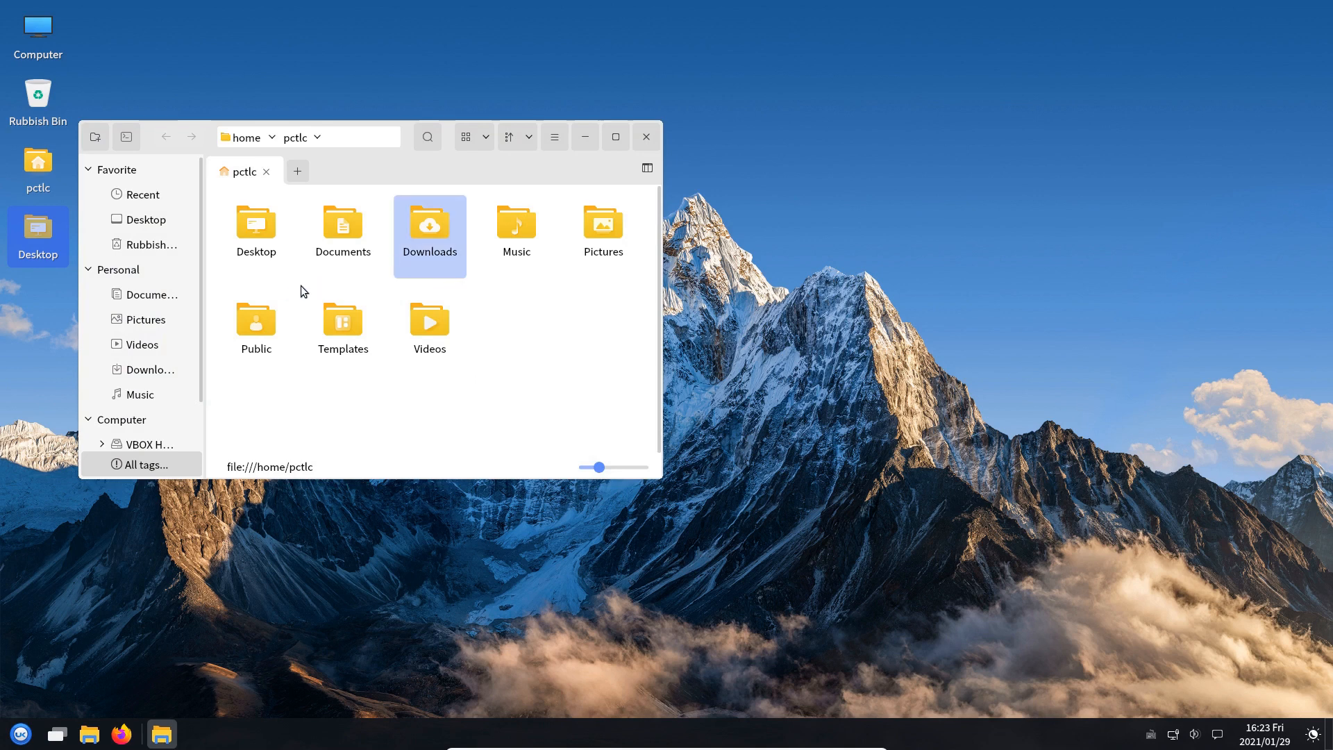
Dismiss the software update prompt
scroll(281, 286, "down", 1)
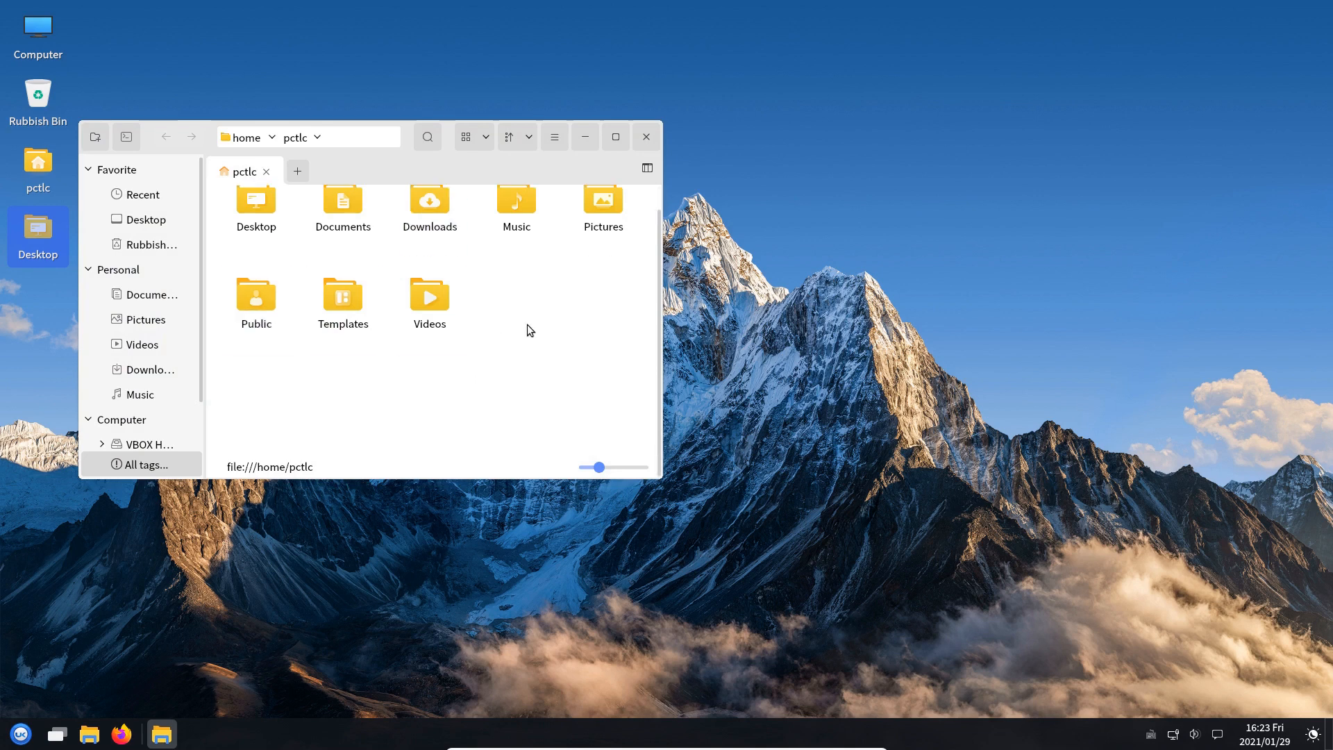
scroll(195, 312, "down", 2)
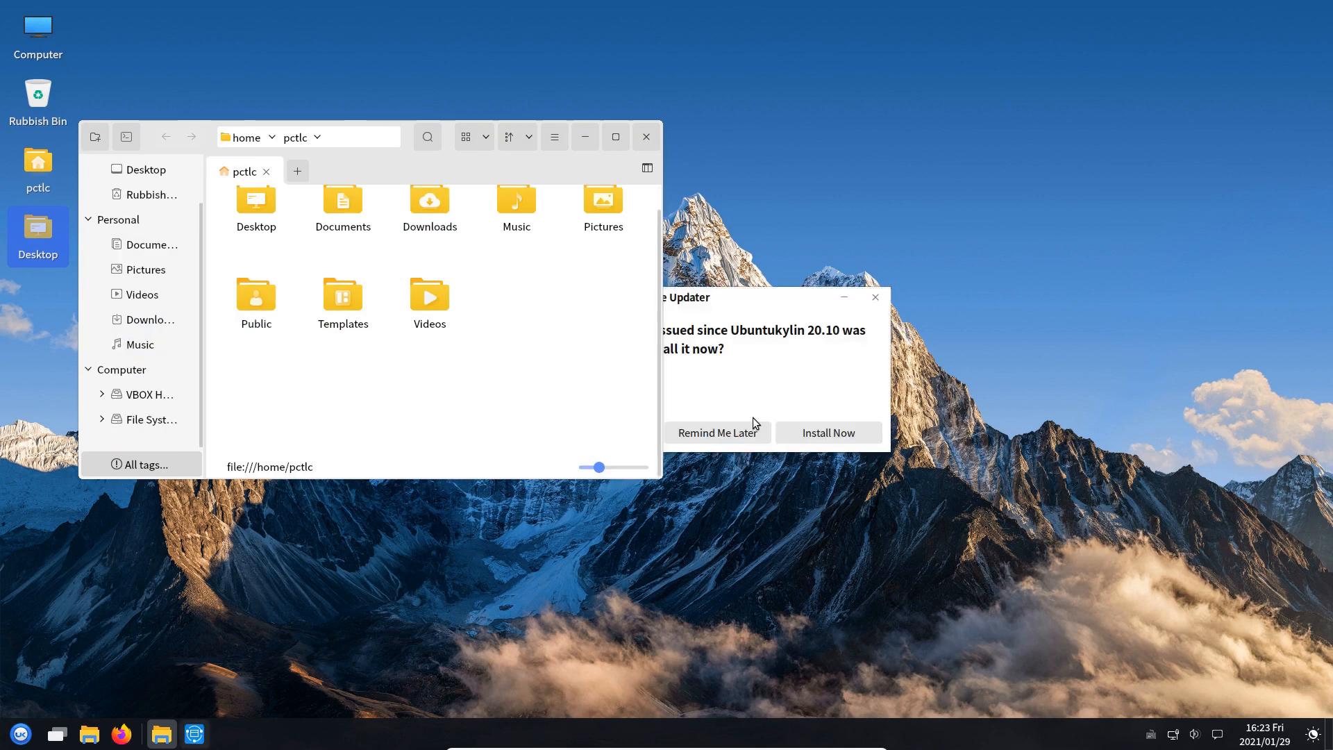
left_click(690, 442)
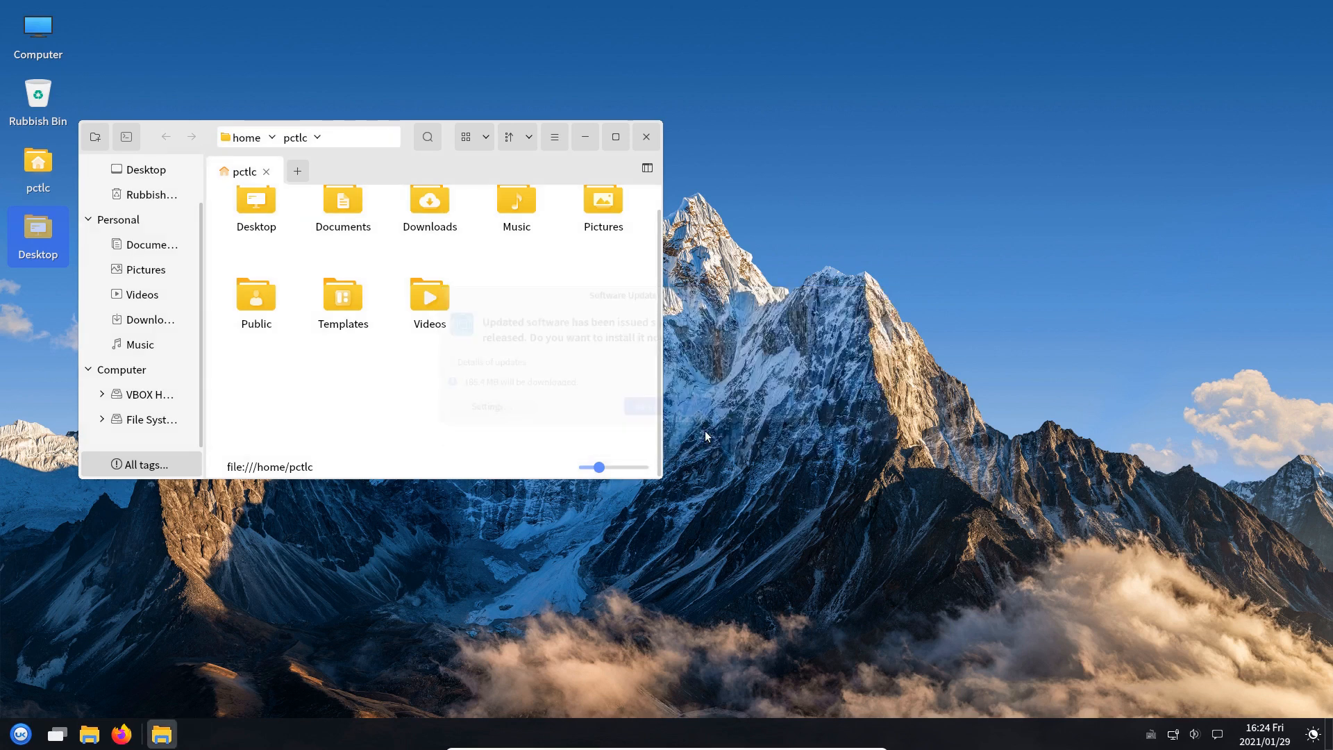
Open Computer > Windows Network twice, find it empty, then close and reopen the file manager
left_click(101, 426)
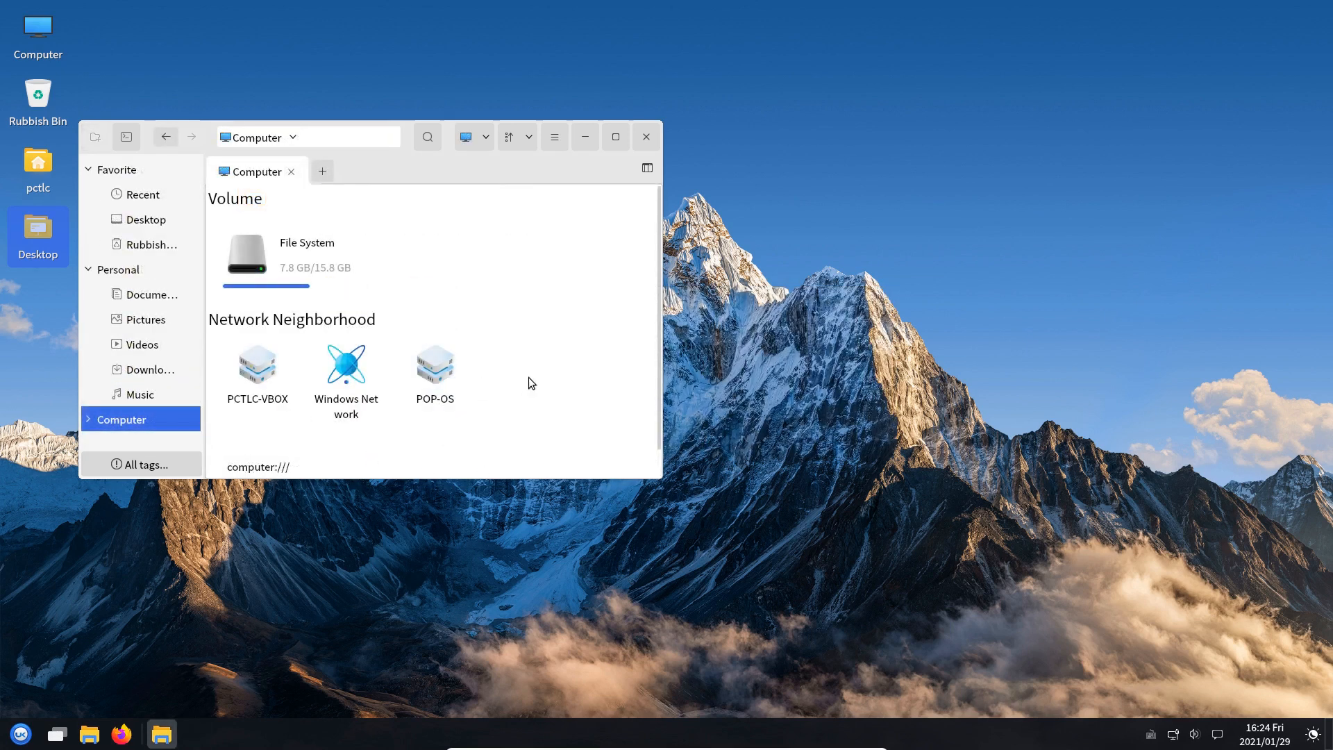
scroll(342, 361, "down", 2)
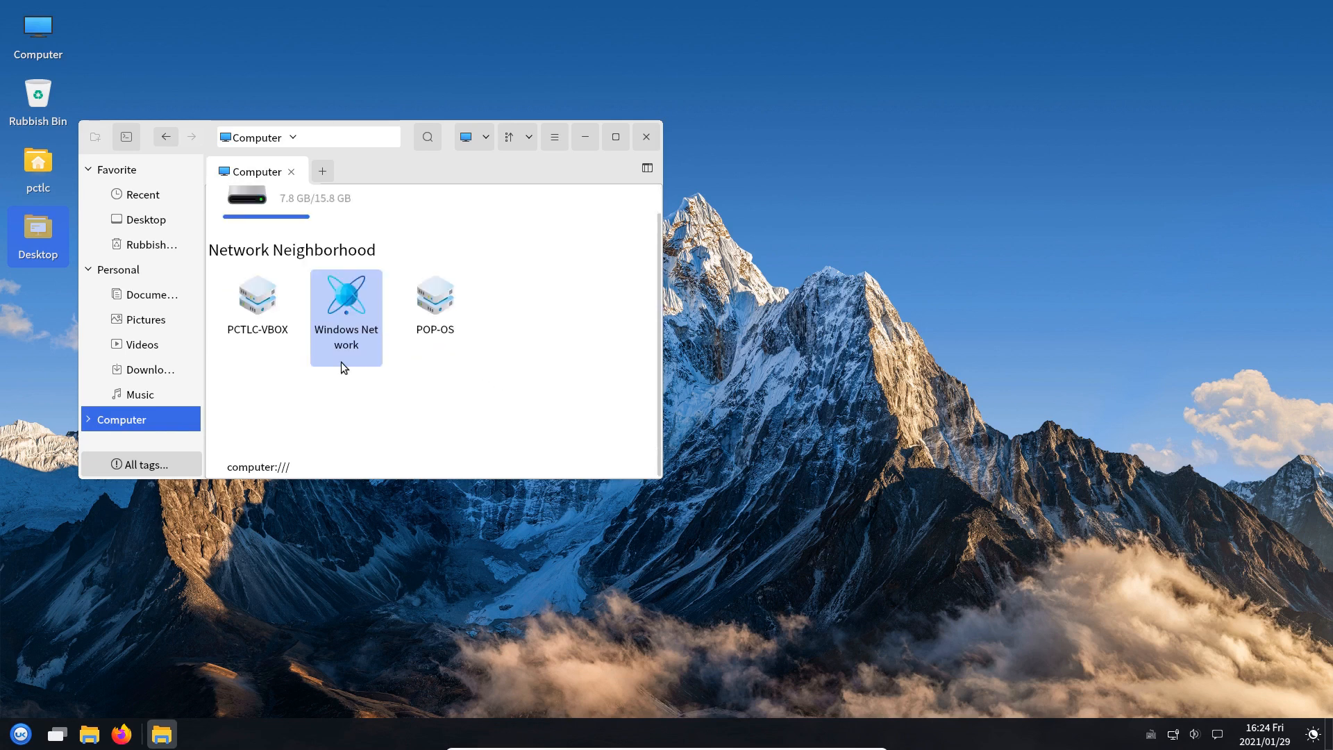
double_click(354, 305)
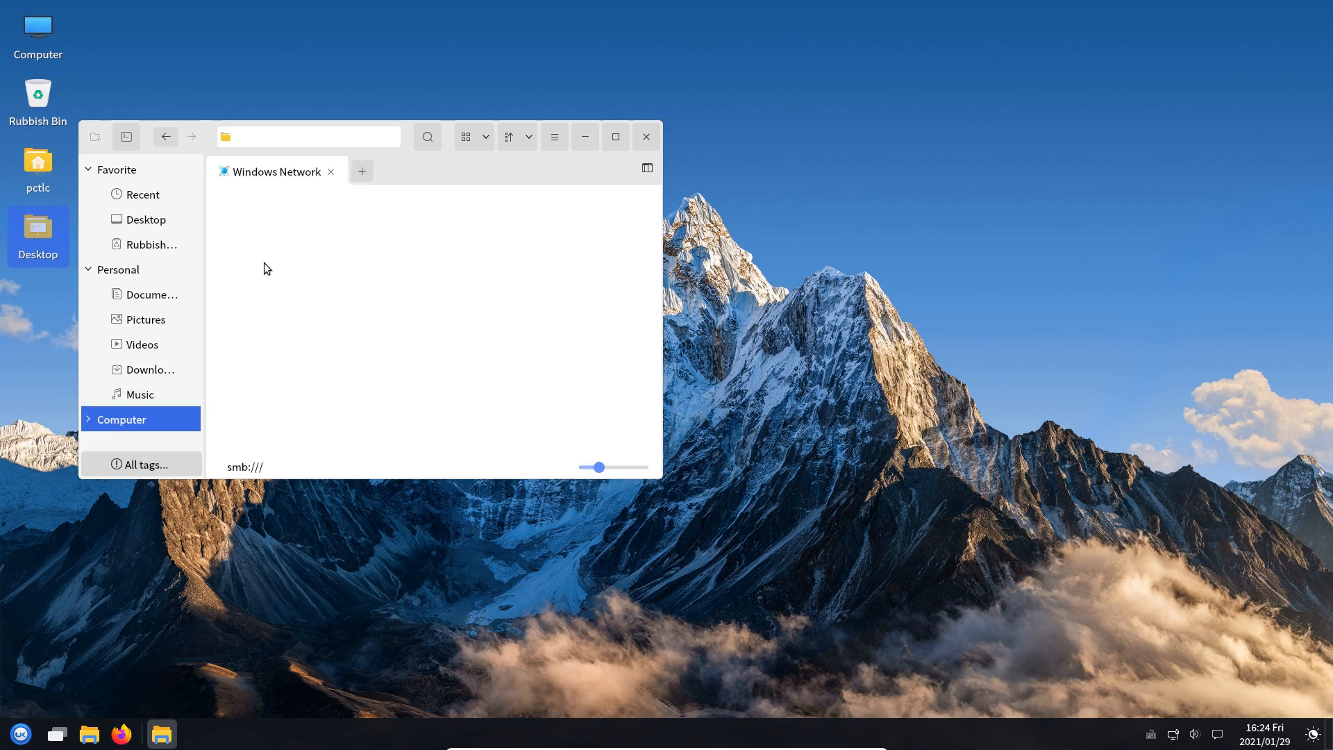
left_click(166, 137)
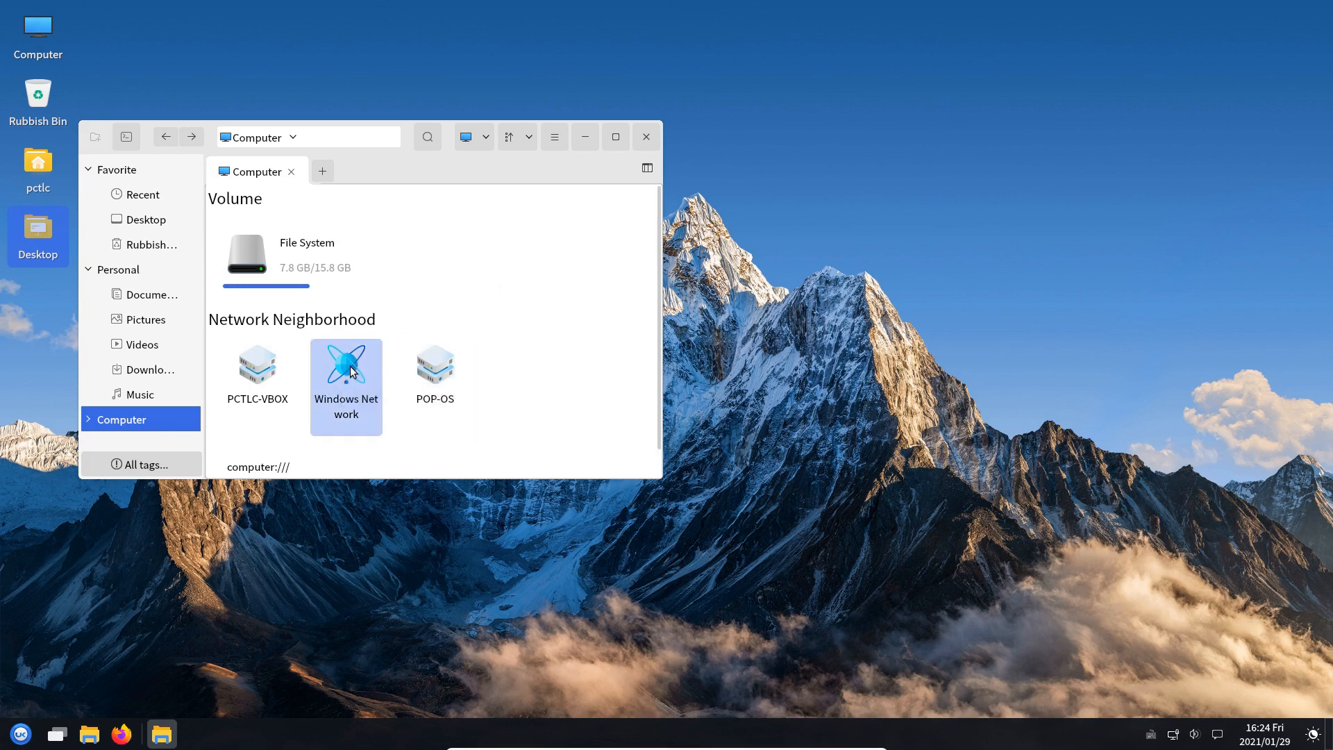
double_click(361, 406)
right_click(540, 291)
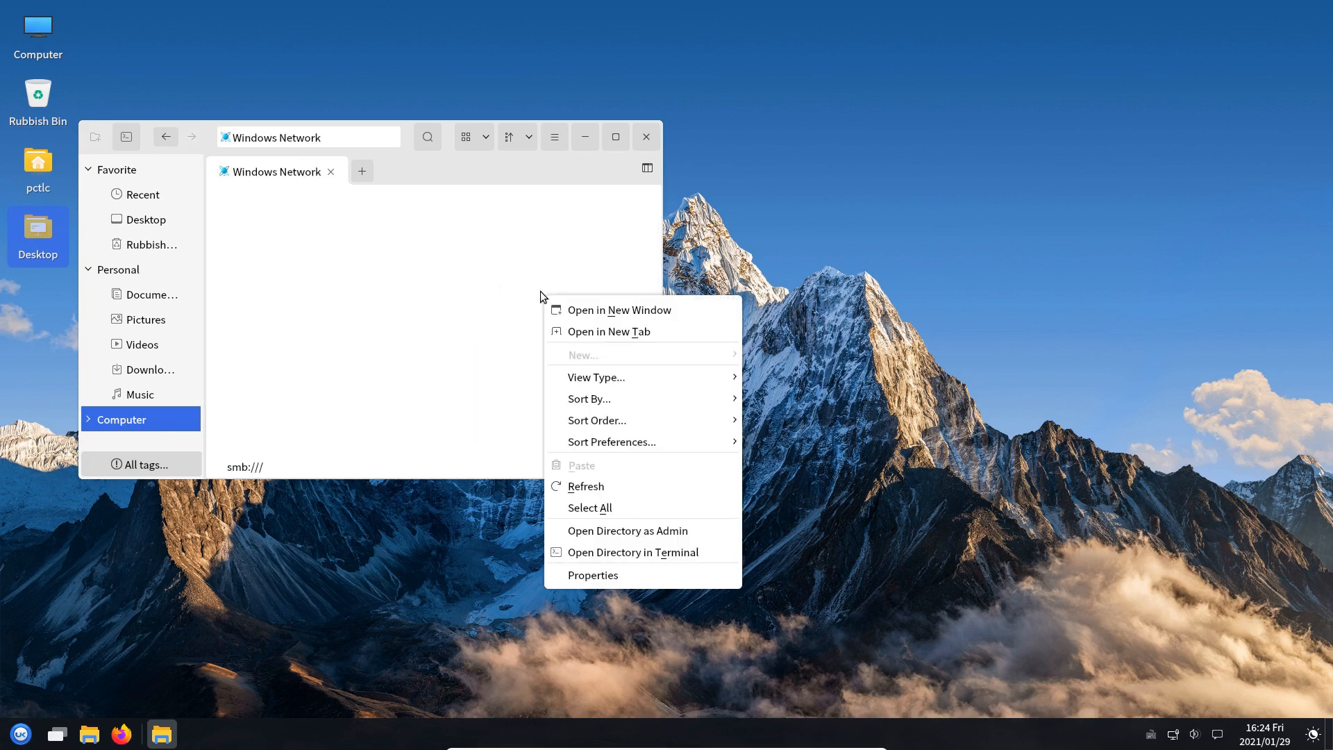
left_click(359, 259)
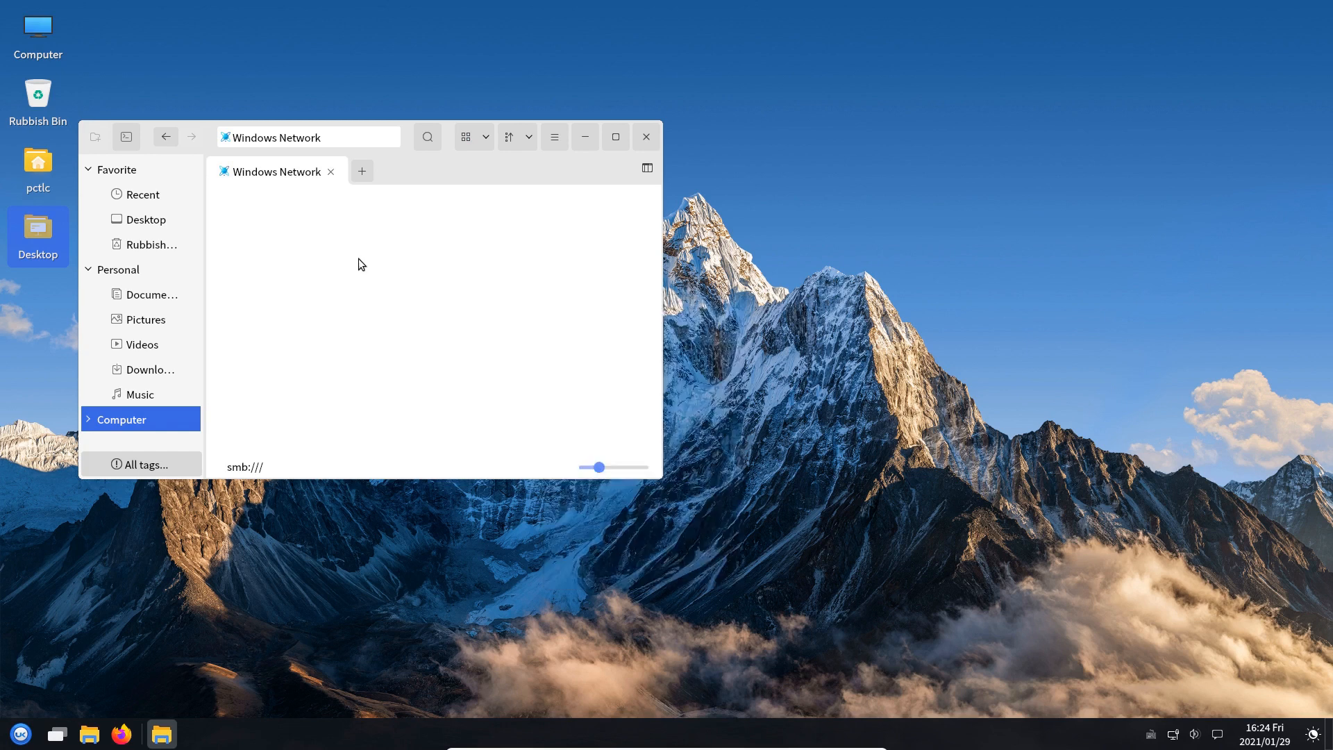
left_click(642, 140)
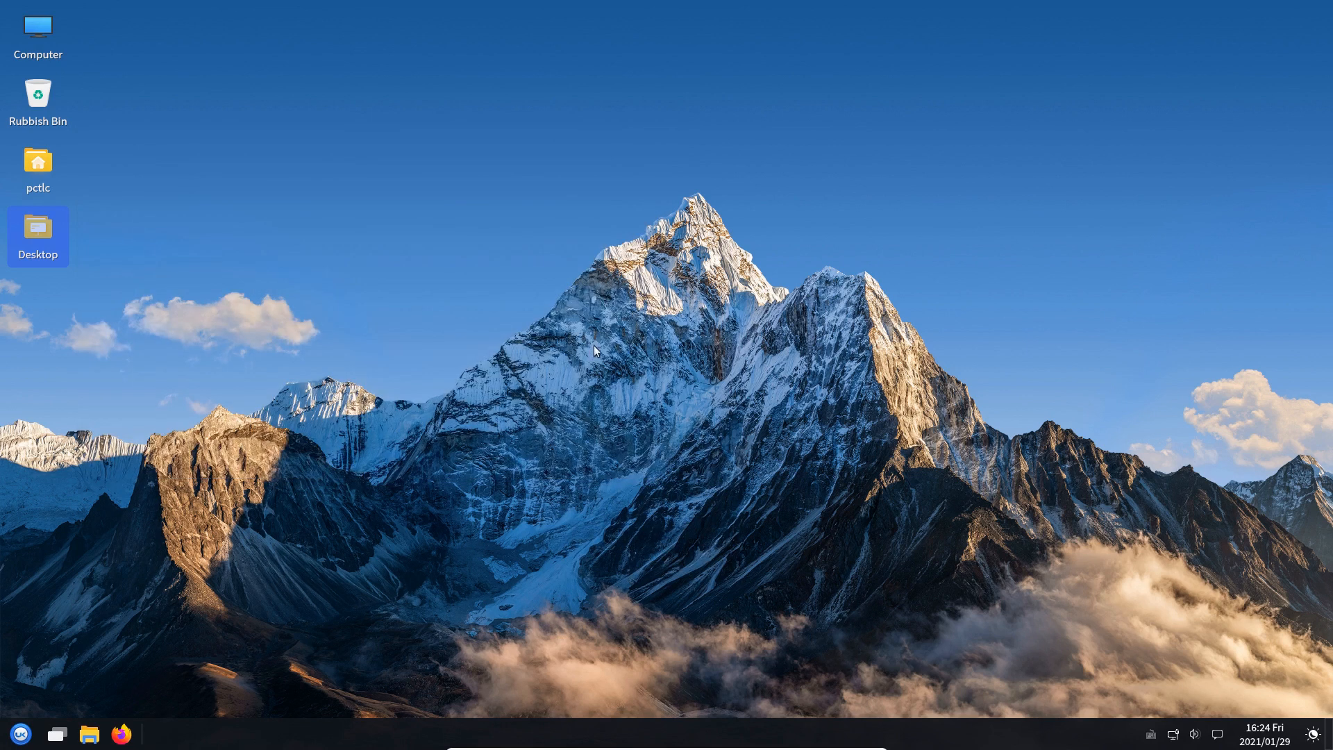
left_click(89, 737)
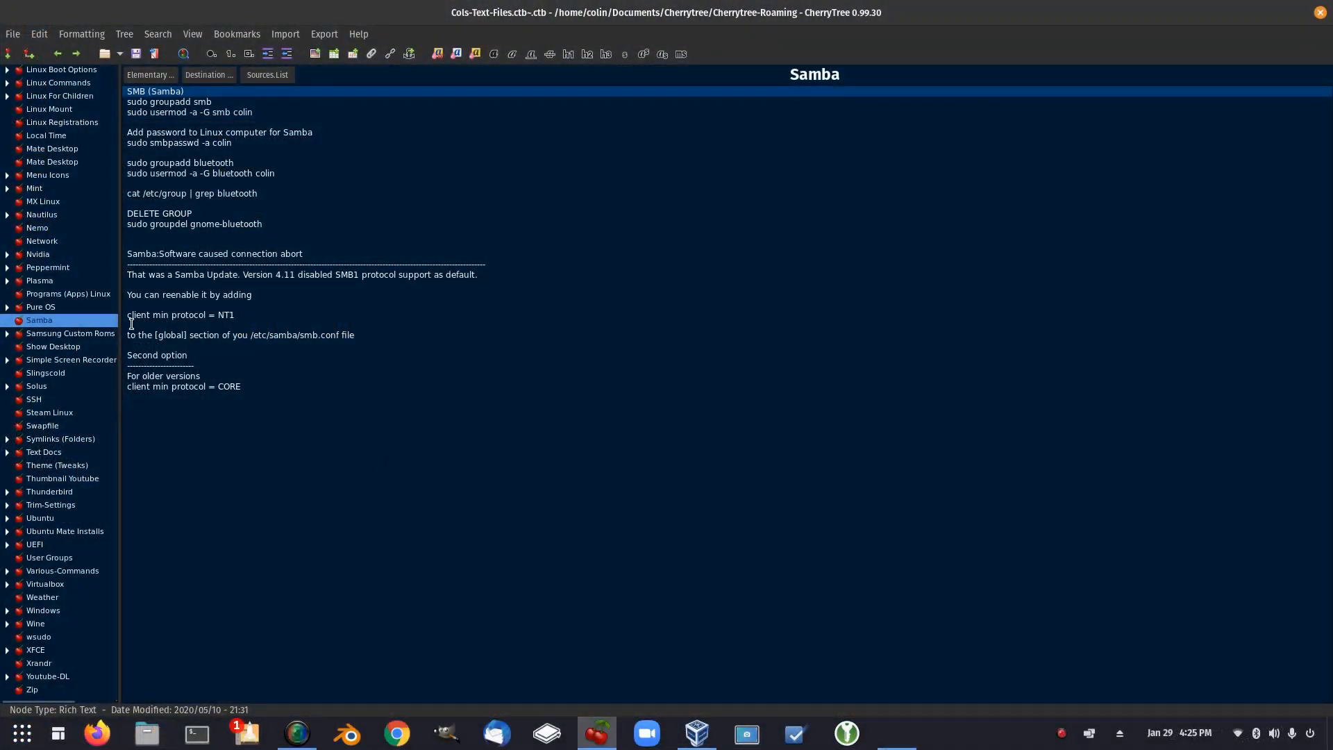
Select the 'client min protocol = NT1' line, then the 'client min protocol = CORE' line
left_click_drag(129, 314, 246, 318)
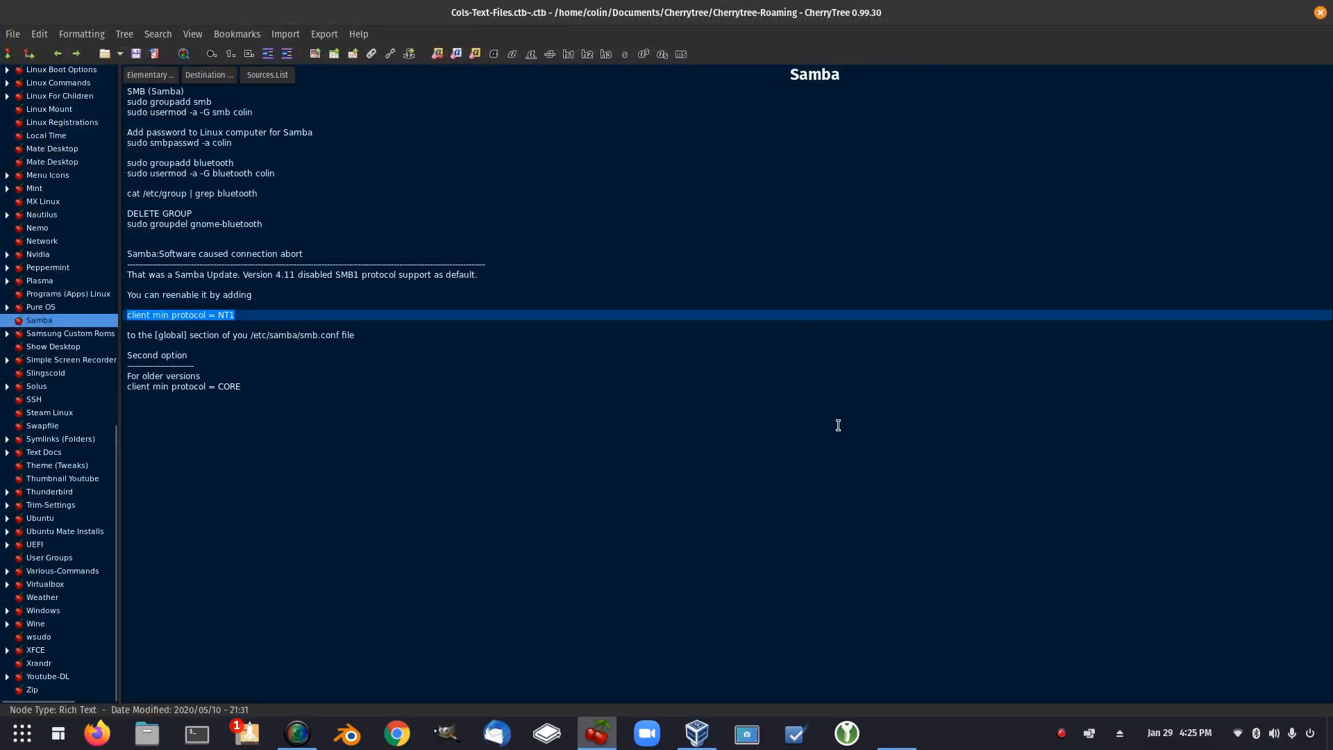
left_click_drag(132, 387, 241, 387)
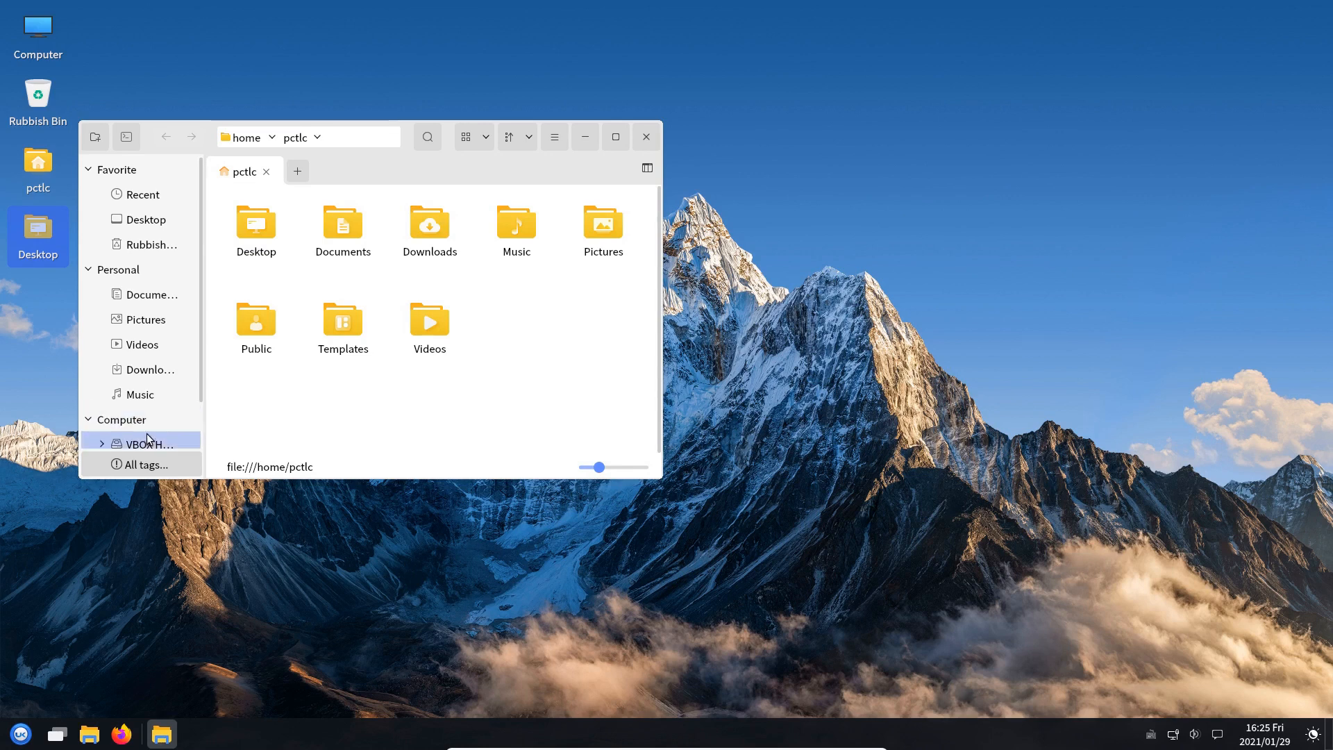
Go from the File System root into the etc folder, after a detour into usr
scroll(147, 441, "down", 1)
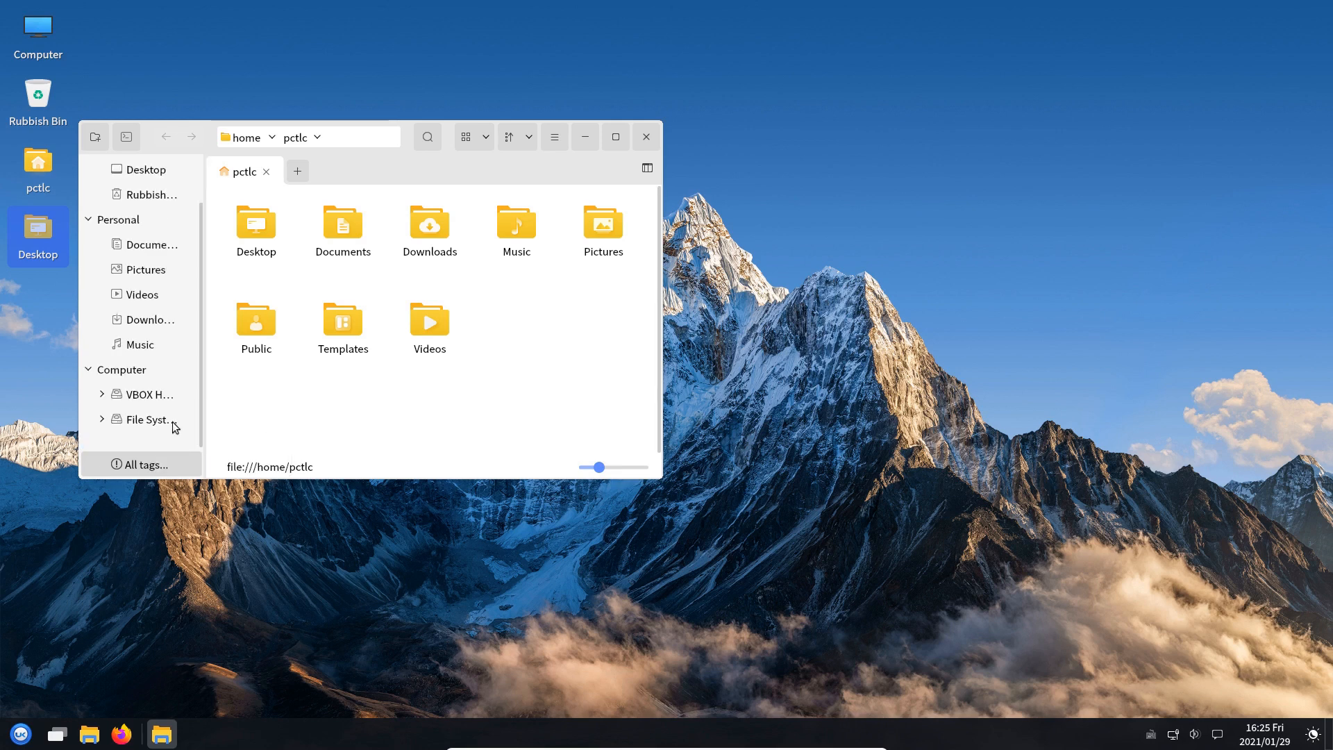
left_click(141, 420)
scroll(432, 390, "down", 3)
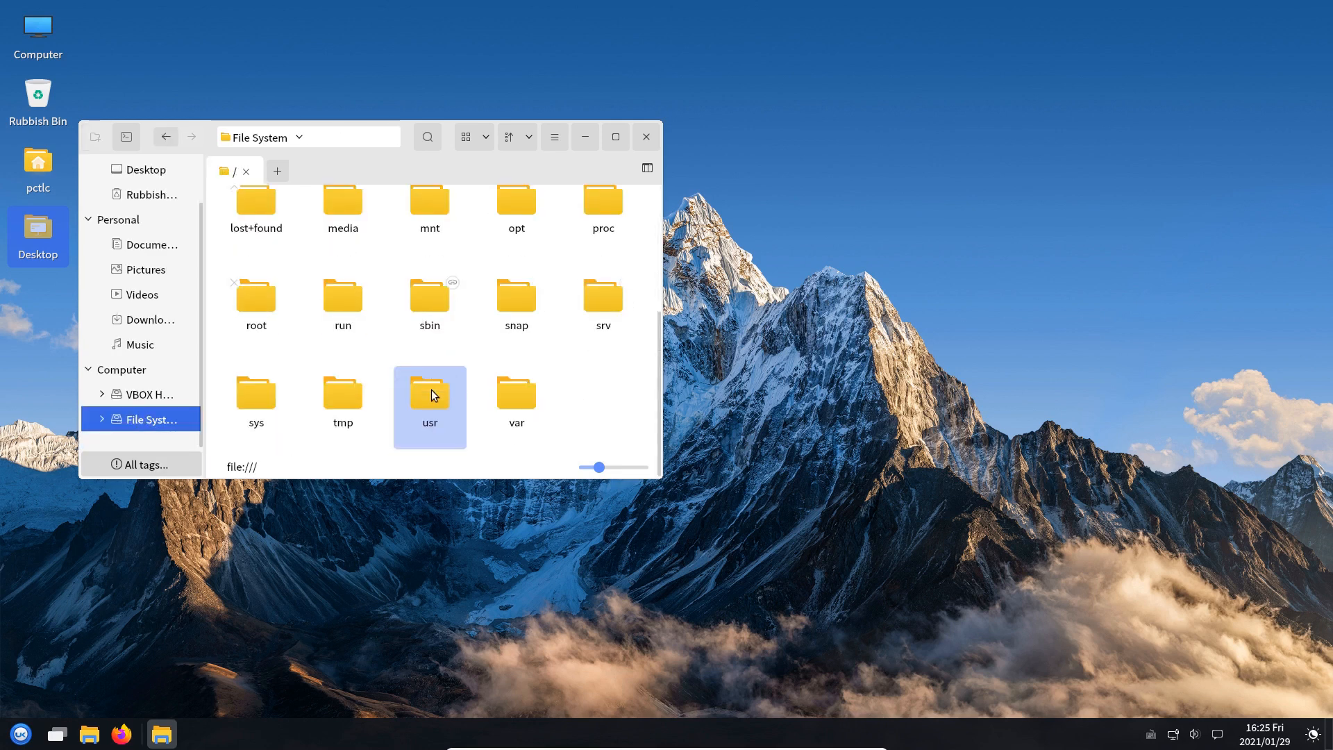
double_click(445, 411)
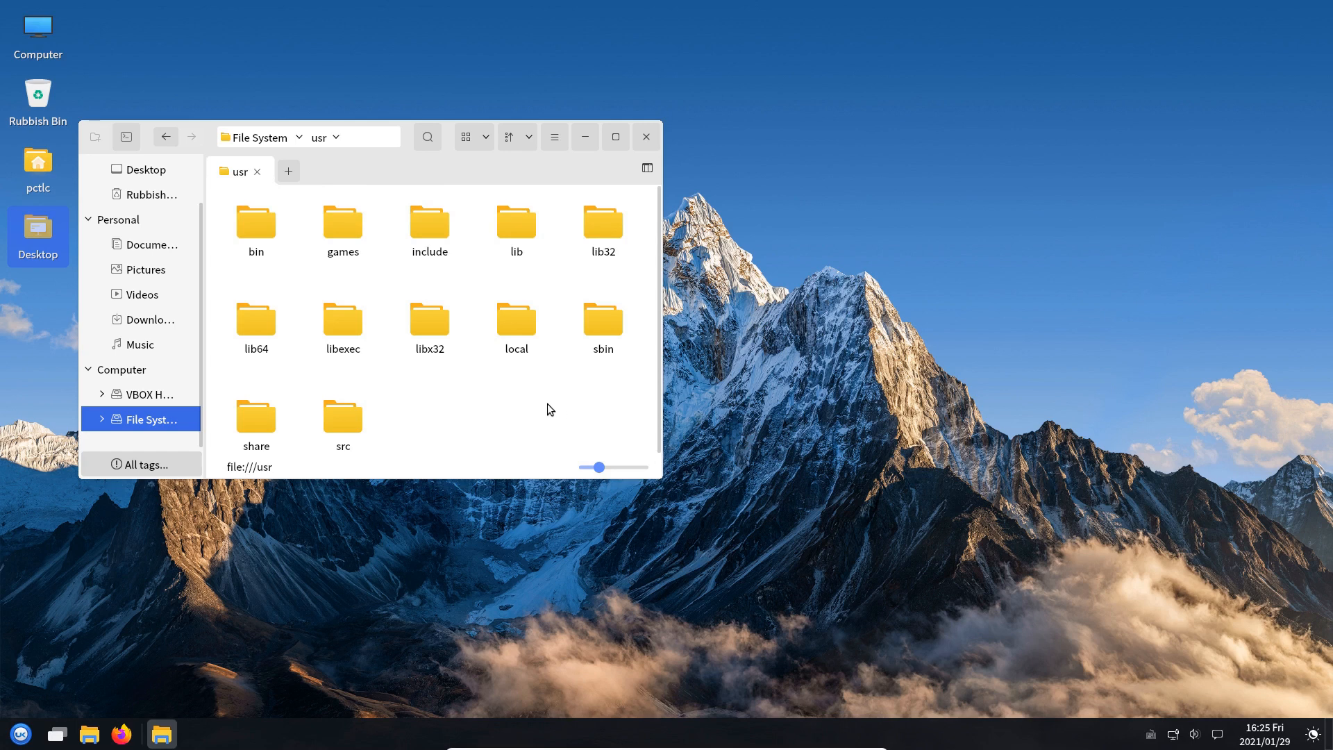
left_click(265, 144)
left_click(604, 229)
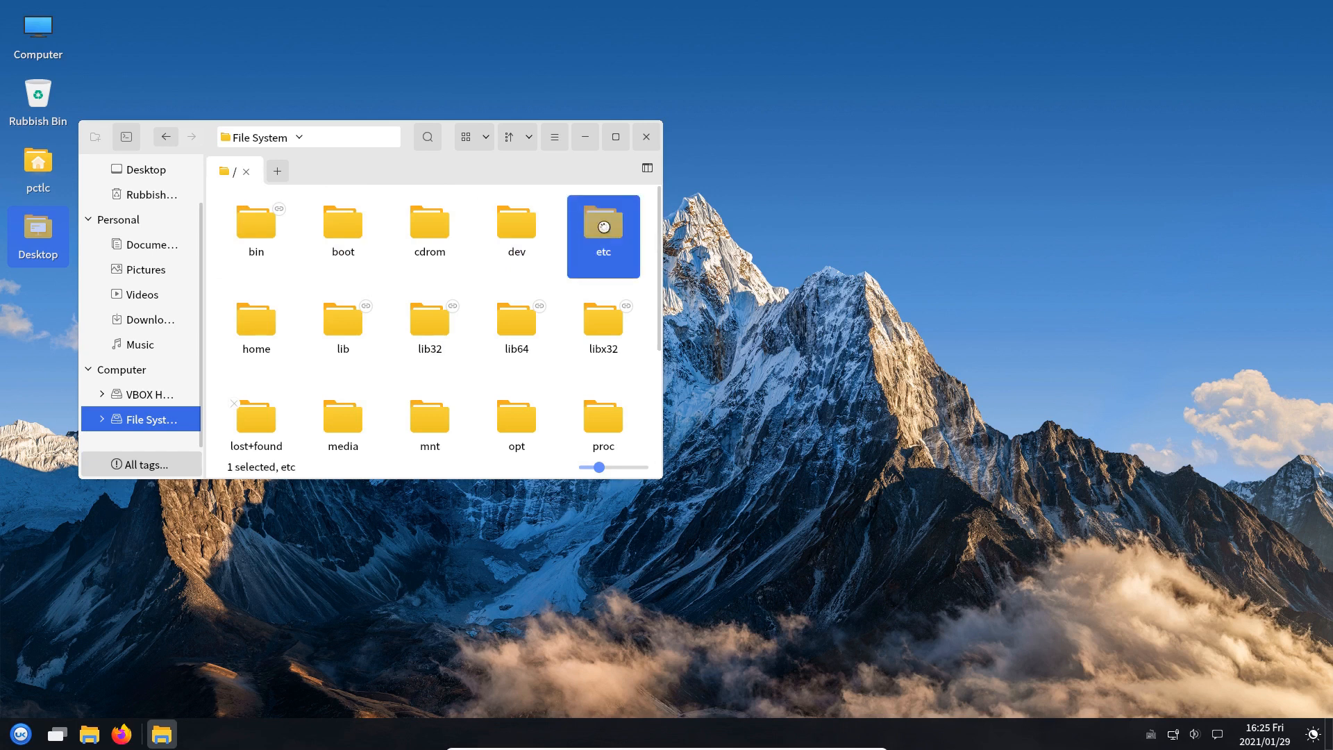
double_click(604, 227)
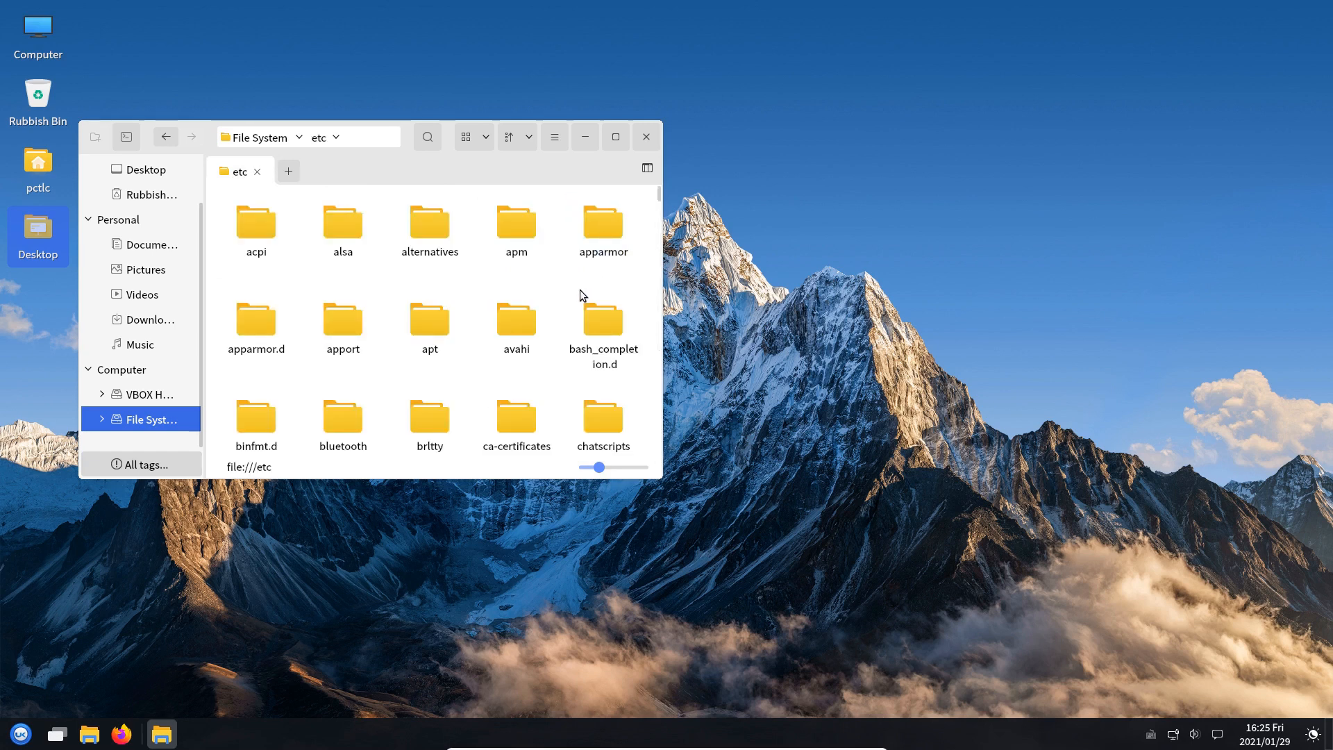
Open /etc/samba/smb.conf in Pluma, then close it
scroll(580, 290, "down", 4)
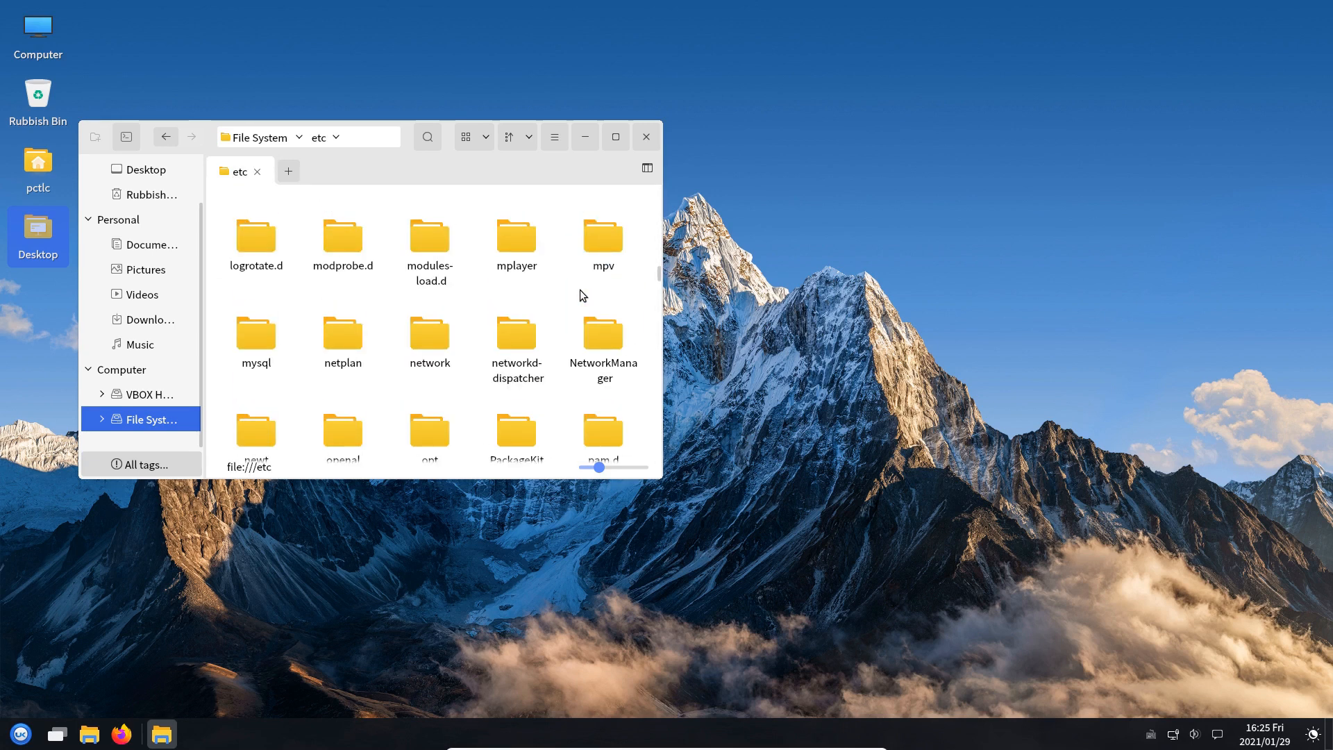
key("s")
double_click(615, 444)
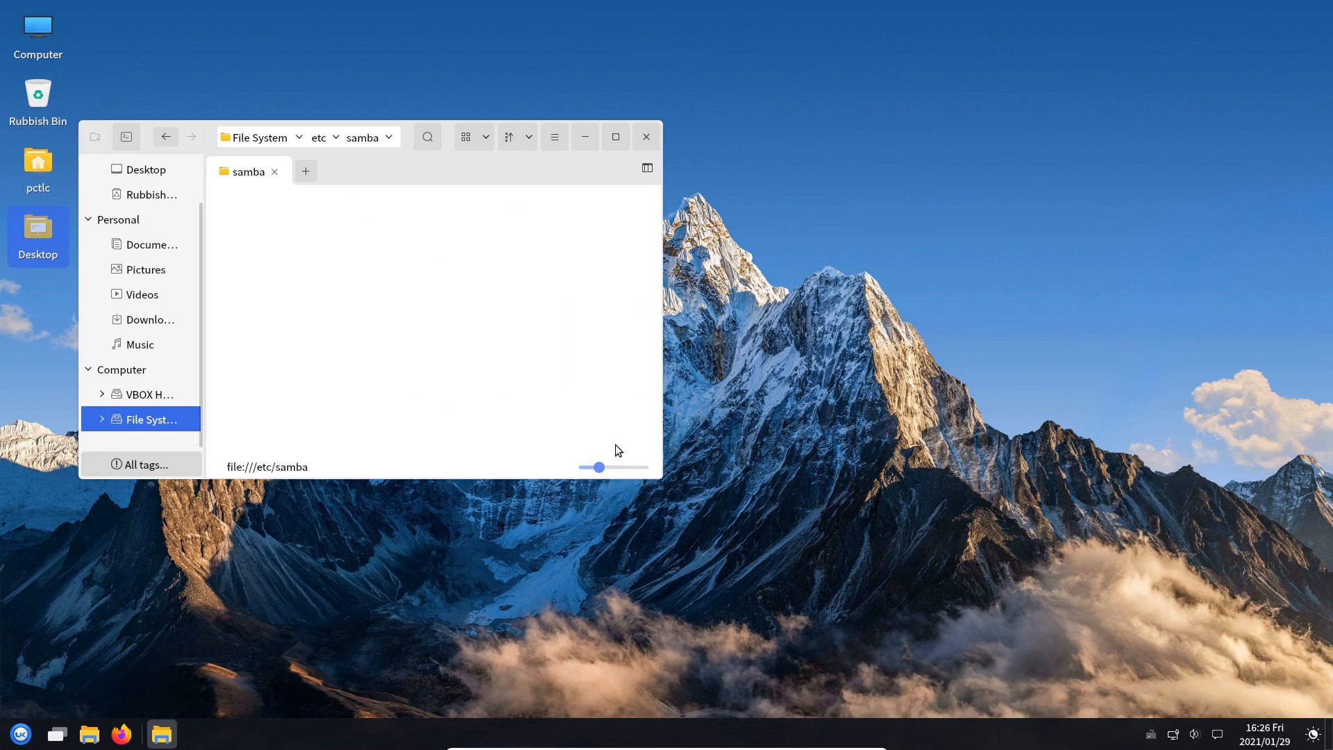
left_click(427, 241)
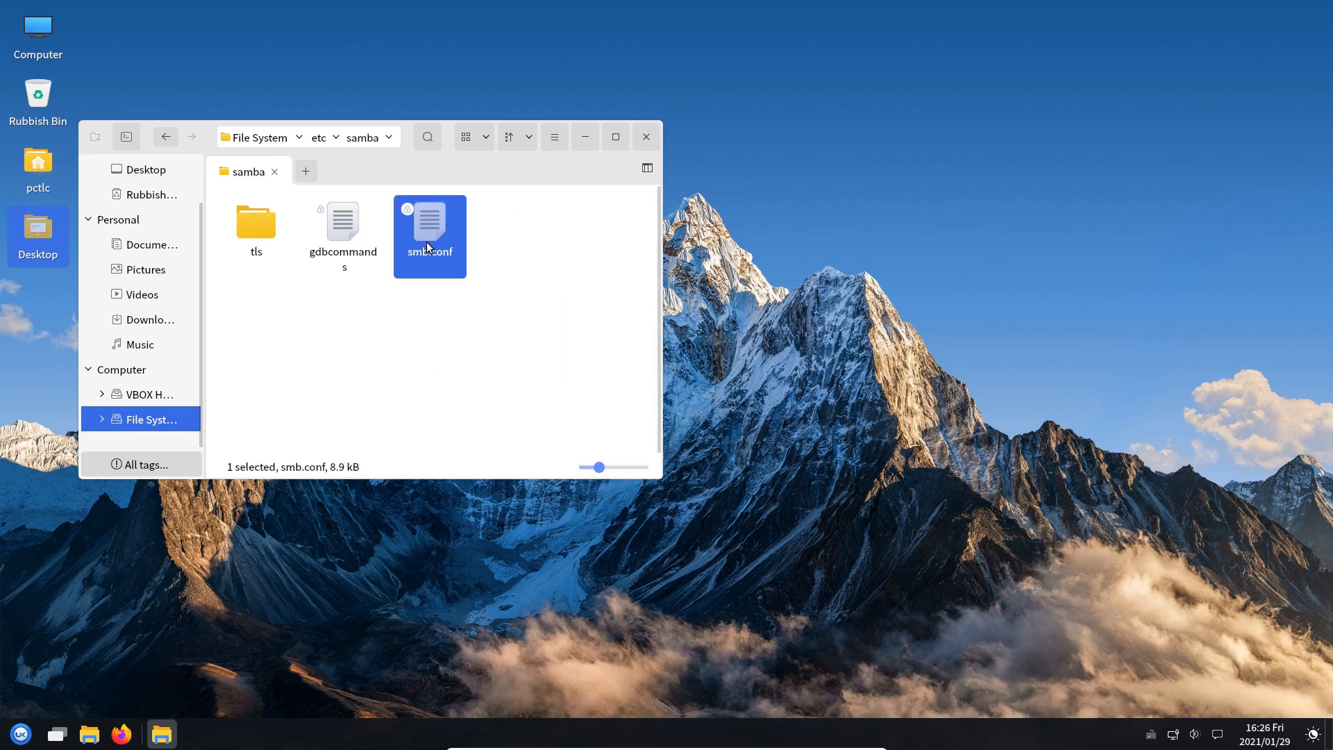
double_click(426, 242)
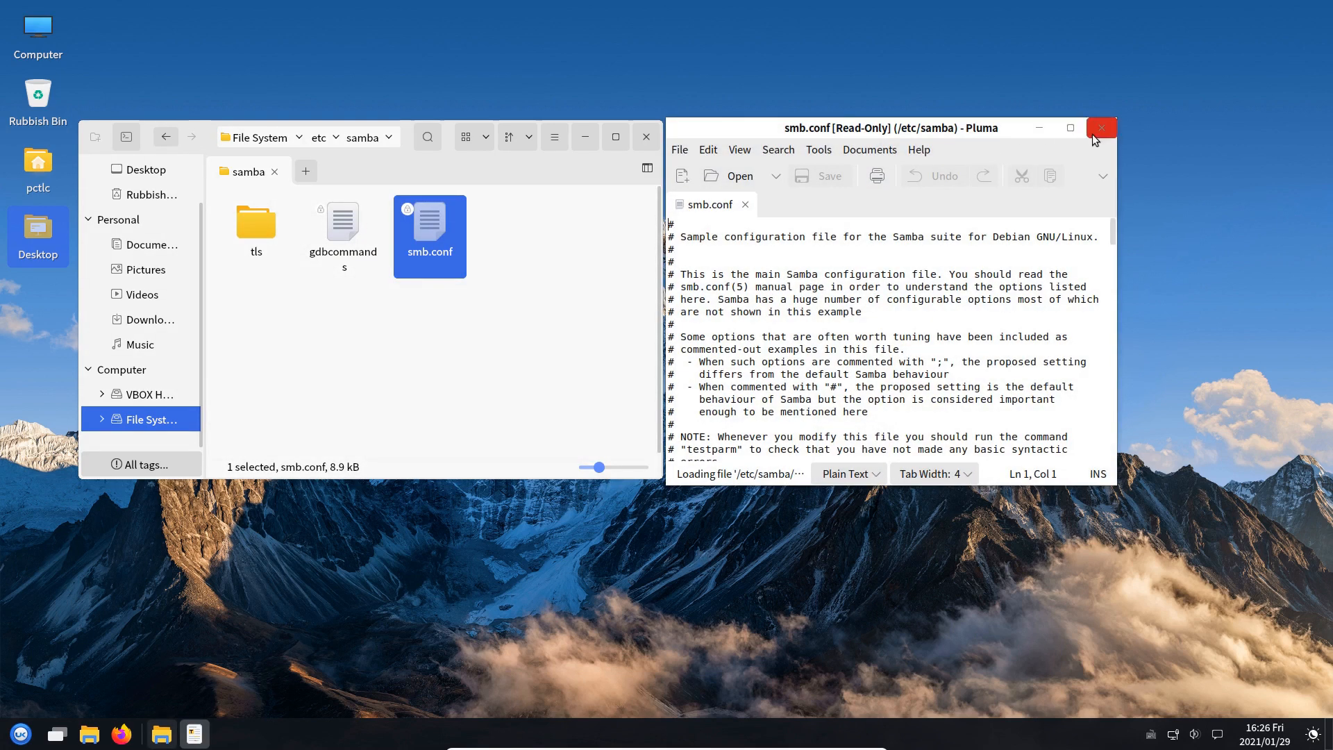
left_click(1095, 136)
Return to /etc and scroll through its folder list
left_click(320, 143)
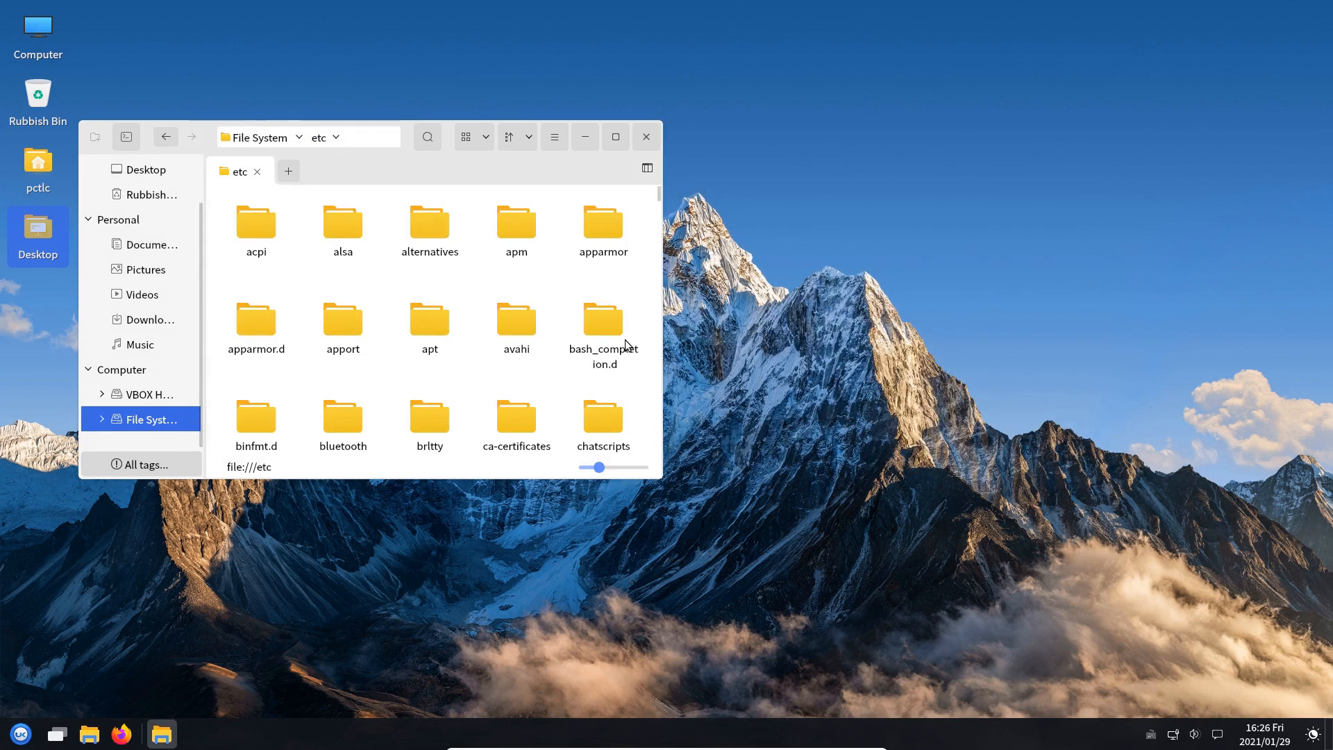
scroll(544, 368, "down", 5)
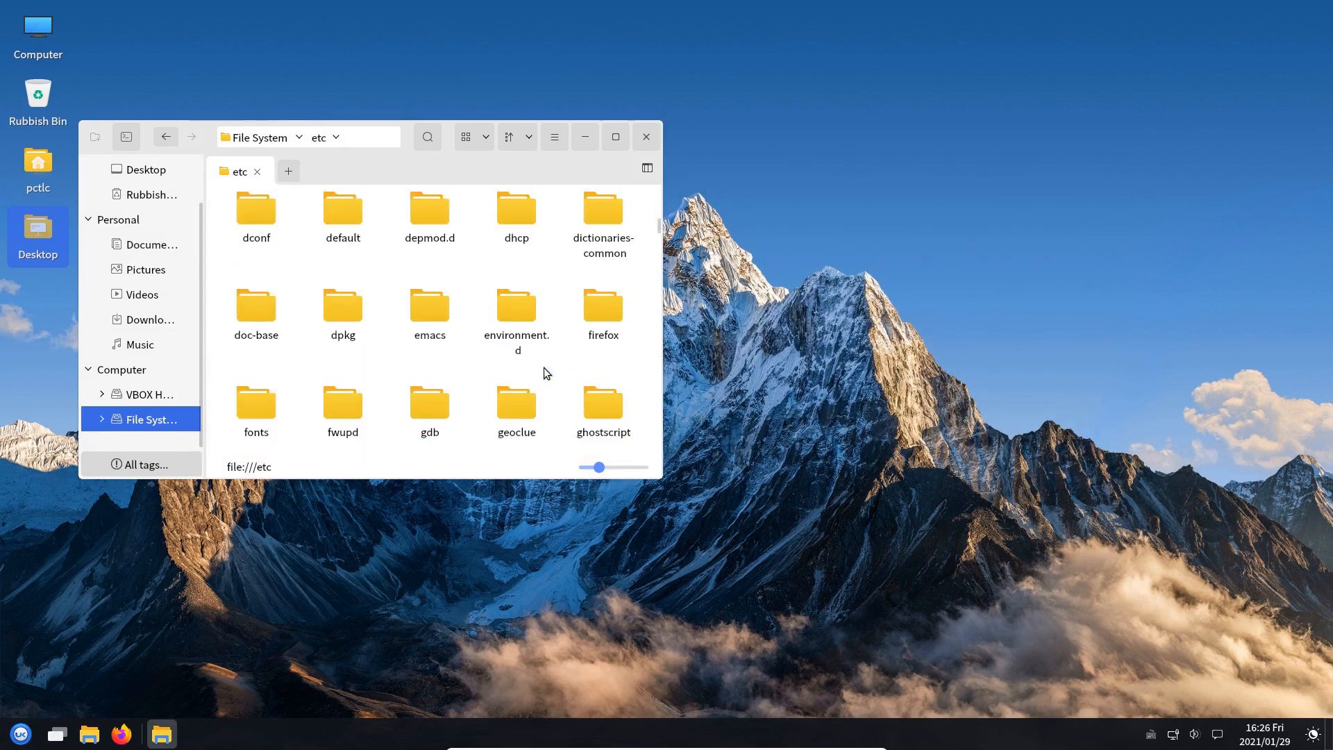
scroll(544, 368, "down", 15)
scroll(544, 368, "up", 10)
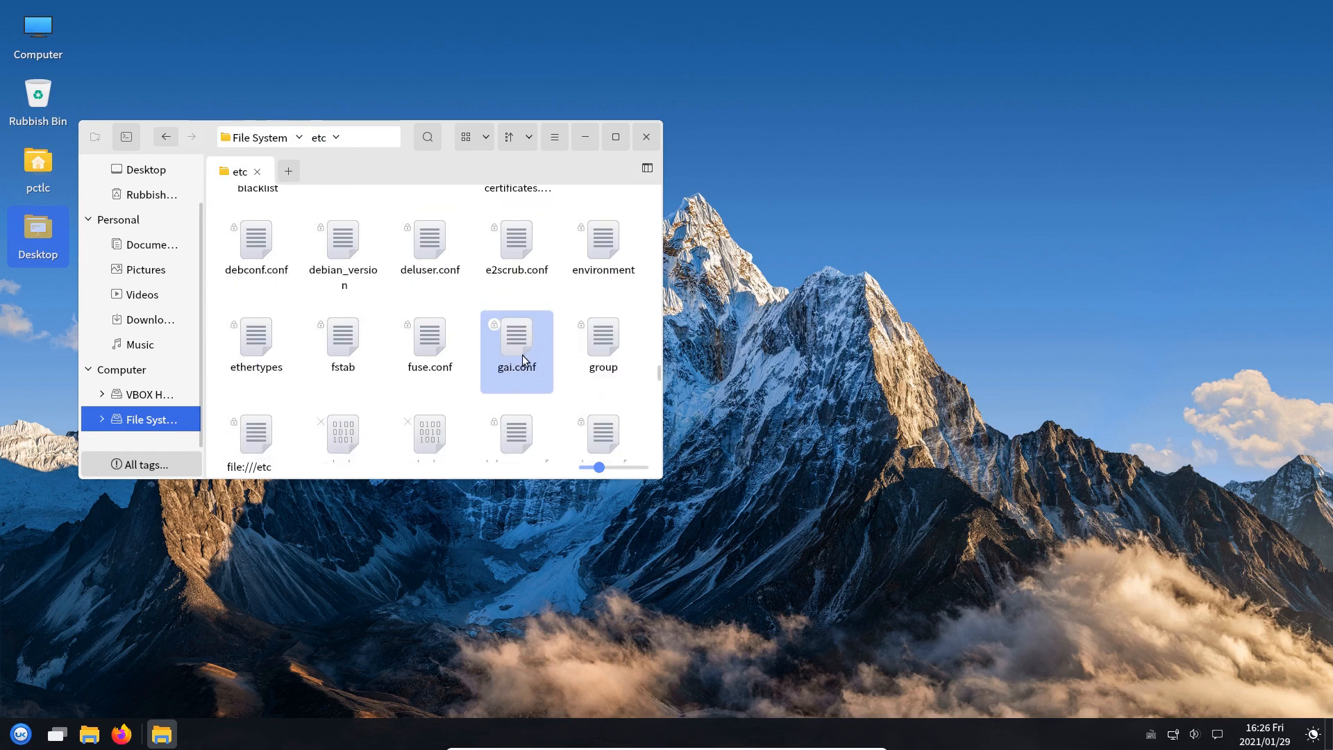
scroll(473, 320, "up", 10)
Open the samba folder as administrator, authenticating with the super-user password
key("s")
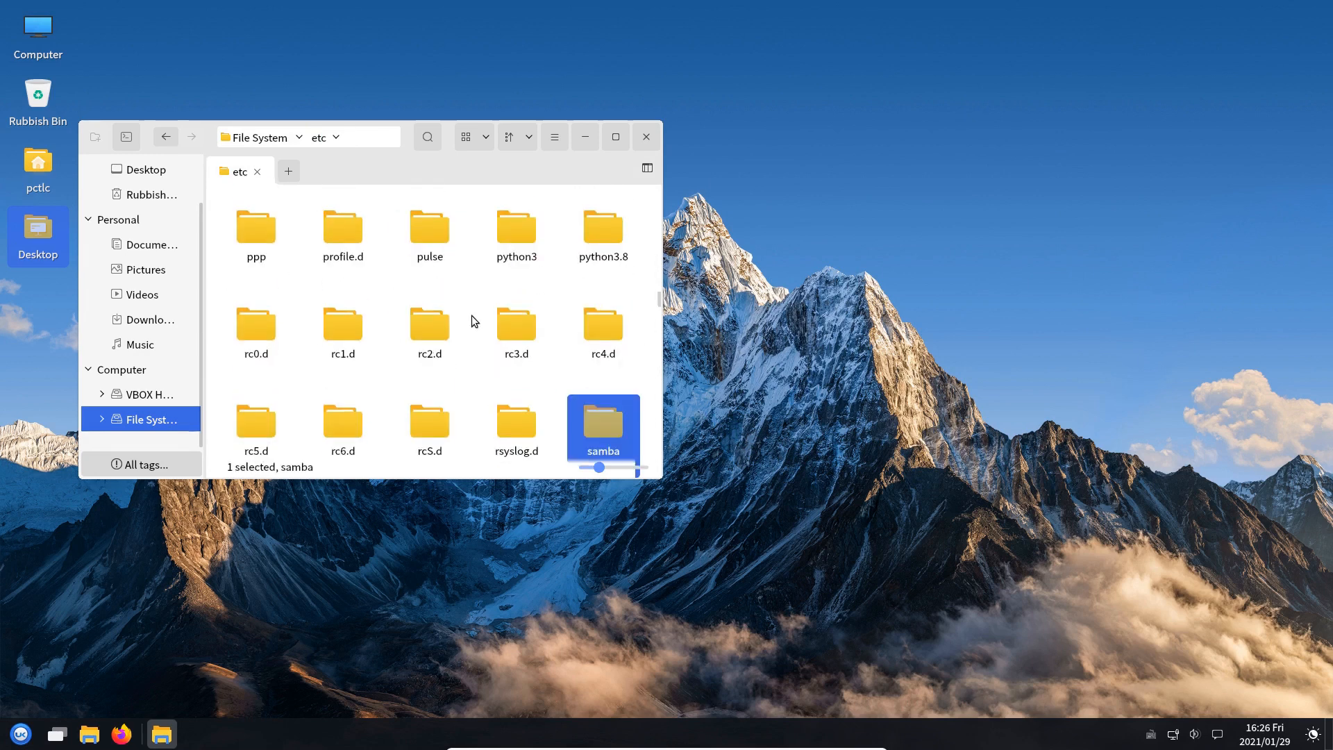
right_click(610, 427)
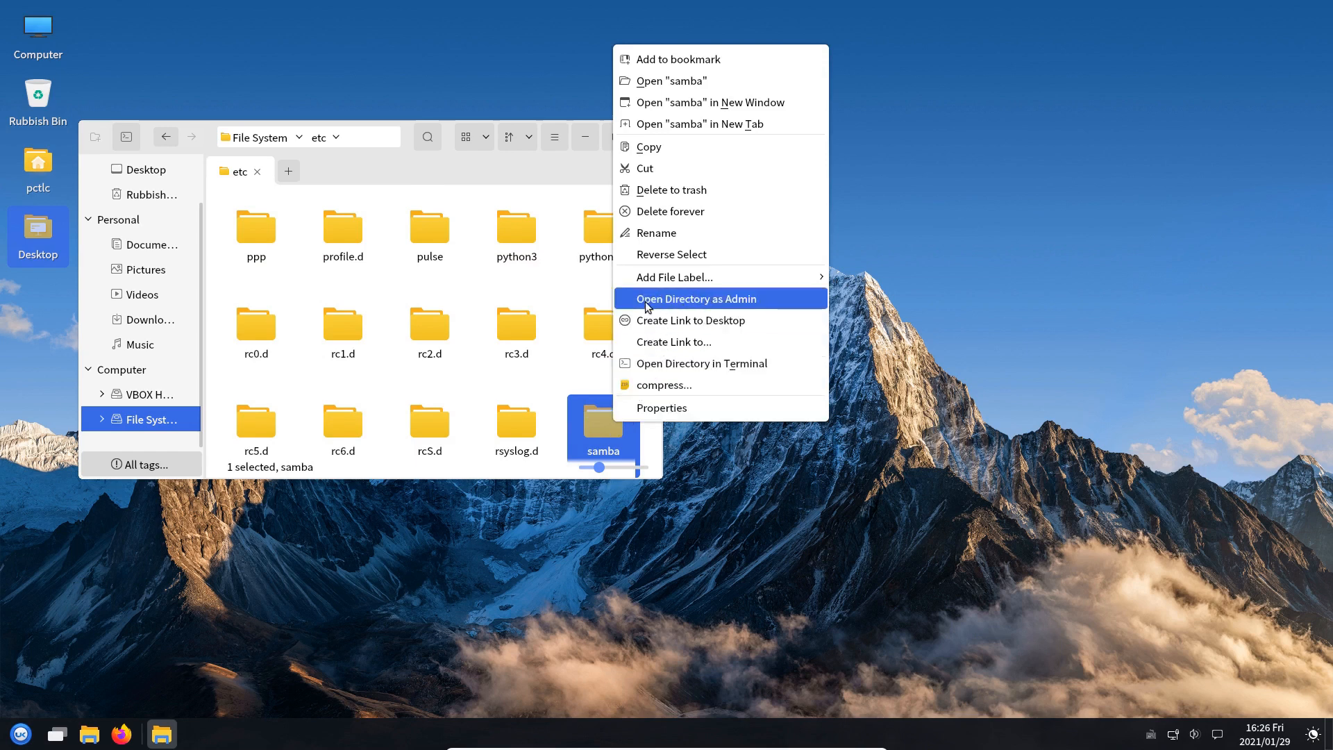
left_click(695, 306)
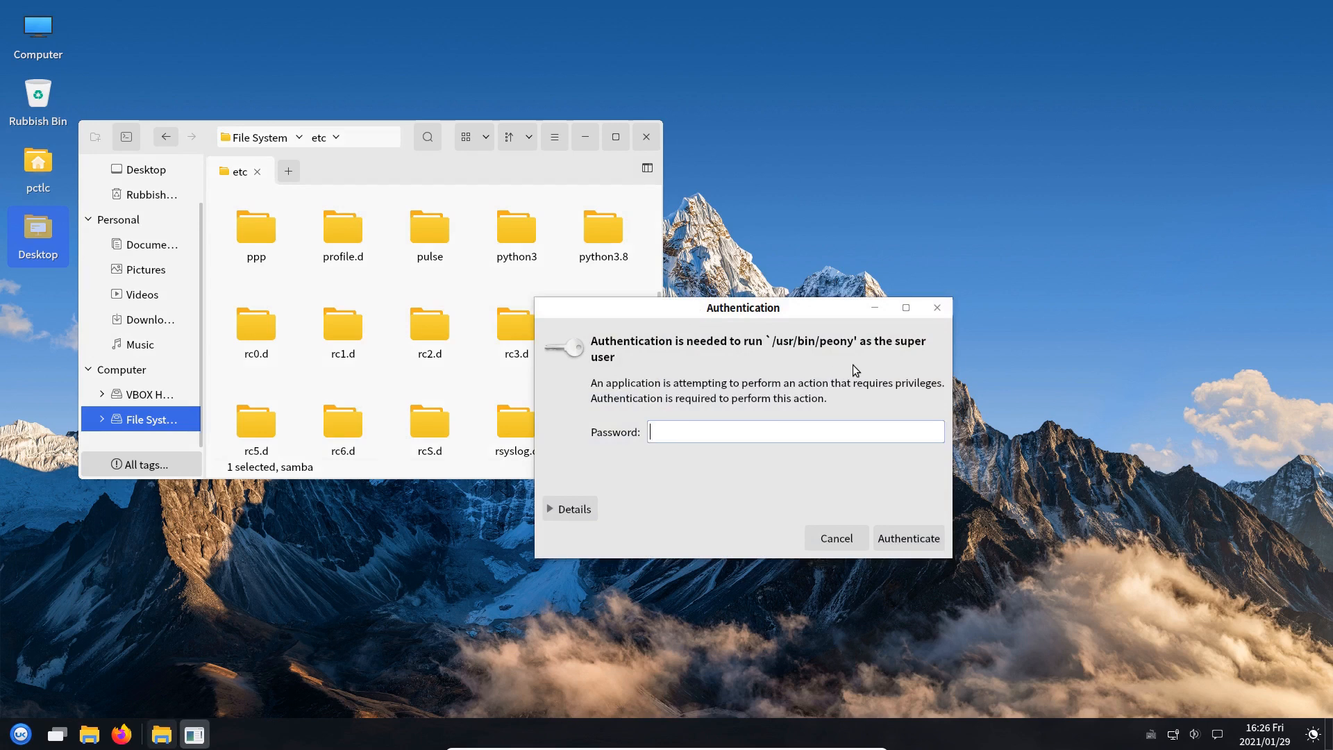
type("123123")
key("Return")
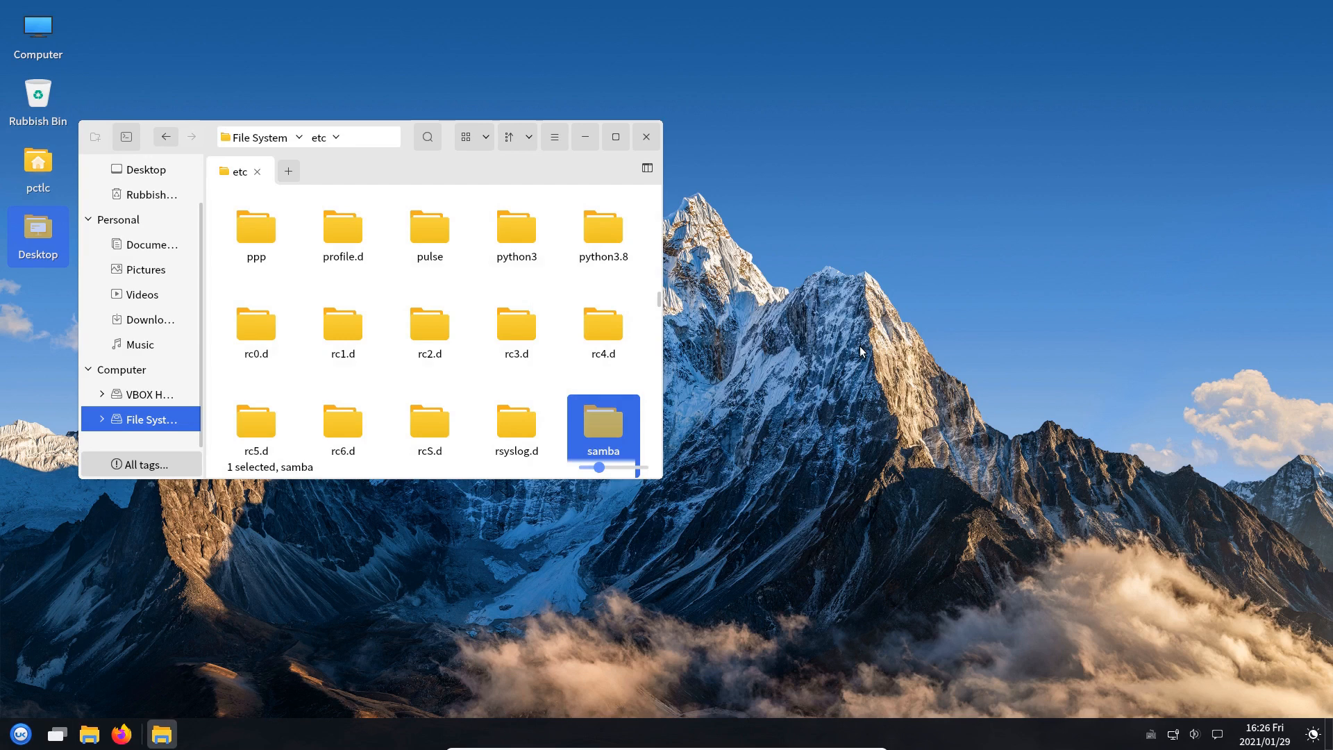
Open the samba folder and open smb.conf as admin text, authenticating with the account password
double_click(608, 422)
left_click(418, 215)
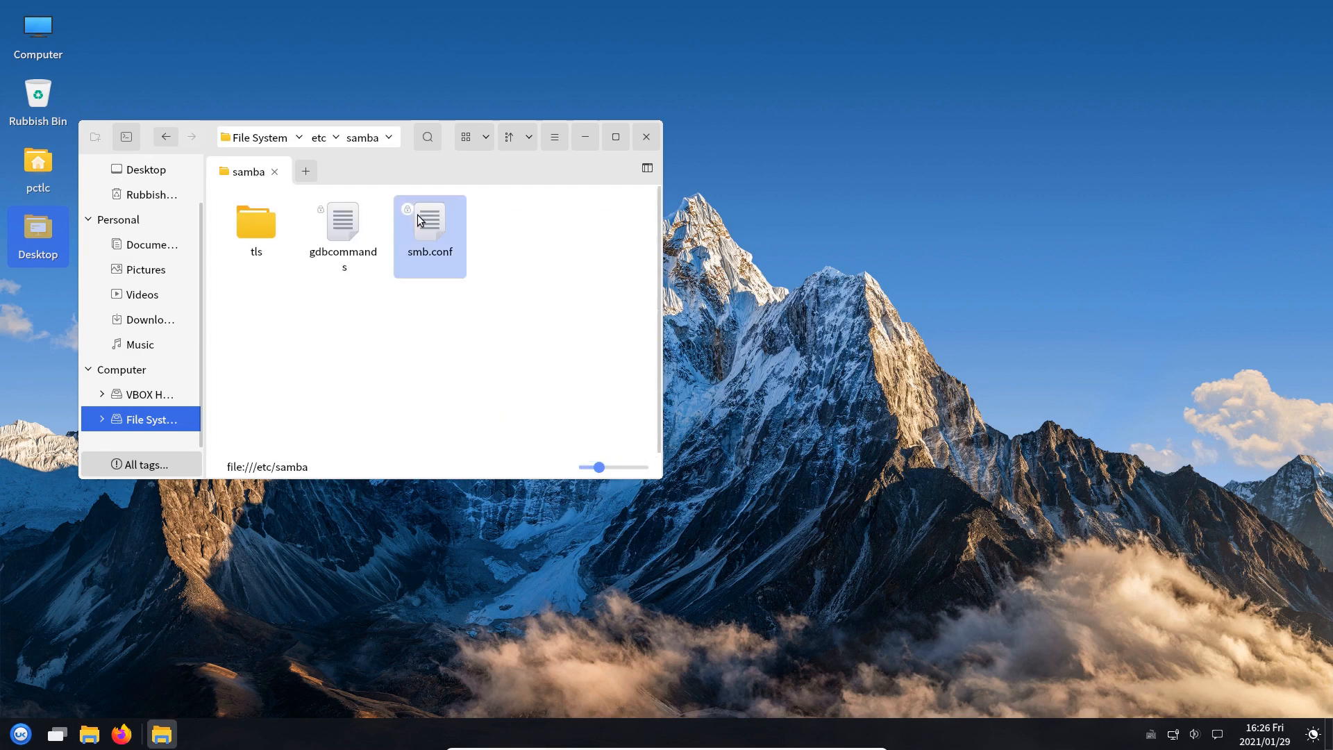
right_click(415, 214)
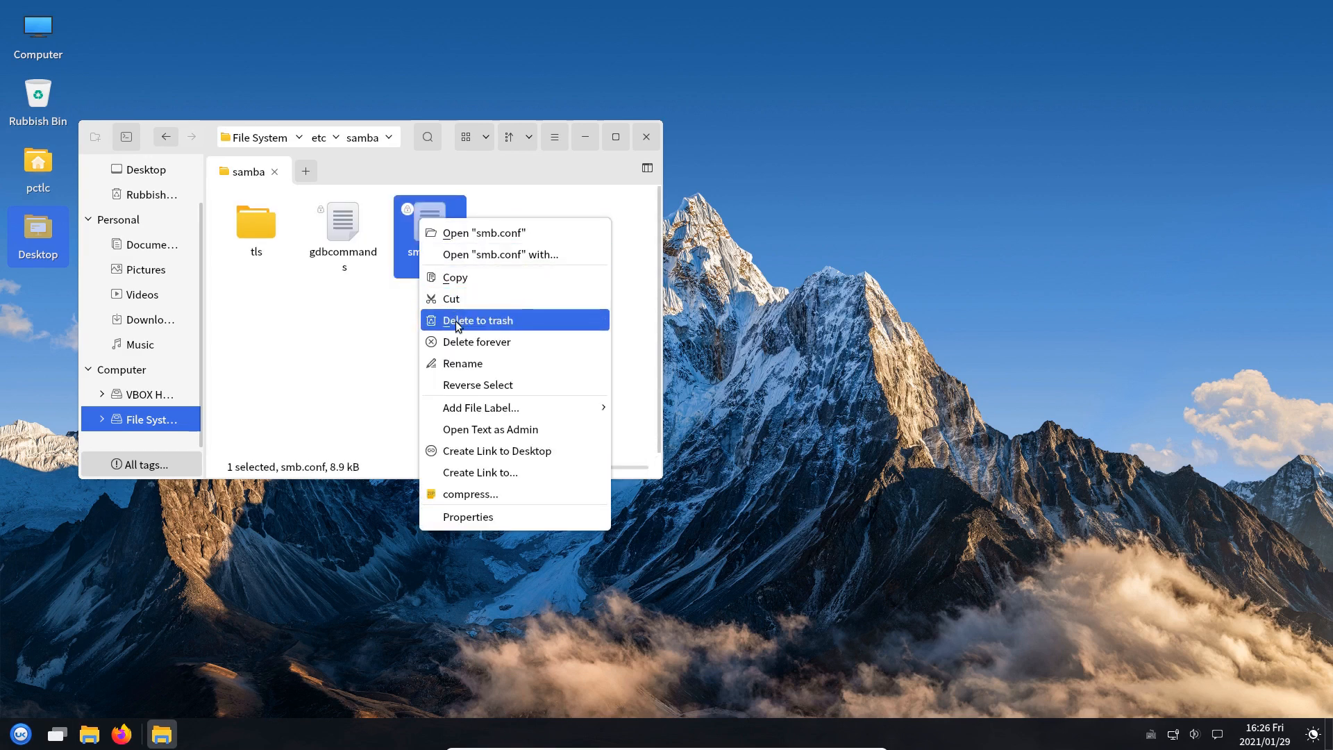
left_click(527, 430)
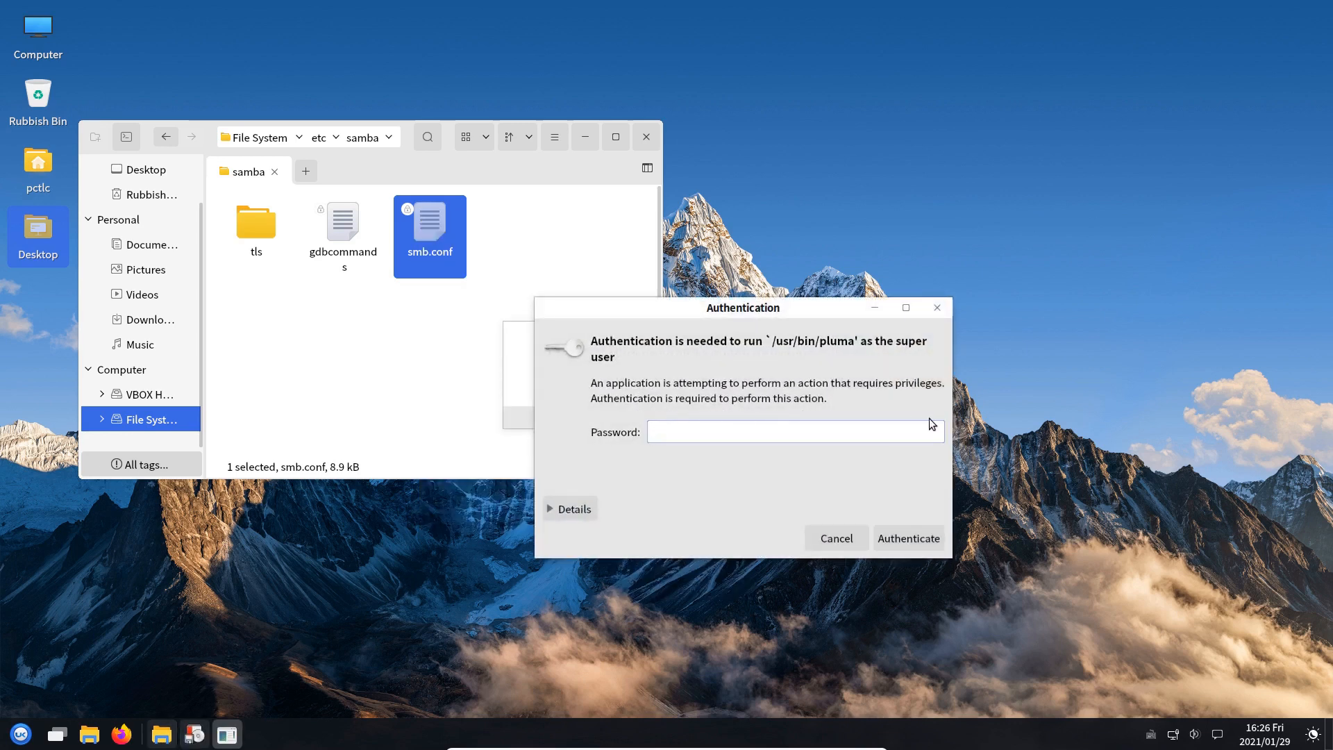
type("123456")
key("Return")
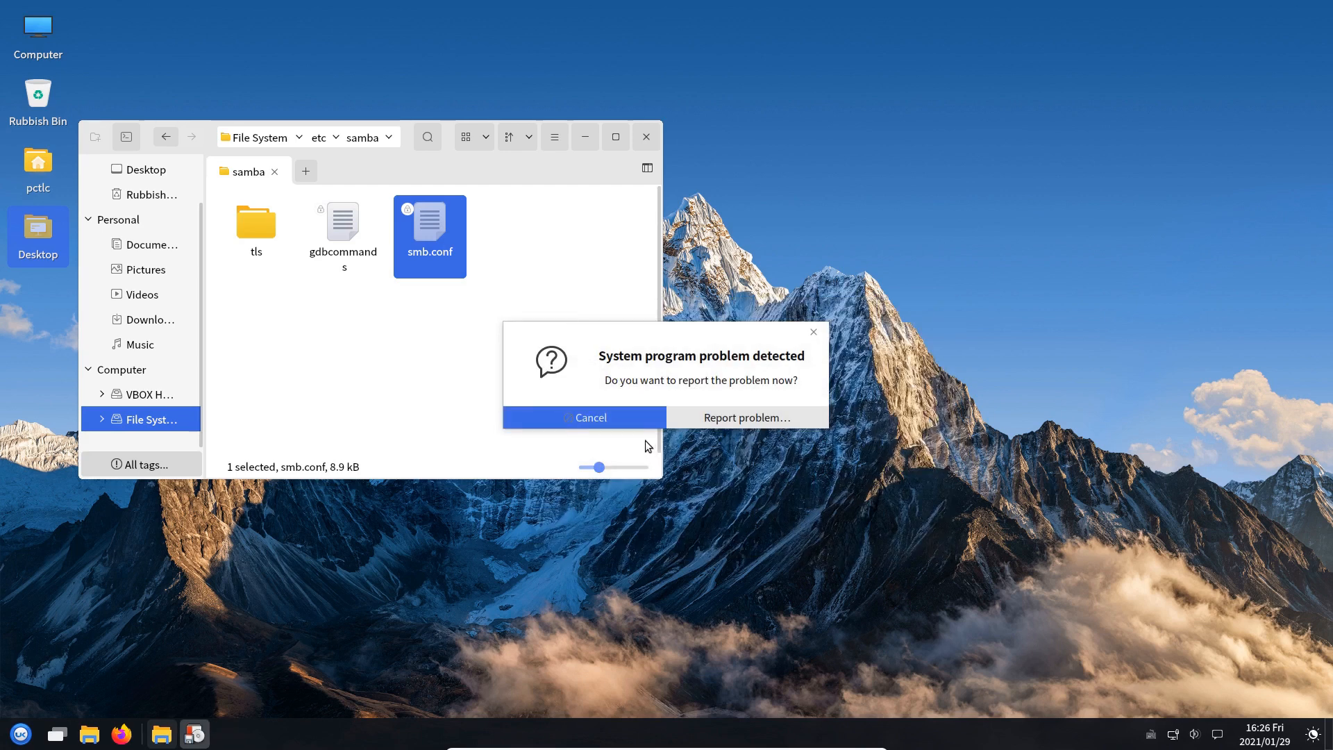
Dismiss the crash report and retry Open Text as Admin on smb.conf with the password
left_click(601, 419)
right_click(432, 222)
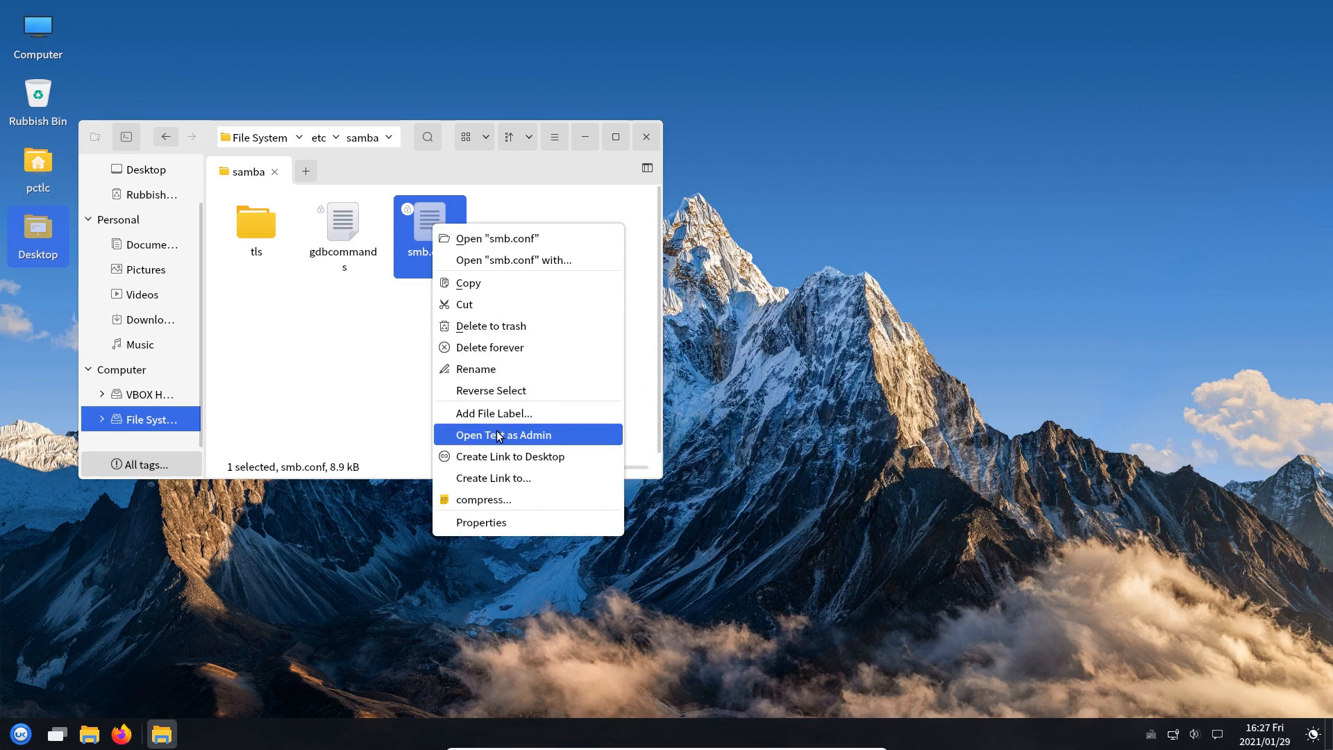
left_click(498, 434)
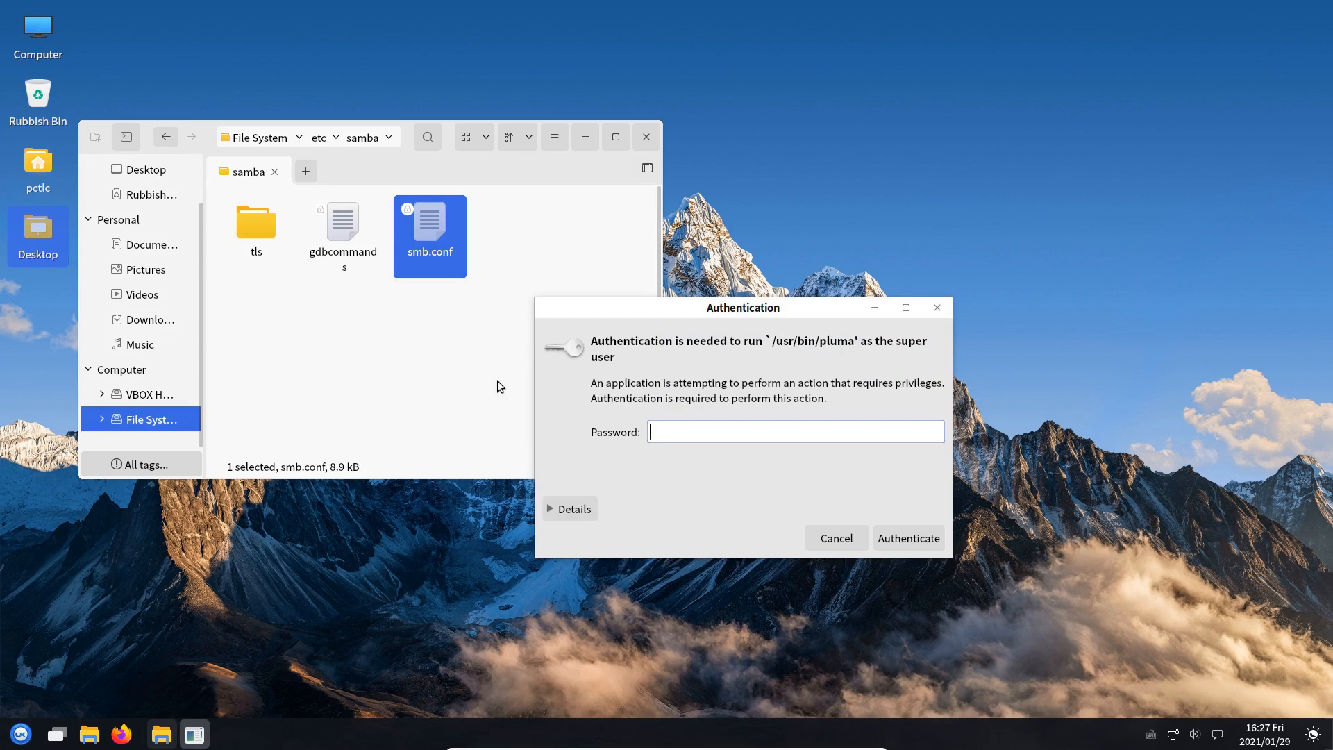
type("******")
key("Return")
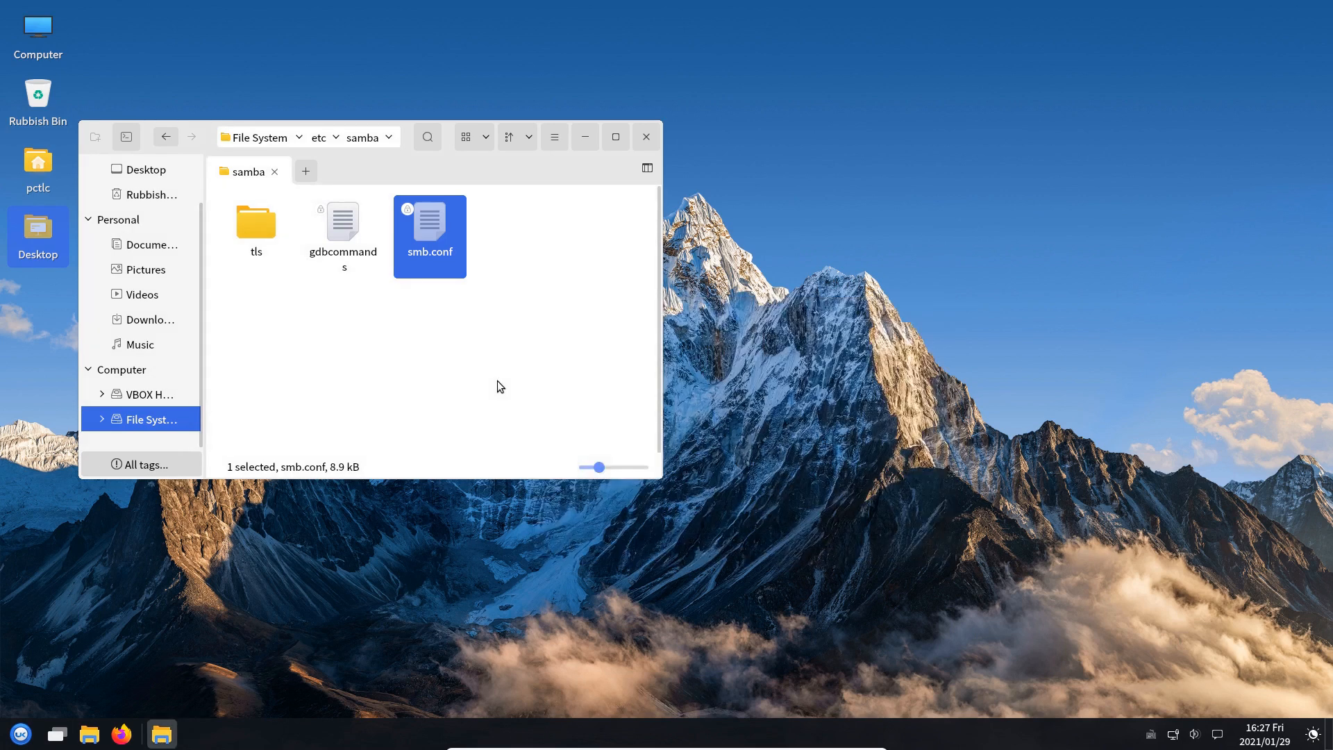
Close the file manager and launch MATE Terminal from a 'term' application search
left_click(646, 137)
left_click(22, 732)
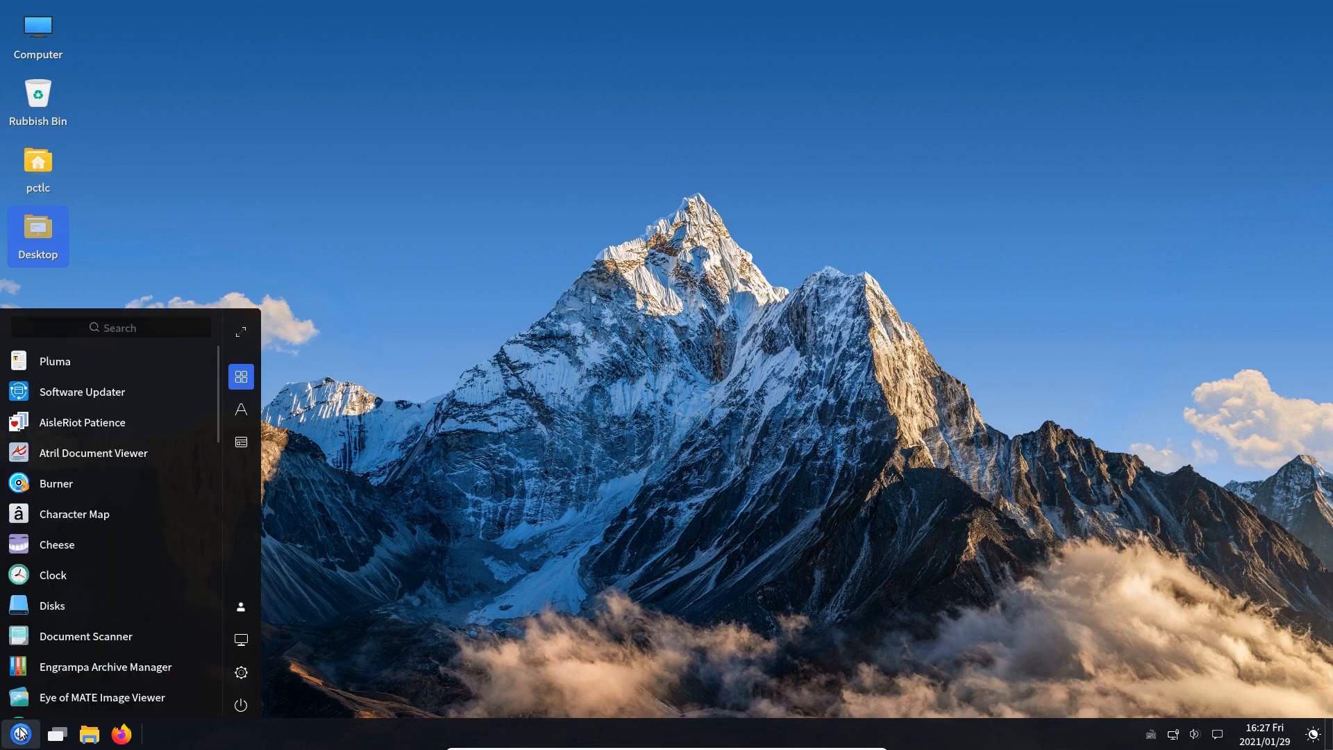
type("term")
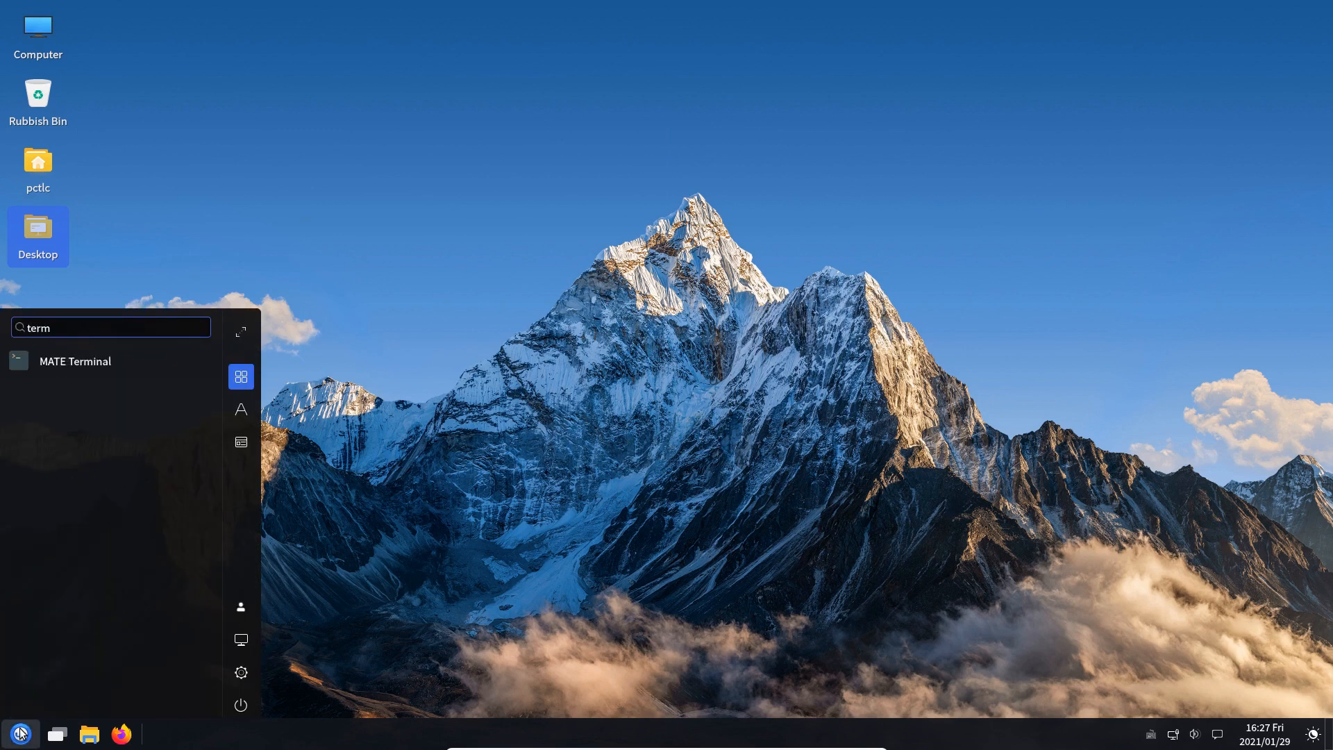
key("Return")
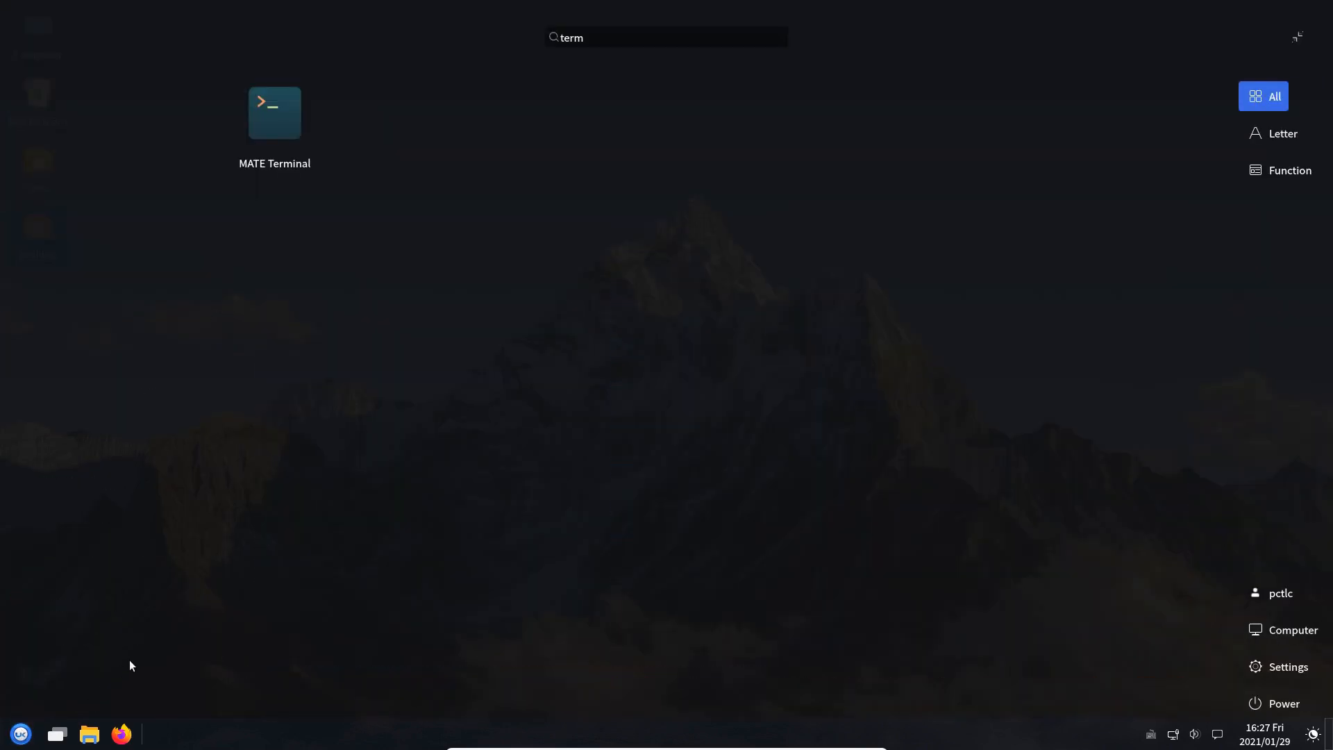
key("Return")
key("Return")
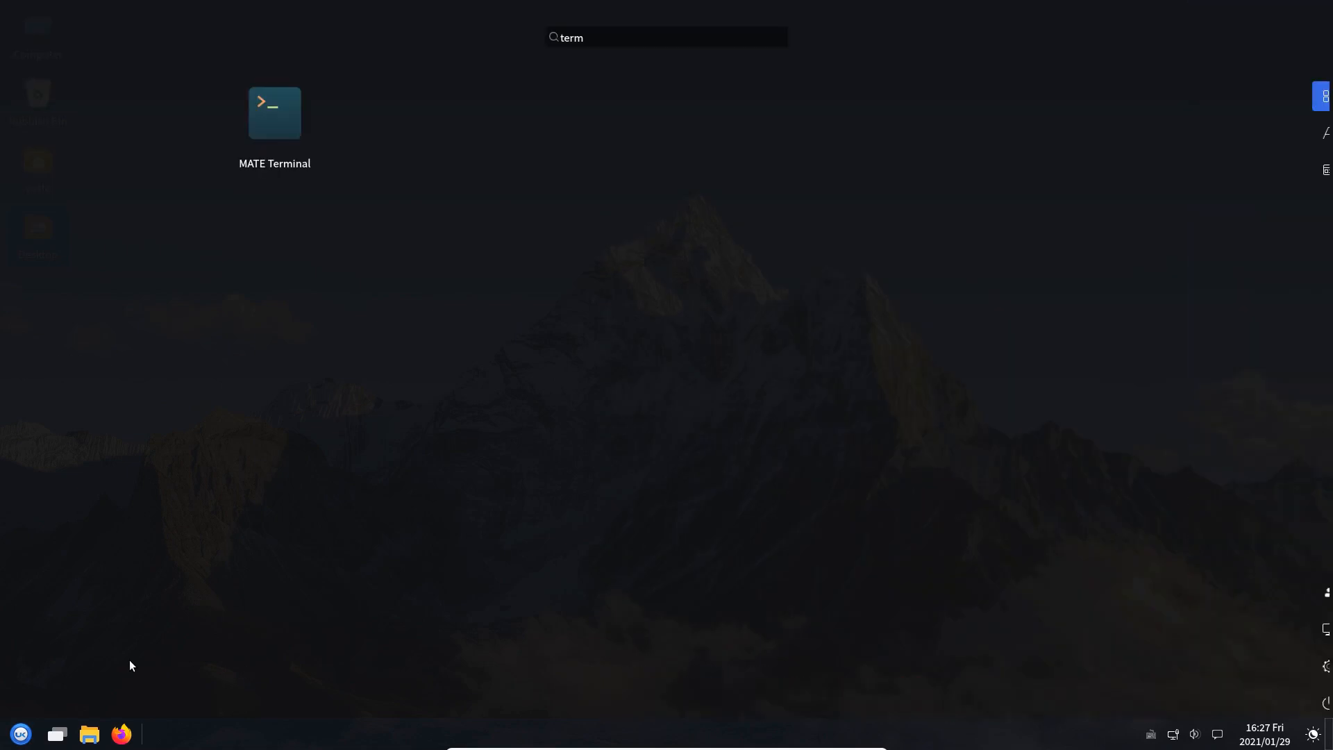
key("Return")
key("Return")
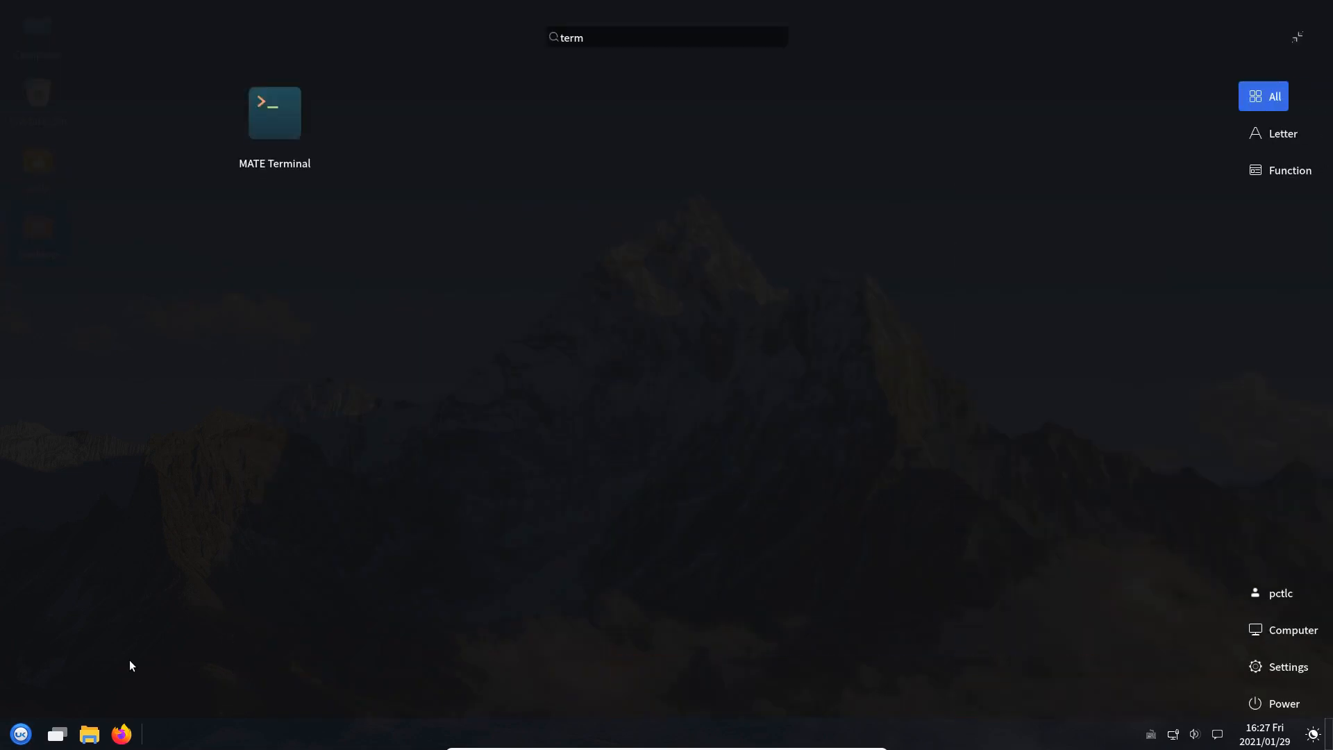
key("Return")
key("Return")
key("Return")
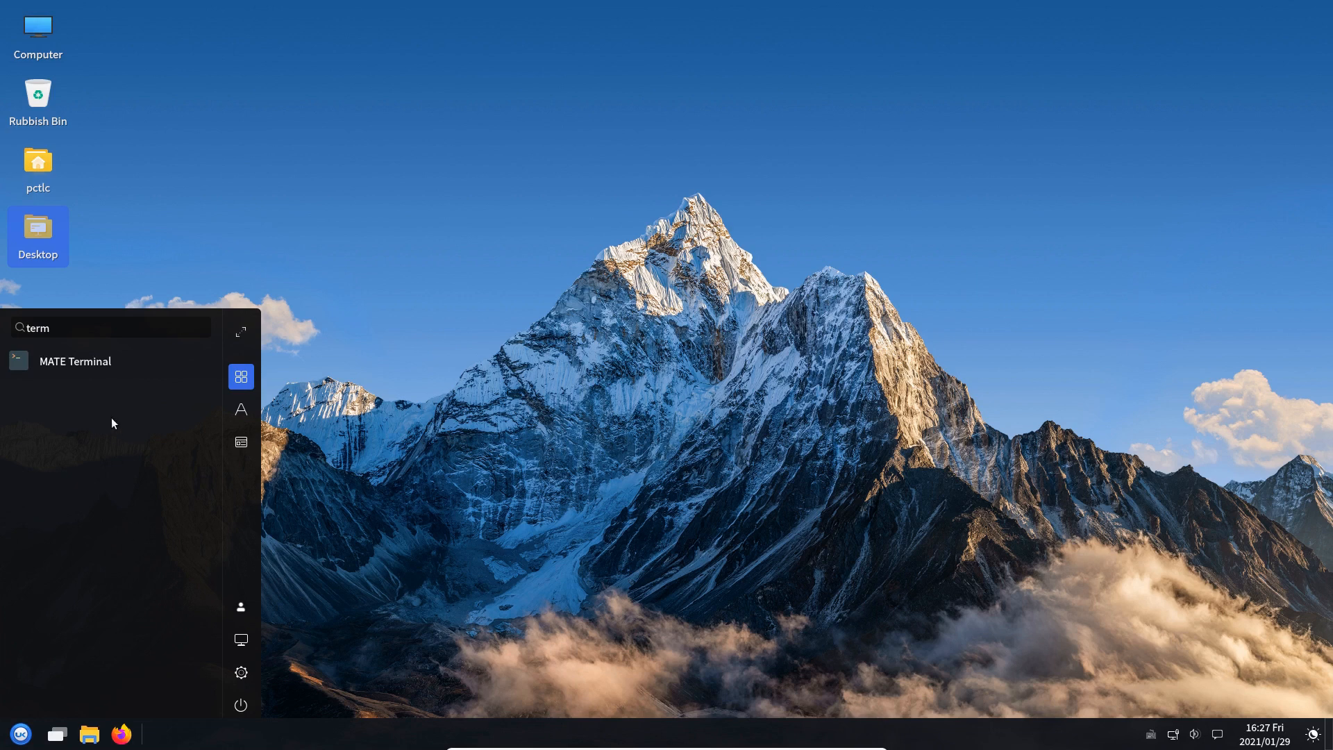
left_click(81, 364)
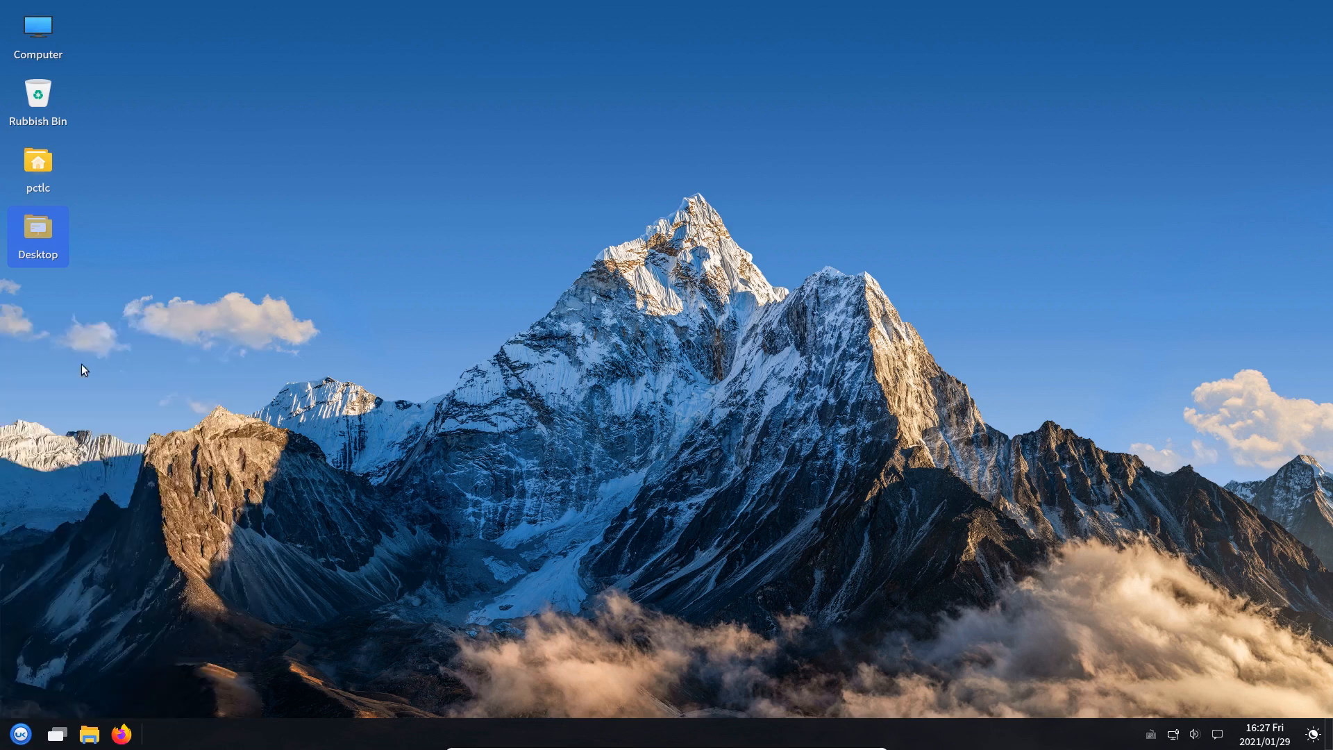
Run sudo nano /etc/samba/smb.conf to edit the Samba config as root
type("sudo naon")
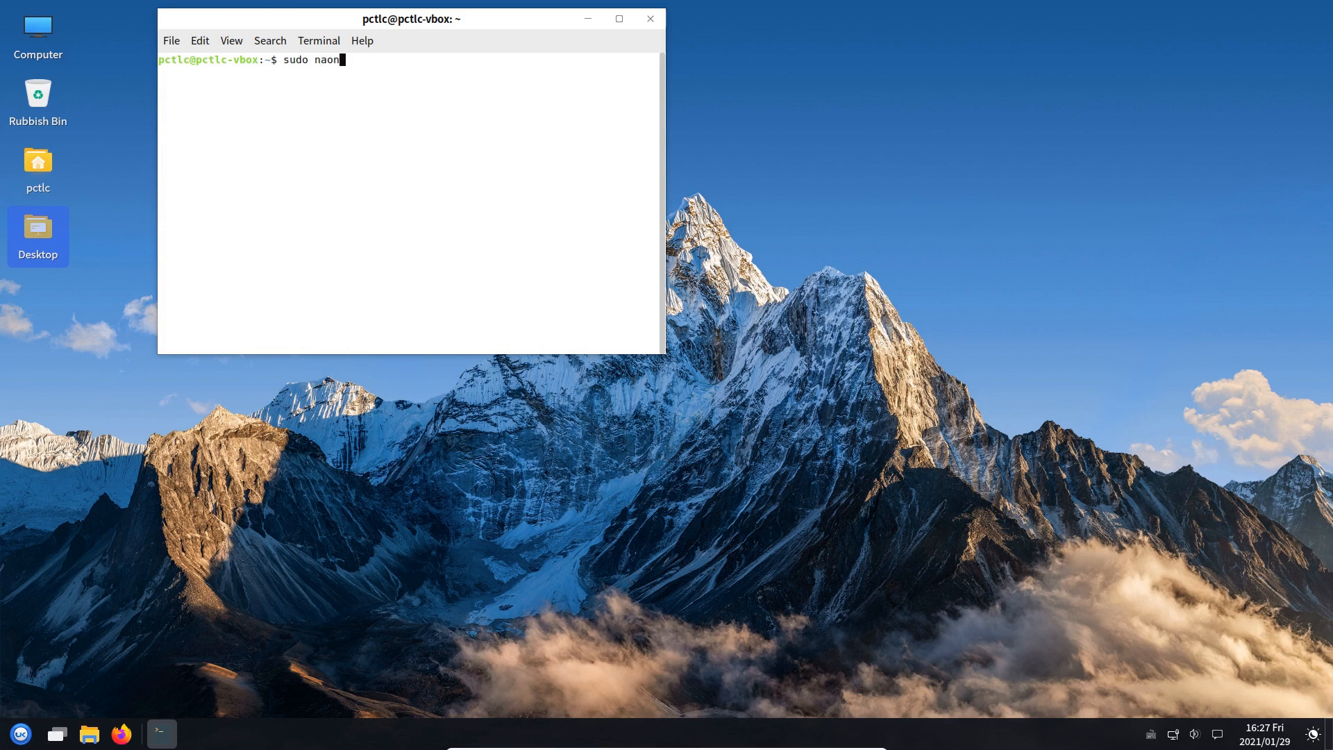
key("BackSpace")
key("BackSpace")
type("no /etc/samba/smb.conf")
key("Return")
key("Return")
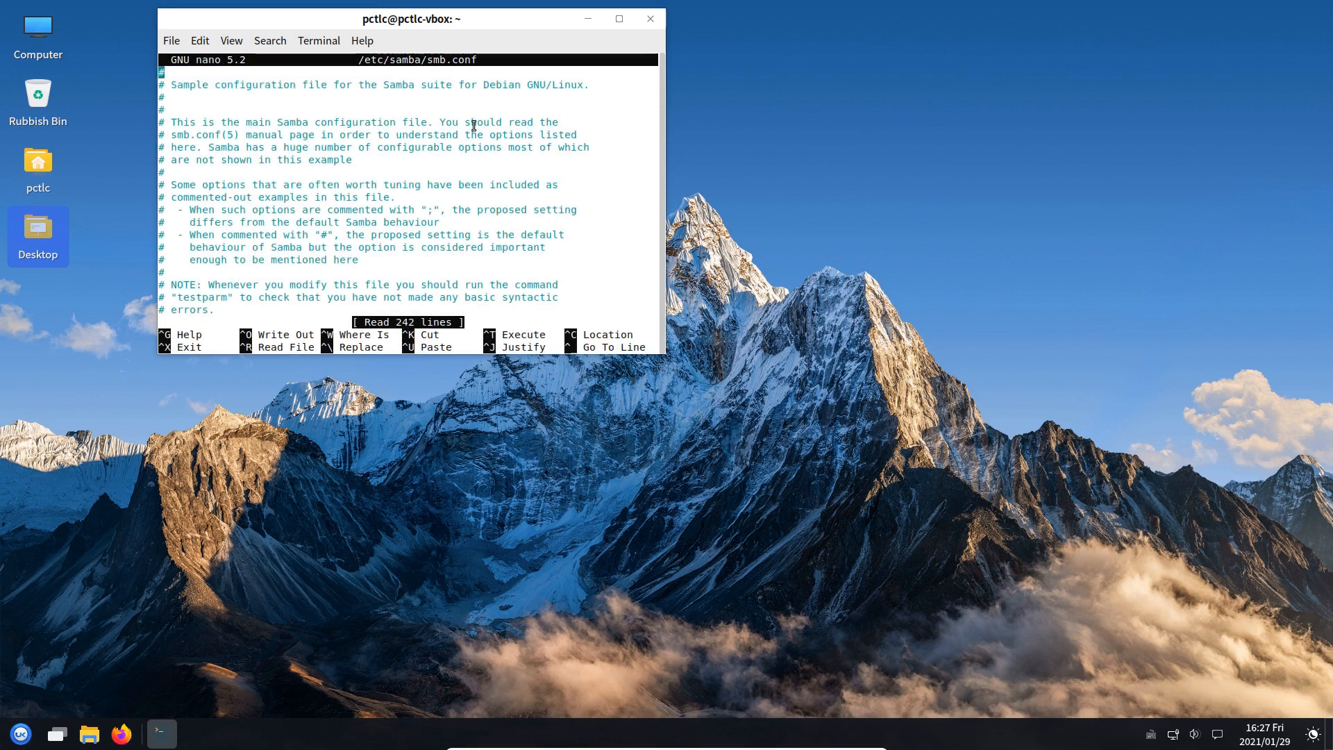
Maximize the terminal and move down to the workgroup = WORKGROUP line
double_click(452, 20)
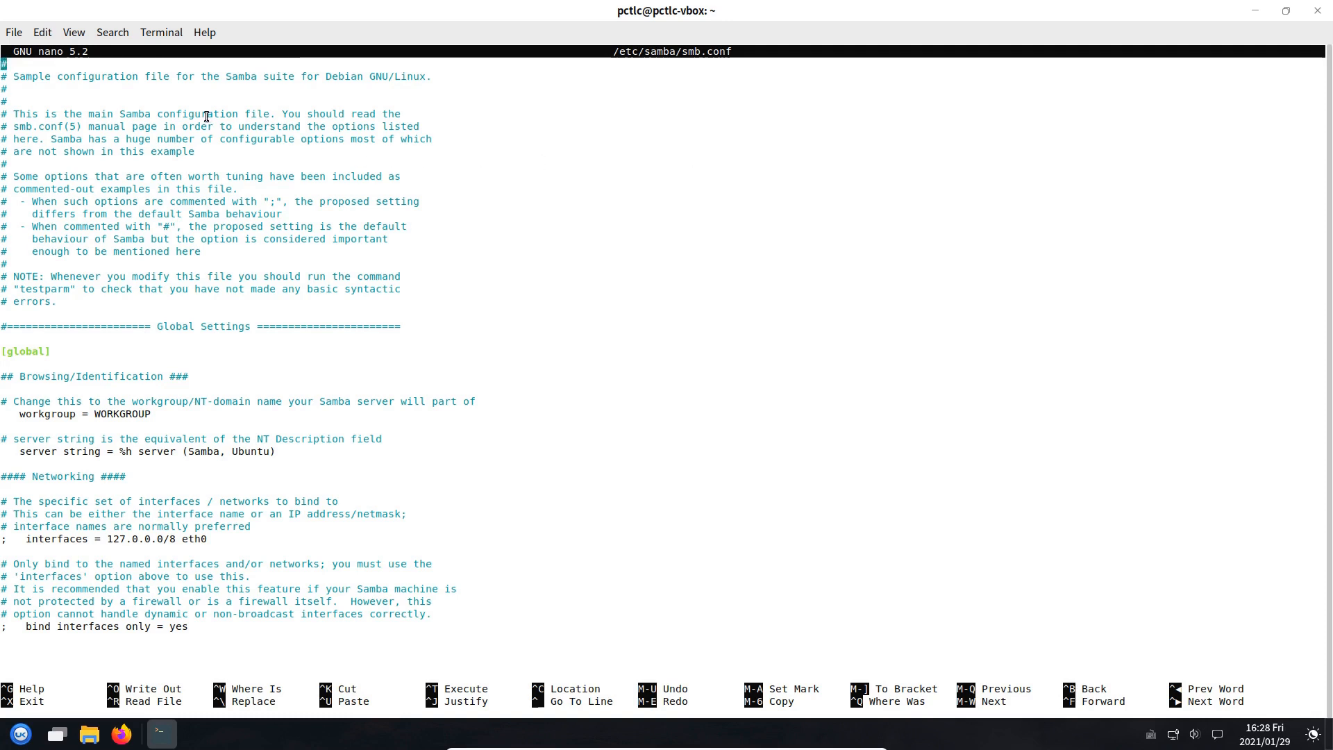
key("Down")
key("Down")
key("Down")
key("Down")
key("Down")
key("Down")
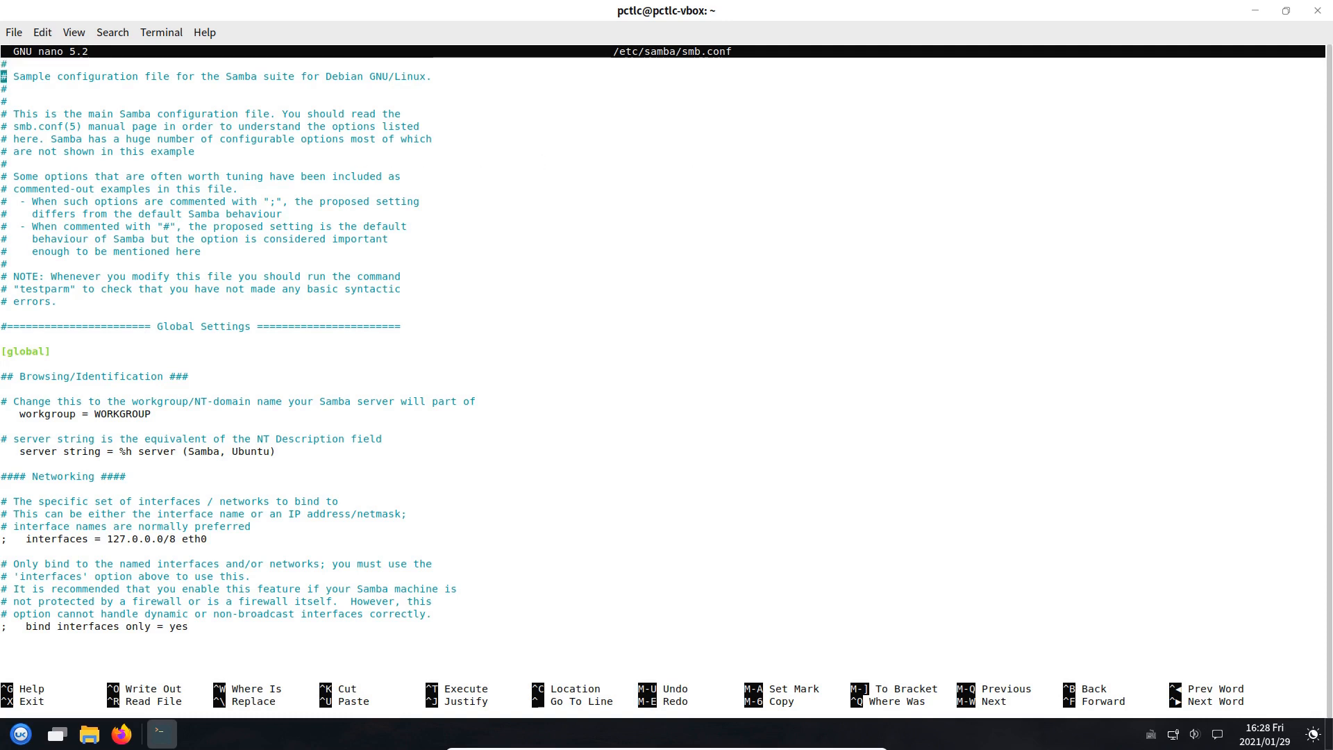
key("Down")
key("Down")
key("Down")
key("Down")
key("Down")
key("Down")
key("Down")
key("Down")
key("Down")
key("Down")
key("Down")
key("Down")
key("Down")
key("Down")
key("Down")
key("Down")
key("Down")
key("Down")
key("Down")
key("Down")
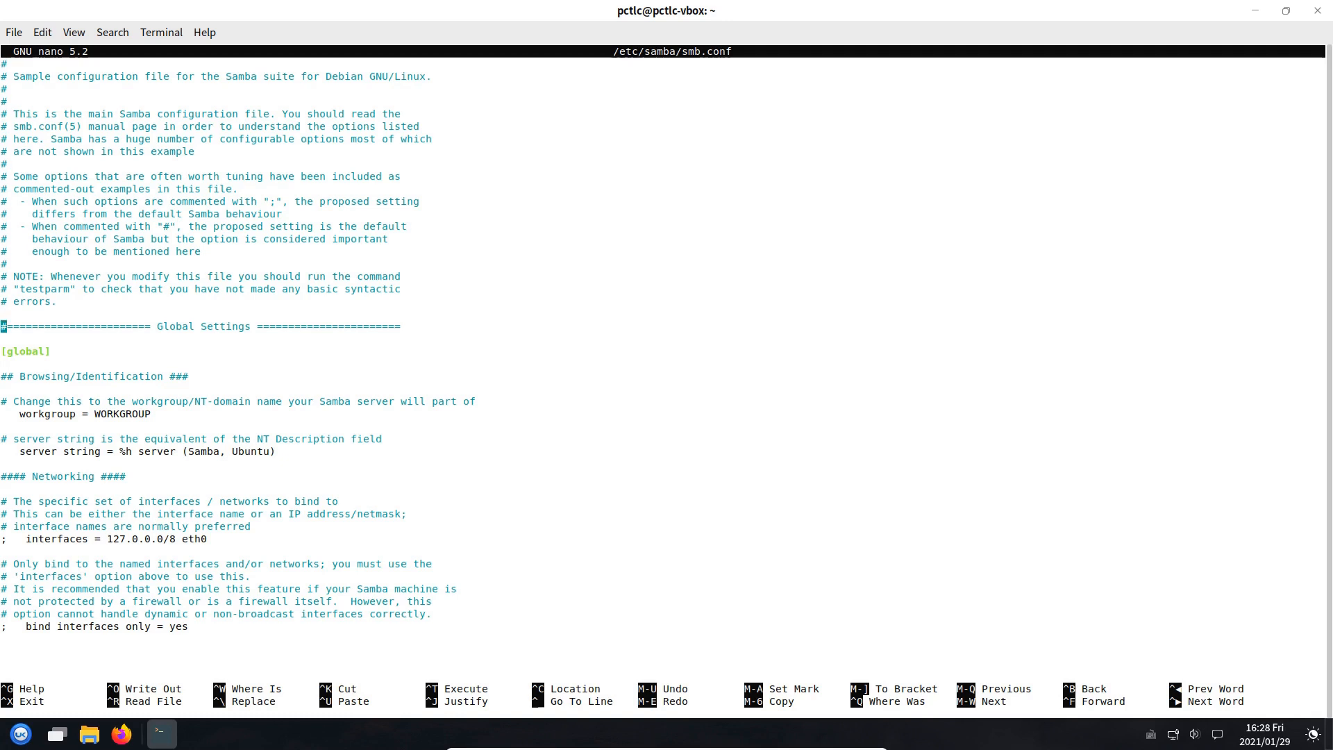
key("Down")
key("Down")
key("Right")
key("Right")
key("Right")
key("Right")
key("Right")
key("Right")
key("Right")
Add the line 'client min protocol = NT1' below the workgroup setting
key("End")
key("Return")
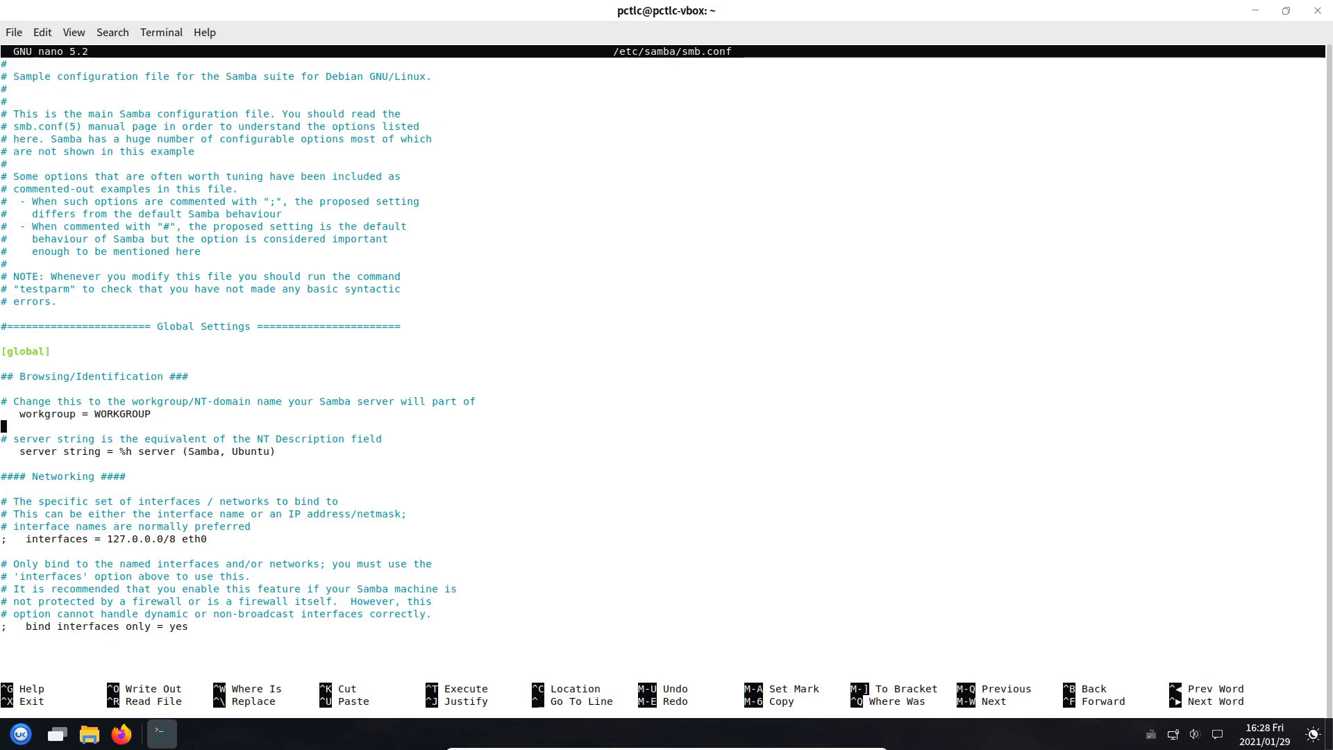
type("client min")
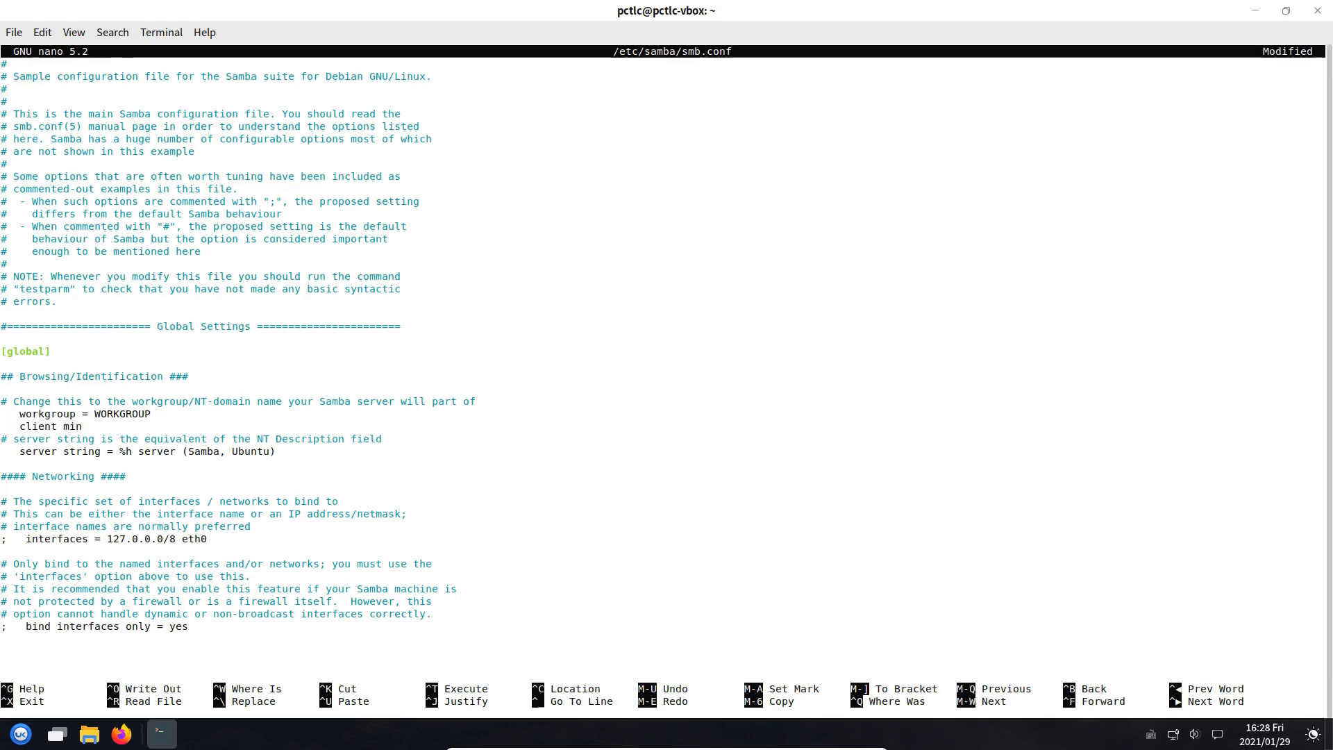
type(" protocol =")
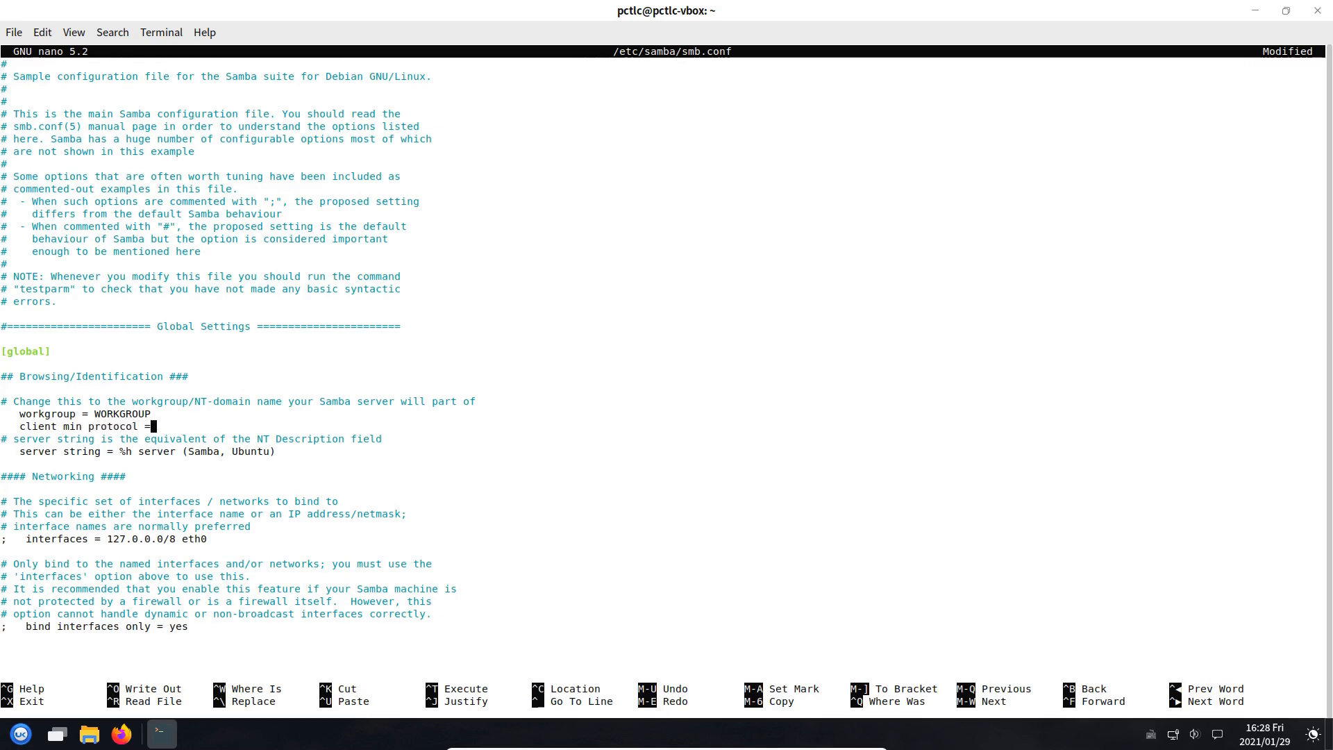
type(" NT1")
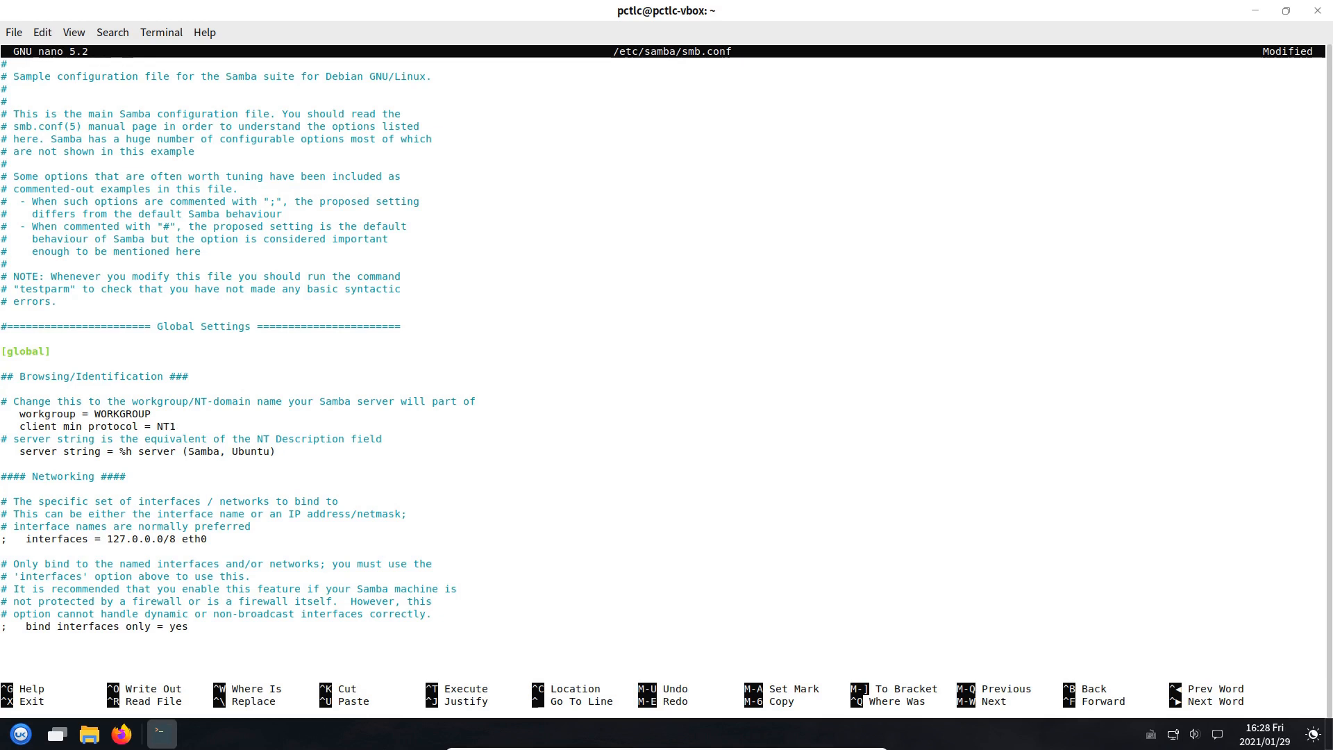
Save smb.conf, quit nano and exit the terminal
key("ctrl+o")
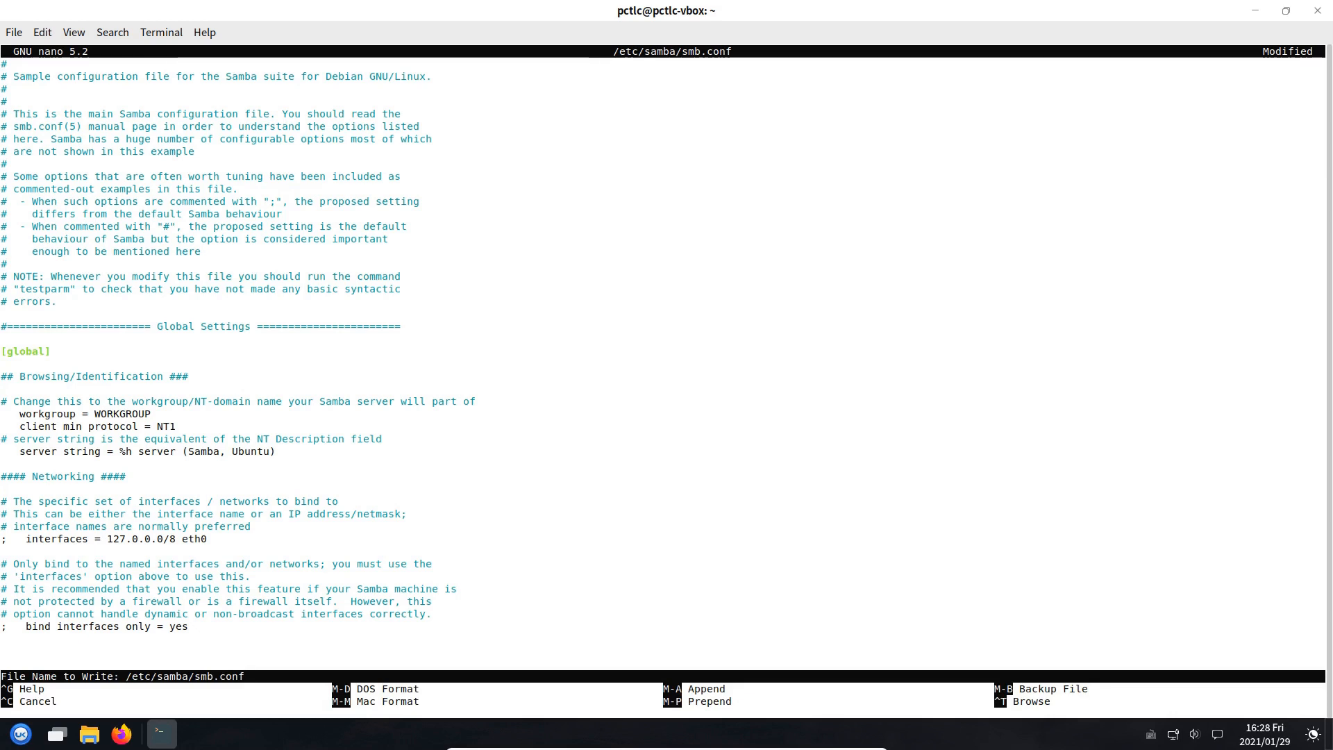
key("Return")
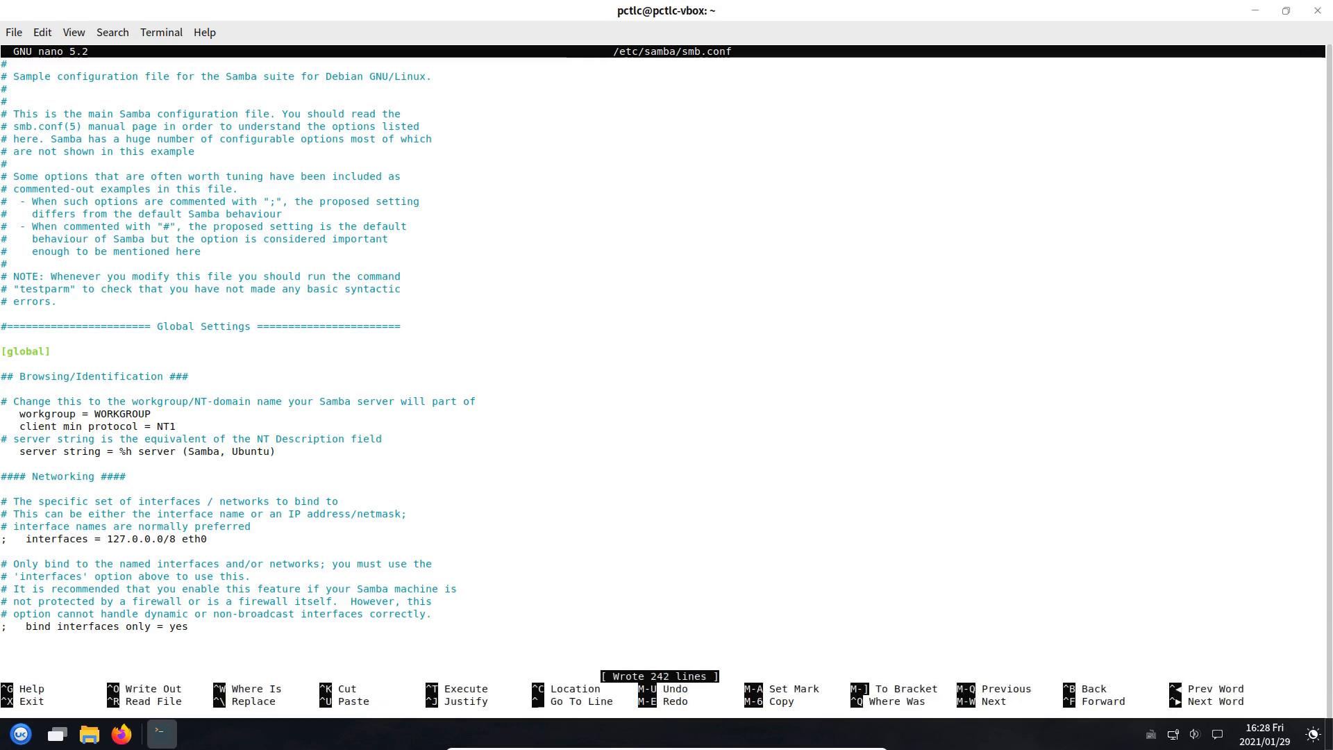
key("ctrl+x")
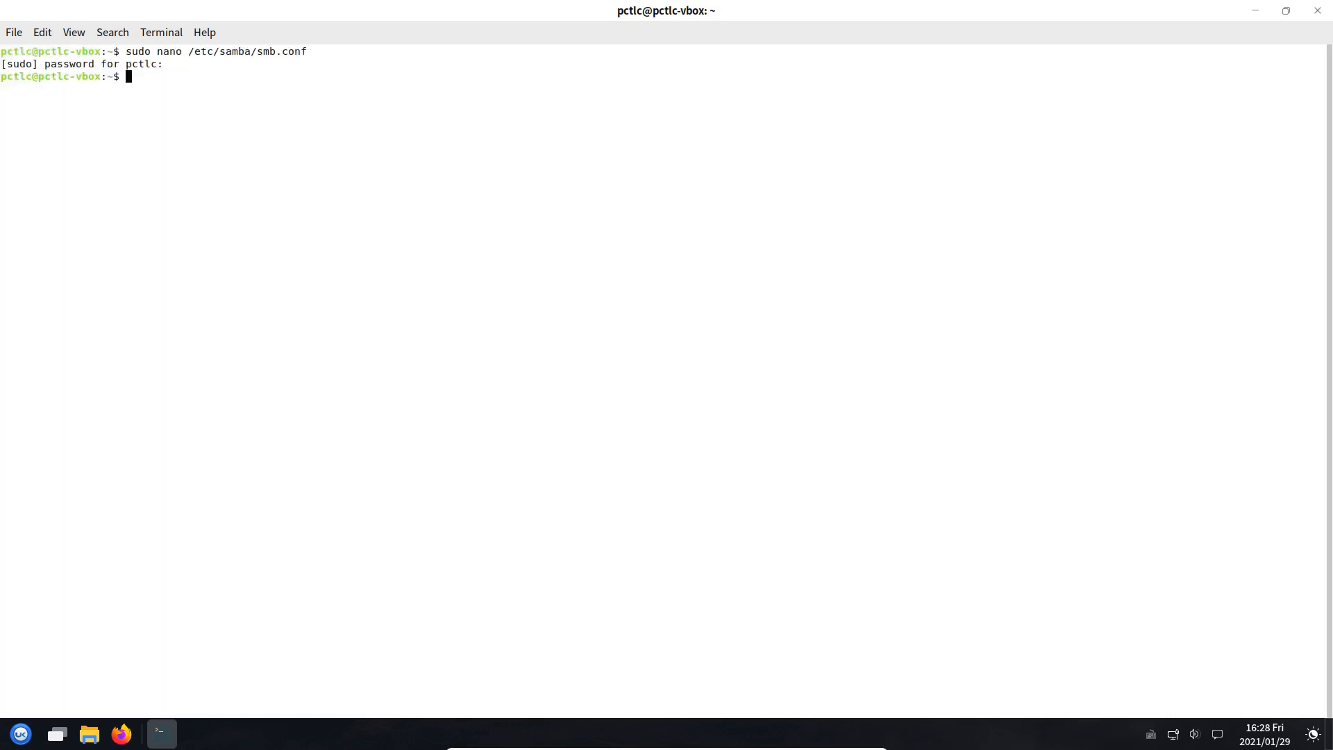
type("exit")
key("Return")
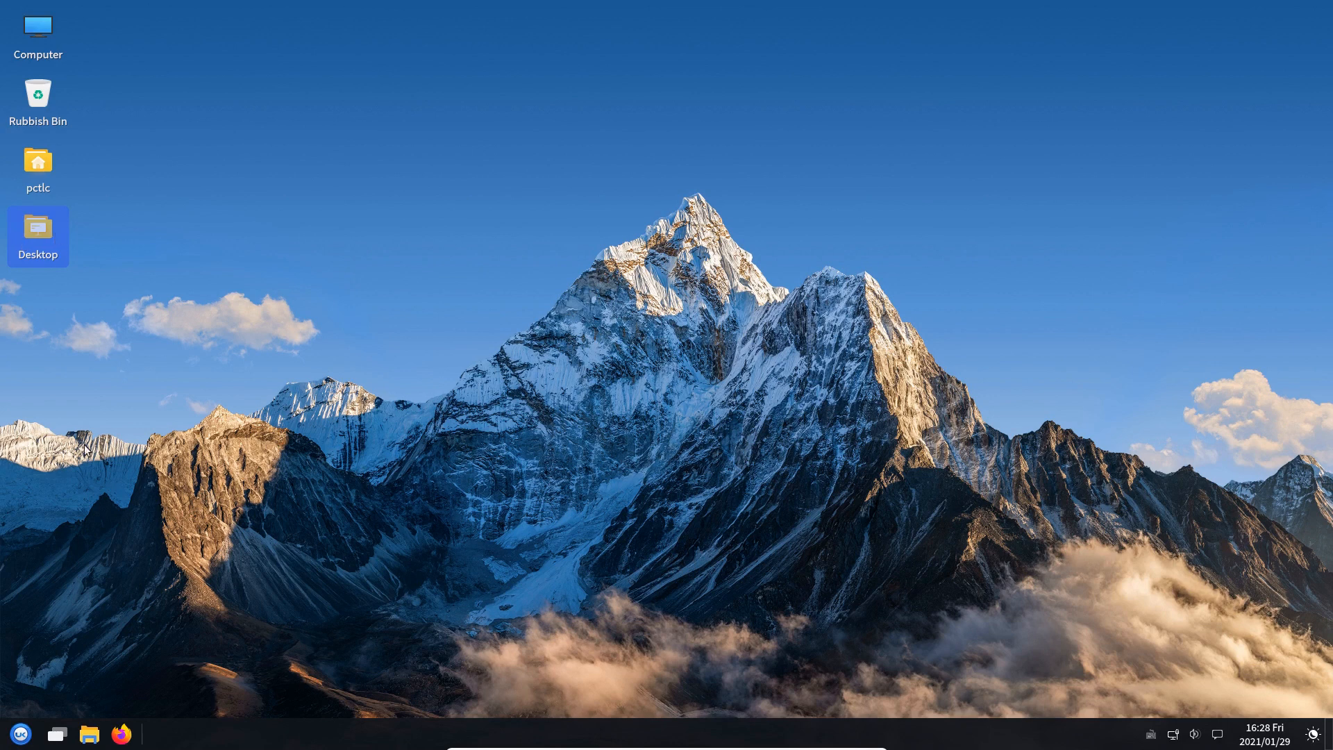
Browse Peony via Computer to Windows Network, find it empty, and close the window
left_click(90, 730)
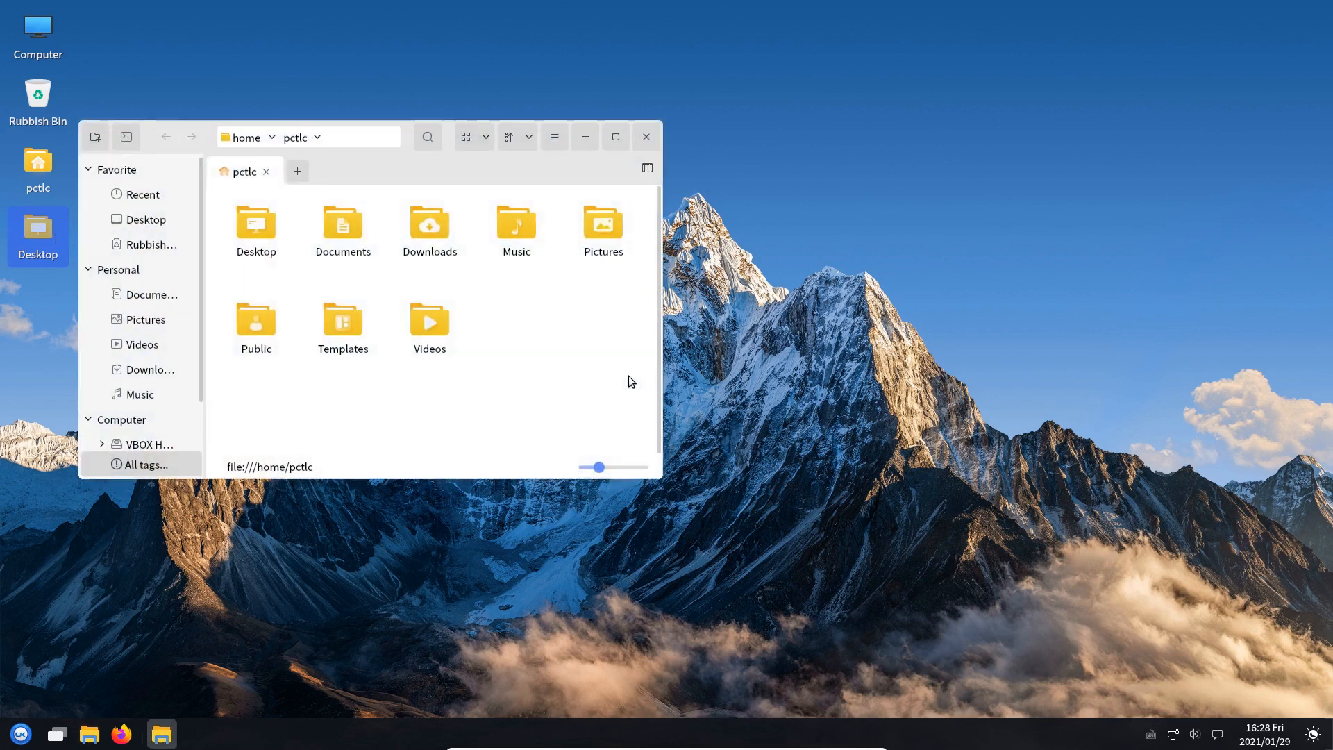
scroll(134, 435, "down", 2)
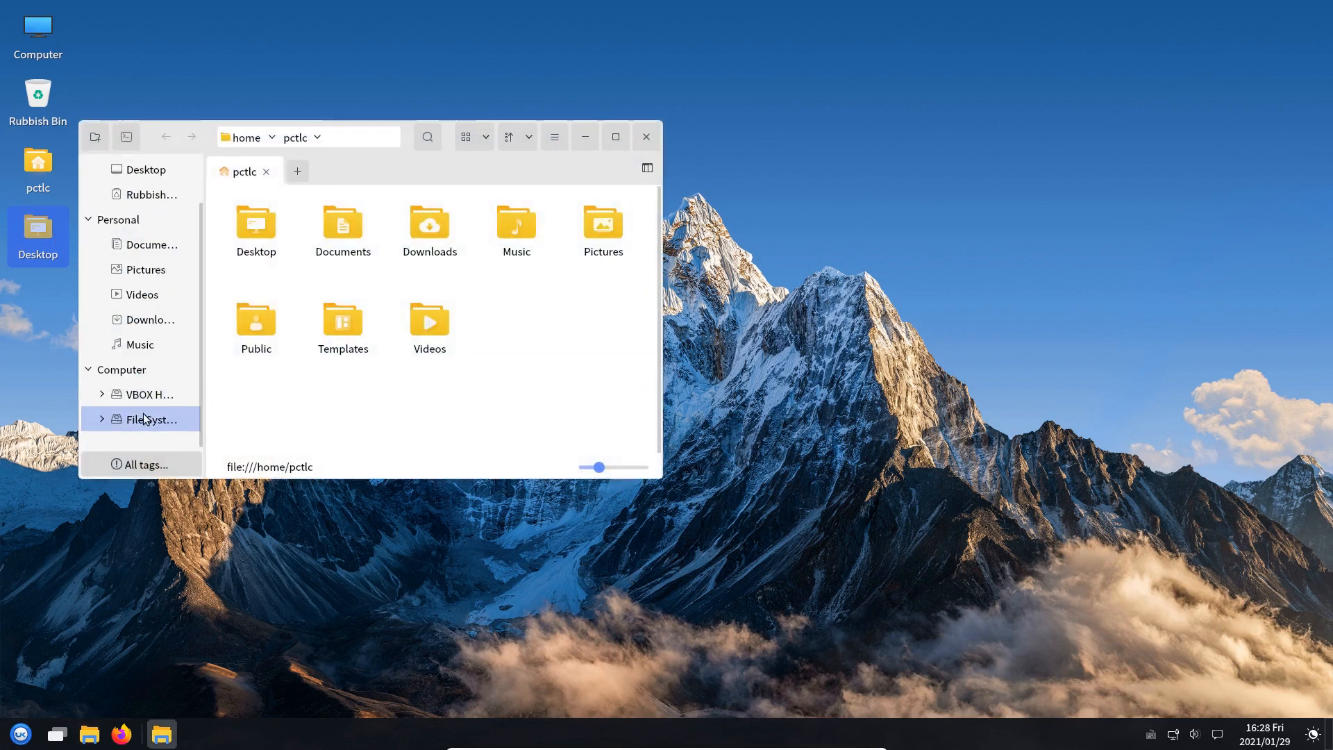
left_click(144, 419)
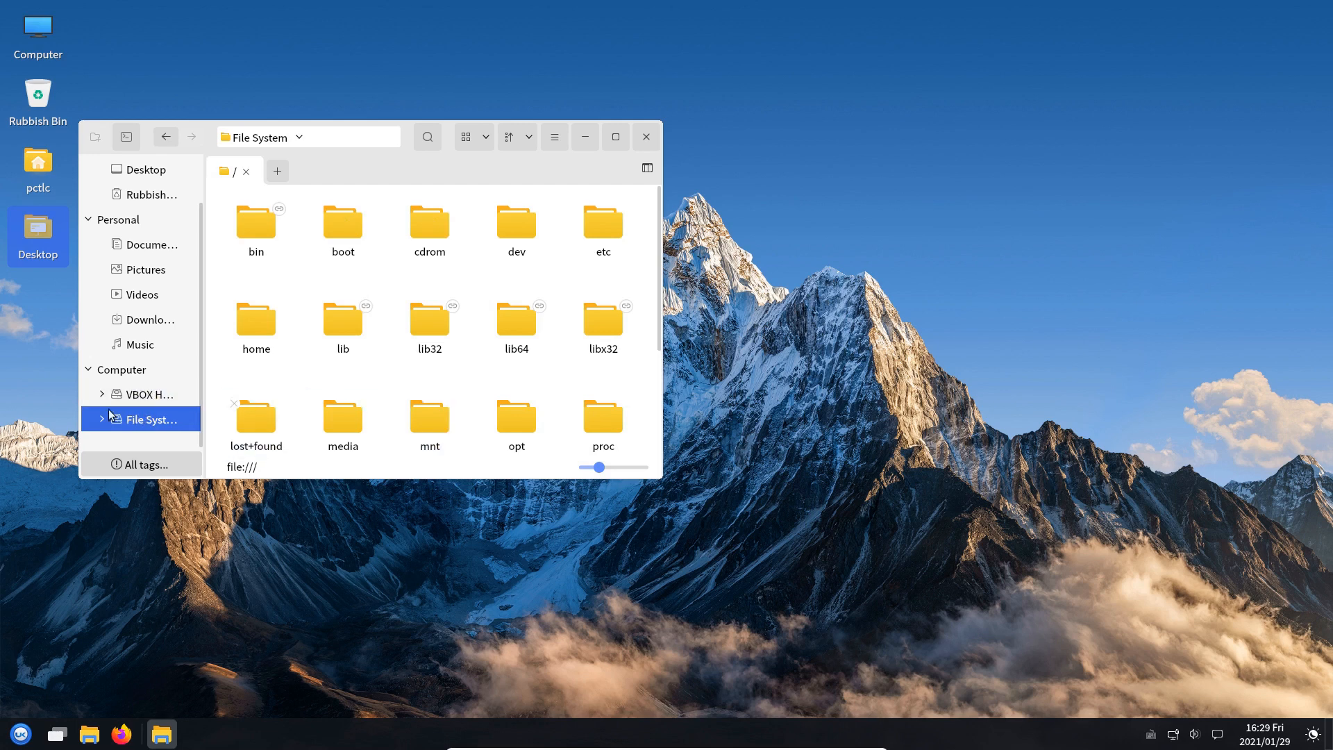
left_click(121, 370)
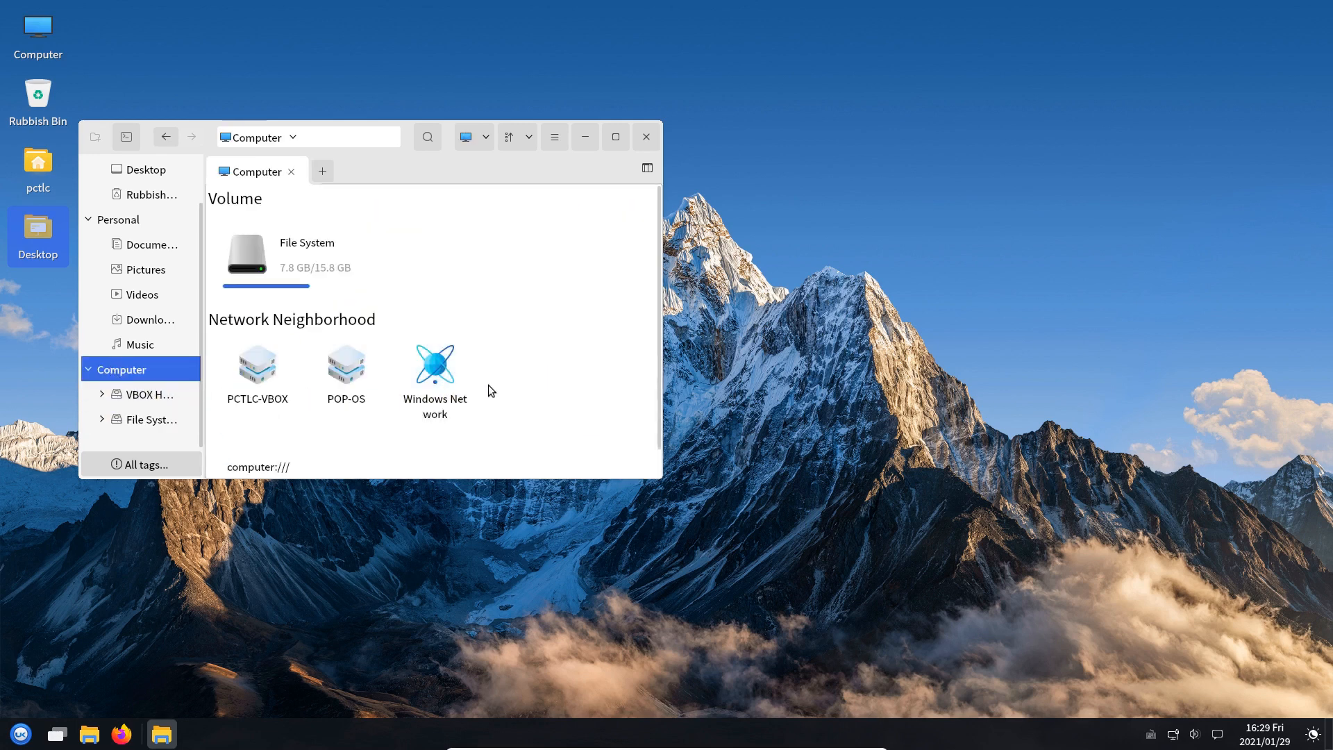
double_click(435, 372)
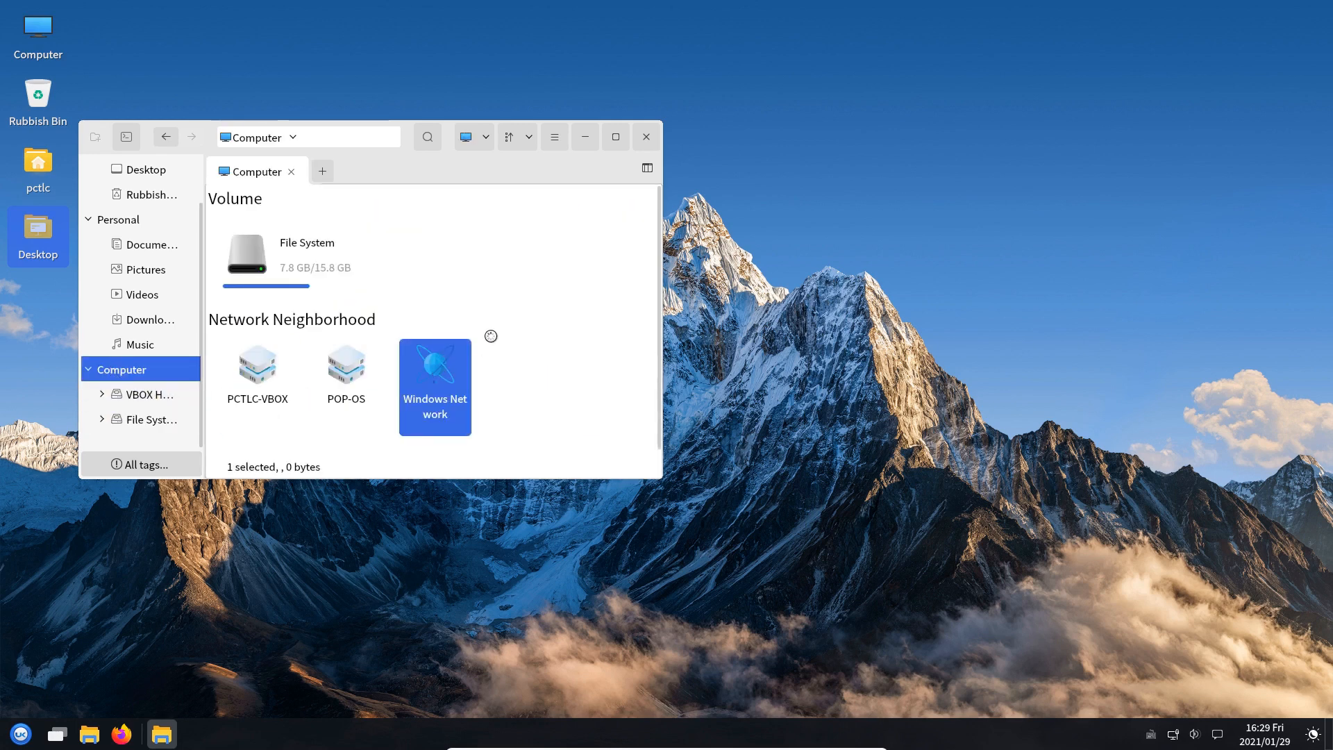
right_click(491, 337)
left_click(319, 307)
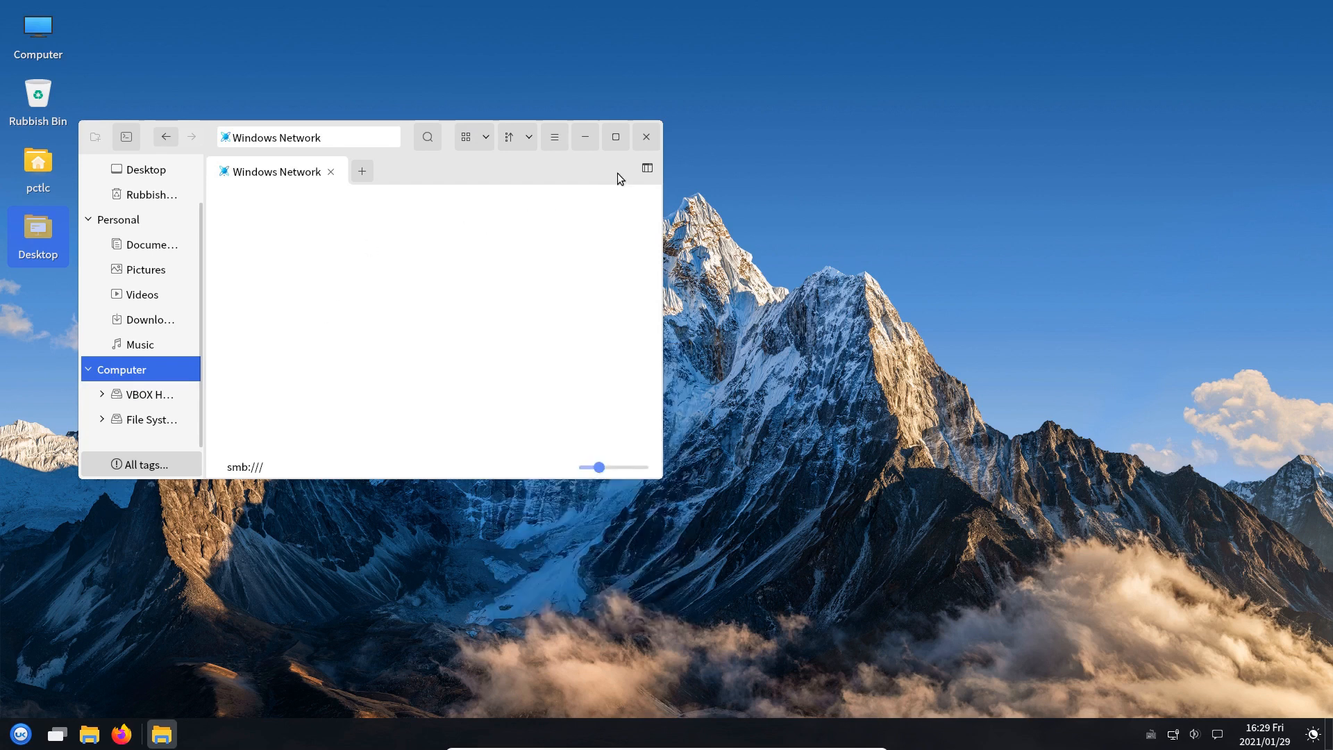
left_click(645, 137)
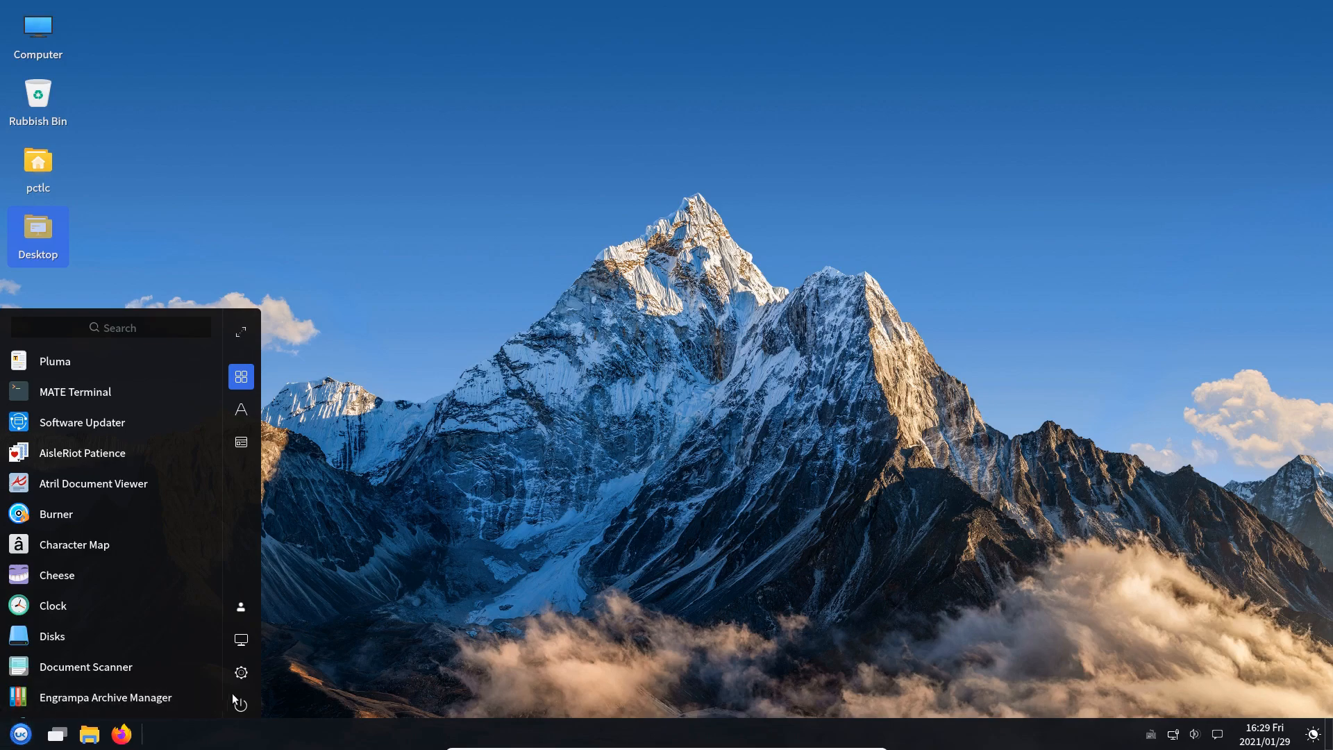
Log out of the session and sign back in with the account password
left_click(241, 705)
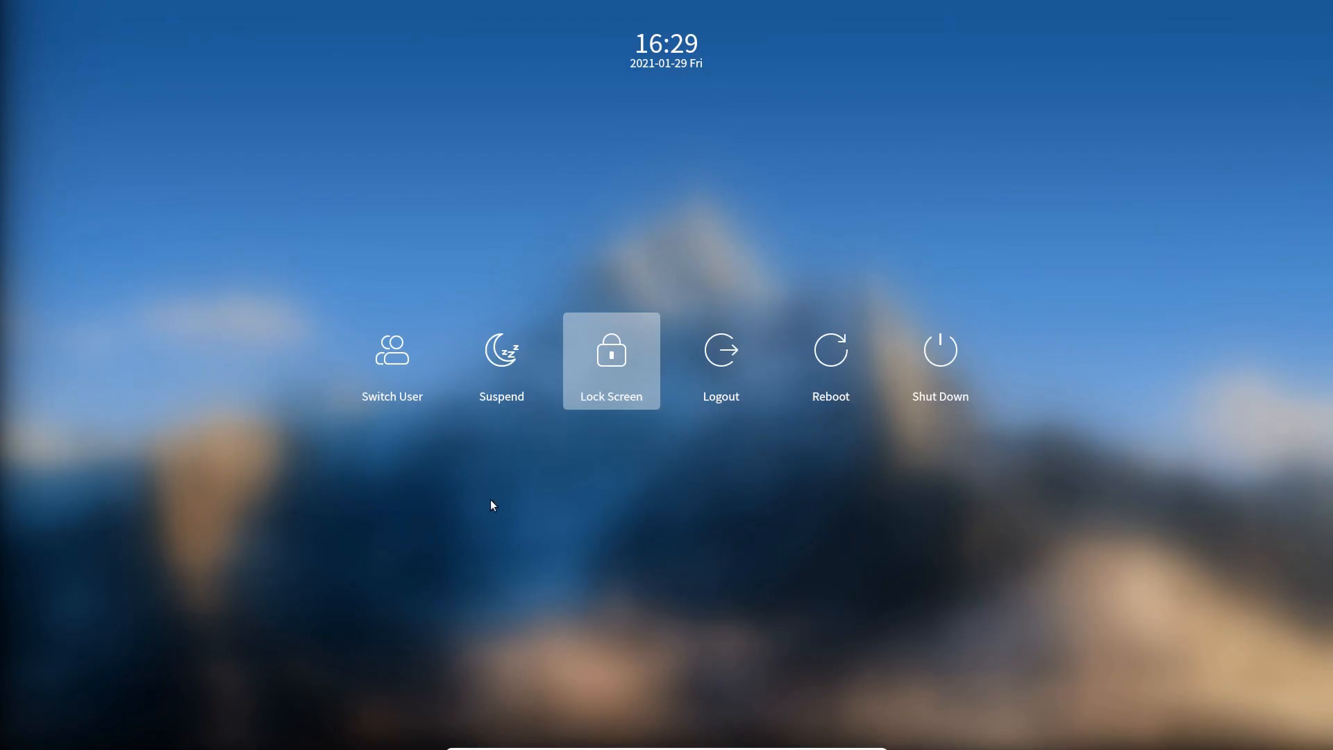
left_click(719, 490)
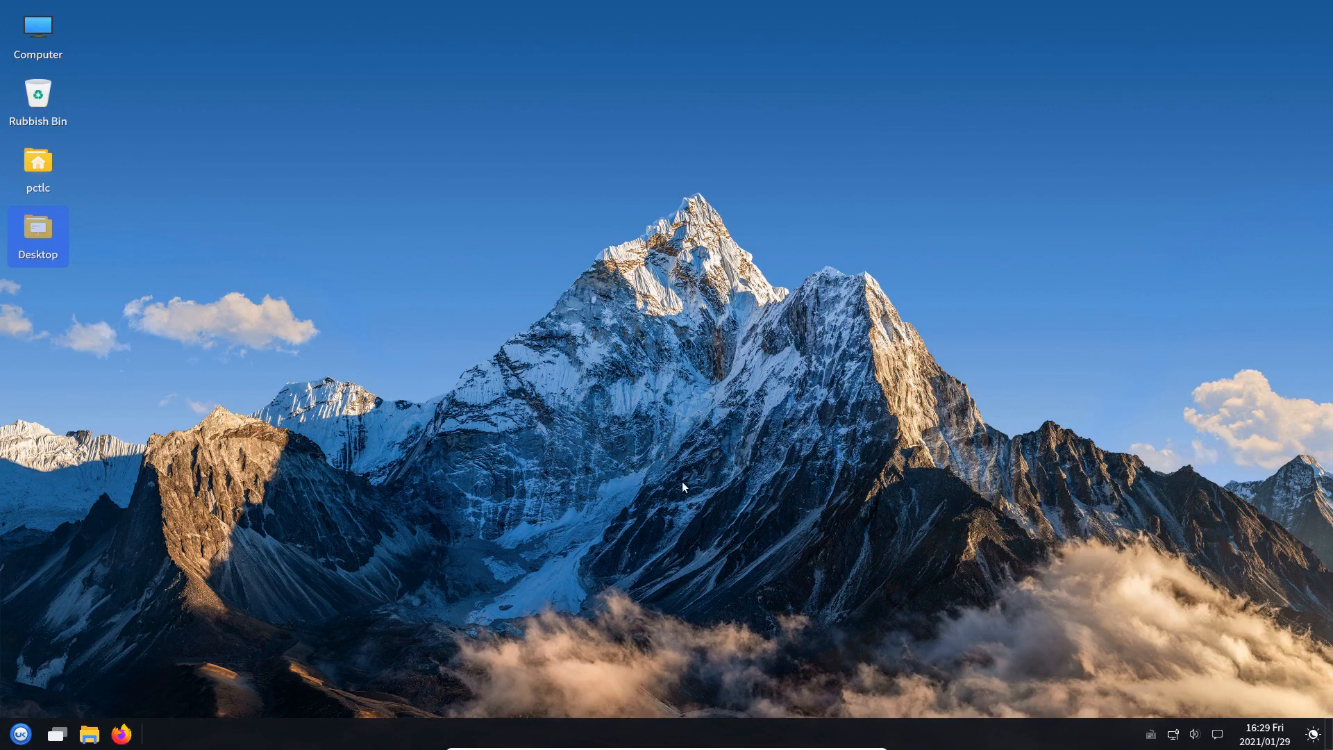
type("p")
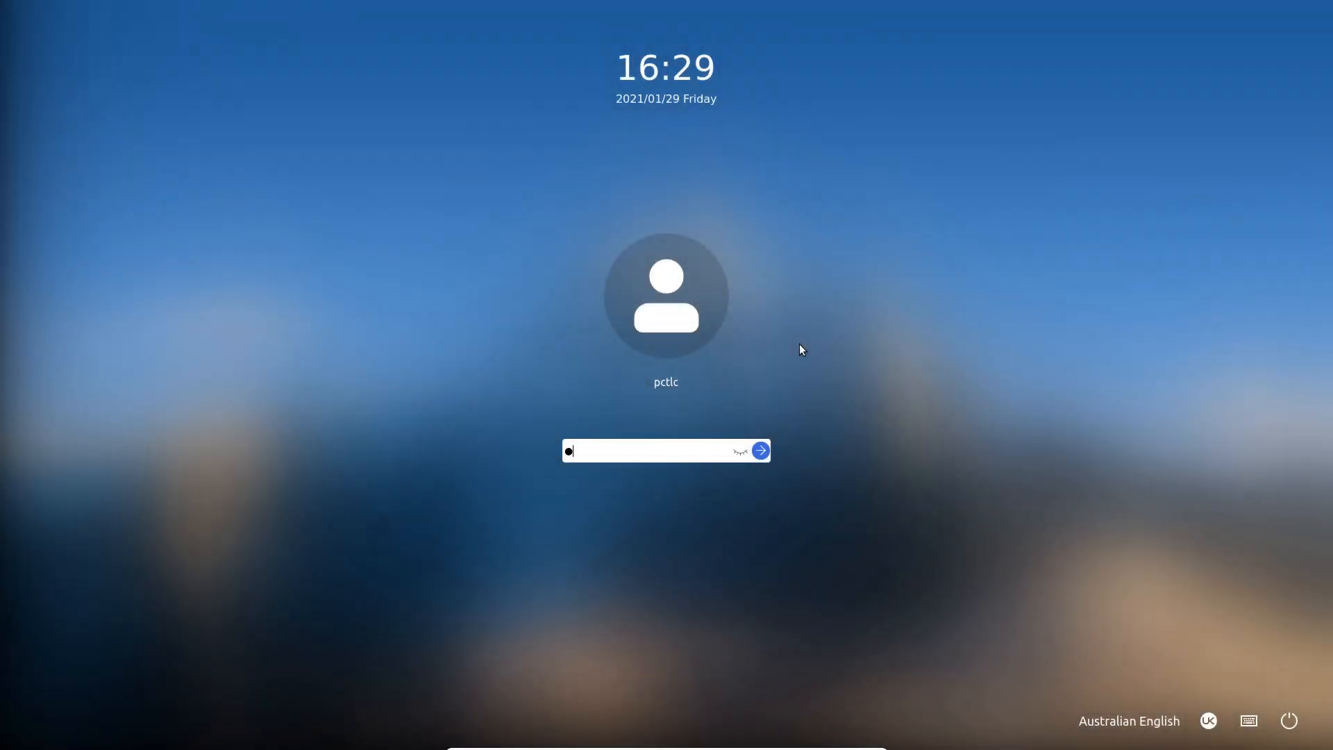
type("*****")
key("Return")
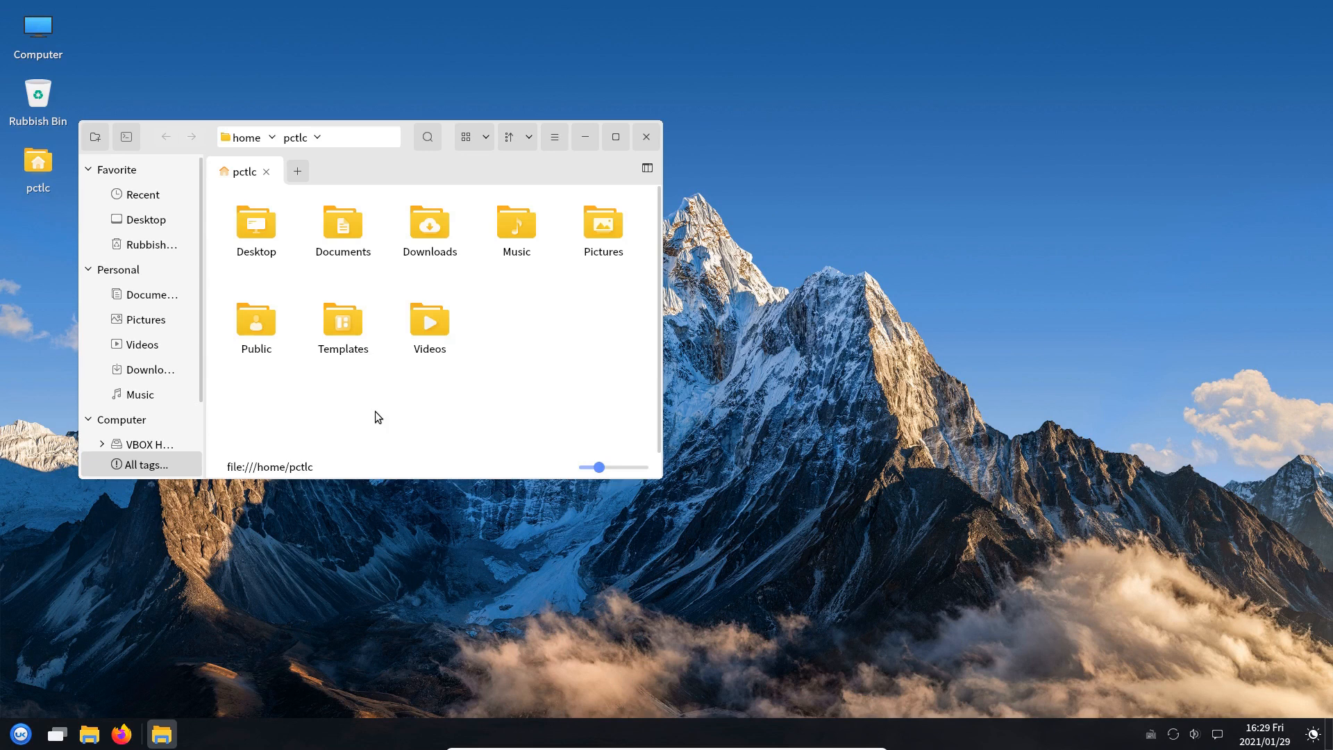
Open Windows Network from Computer twice, cancel the problem report, then close Peony
left_click(132, 419)
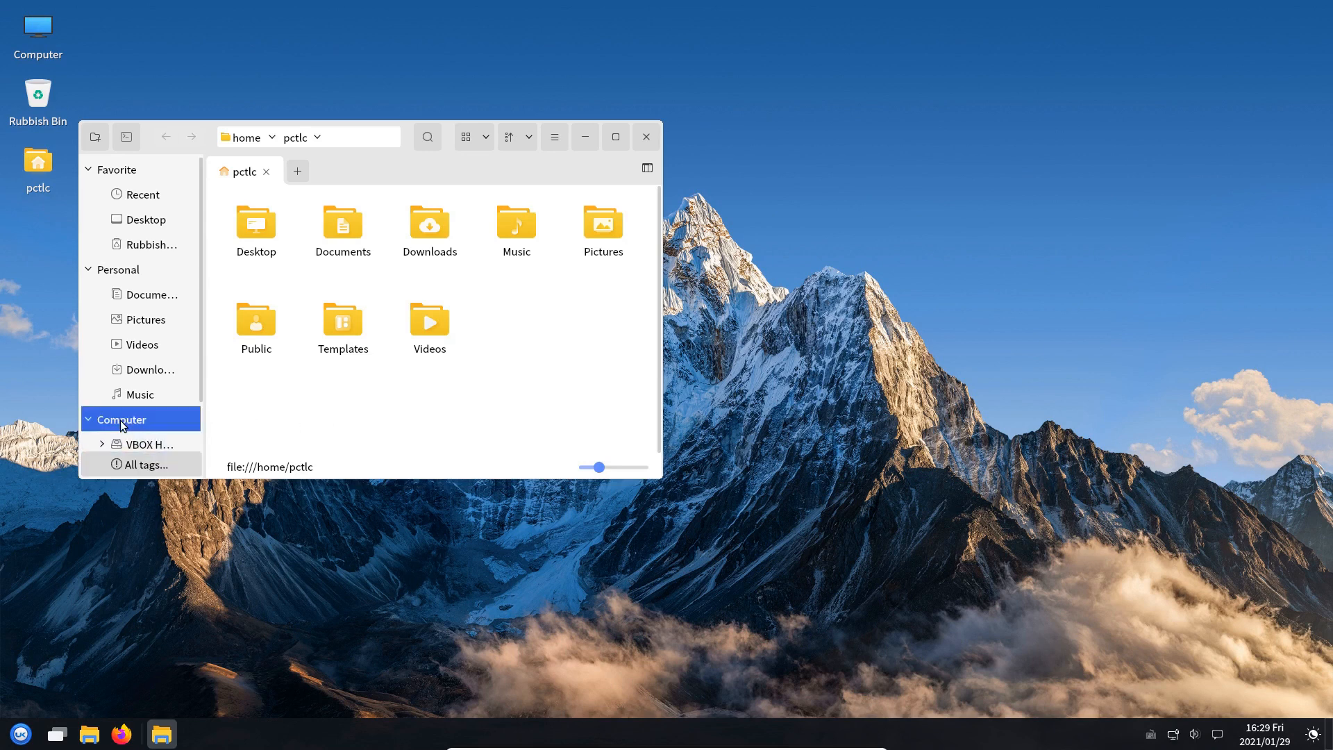
double_click(436, 375)
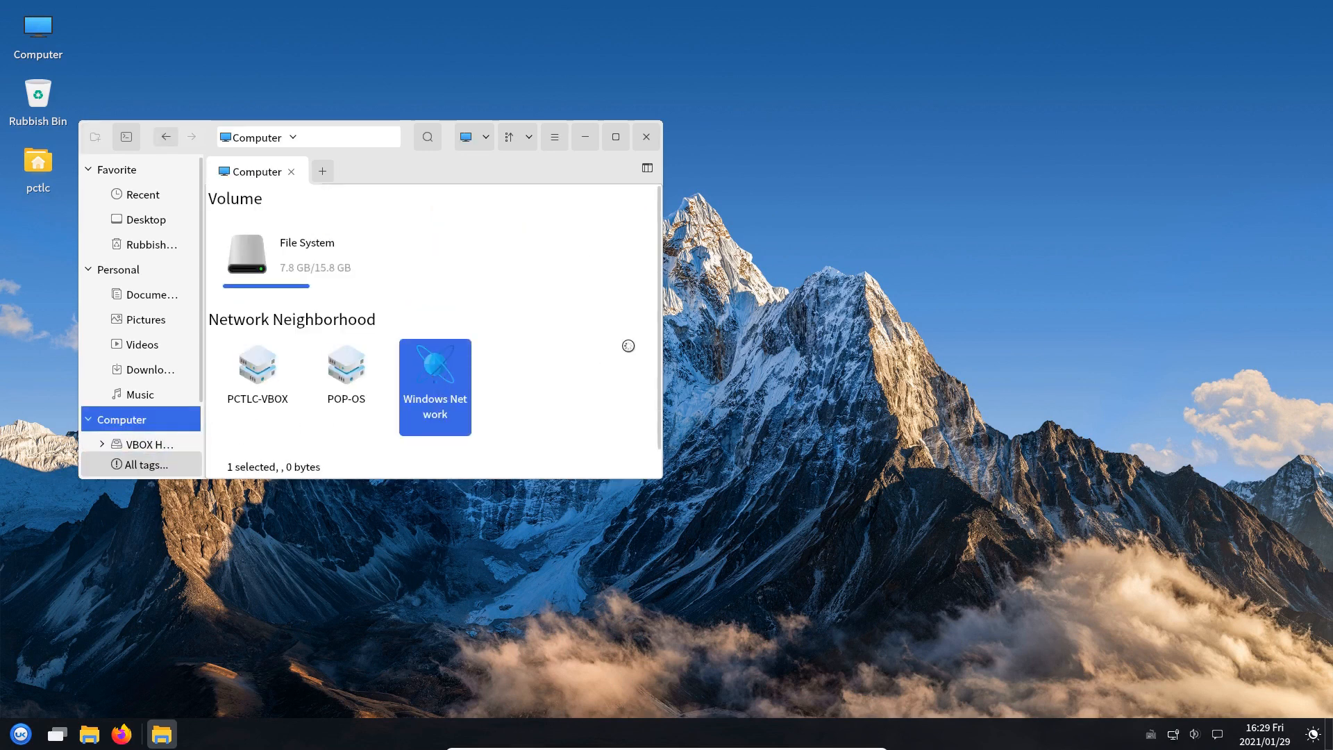
right_click(654, 355)
left_click(515, 336)
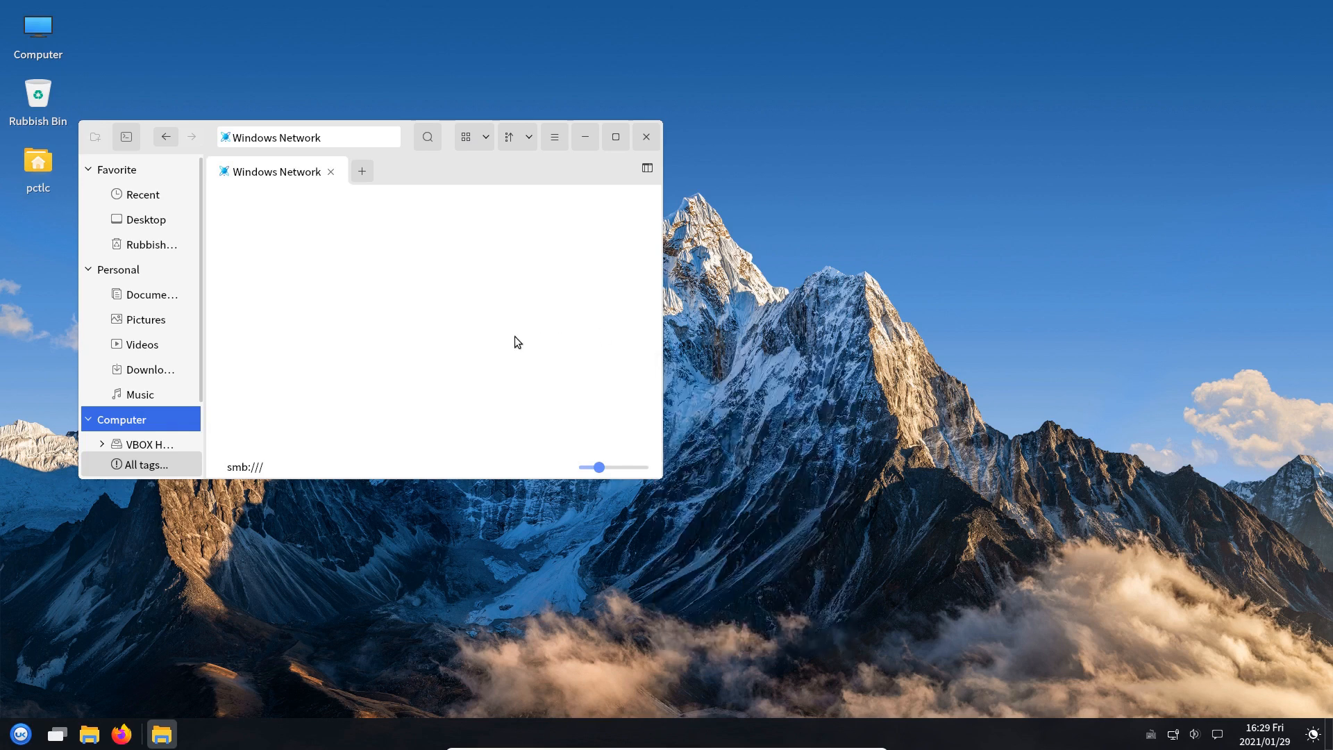
left_click(165, 137)
double_click(438, 375)
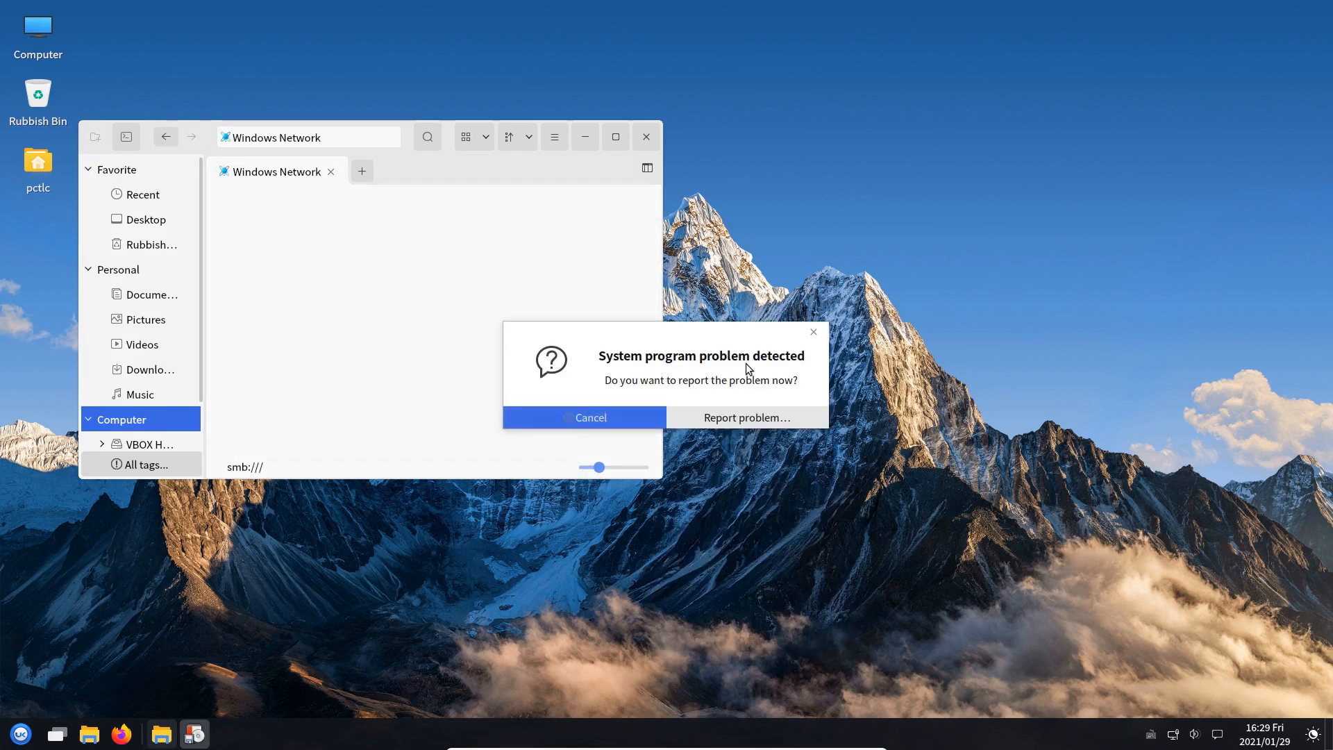
left_click(582, 415)
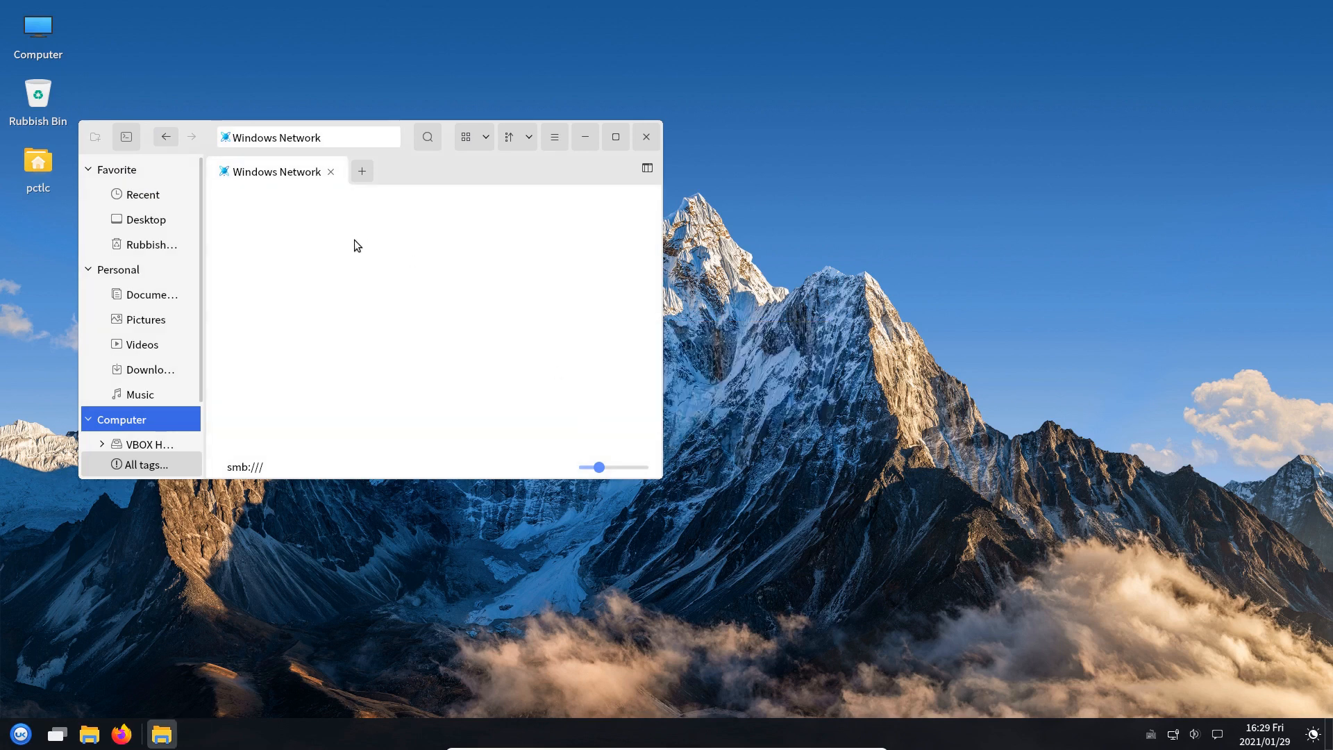
left_click(165, 136)
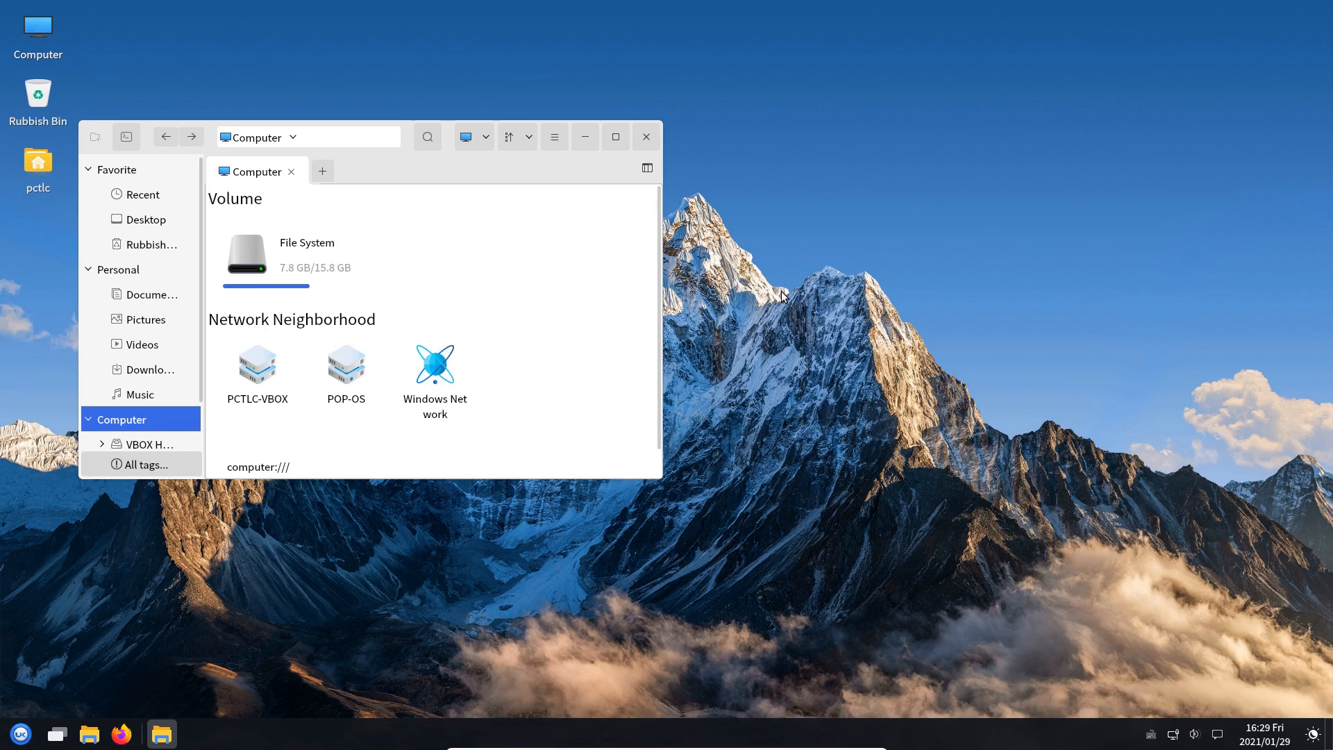
left_click(642, 138)
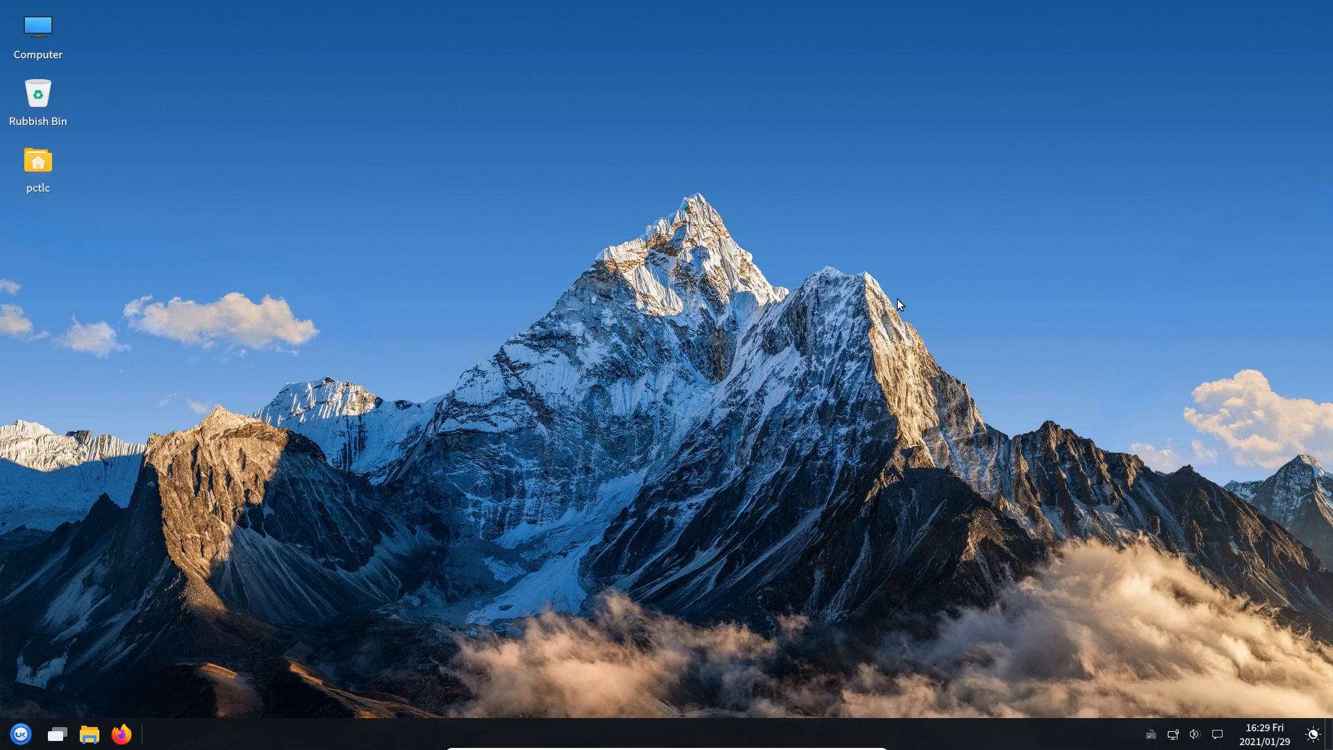
Browse Peony from Computer through File System, etc and samba, and open smb.conf in Pluma
left_click(101, 731)
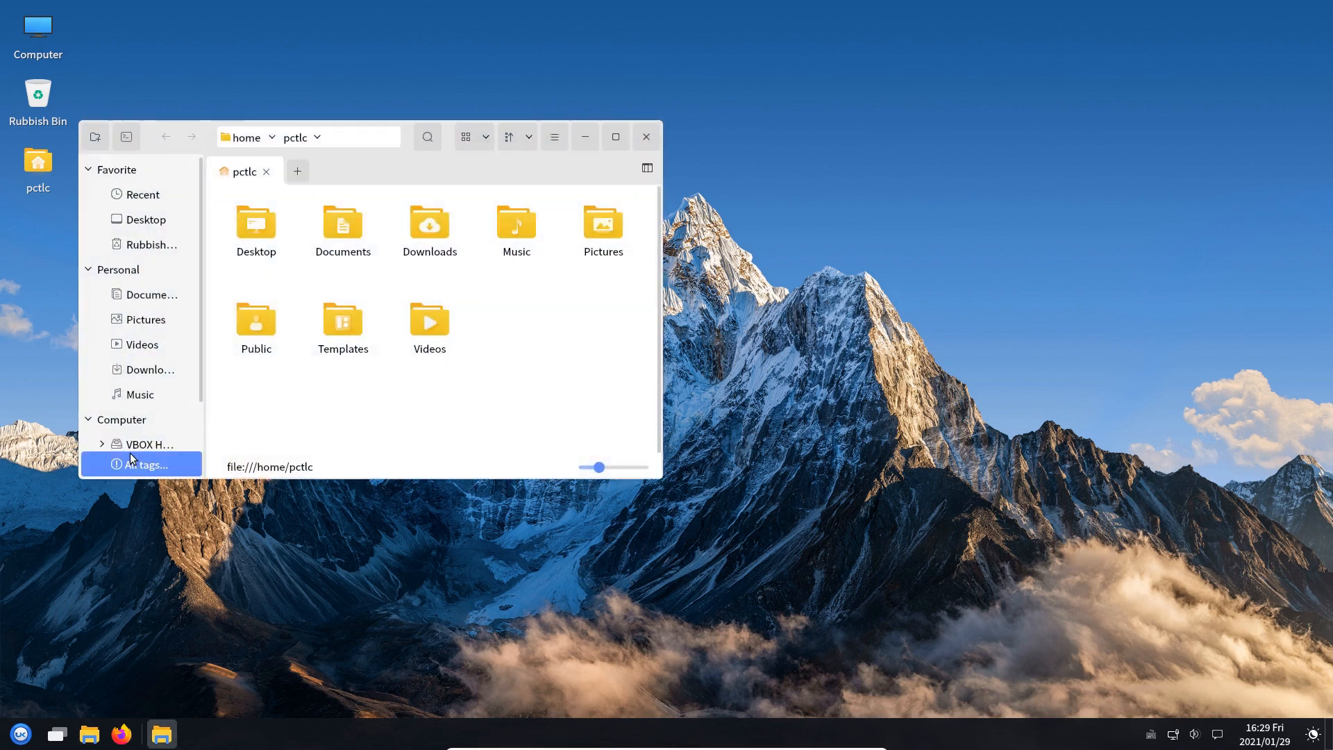
left_click(129, 418)
double_click(282, 267)
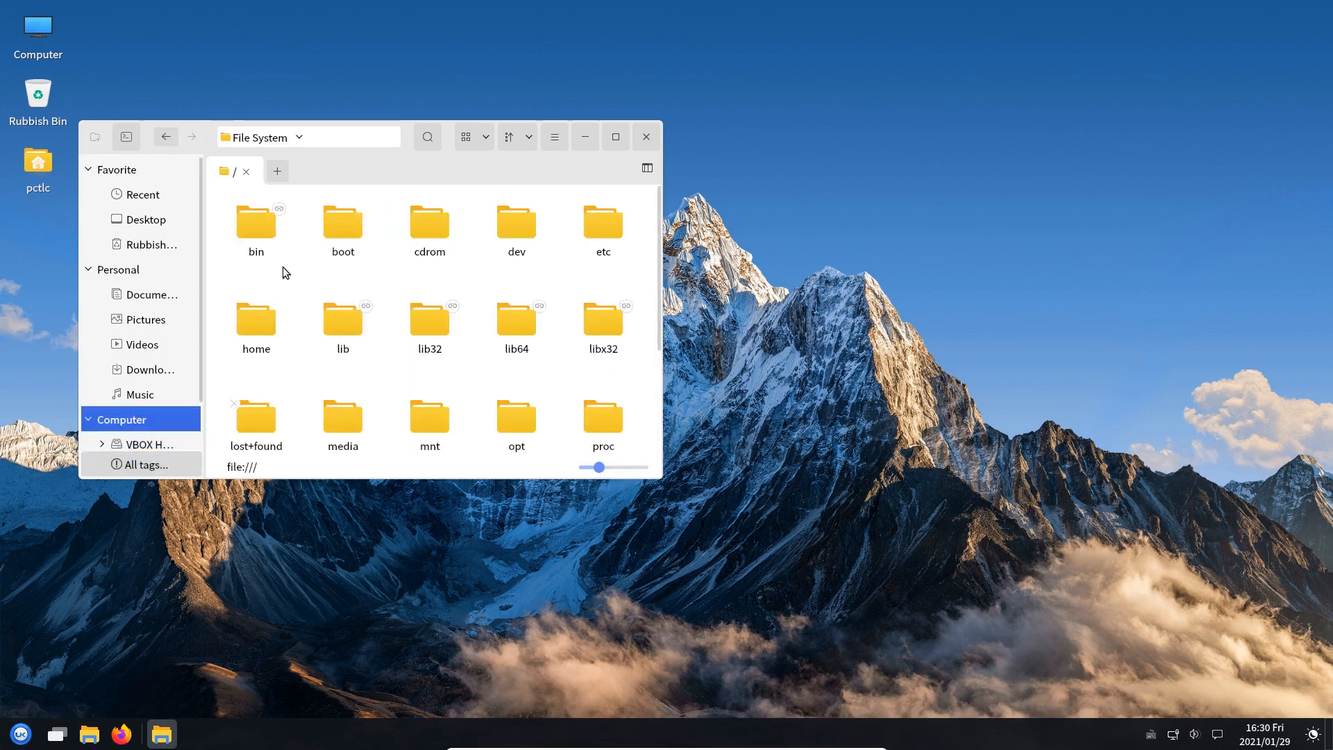
double_click(604, 230)
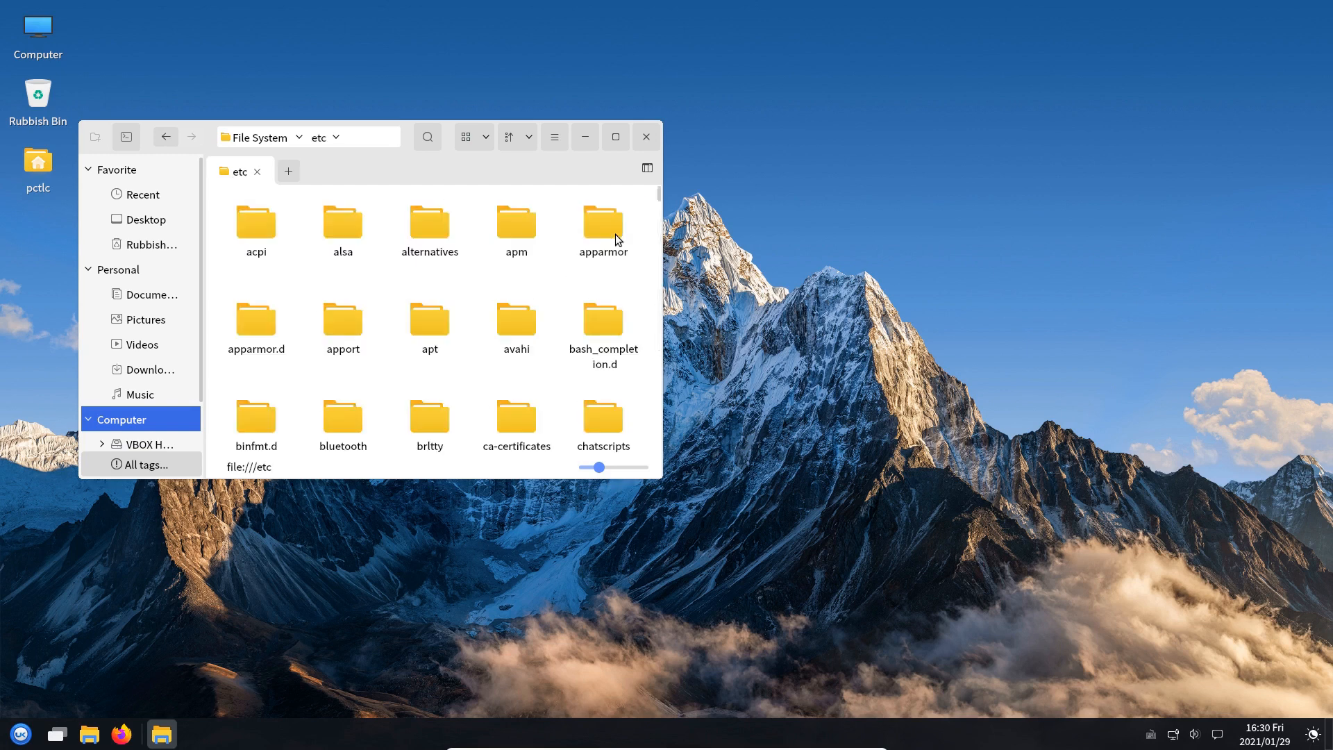
key("s")
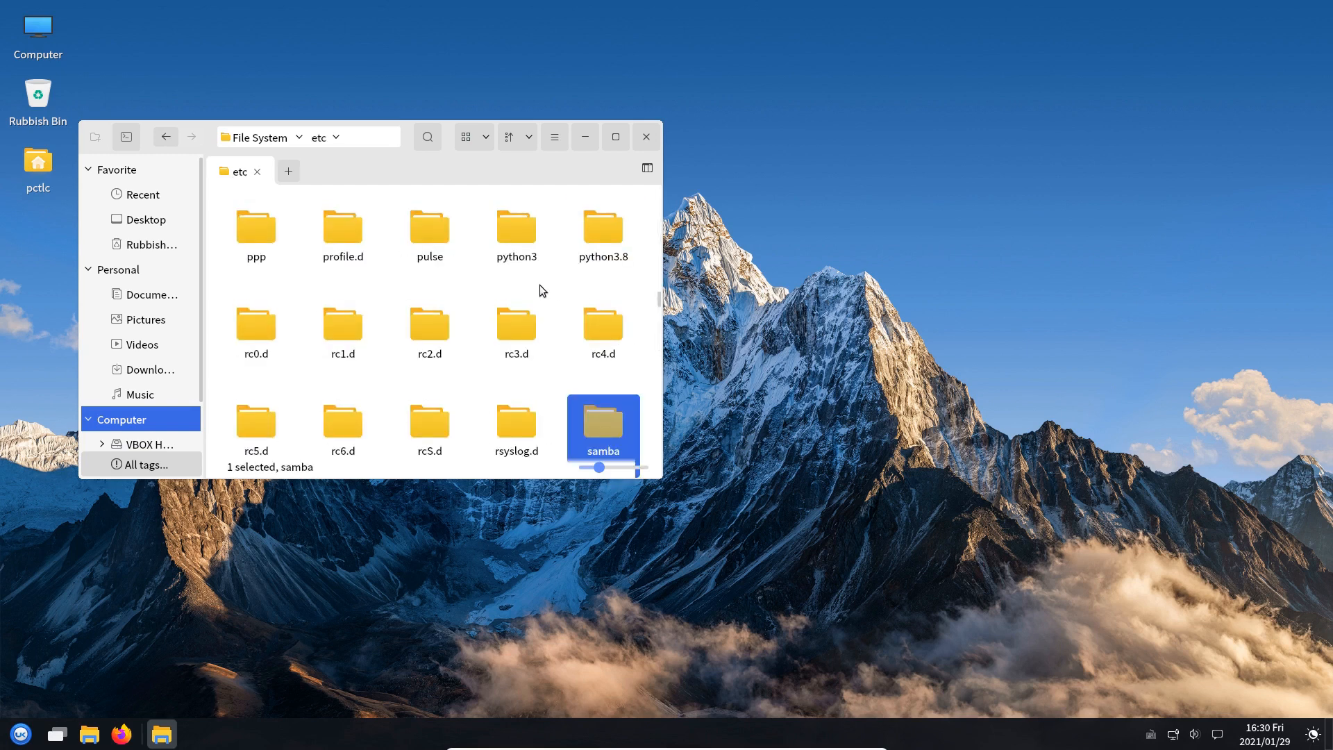
key("Return")
left_click(449, 222)
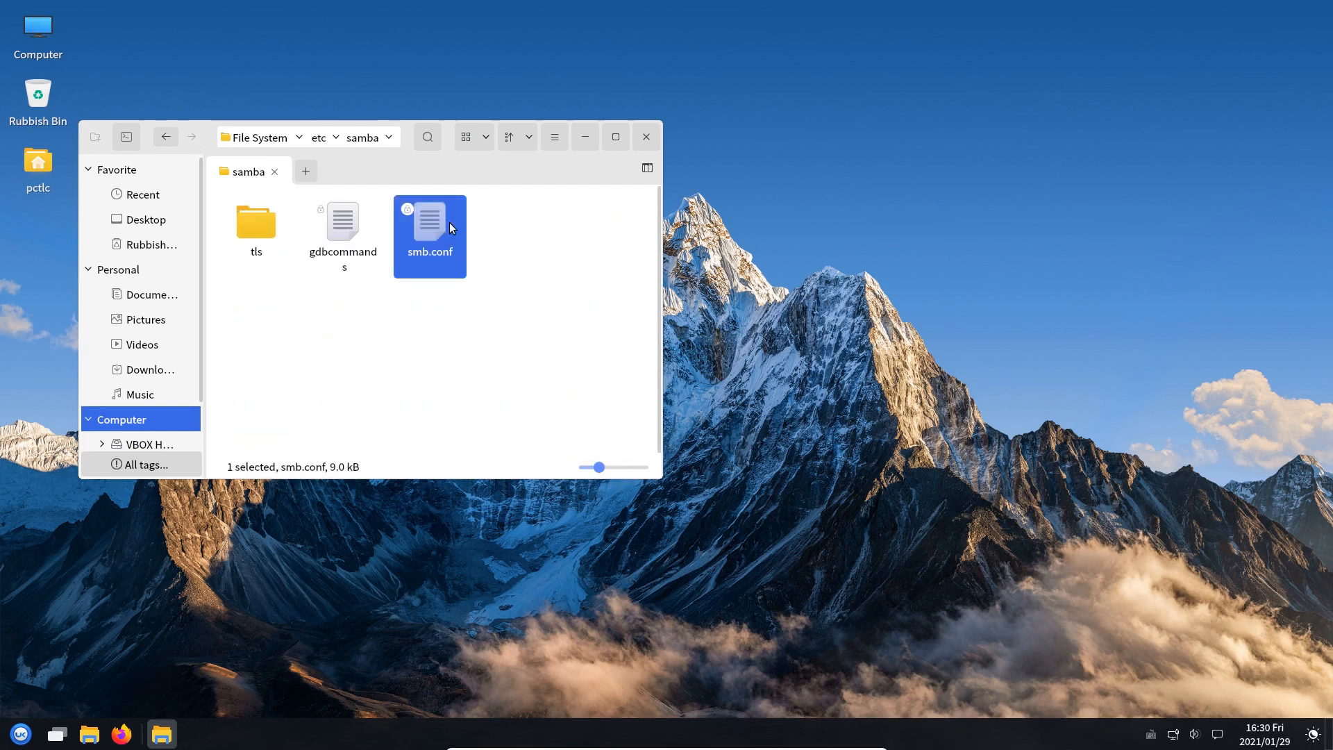
double_click(449, 222)
scroll(789, 342, "down", 2)
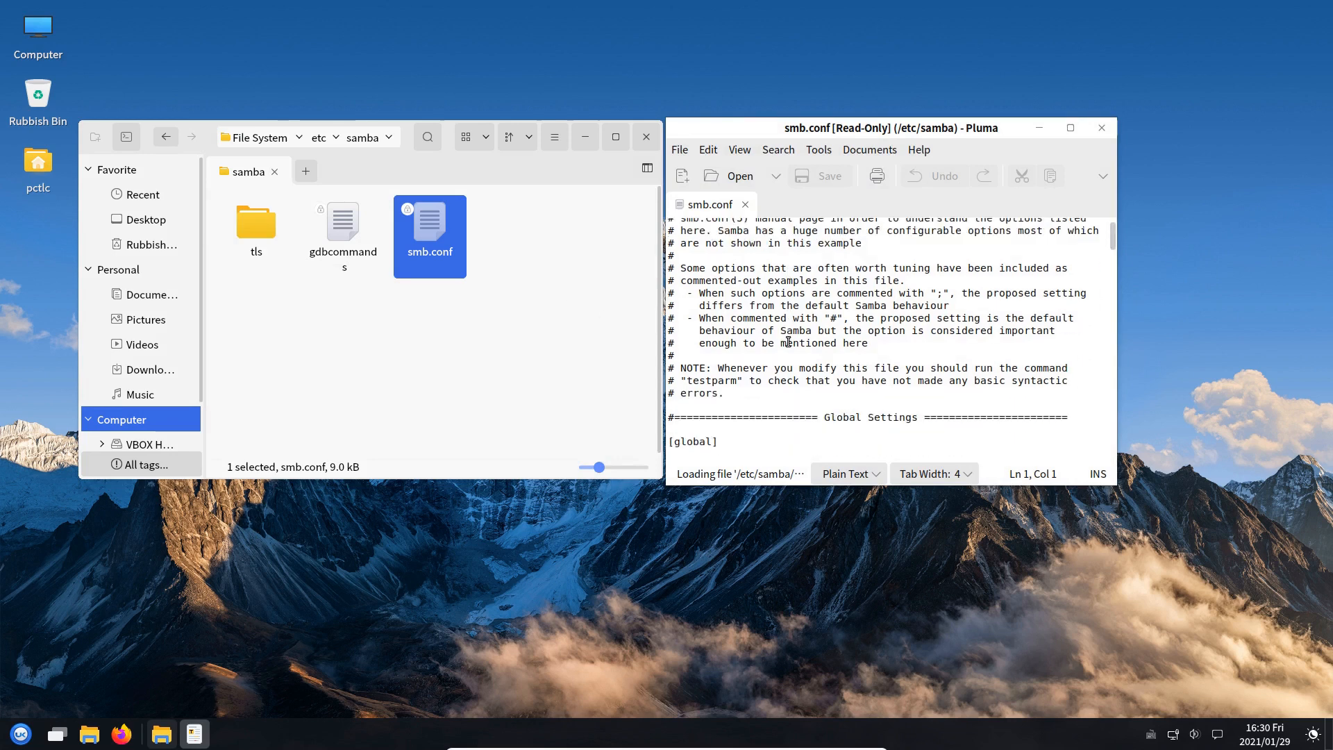
Check the client min protocol = NT1 line under [global], then close Pluma and Peony
scroll(789, 342, "down", 3)
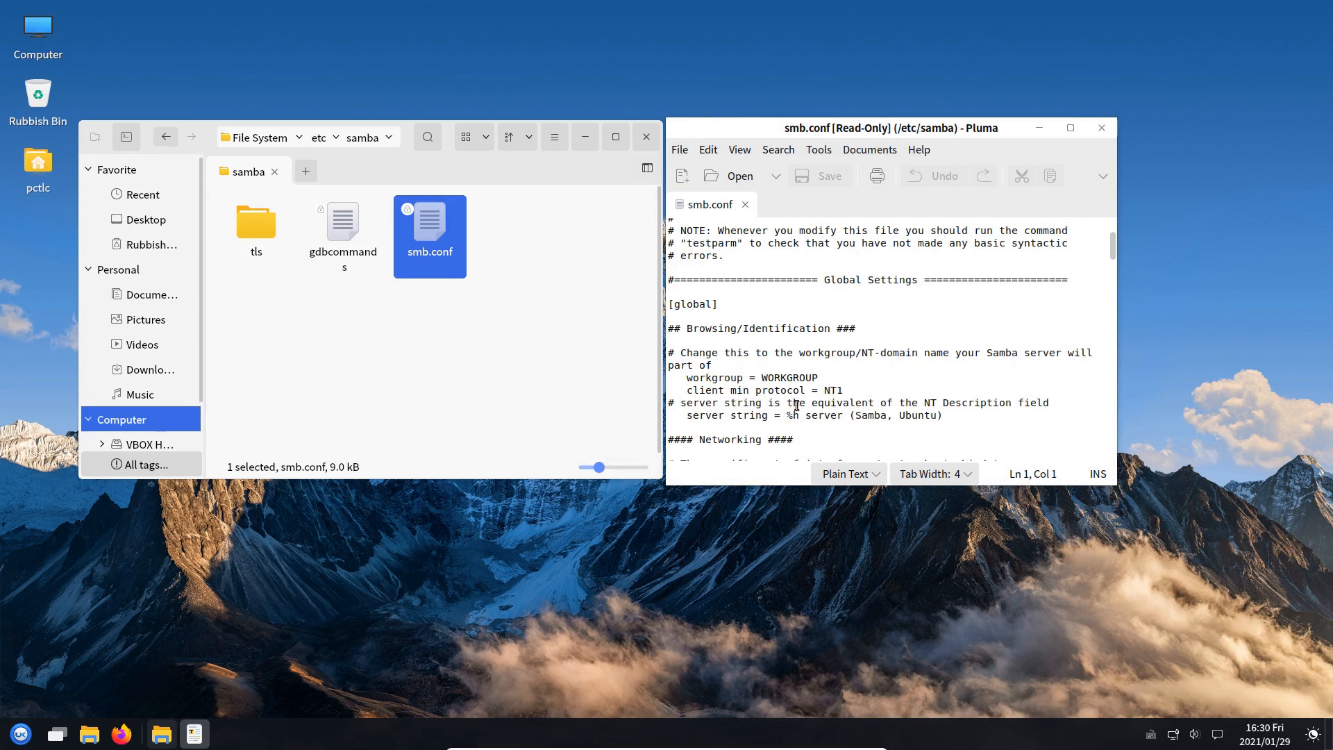
left_click(1093, 134)
left_click(645, 137)
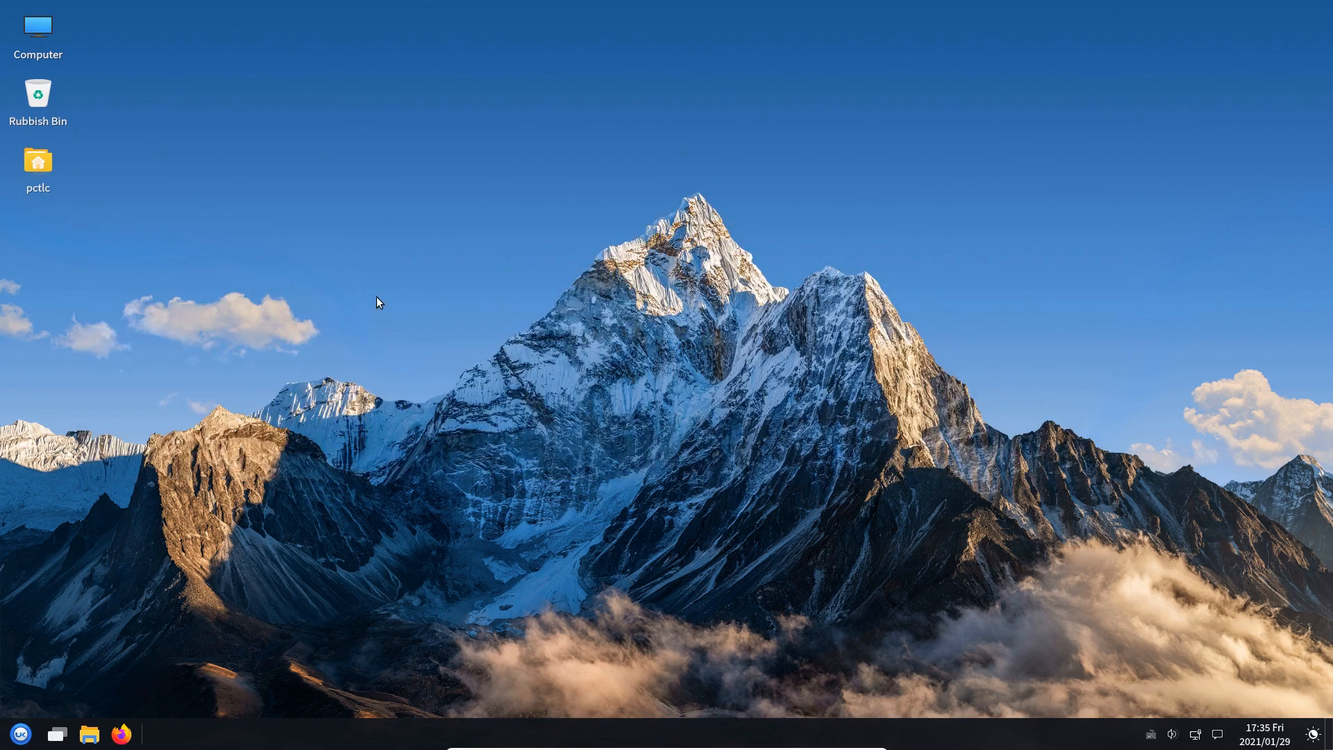